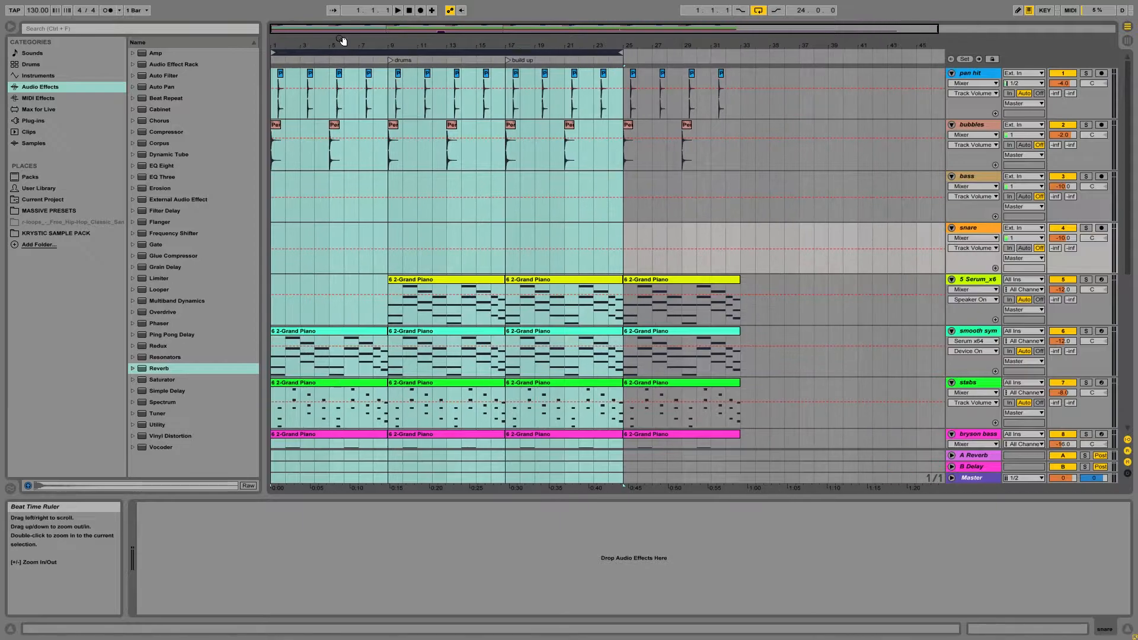
# Solo the bubbles track and audition its first percussion clip at bar 1.
pyautogui.click(275, 80)
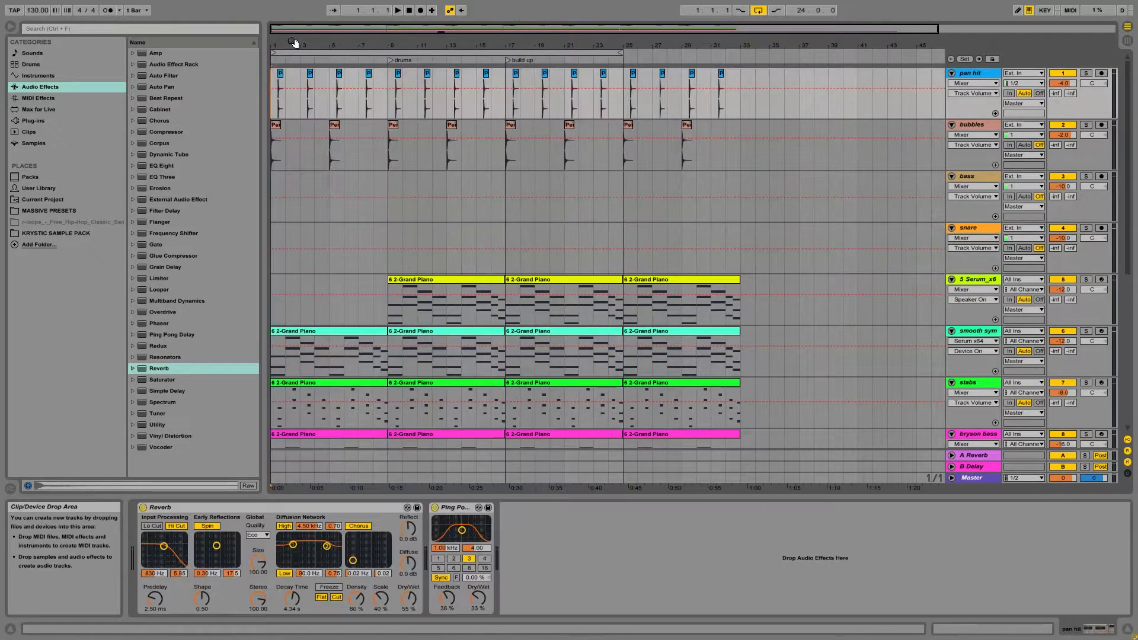
pyautogui.press('+')
pyautogui.moveTo(273, 163); pyautogui.dragTo(290, 163)
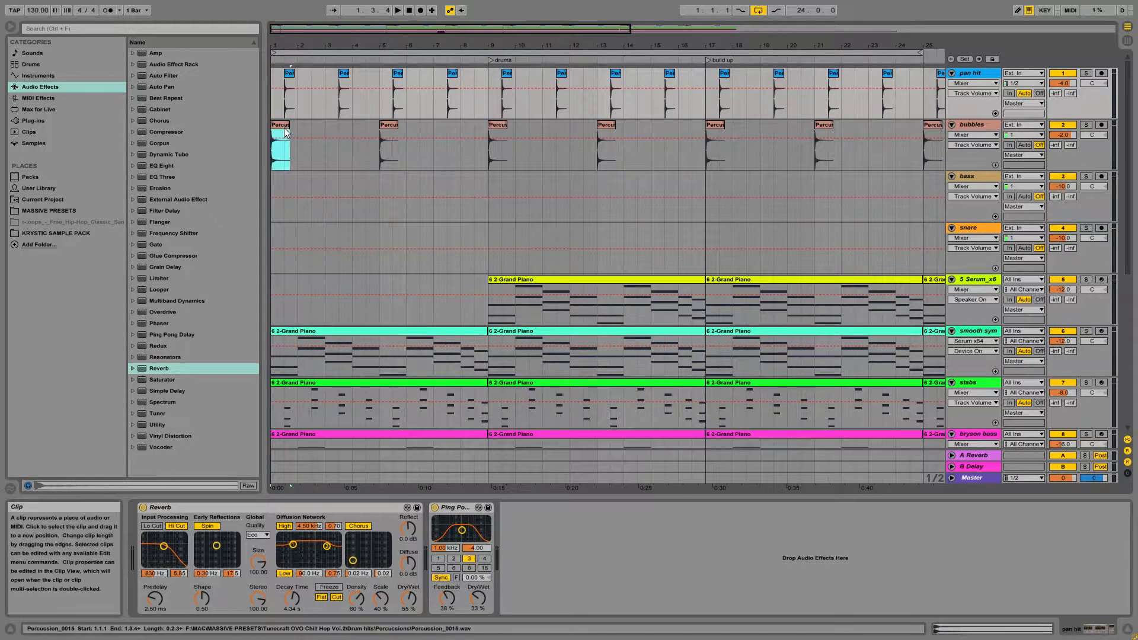
pyautogui.click(281, 124)
pyautogui.press('space')
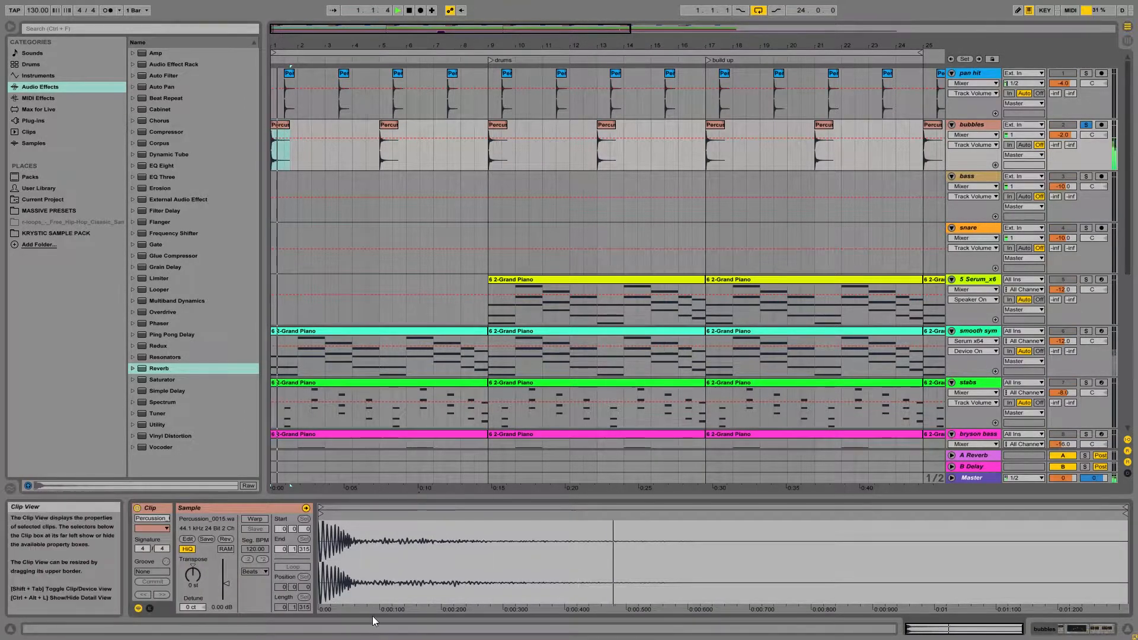
pyautogui.press('space')
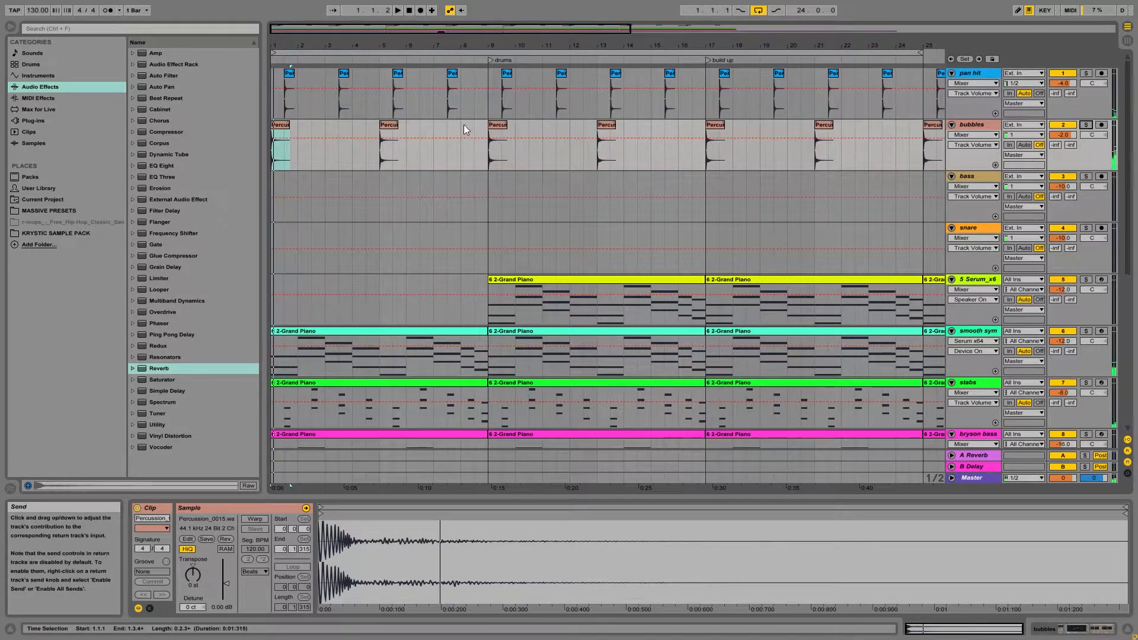
# Solo the pan hit track, reset its first clip's transpose to 0 st and audition it.
pyautogui.click(972, 74)
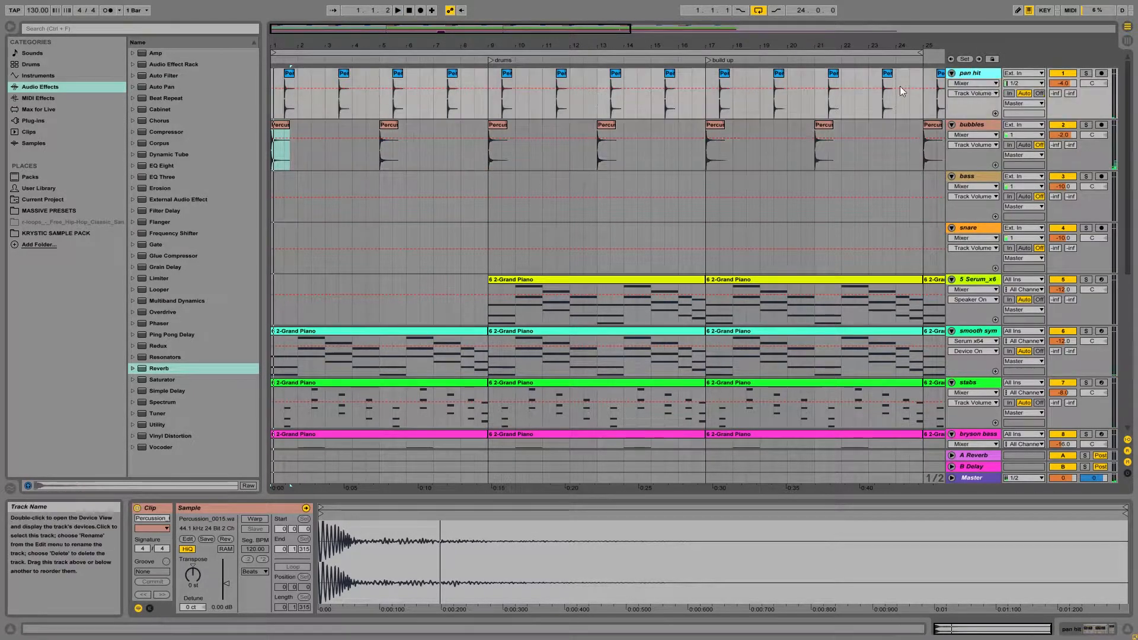
pyautogui.click(289, 75)
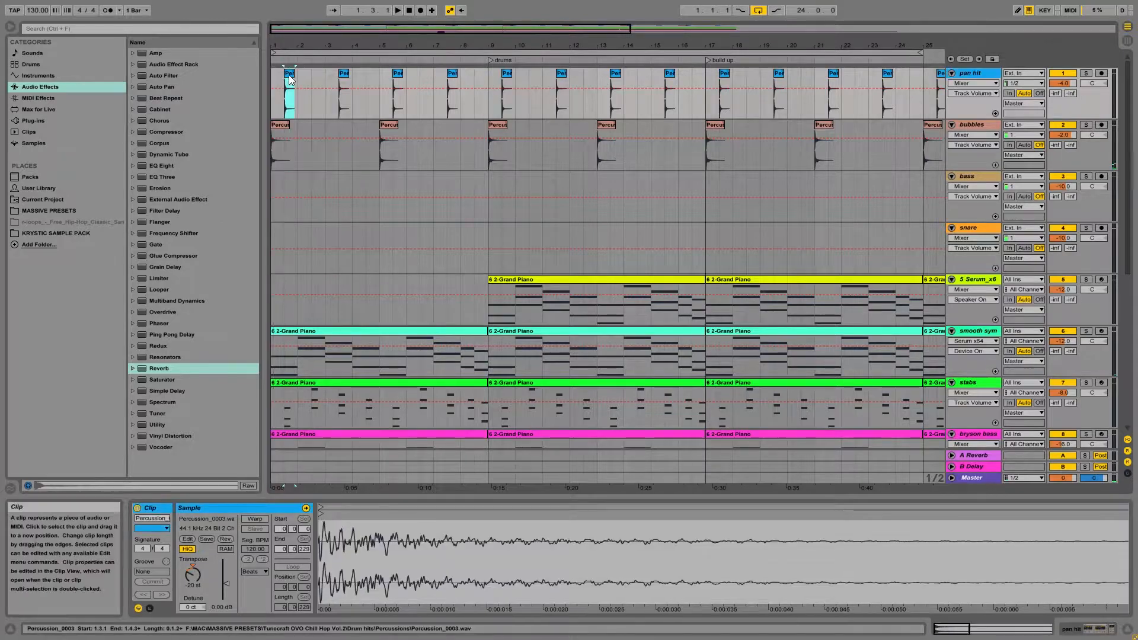
pyautogui.click(1087, 75)
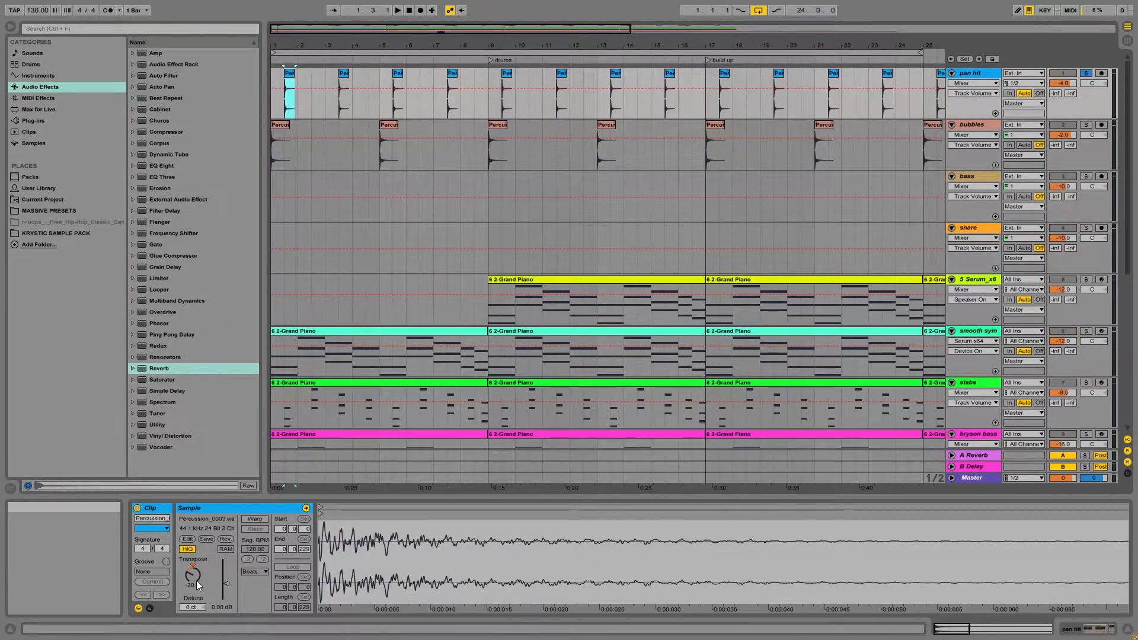
pyautogui.click(194, 564)
pyautogui.press('Delete')
pyautogui.press('space')
pyautogui.press('space')
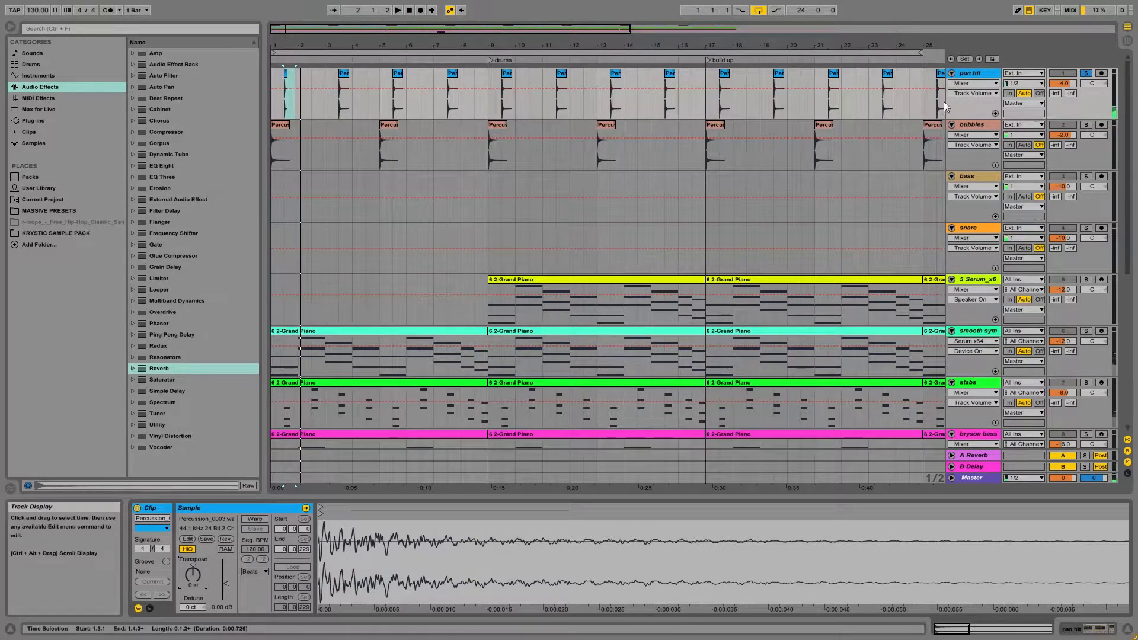
# View the pan hit track's effects, audition its first clip at -20 st and unsolo the track.
pyautogui.click(965, 72)
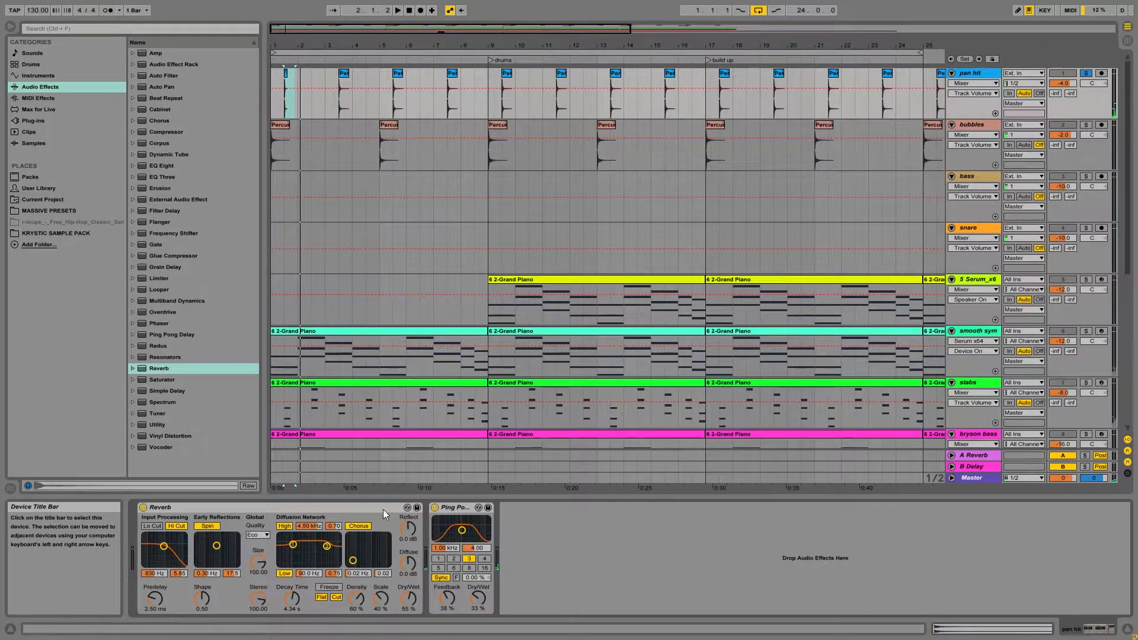
pyautogui.click(288, 74)
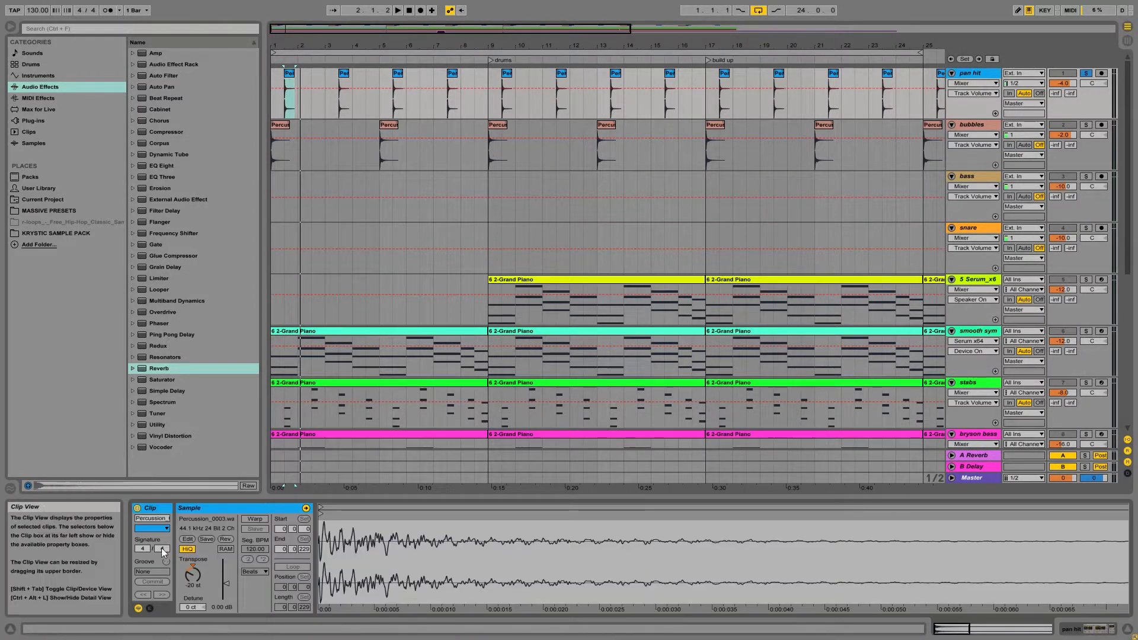
pyautogui.press('space')
pyautogui.press('space')
pyautogui.click(1086, 73)
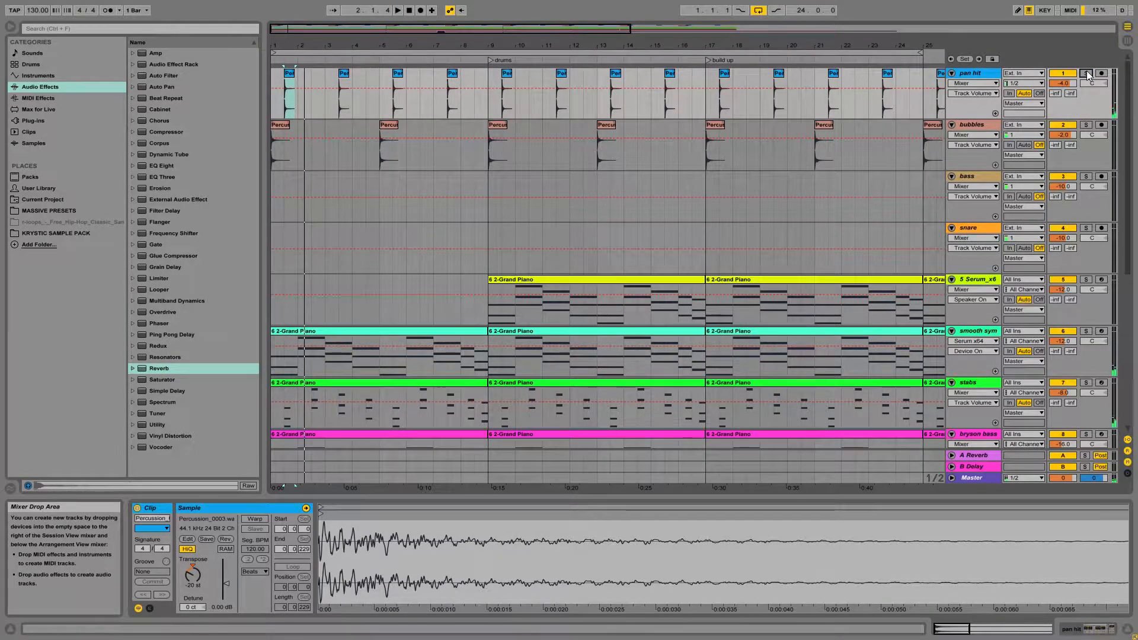
# Play the arrangement from bar 1 and look through its tracks from the percussion down to the vocal acapella.
pyautogui.click(489, 73)
pyautogui.hotkey('ctrl', 'a')
pyautogui.moveTo(415, 45); pyautogui.dragTo(415, 89)
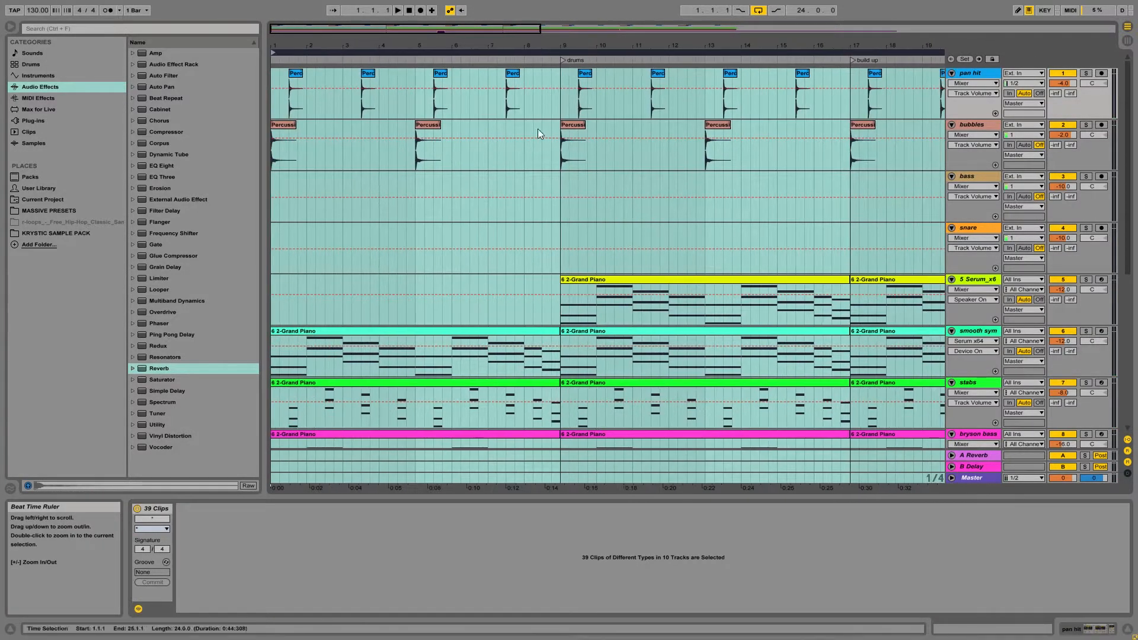
pyautogui.click(516, 184)
pyautogui.hotkey('ctrl', 'a')
pyautogui.moveTo(421, 58); pyautogui.dragTo(426, 78)
pyautogui.click(274, 127)
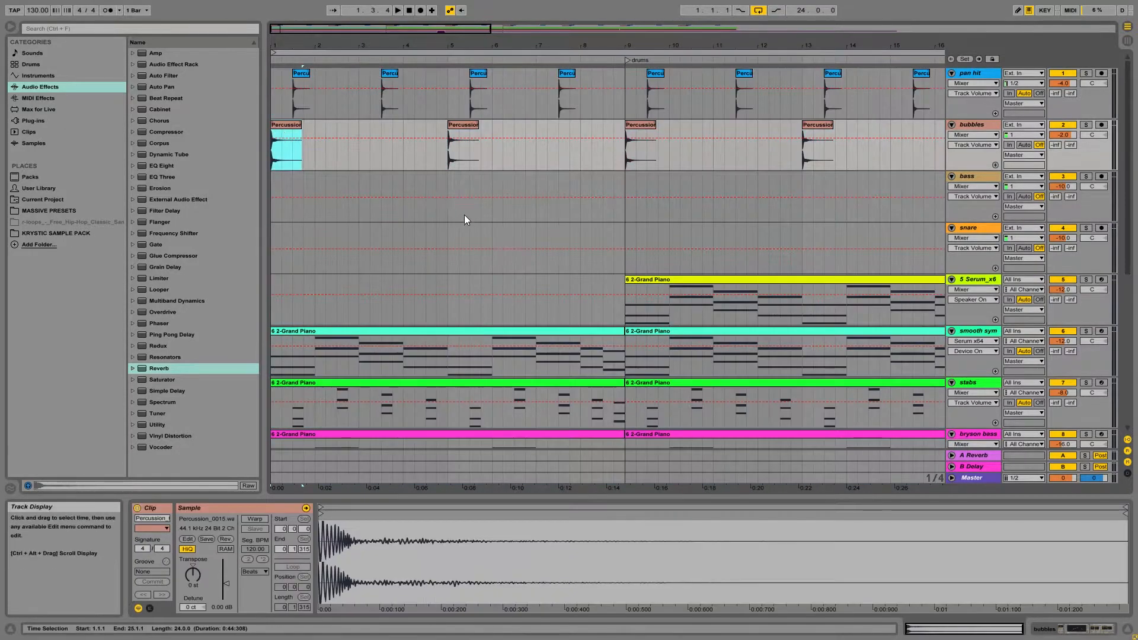
pyautogui.press('space')
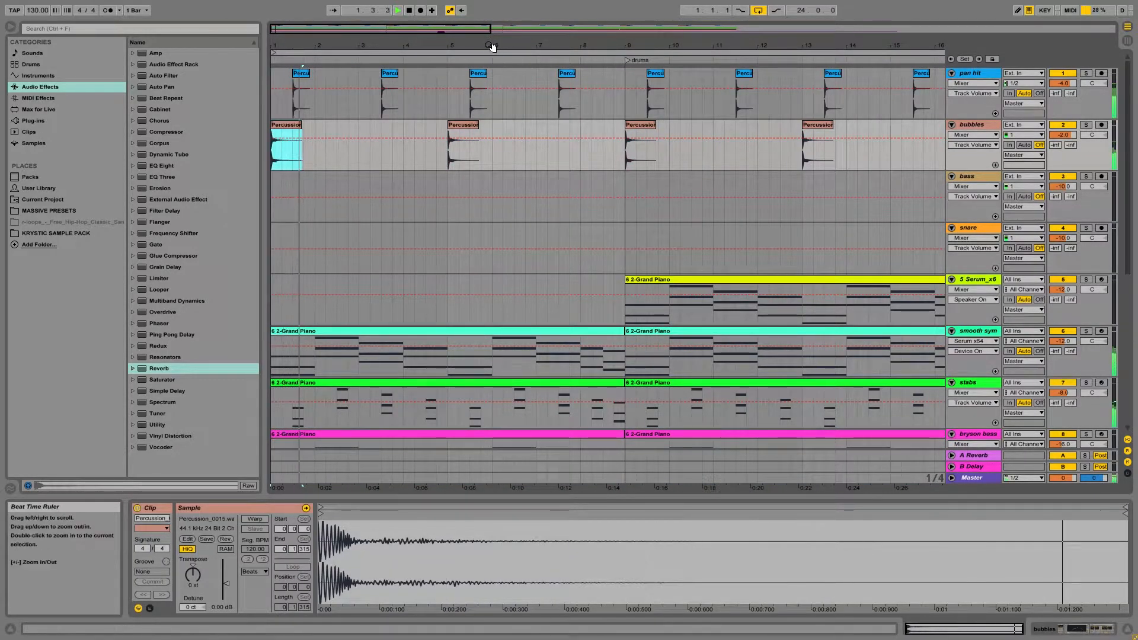
pyautogui.doubleClick(564, 46)
pyautogui.scroll(-6, 418, 176)
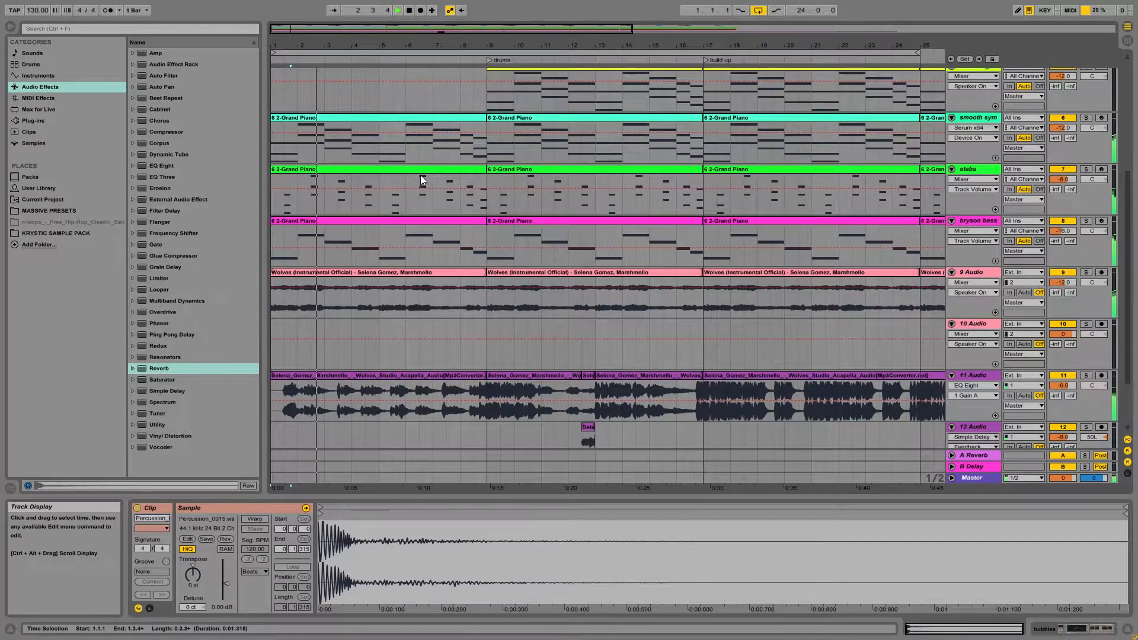
pyautogui.press('-')
pyautogui.scroll(5, 382, 208)
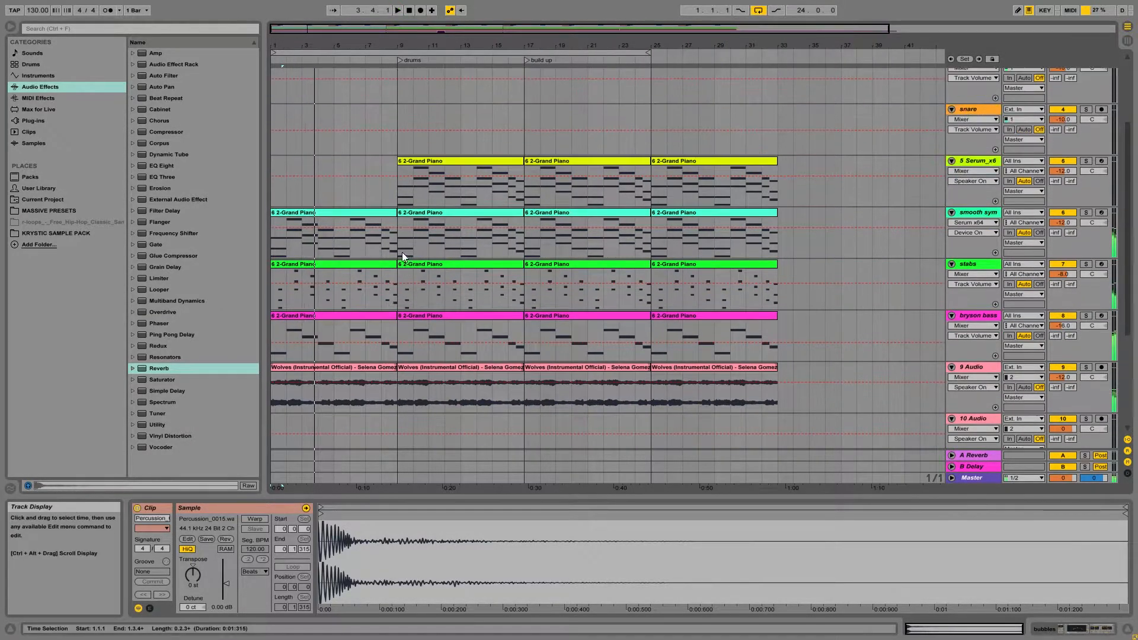
pyautogui.press('space')
# Set the loop to run from bar 9 to bar 25 and place the insert marker on the bass track at bar 9.
pyautogui.click(393, 222)
pyautogui.moveTo(273, 52); pyautogui.dragTo(396, 95)
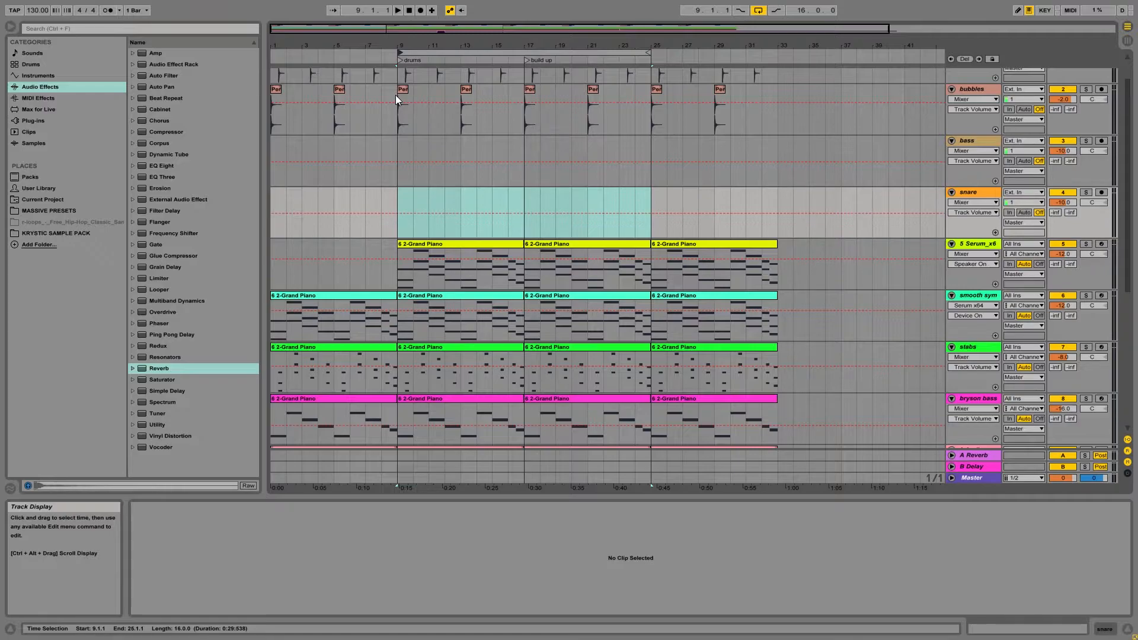
pyautogui.press('+')
pyautogui.click(1019, 179)
pyautogui.click(987, 145)
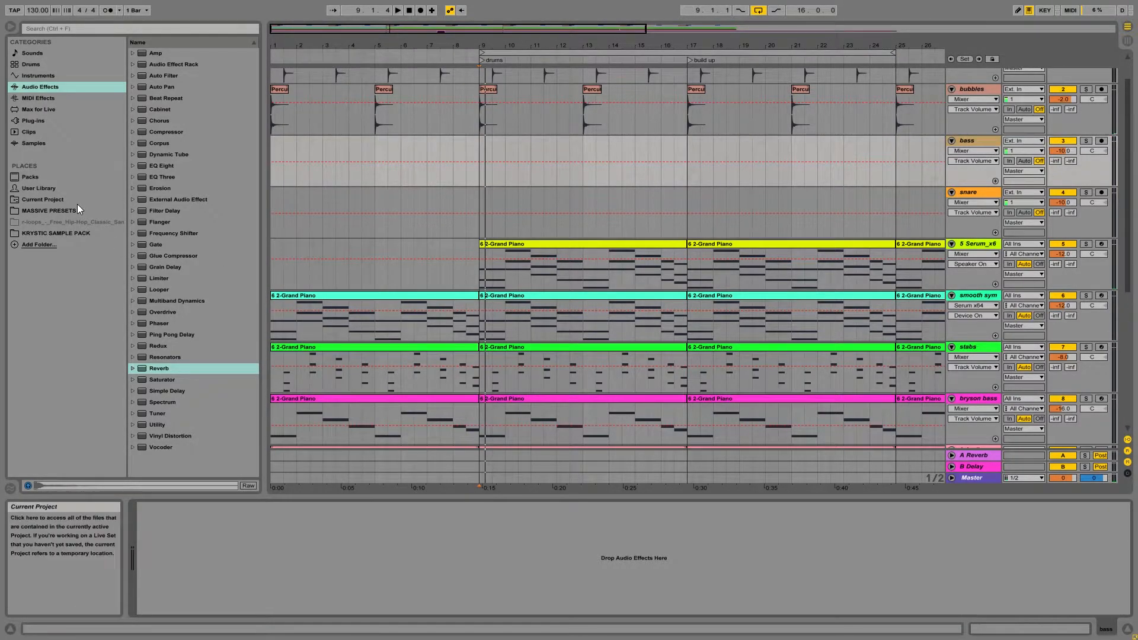
pyautogui.click(478, 162)
pyautogui.scroll(-5, 478, 160)
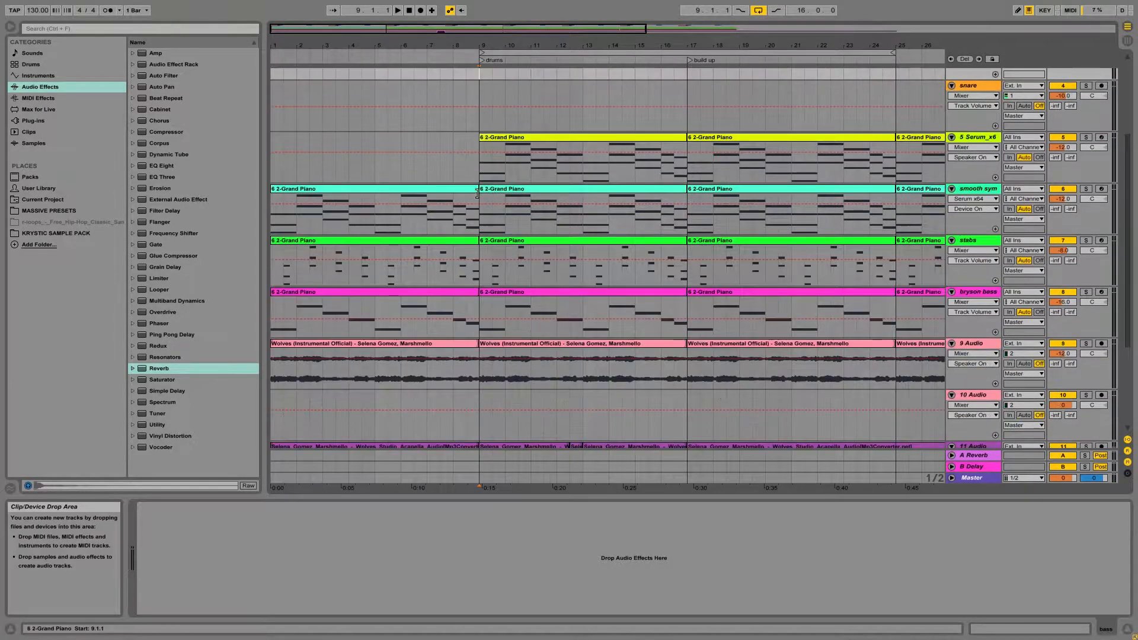
pyautogui.scroll(4, 466, 203)
# Browse the MASSIVE PRESETS folder to the Tunecraft OVO Chill Hop Vol.2 kick samples and select Kick_0018.wav.
pyautogui.click(86, 232)
pyautogui.click(84, 211)
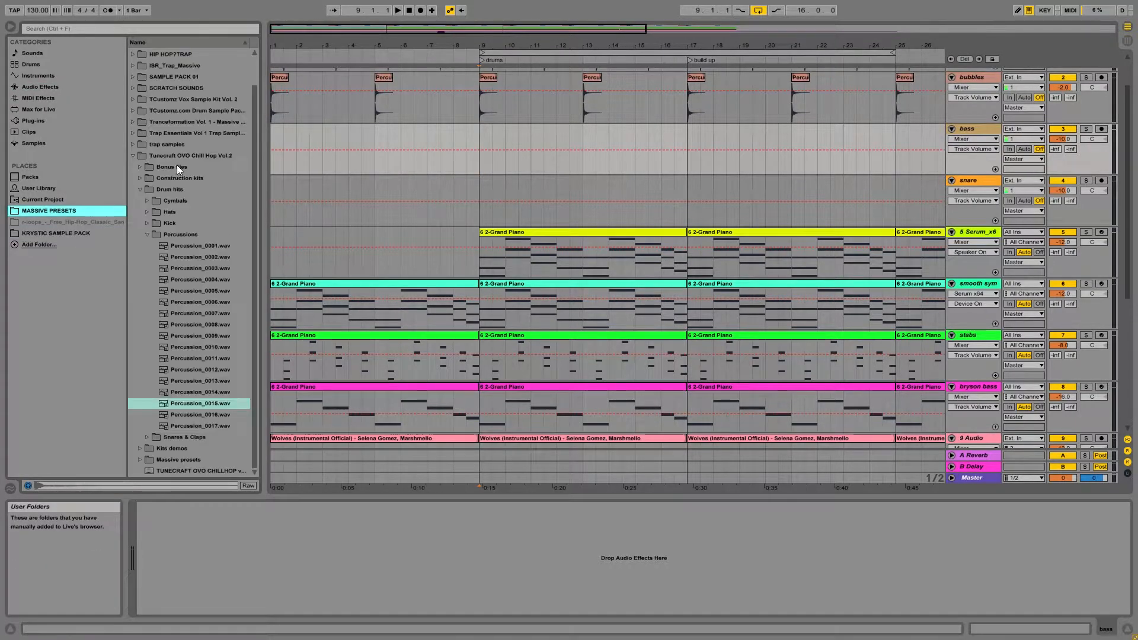
pyautogui.click(146, 234)
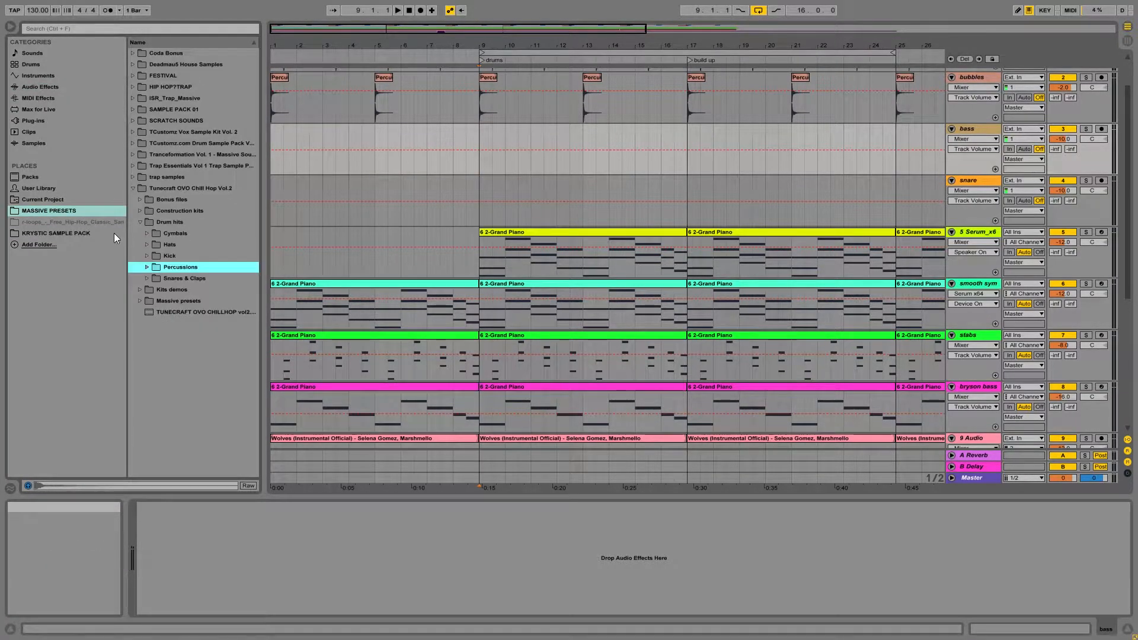
pyautogui.click(141, 222)
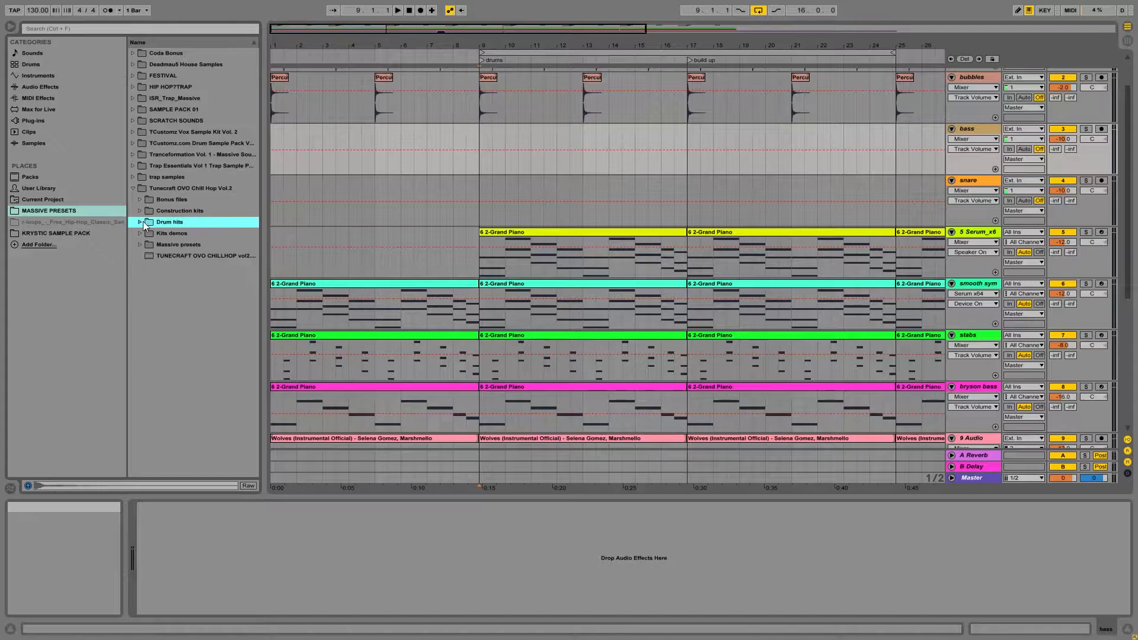
pyautogui.press('Down')
pyautogui.press('Down')
pyautogui.press('Down')
pyautogui.press('Right')
pyautogui.press('Down')
pyautogui.press('Down')
pyautogui.press('Down')
pyautogui.press('Down')
pyautogui.press('Down')
pyautogui.press('Down')
pyautogui.press('Down')
pyautogui.press('Down')
pyautogui.press('Down')
pyautogui.press('Down')
pyautogui.press('Down')
pyautogui.press('Down')
pyautogui.press('Down')
pyautogui.press('Down')
pyautogui.press('Down')
pyautogui.press('Down')
pyautogui.press('Down')
pyautogui.press('Down')
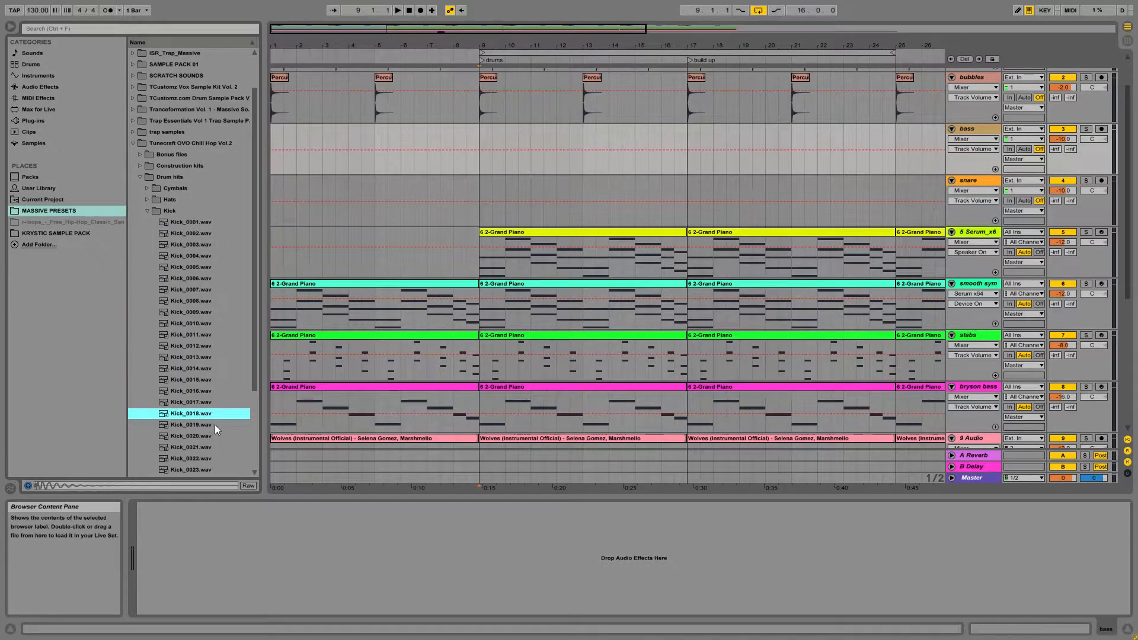
# Place Kick_0018.wav on the bass track at bar 9 and play it with the arrangement.
pyautogui.moveTo(479, 155)
pyautogui.mouseDown()
pyautogui.moveTo(485, 176)
pyautogui.moveTo(476, 151)
pyautogui.mouseUp()
pyautogui.moveTo(480, 45); pyautogui.dragTo(485, 74)
pyautogui.scroll(1, 539, 264)
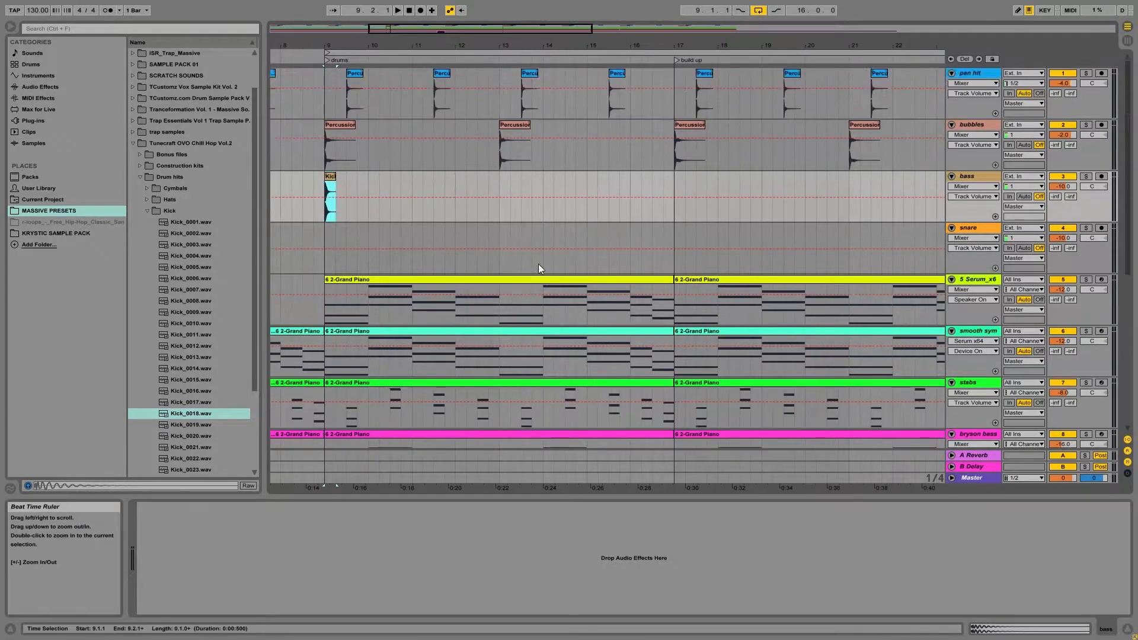
pyautogui.click(332, 177)
pyautogui.press('space')
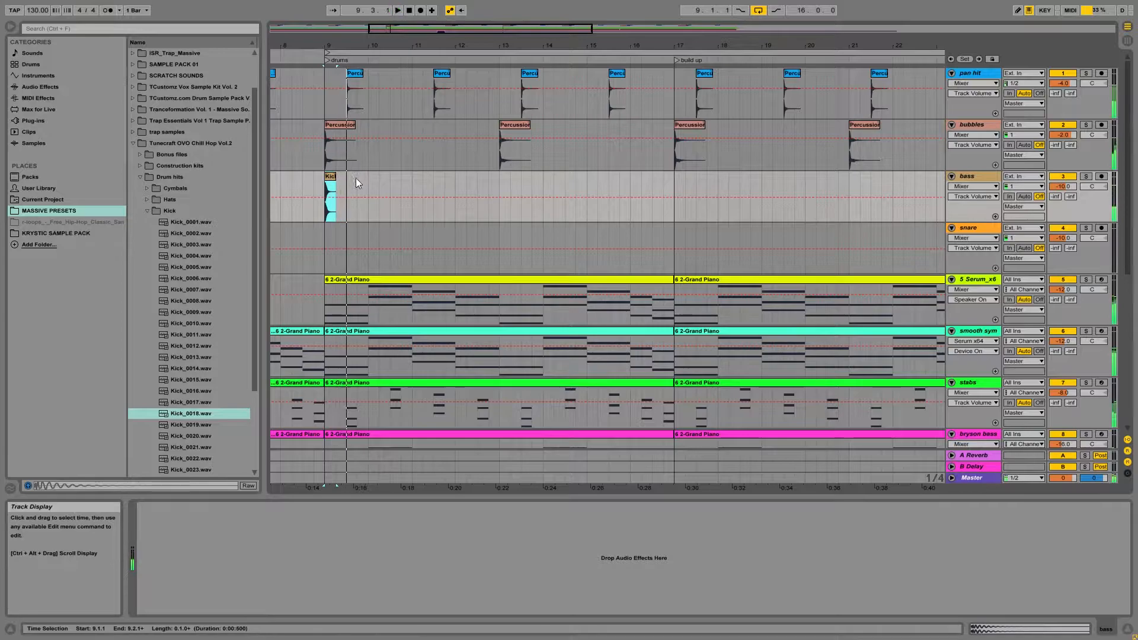
pyautogui.press('space')
# Audition the bubbles percussion clip and the kick clip at bar 9 against each other.
pyautogui.click(1087, 177)
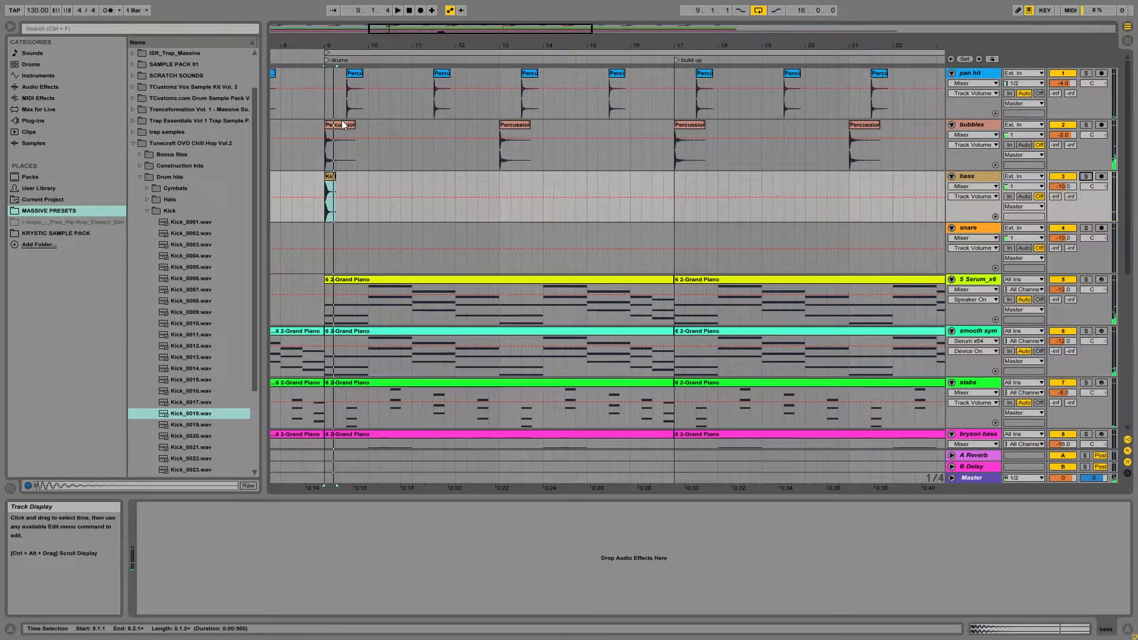
pyautogui.click(343, 124)
pyautogui.press('space')
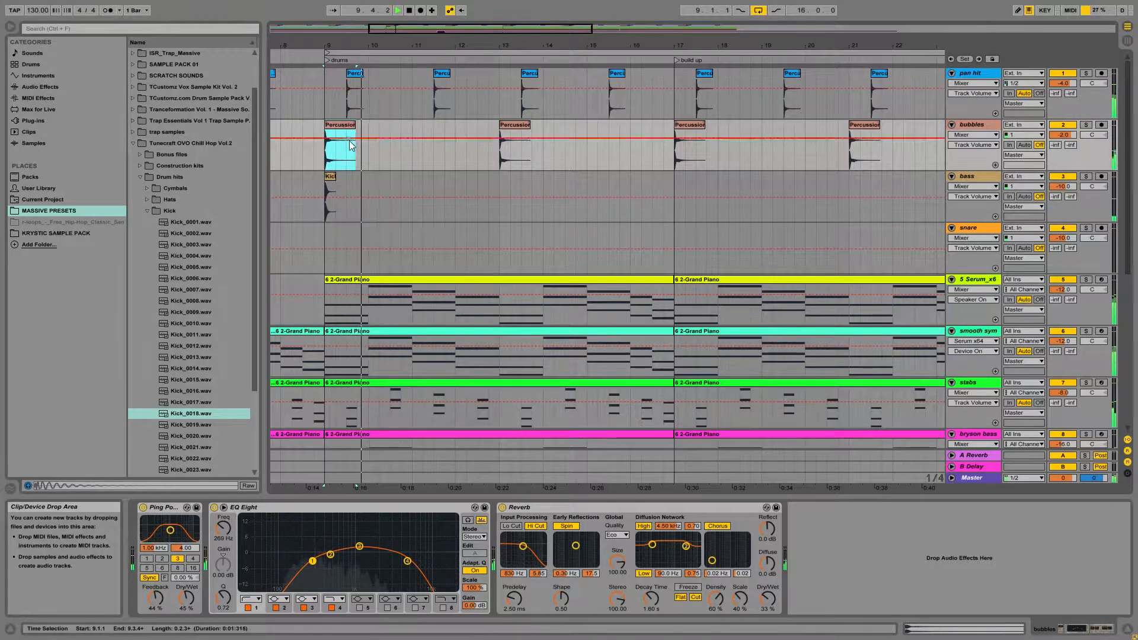
pyautogui.click(329, 178)
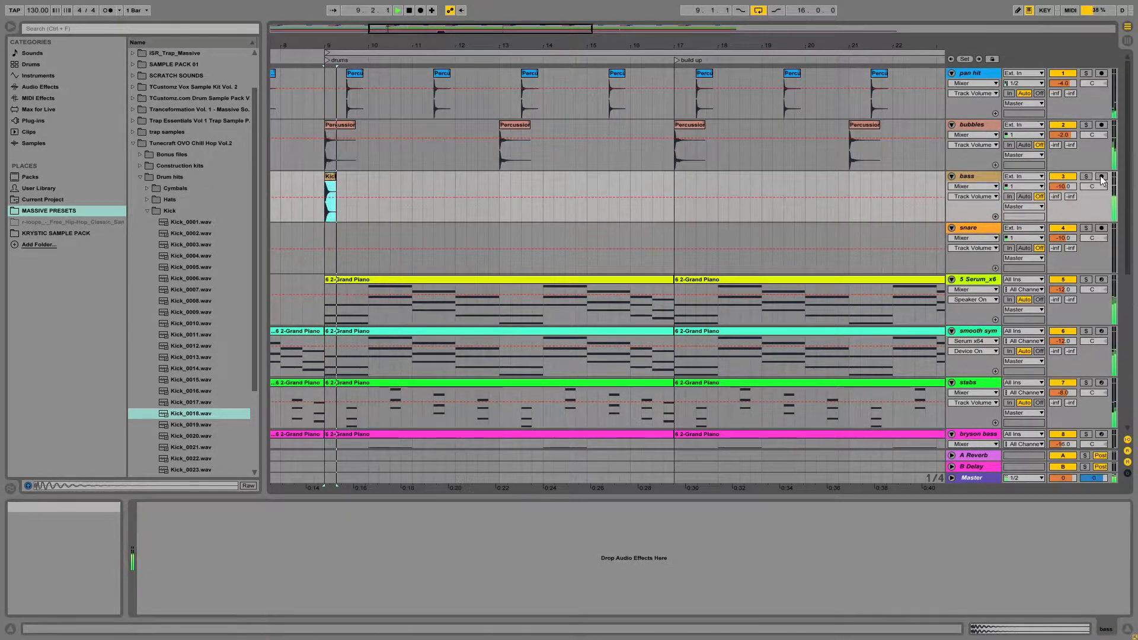
# Show the bubbles track's panning lane and raise the low band of its EQ Eight to about 425 Hz.
pyautogui.click(1092, 135)
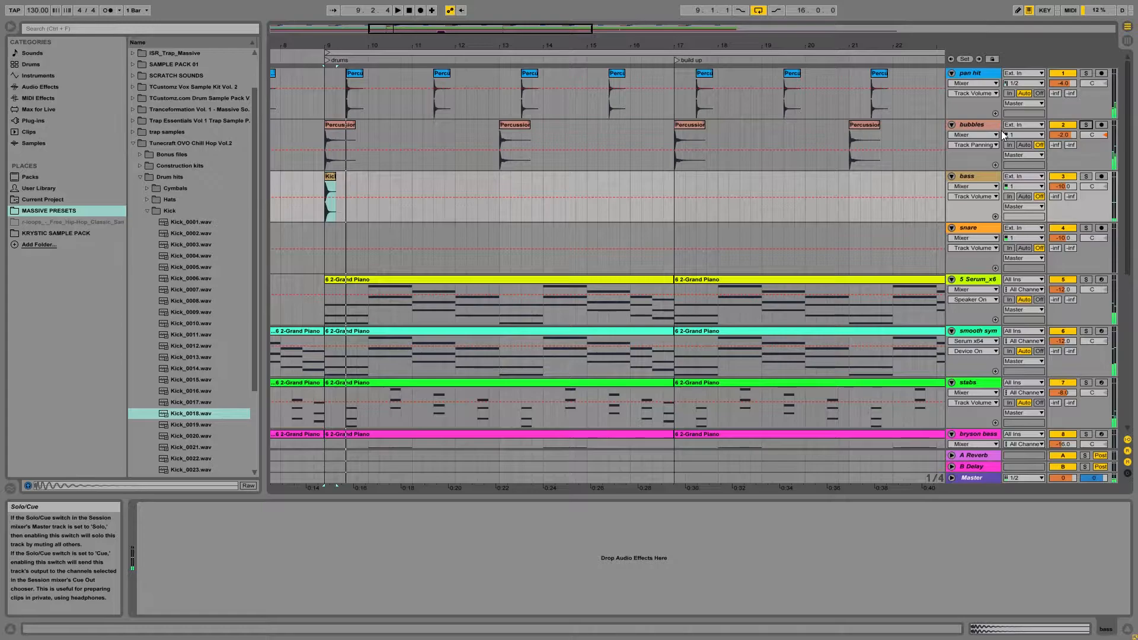
pyautogui.click(1004, 135)
pyautogui.moveTo(331, 554); pyautogui.dragTo(327, 561)
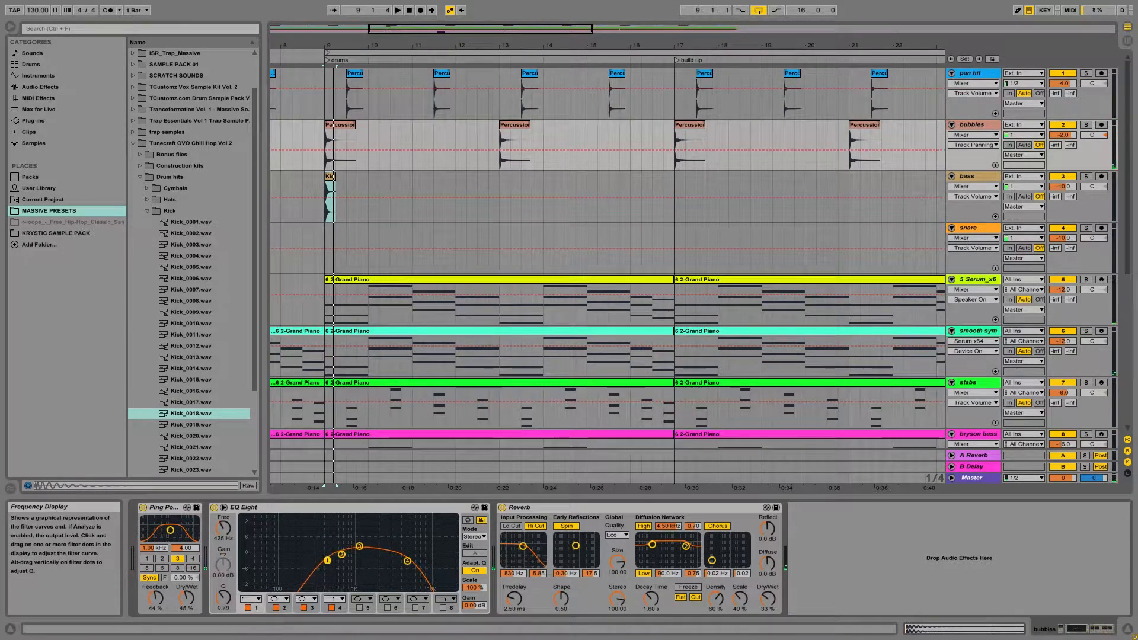
# Play the soloed bubbles and bass tracks together and lower the bubbles volume to -3.0 dB in the Session View mixer.
pyautogui.click(1086, 176)
pyautogui.keyDown('ctrl'); pyautogui.click(1086, 124); pyautogui.keyUp('ctrl')
pyautogui.press('space')
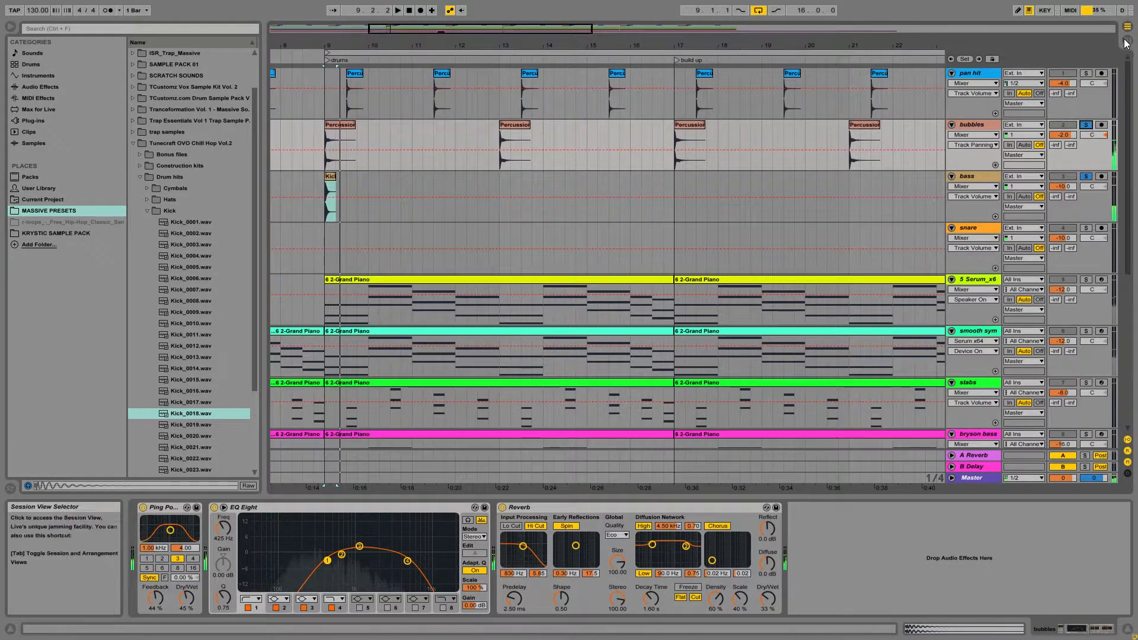
pyautogui.press('Tab')
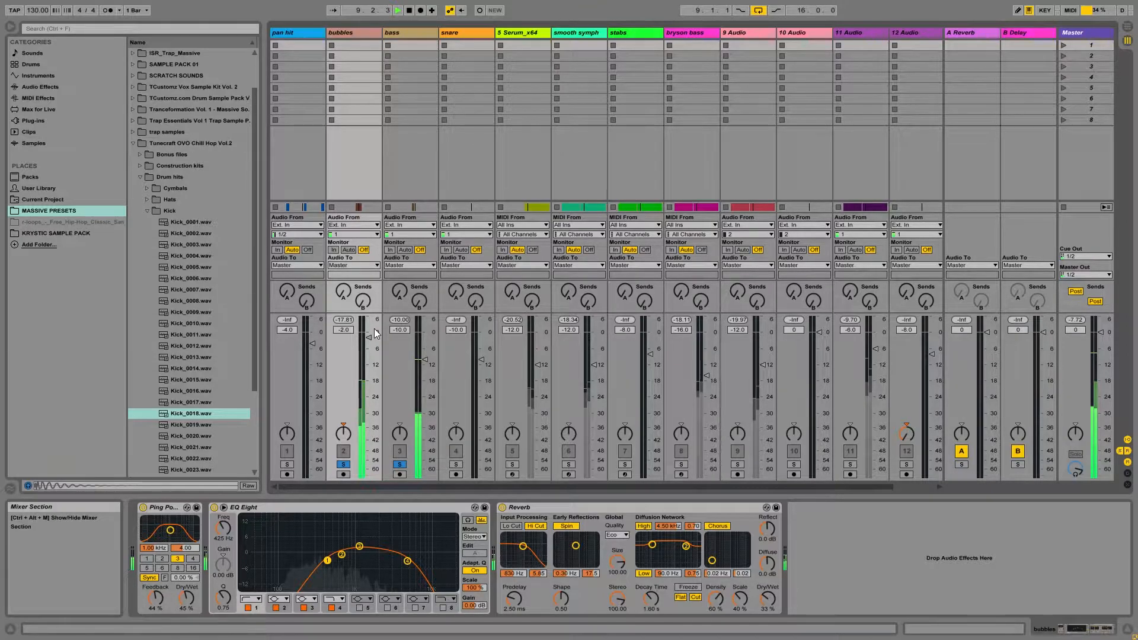
pyautogui.press('Tab')
pyautogui.press('space')
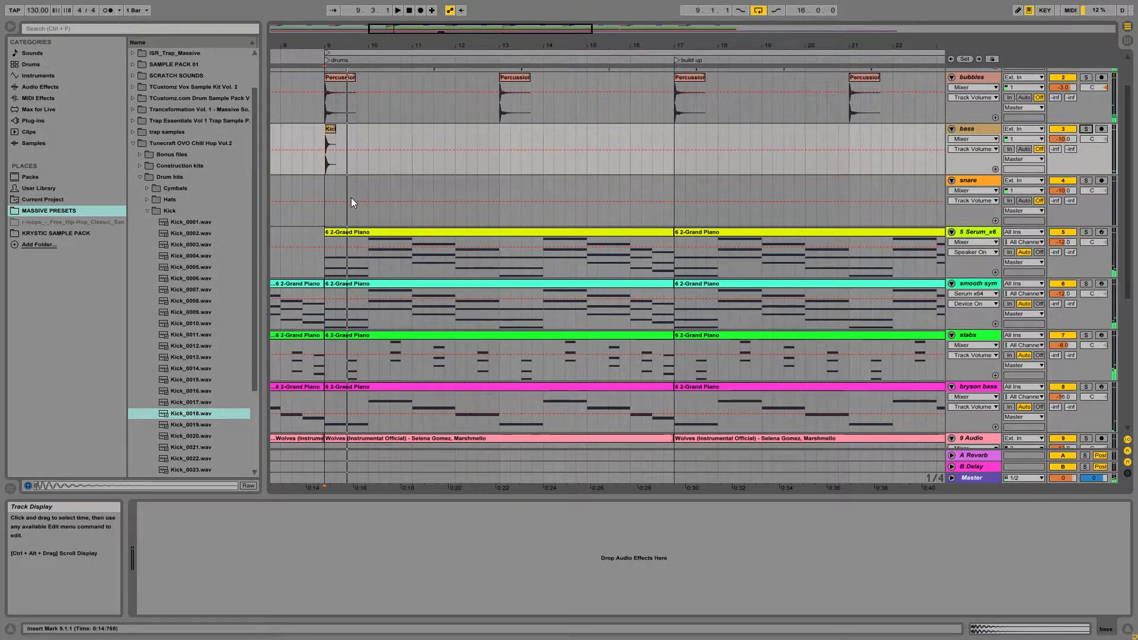
# Audition samples in the Snares & Claps folder of the Tunecraft OVO Chill Hop Vol.2 pack.
pyautogui.click(351, 202)
pyautogui.click(148, 211)
pyautogui.click(147, 274)
pyautogui.click(194, 300)
pyautogui.click(201, 333)
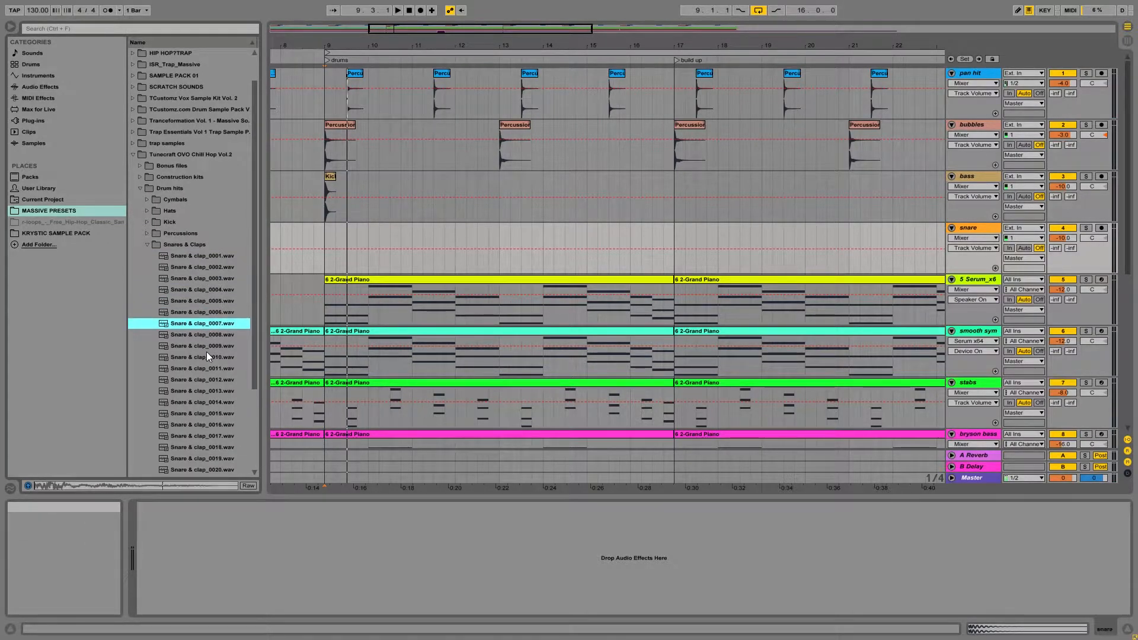
pyautogui.scroll(-3, 206, 350)
pyautogui.click(205, 314)
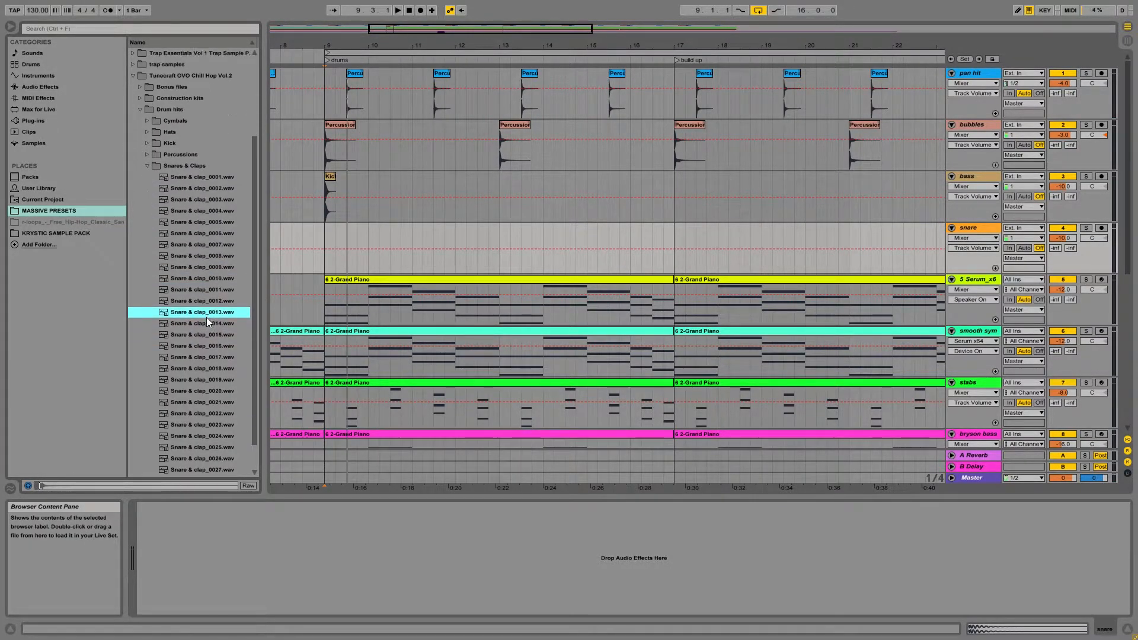
pyautogui.scroll(-2, 206, 325)
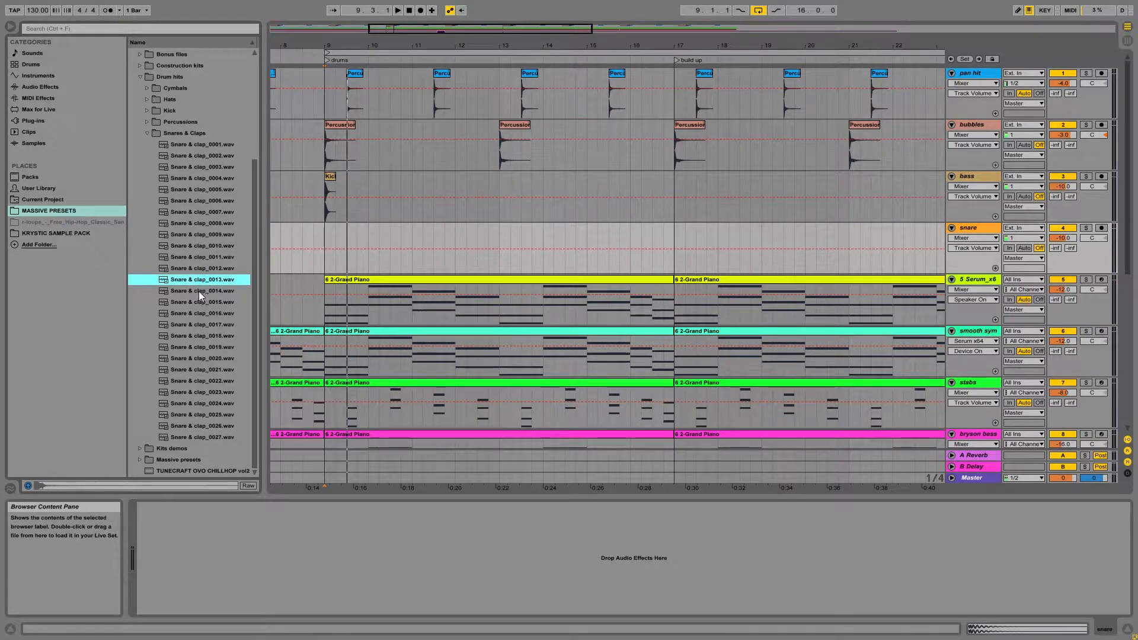
pyautogui.click(198, 290)
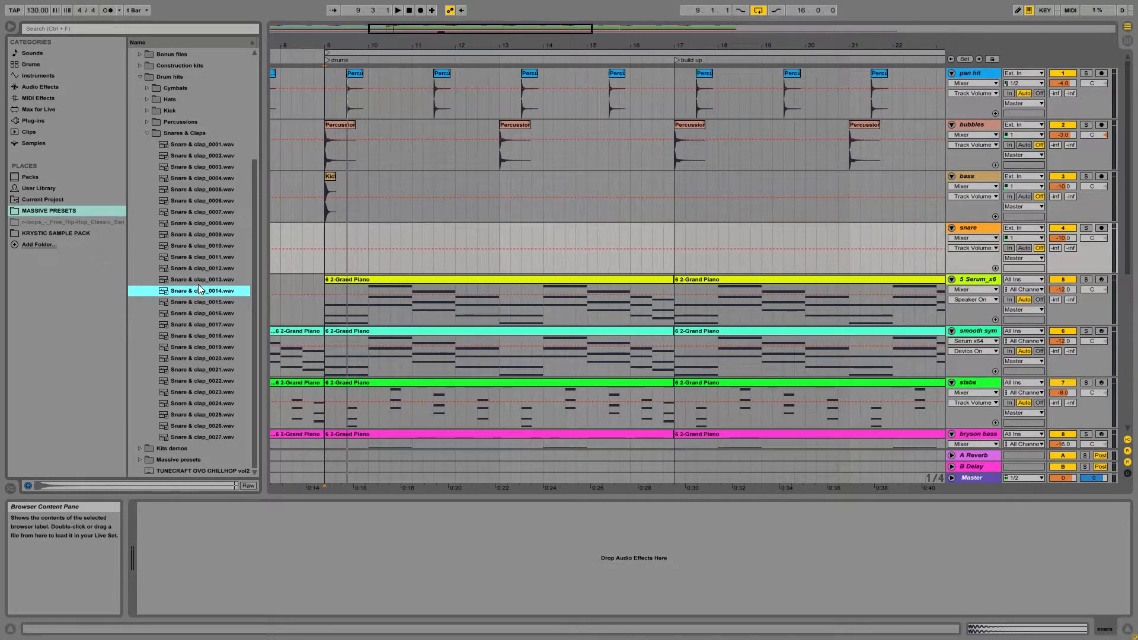
pyautogui.press('Down')
pyautogui.press('Down')
pyautogui.press('Down')
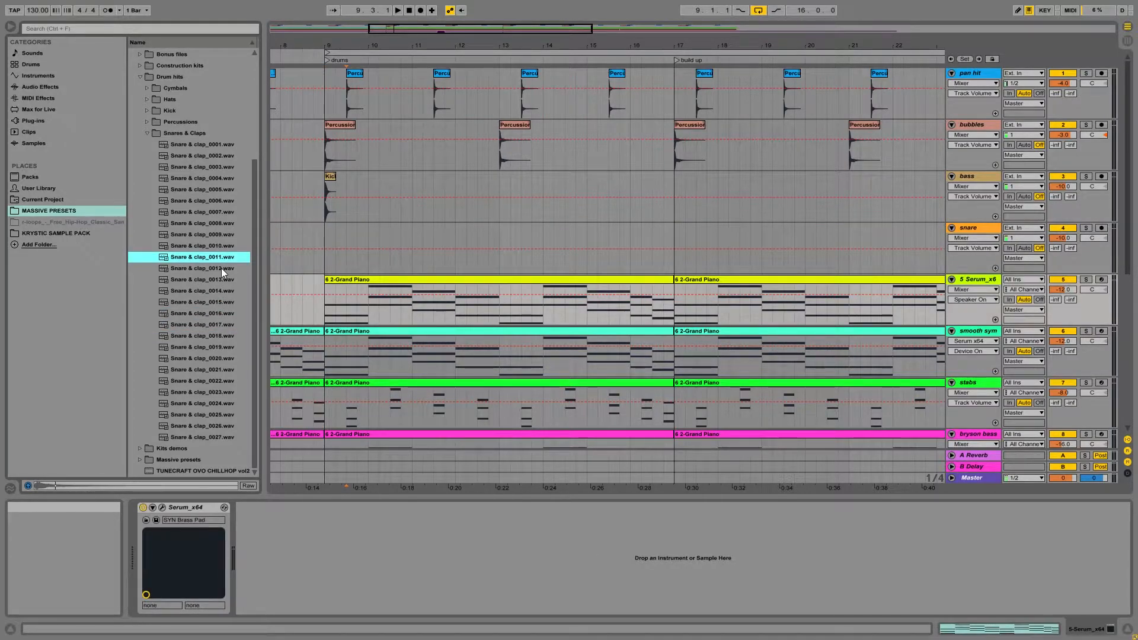
# Place Snare & clap_0011.wav on the snare track at 9.3.1 and play it with the arrangement.
pyautogui.moveTo(219, 257); pyautogui.dragTo(357, 252)
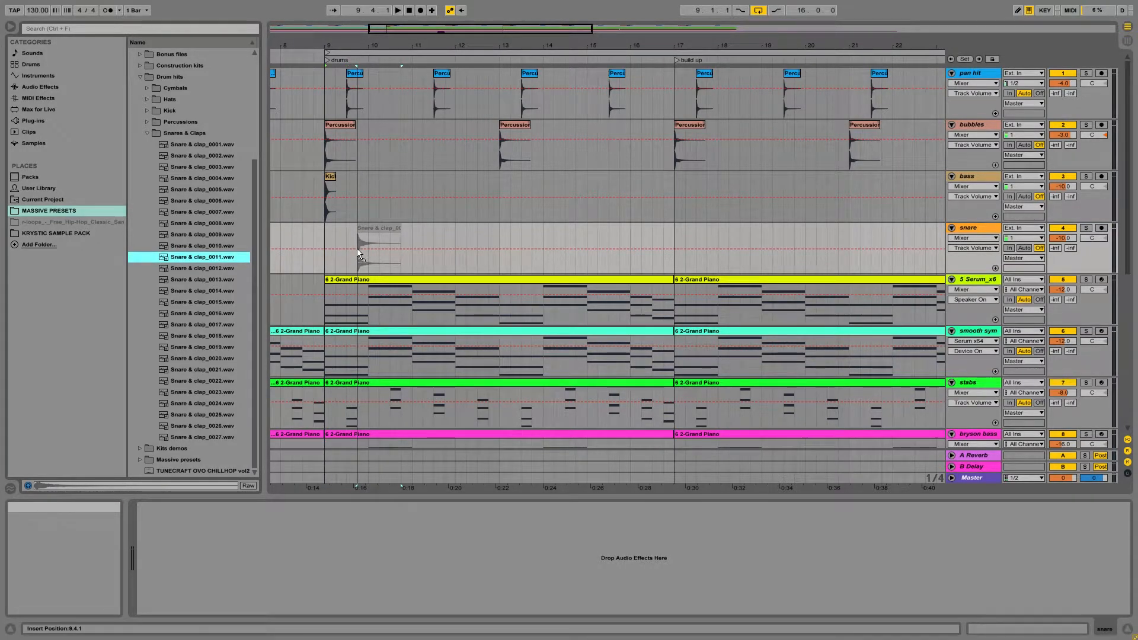
pyautogui.moveTo(357, 248); pyautogui.dragTo(380, 226)
pyautogui.press('space')
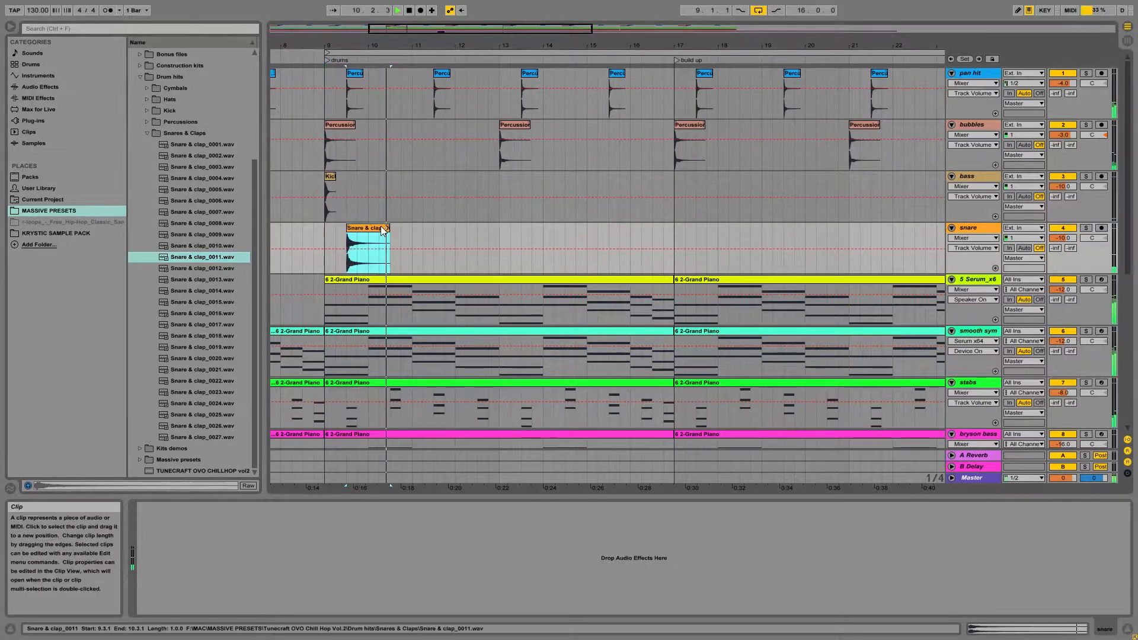
pyautogui.press('space')
# Show the fade controls of the kick clip on the bass track and start playback.
pyautogui.click(331, 178)
pyautogui.rightClick(331, 179)
pyautogui.click(358, 293)
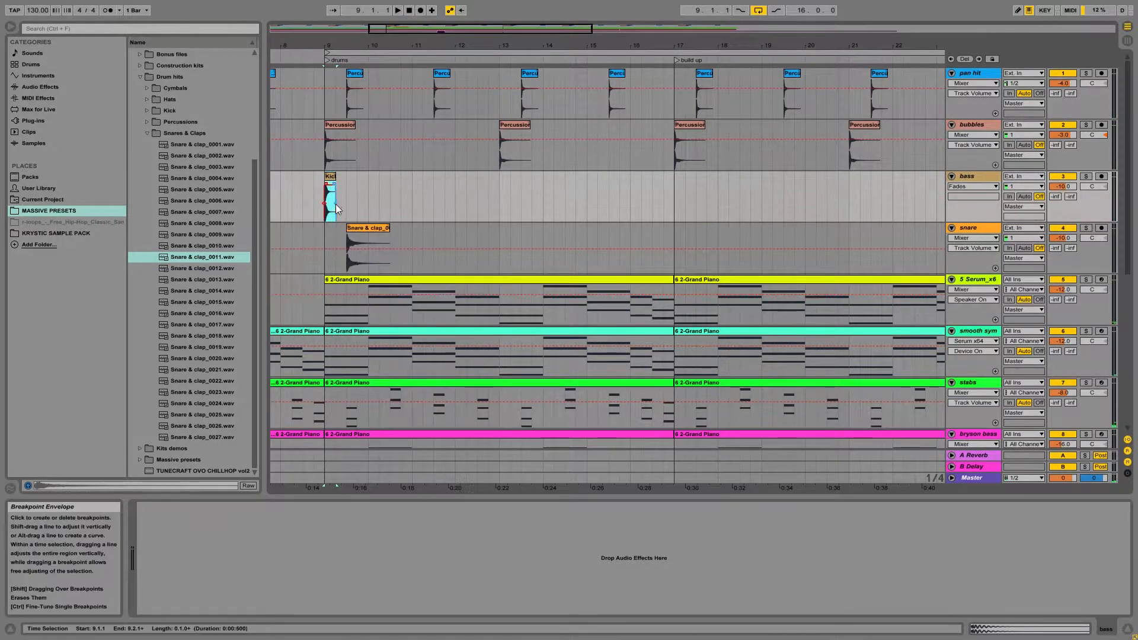
pyautogui.press('space')
# Duplicate the snare clip seven times back to back along the snare track.
pyautogui.click(380, 236)
pyautogui.hotkey('ctrl', 'd')
pyautogui.hotkey('ctrl', 'd')
pyautogui.hotkey('ctrl', 'd')
pyautogui.hotkey('ctrl', 'd')
pyautogui.hotkey('ctrl', 'd')
pyautogui.hotkey('ctrl', 'd')
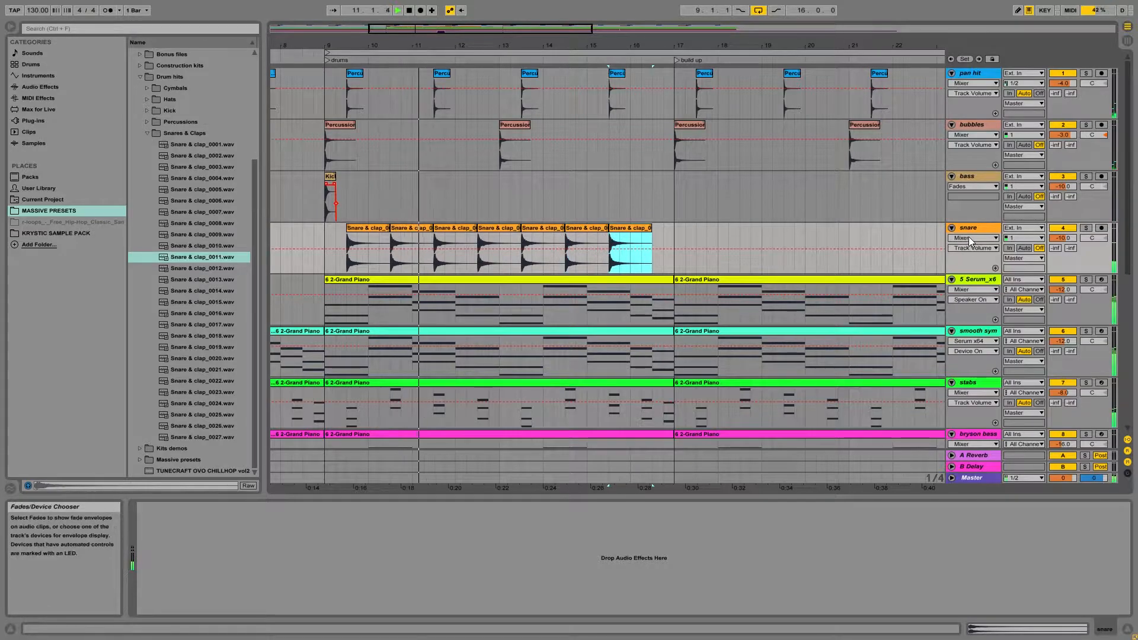
pyautogui.hotkey('ctrl', 'd')
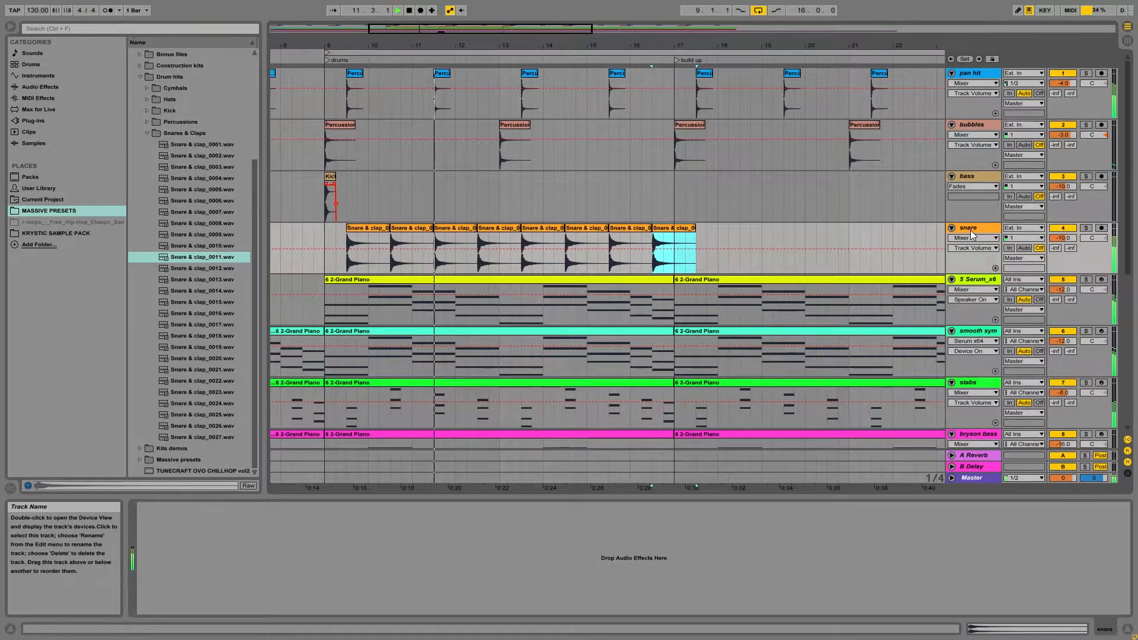
pyautogui.click(970, 230)
pyautogui.press('space')
pyautogui.hotkey('ctrl', 'd')
pyautogui.hotkey('ctrl', 'z')
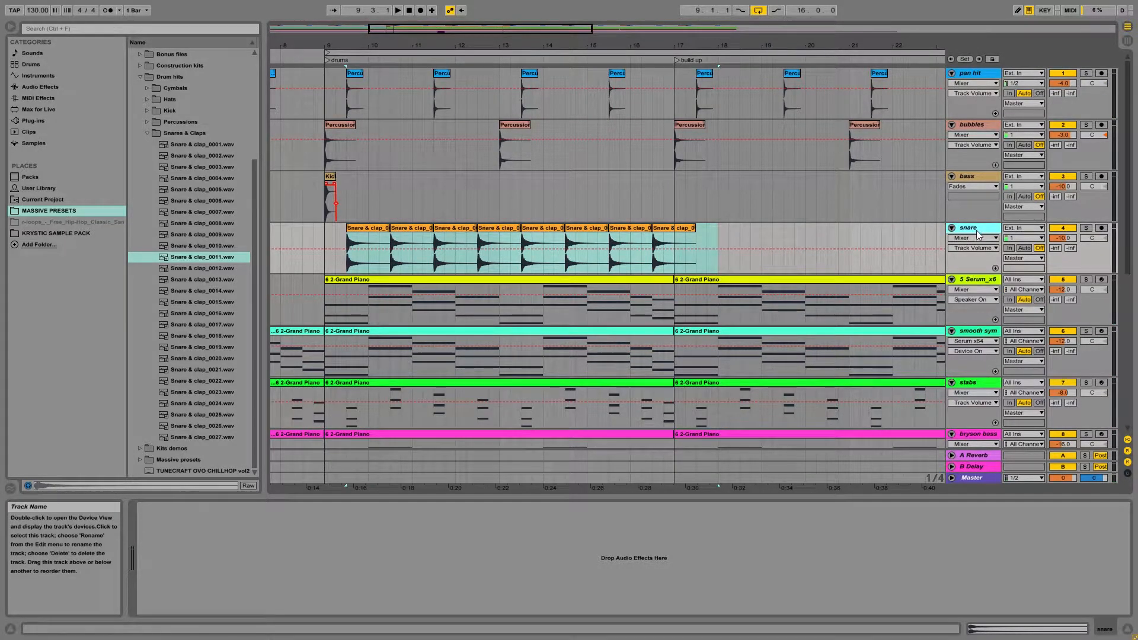
# Insert a new audio track below bass, rename the existing snare track "long clap" and name the new track "snare".
pyautogui.scroll(-1, 977, 229)
pyautogui.hotkey('ctrl', 't')
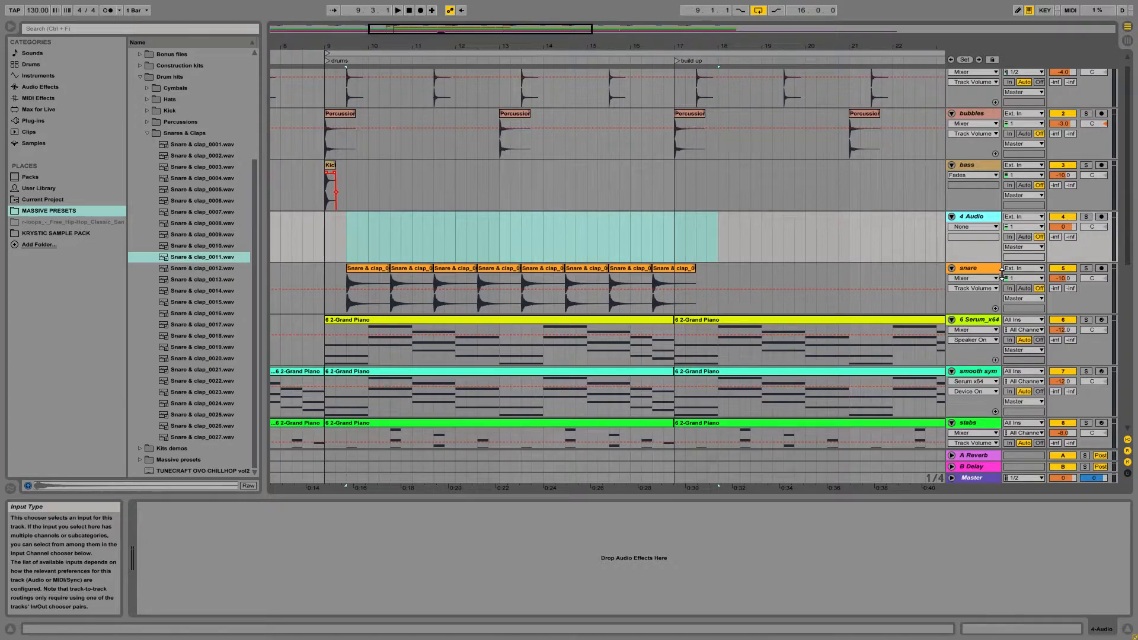
pyautogui.click(972, 269)
pyautogui.hotkey('ctrl', 'r')
pyautogui.write('long')
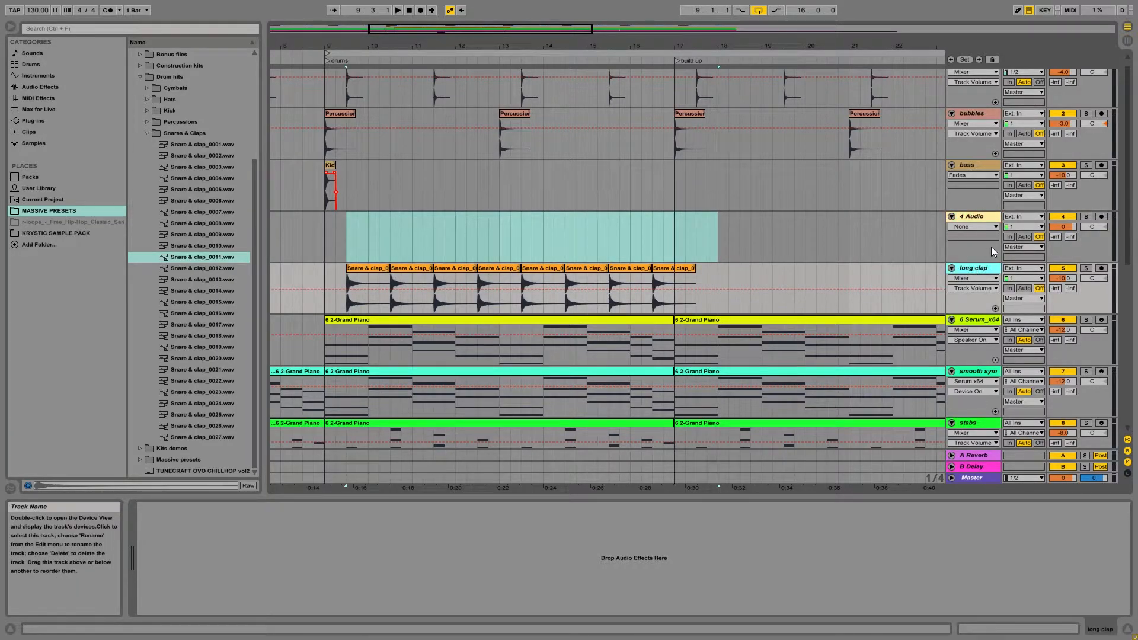
pyautogui.click(973, 216)
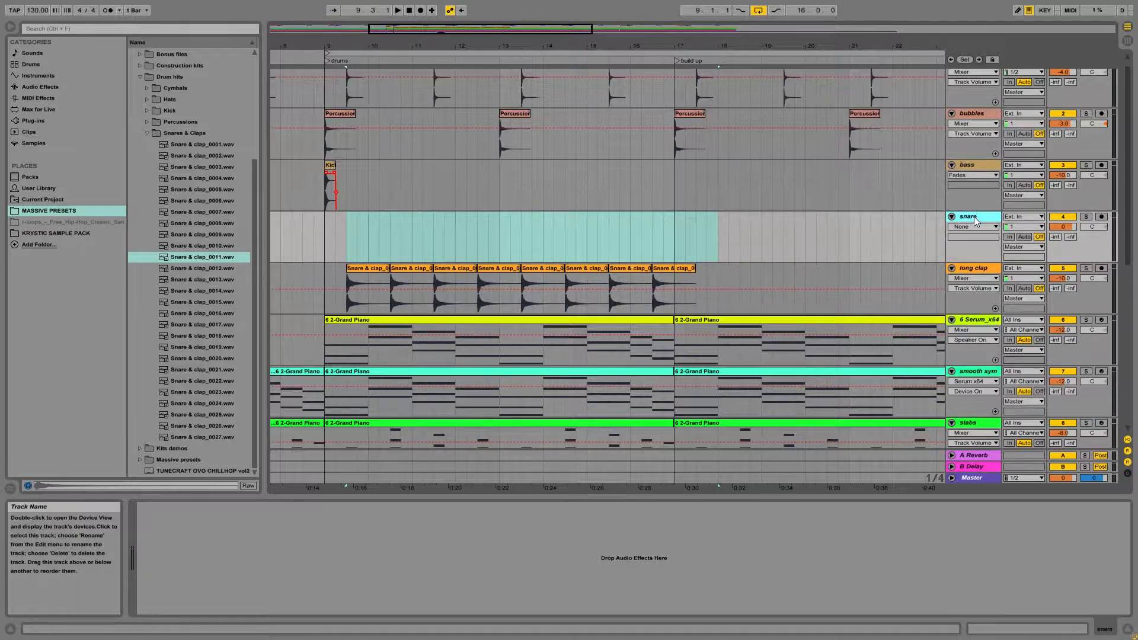
# Play the drums section from bar 9, focusing on the kick clip on the bass track.
pyautogui.press('space')
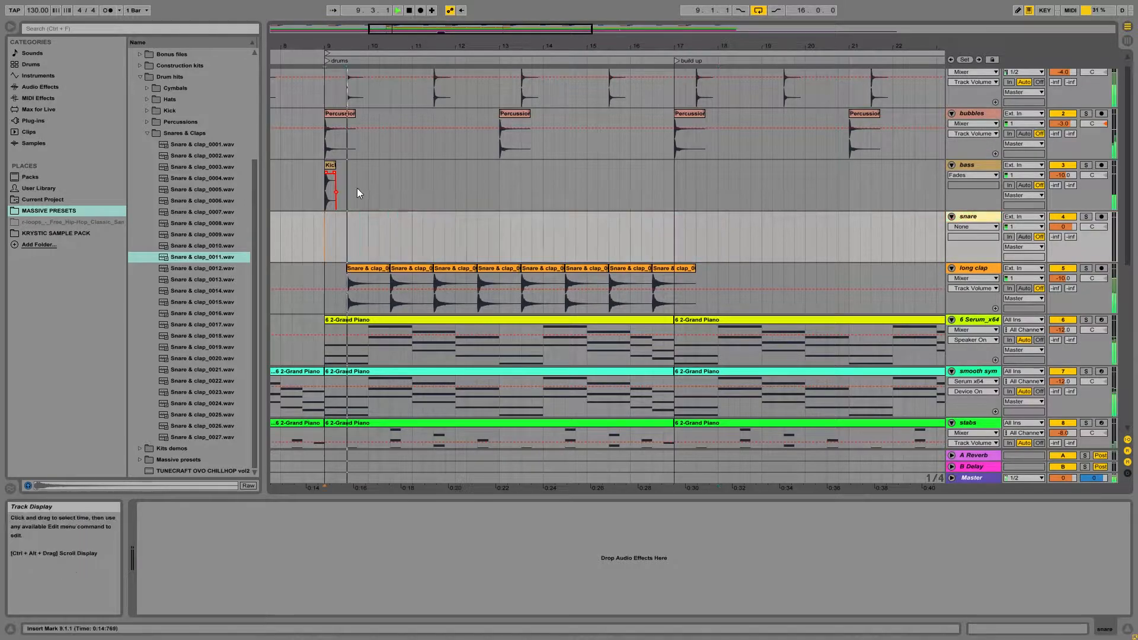
pyautogui.moveTo(357, 183); pyautogui.dragTo(326, 181)
pyautogui.moveTo(344, 46); pyautogui.dragTo(434, 74)
pyautogui.click(443, 168)
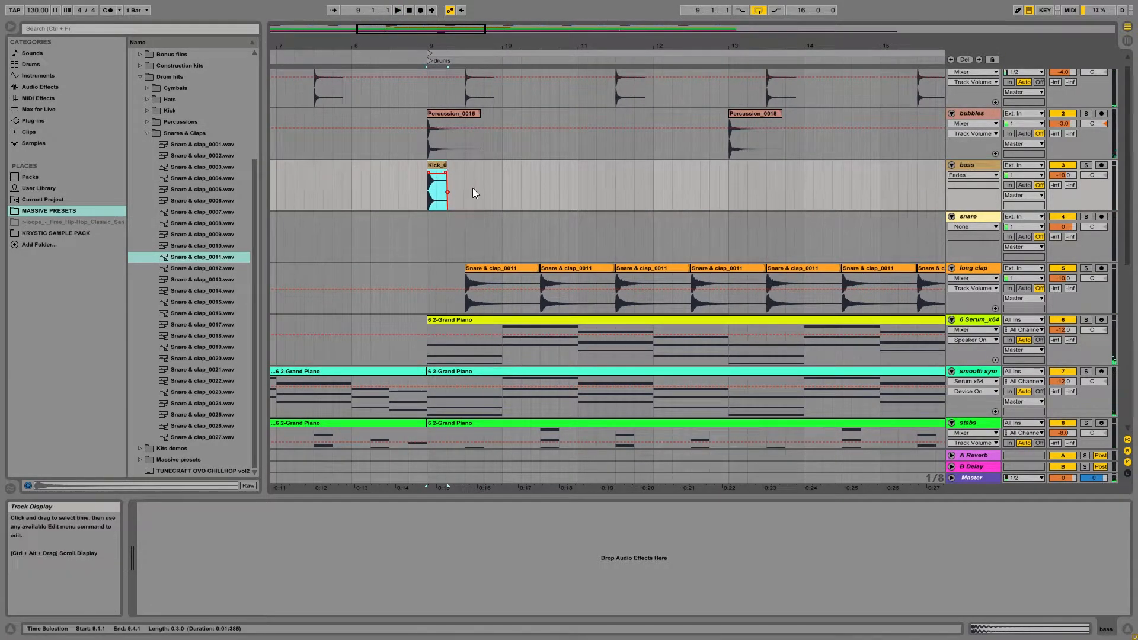
pyautogui.press('space')
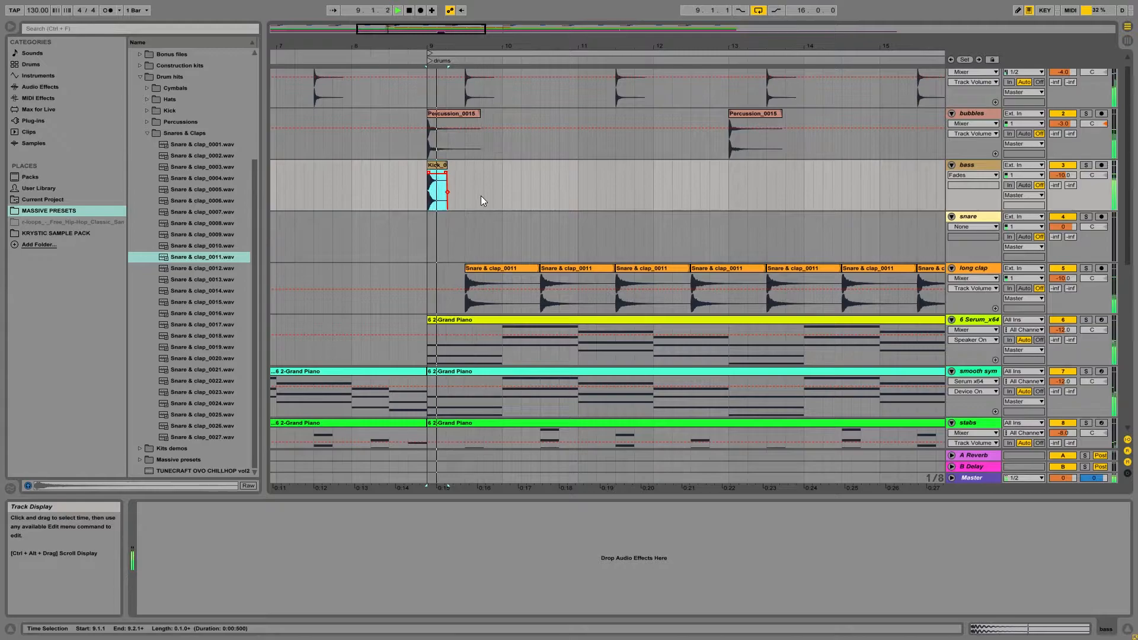
pyautogui.press('space')
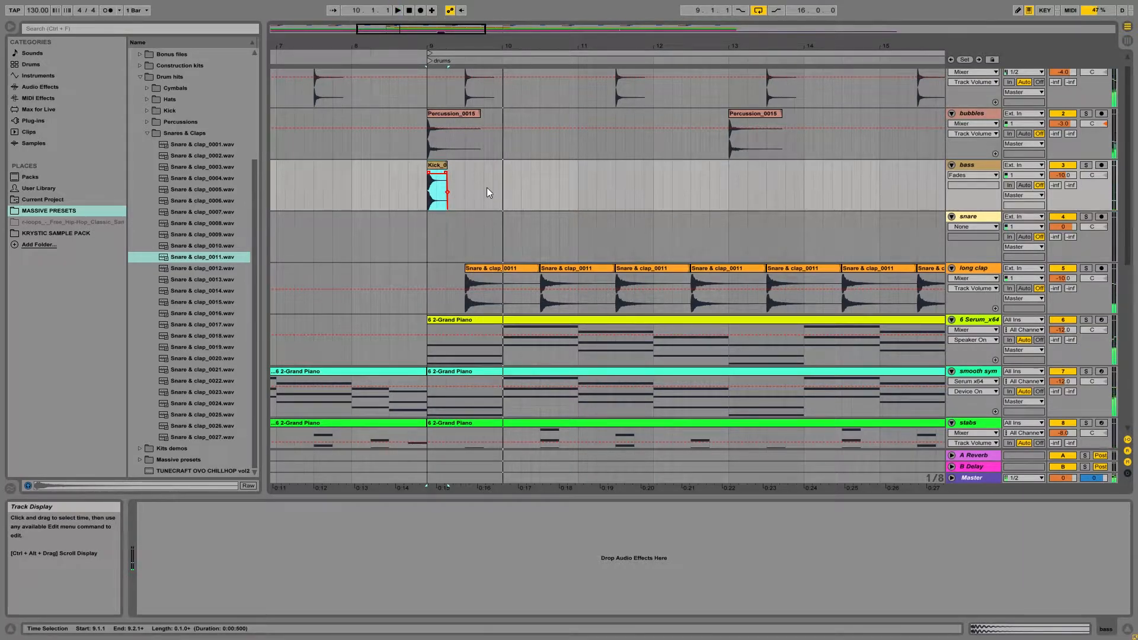
# Try a second kick at 9.4.1 on the bass track, play it, and delete it.
pyautogui.moveTo(486, 187); pyautogui.dragTo(437, 187)
pyautogui.hotkey('ctrl', 'd')
pyautogui.click(437, 164)
pyautogui.press('space')
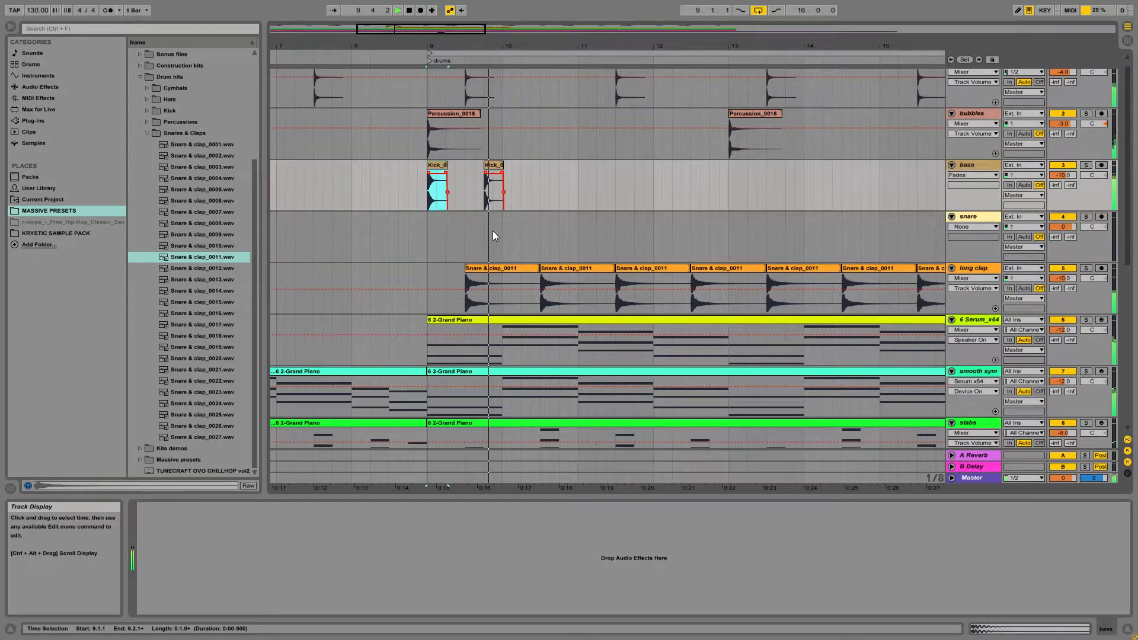
pyautogui.press('space')
pyautogui.press('z')
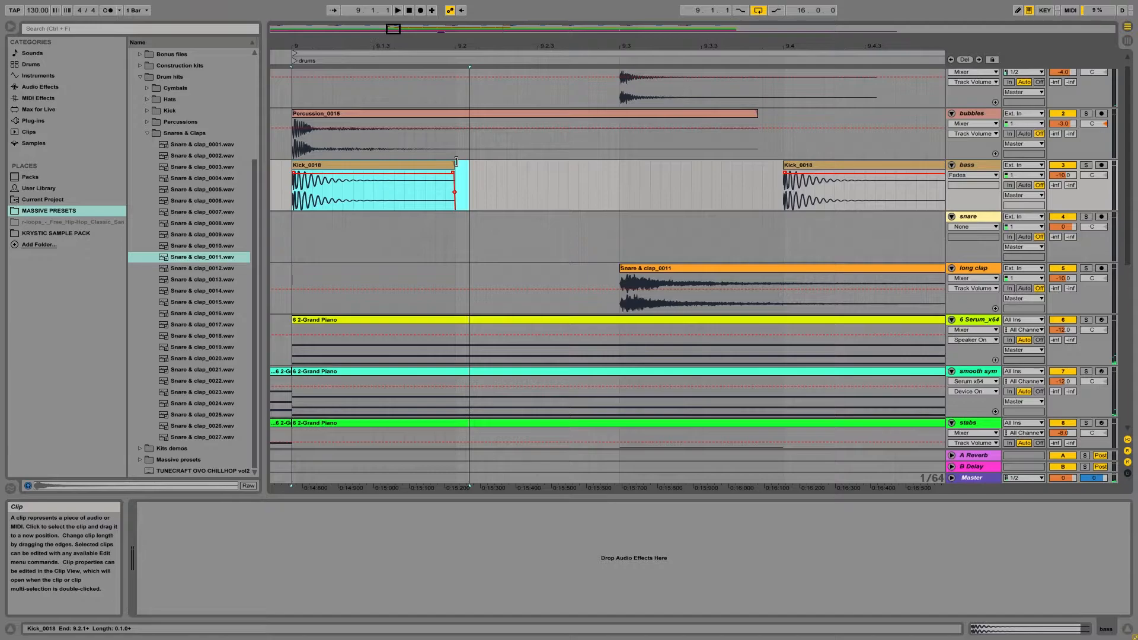
pyautogui.click(830, 183)
pyautogui.press('Delete')
pyautogui.press('-')
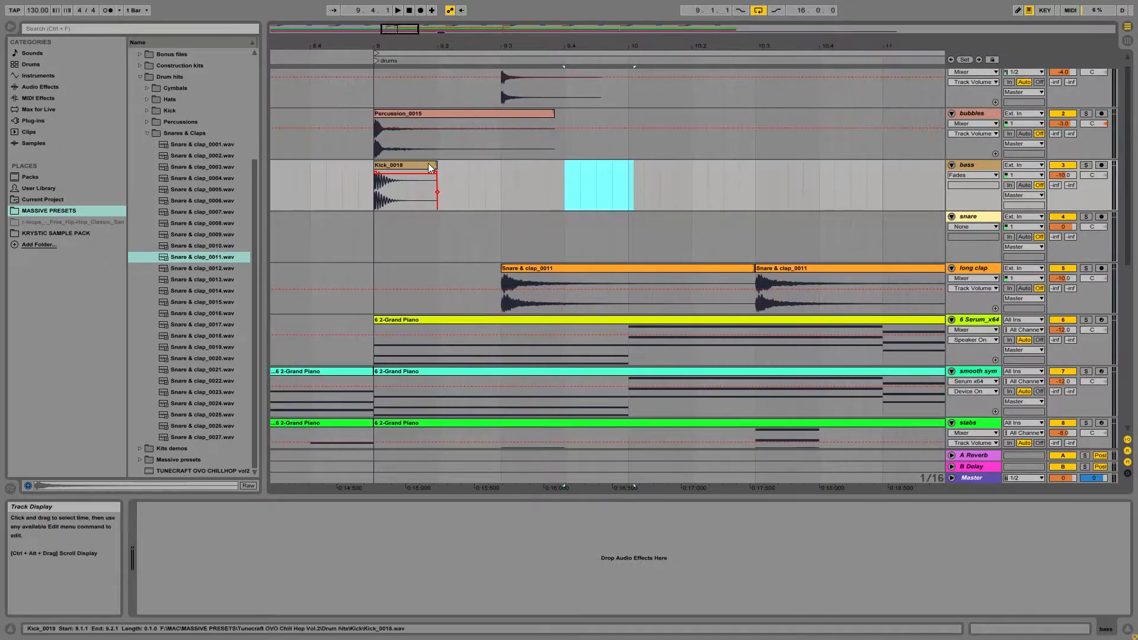
# Duplicate the 9.1.1 to 10.1.4 range of the bass track to repeat the kick at 10.2.1, and play it.
pyautogui.click(429, 164)
pyautogui.press('space')
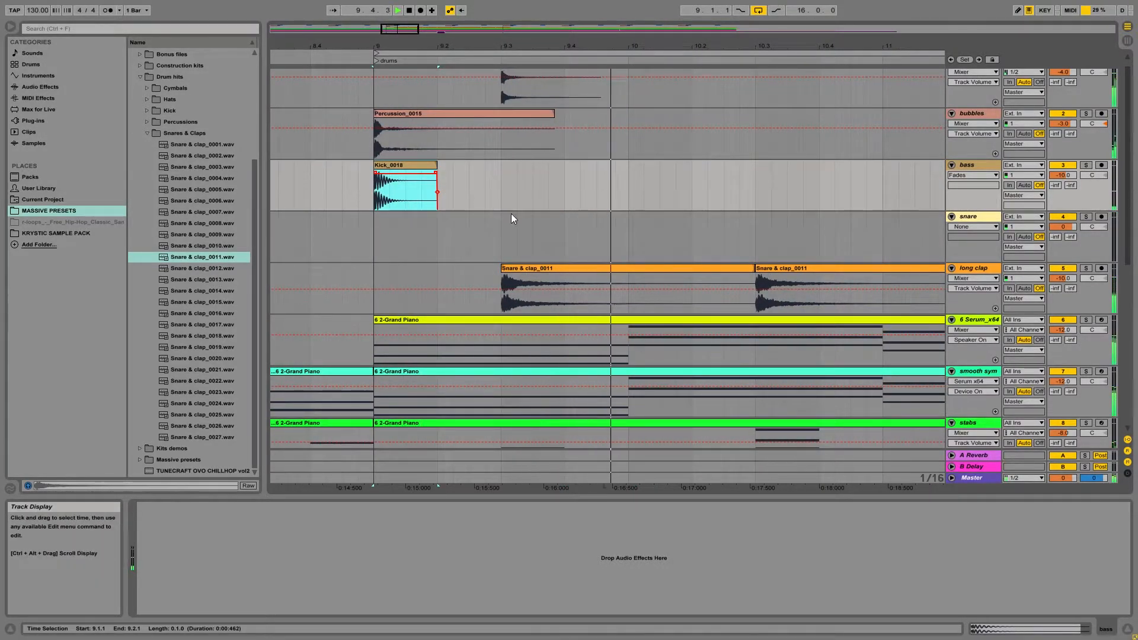
pyautogui.press('space')
pyautogui.moveTo(675, 186); pyautogui.dragTo(378, 195)
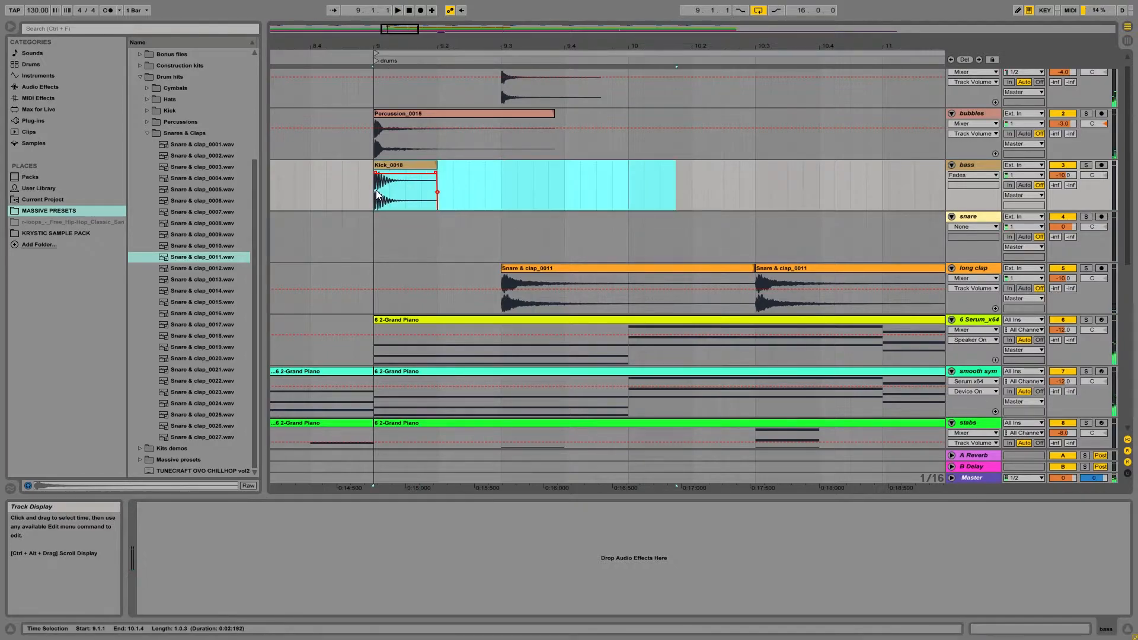
pyautogui.hotkey('ctrl', 'd')
pyautogui.press('-')
pyautogui.press('-')
pyautogui.click(454, 173)
pyautogui.press('space')
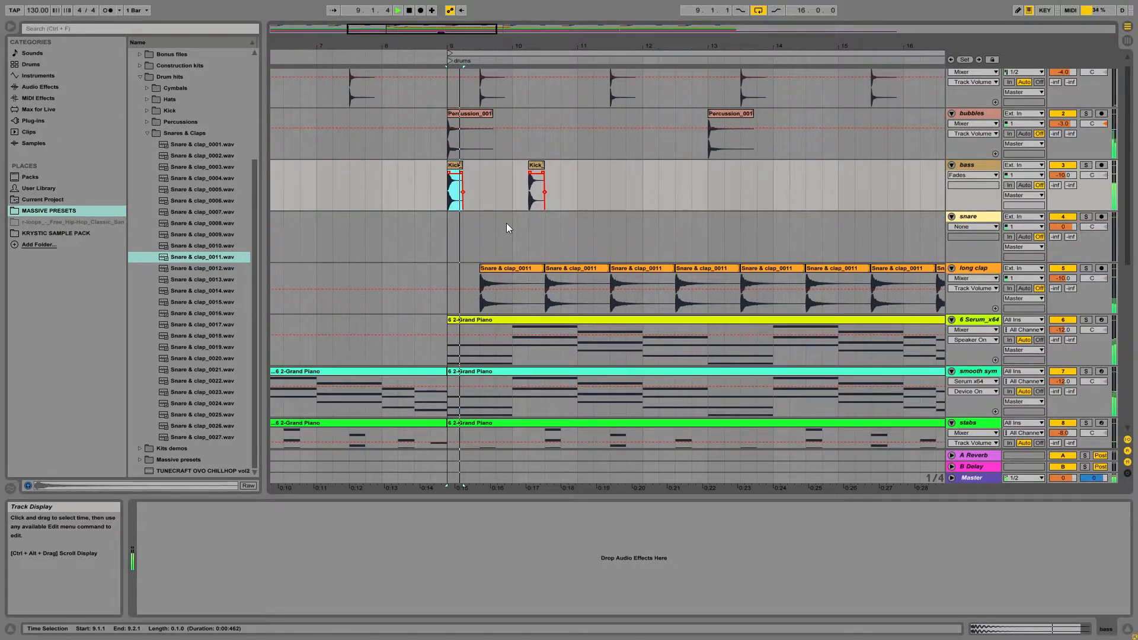
# Duplicate the two-bar kick pattern on the bass track so it repeats from bar 11.
pyautogui.moveTo(576, 203); pyautogui.dragTo(556, 195)
pyautogui.keyDown('shift'); pyautogui.click(448, 192); pyautogui.keyUp('shift')
pyautogui.hotkey('ctrl', 'd')
# Duplicate the kick at 12.2.1 to 12.3.4 on the bass track and play the result.
pyautogui.moveTo(608, 46); pyautogui.dragTo(547, 187)
pyautogui.click(634, 173)
pyautogui.click(625, 184)
pyautogui.press('space')
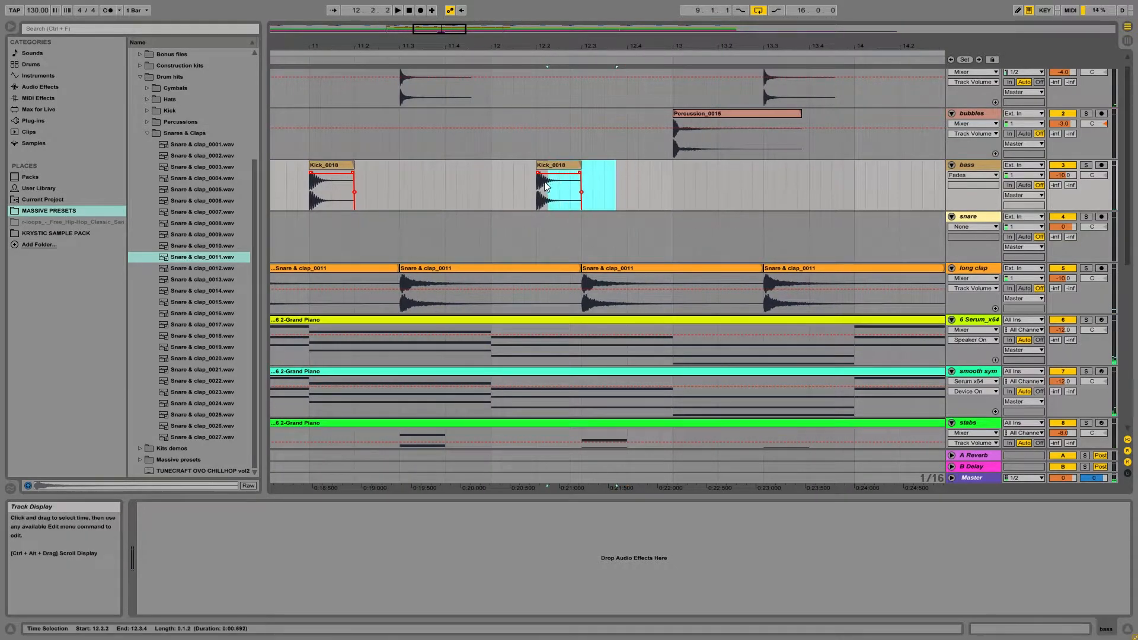
pyautogui.press('space')
pyautogui.hotkey('ctrl', 'd')
pyautogui.click(532, 190)
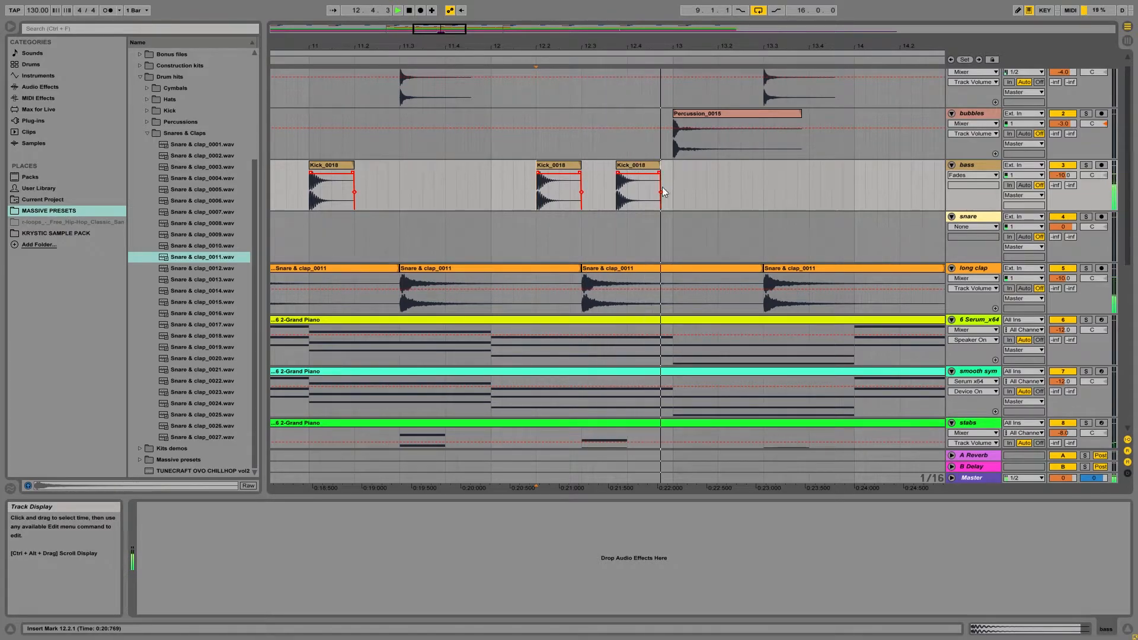
pyautogui.press('space')
# Move the last kick in bar 12 one sixteenth note earlier and play it from 12.2.1.
pyautogui.click(645, 167)
pyautogui.moveTo(645, 167); pyautogui.dragTo(625, 169)
pyautogui.press('Left')
pyautogui.press('Left')
pyautogui.press('space')
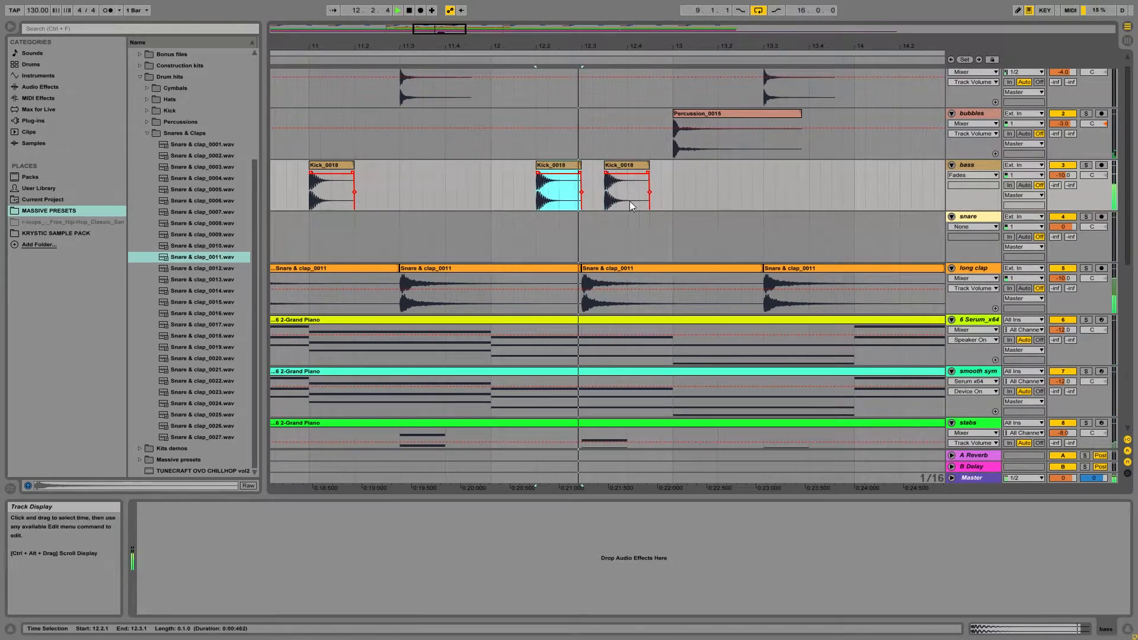
pyautogui.press('space')
# Duplicate the four-bar kick pattern on the bass track so it repeats from bar 13.
pyautogui.scroll(-6, 667, 187)
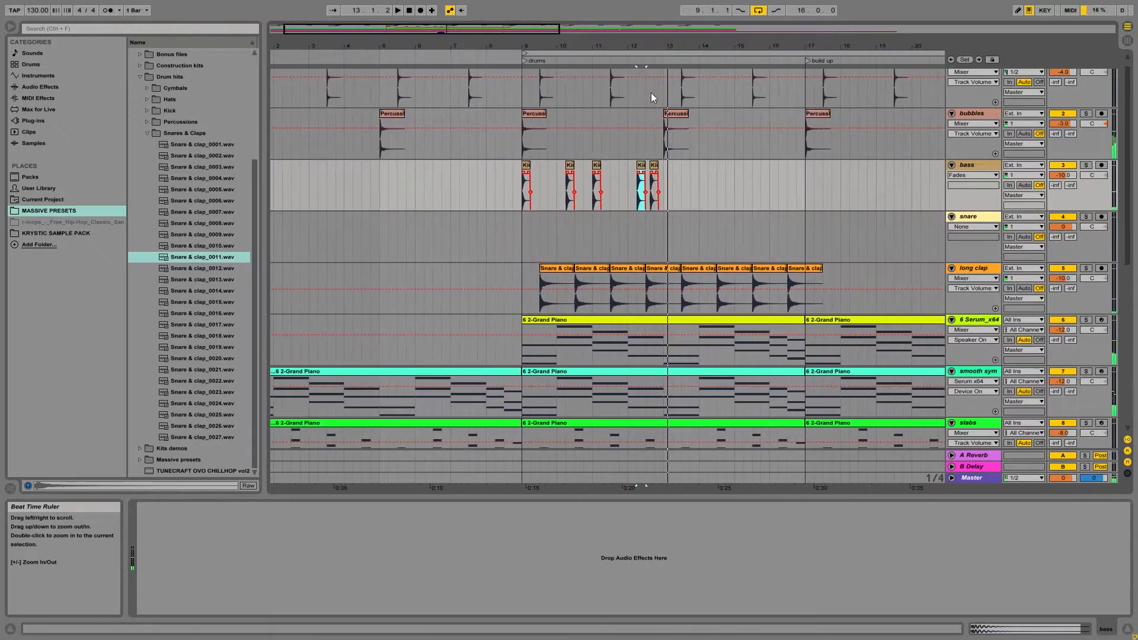
pyautogui.moveTo(666, 181); pyautogui.dragTo(534, 186)
pyautogui.hotkey('ctrl', 'd')
# Open the trap kit's Kicks folder under HIP HOP?TRAP > SAMPLES in the sample library.
pyautogui.scroll(5, 148, 124)
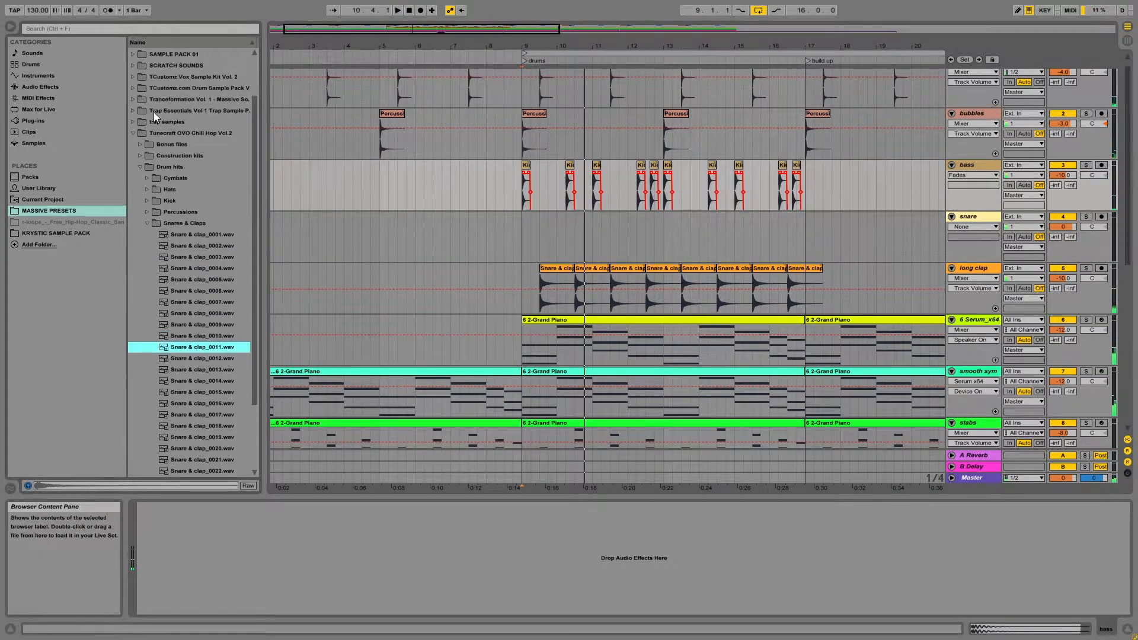
pyautogui.click(132, 88)
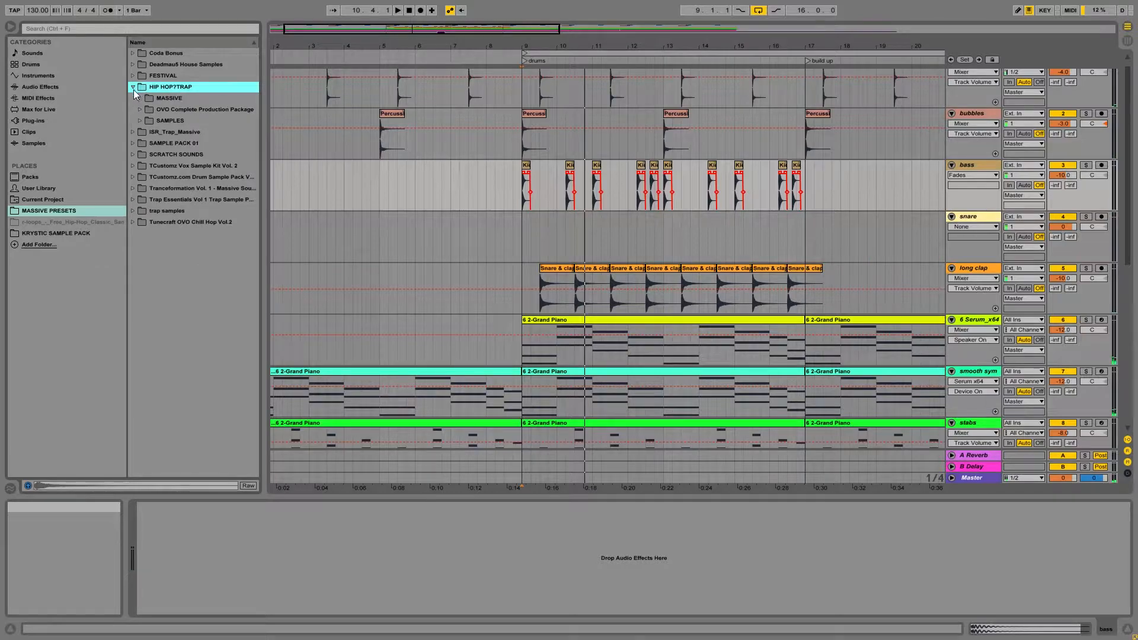
pyautogui.click(140, 120)
pyautogui.hotkey('ctrl', 'alt', 'r')
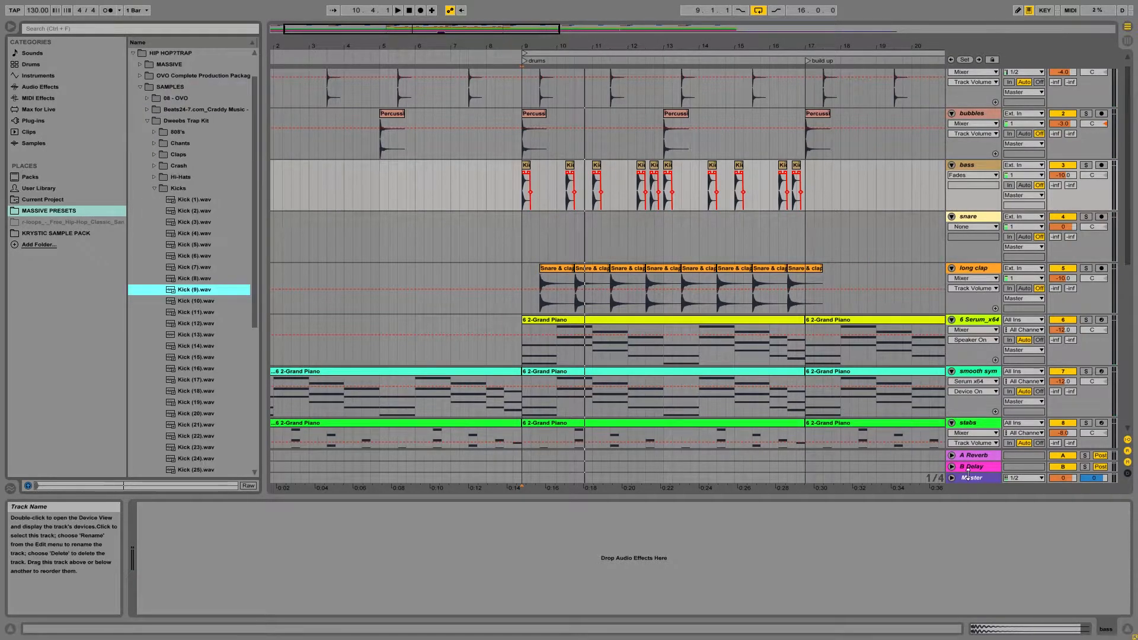
# Play from bar 9 while switching the master track's Limiter off and on to compare the sound.
pyautogui.click(973, 478)
pyautogui.press('space')
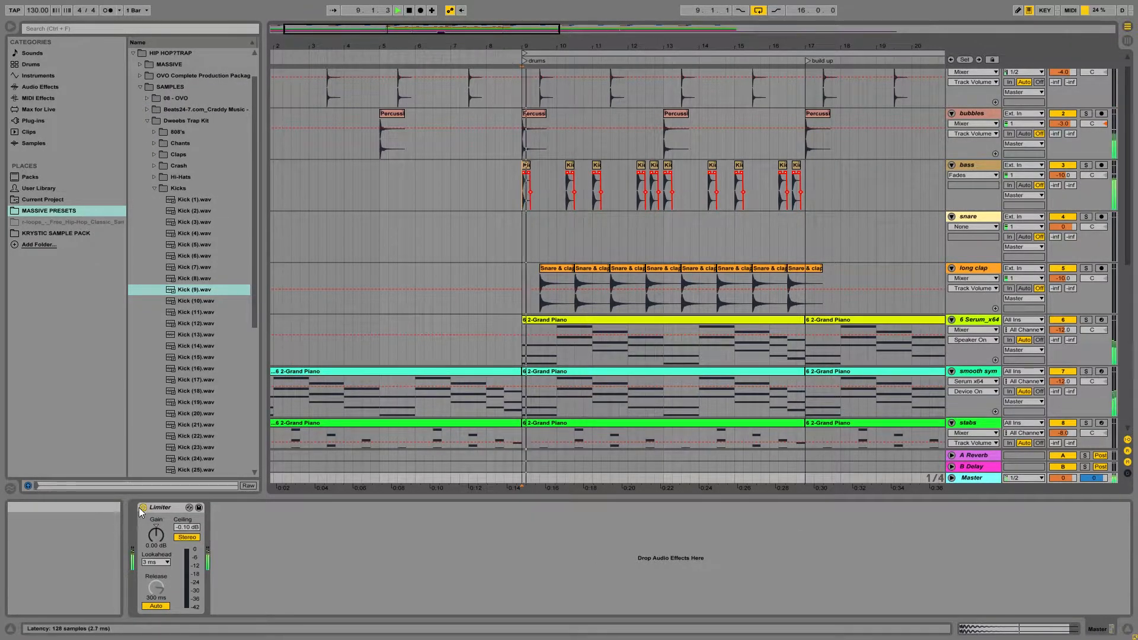
pyautogui.click(143, 508)
pyautogui.click(143, 508)
# Place Kick (8).wav on the snare track at bar 9 and compare it with the soloed bass kick by toggling its solo.
pyautogui.scroll(-2, 204, 275)
pyautogui.click(194, 291)
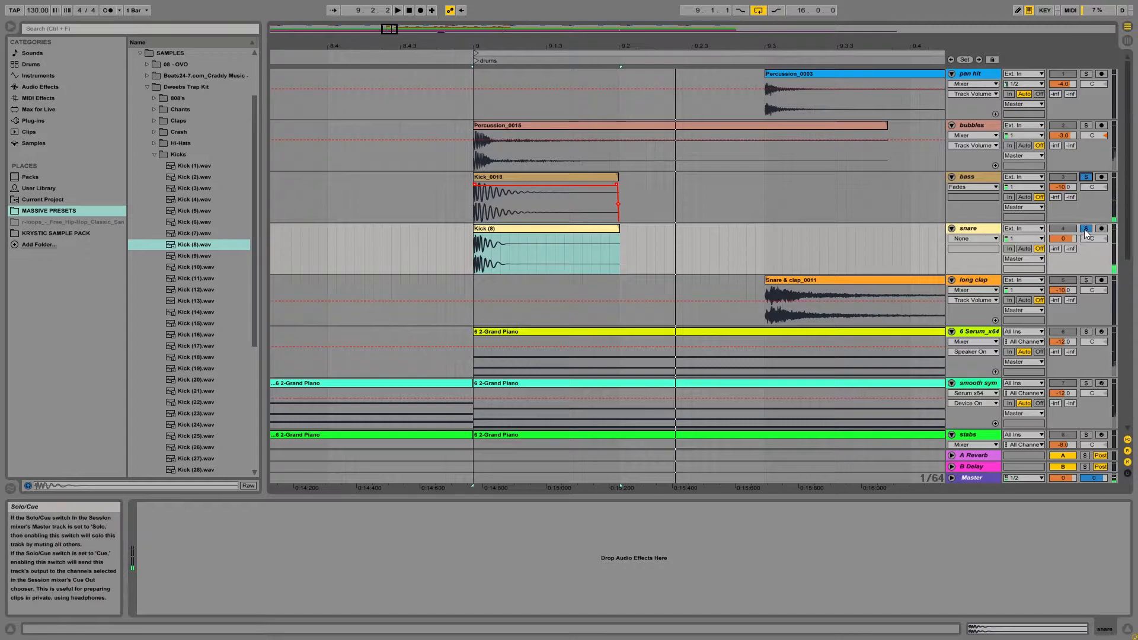
pyautogui.hotkey('ctrl', 'l')
pyautogui.press('space')
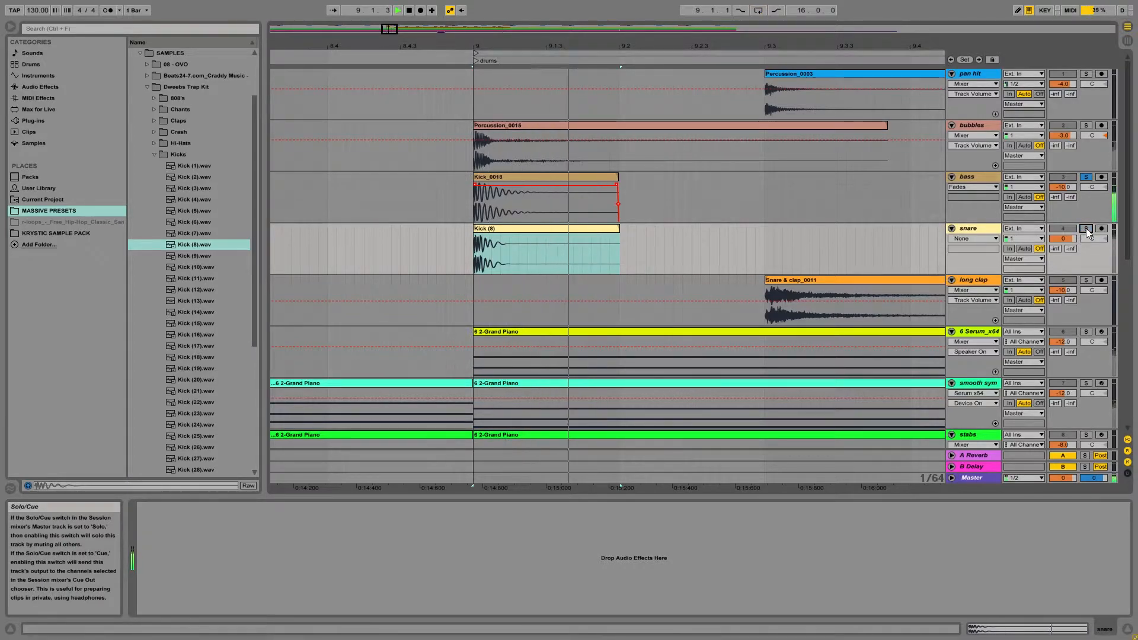
pyautogui.hotkey('ctrl', 'l')
pyautogui.press('space')
pyautogui.click(1086, 229)
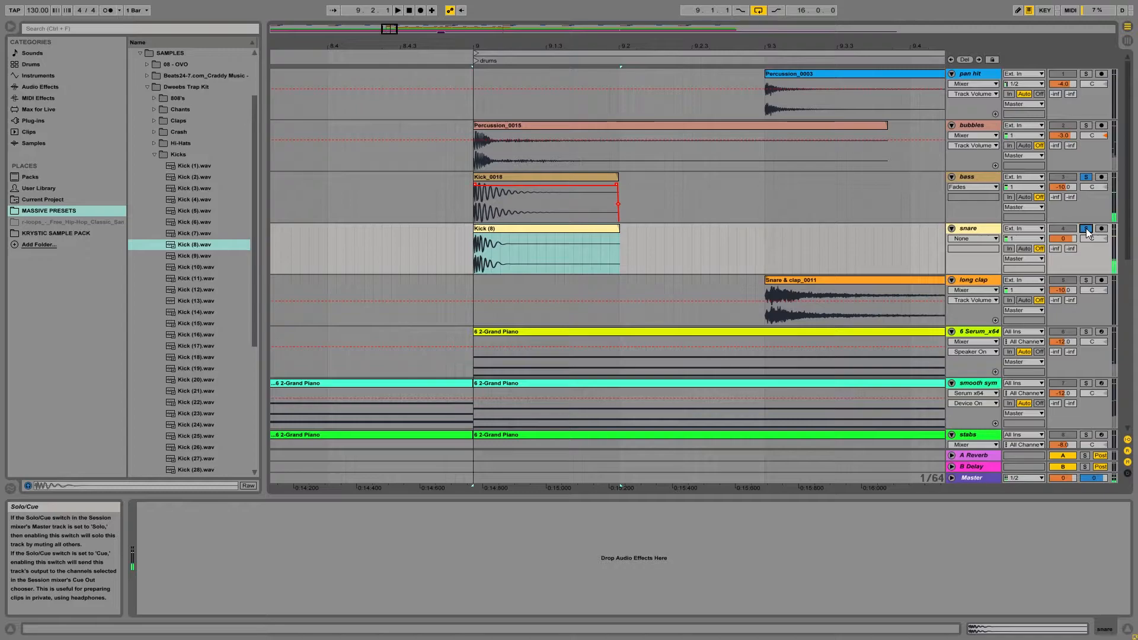
# Duplicate the bass track and move the Kick (8) clip onto the copy at bar 9 in place of its Kick_0018 clip.
pyautogui.hotkey('ctrl', 'z')
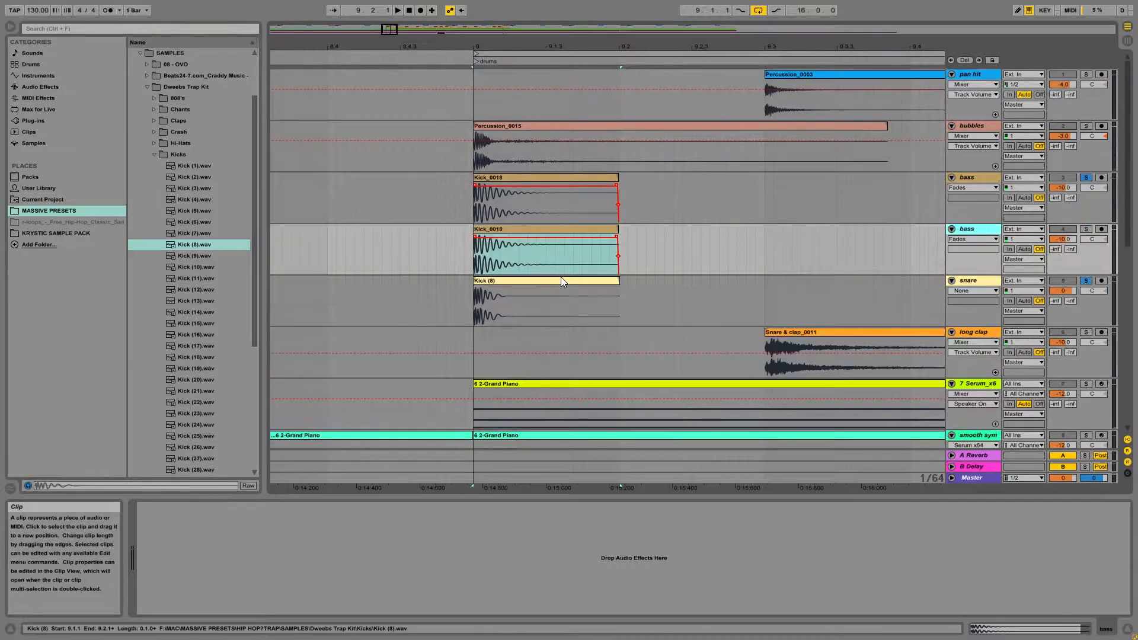
pyautogui.click(536, 180)
pyautogui.click(478, 236)
# Add a short fade-in to the Kick_0018 clip at bar 9 and audition it with the layered Kick (8).
pyautogui.moveTo(475, 186); pyautogui.dragTo(479, 189)
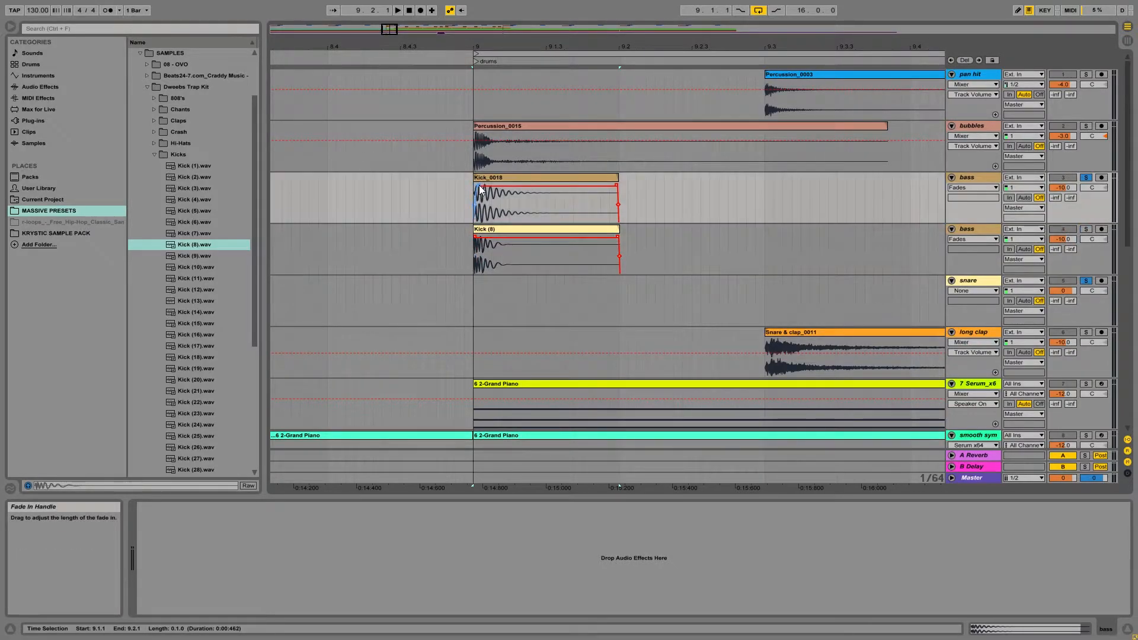
pyautogui.click(492, 212)
pyautogui.press('space')
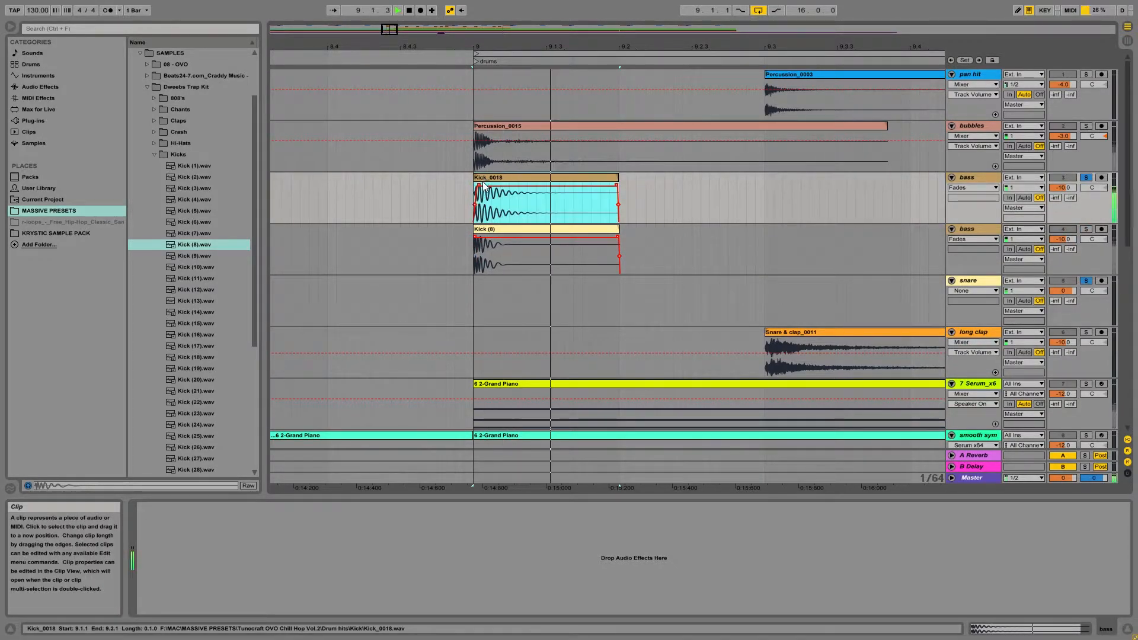
pyautogui.click(1086, 230)
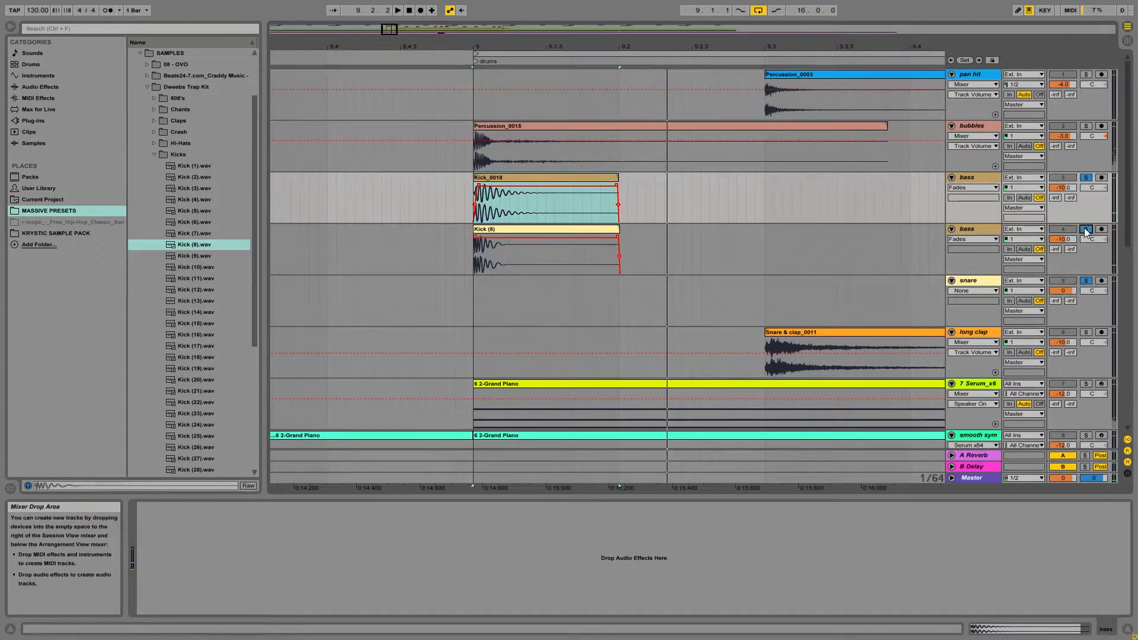
pyautogui.click(553, 205)
pyautogui.press('space')
pyautogui.press('space')
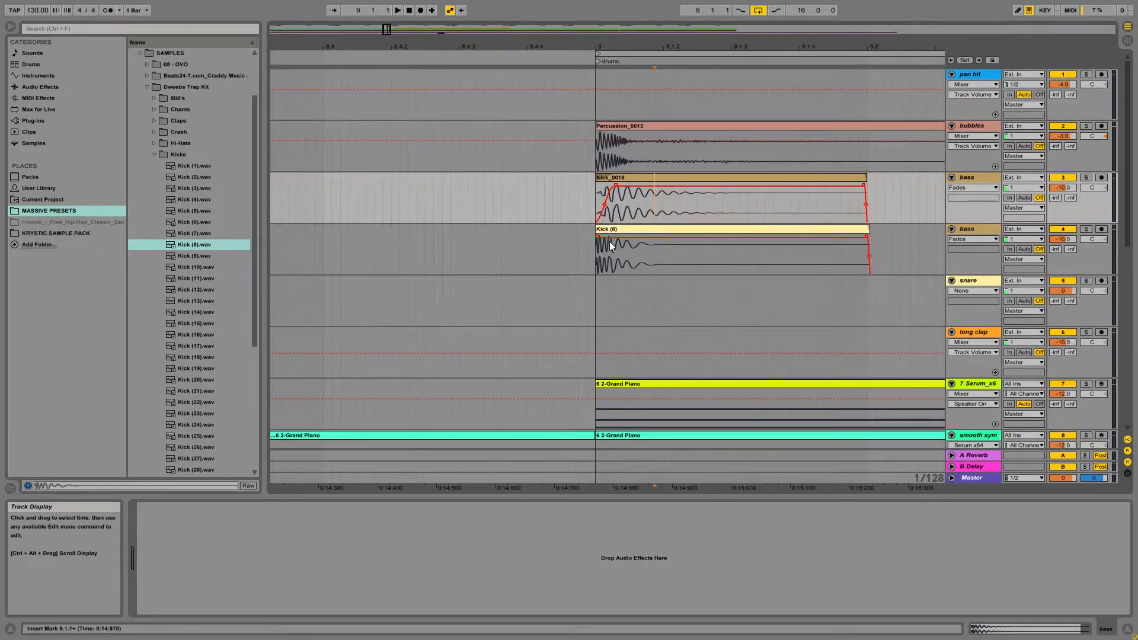
# Solo the second bass track, listen to its Kick (8) clip, and take the solo off again.
pyautogui.scroll(2, 610, 240)
pyautogui.click(1086, 230)
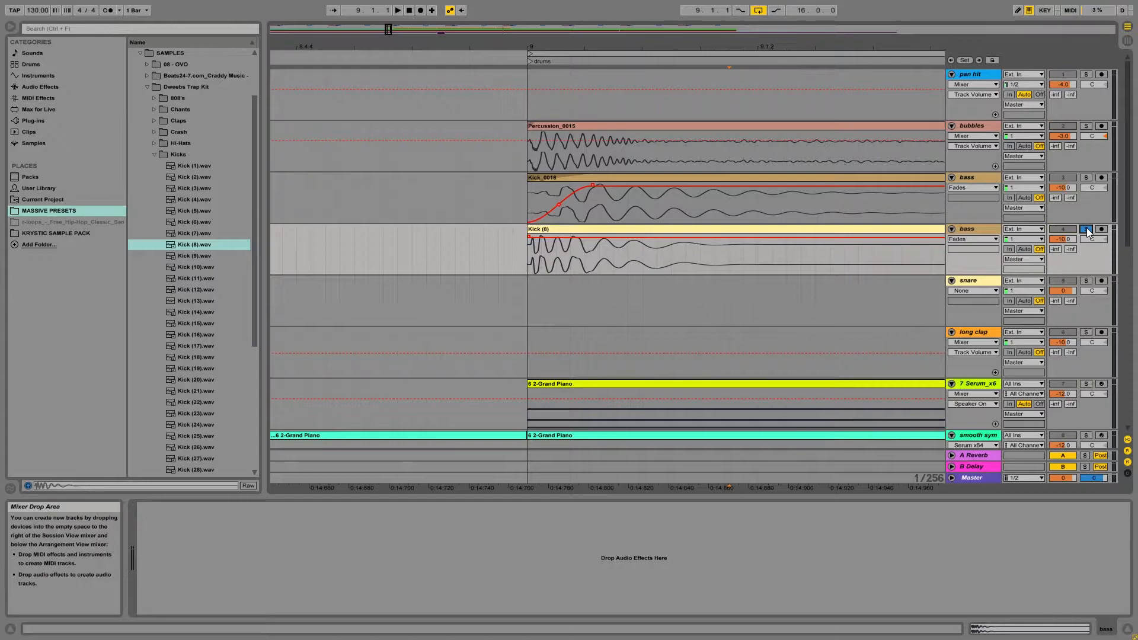
pyautogui.click(604, 230)
pyautogui.press('space')
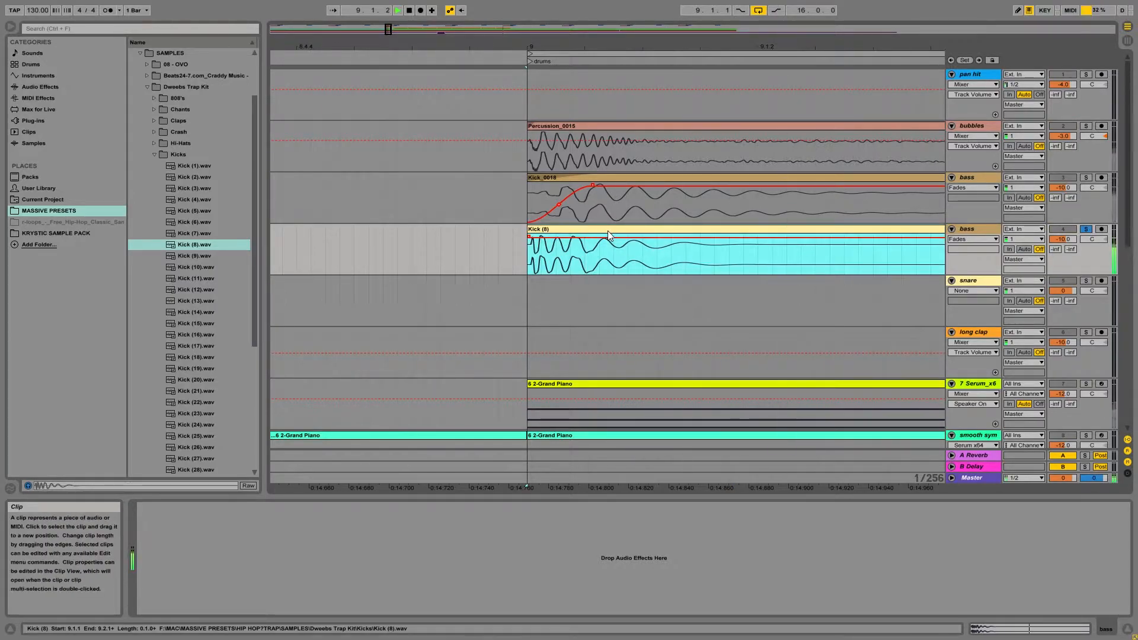
pyautogui.click(1086, 230)
# Rebuild the four-bar kick pattern with faded Kick_0018 and Kick (8) clips on the two bass tracks and duplicate it from bar 13.
pyautogui.hscroll(3, 710, 114)
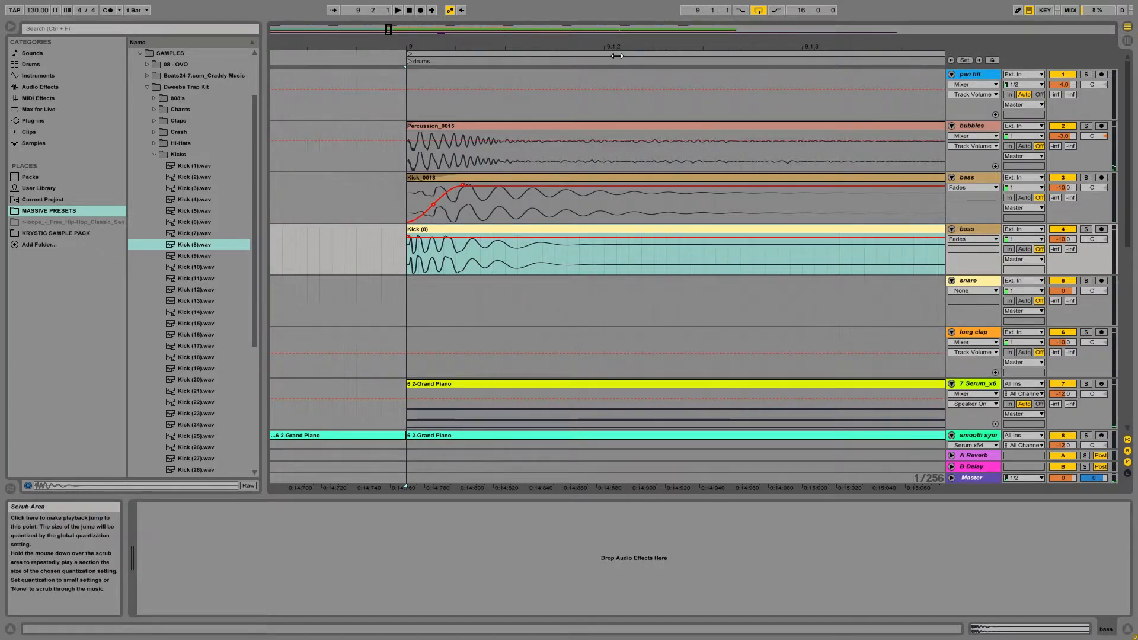
pyautogui.moveTo(617, 56); pyautogui.dragTo(517, 177)
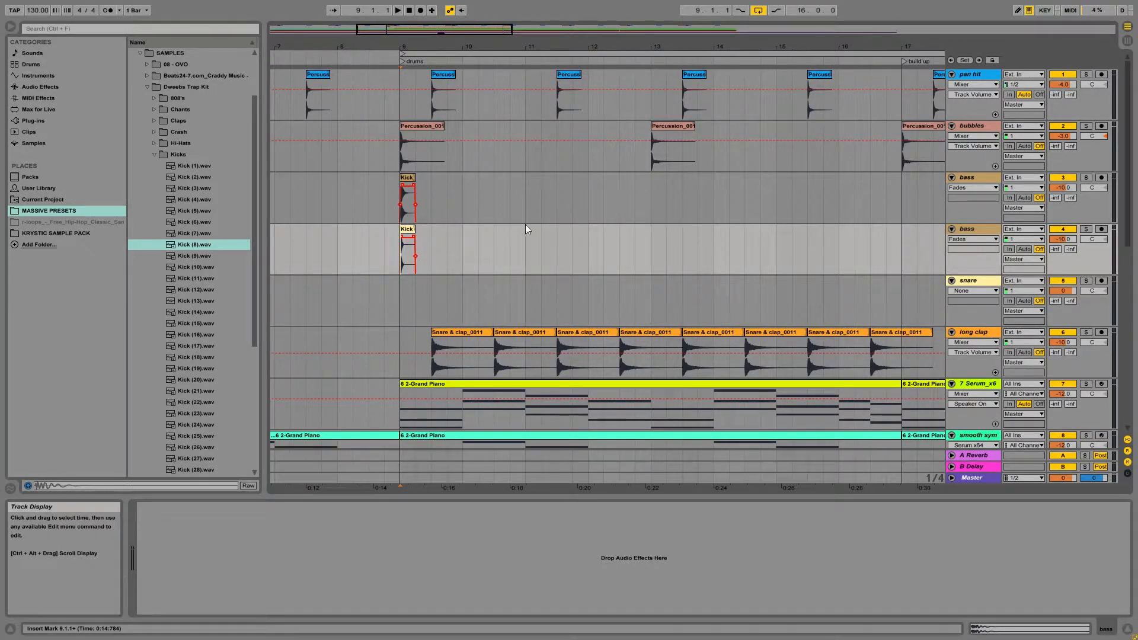
pyautogui.click(472, 202)
pyautogui.hotkey('ctrl', 'v')
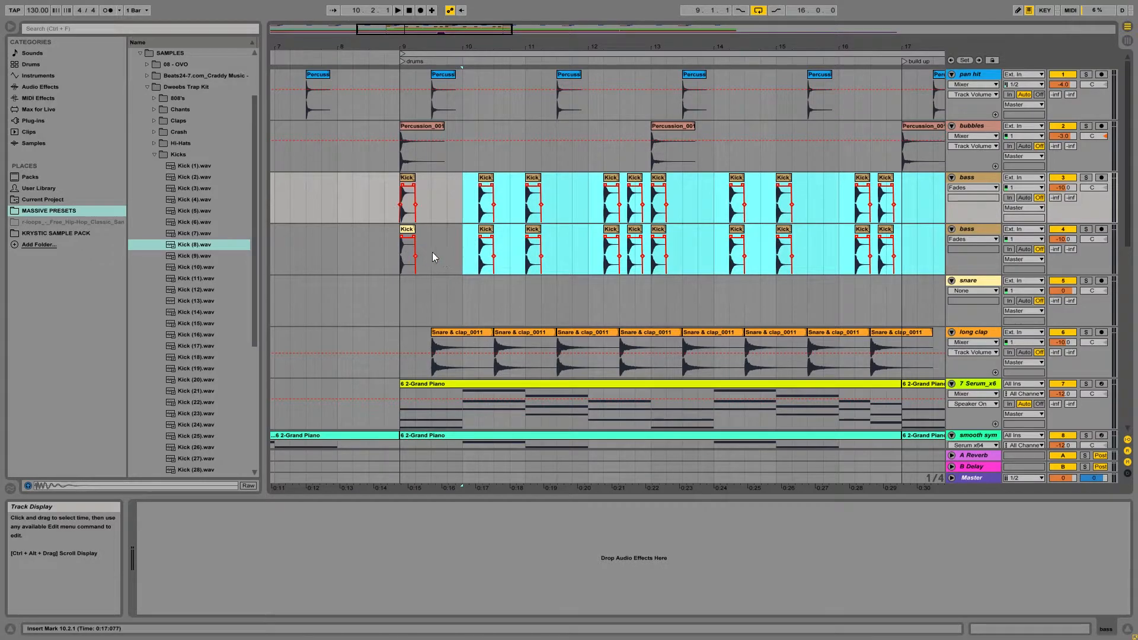
pyautogui.moveTo(475, 255); pyautogui.dragTo(584, 258)
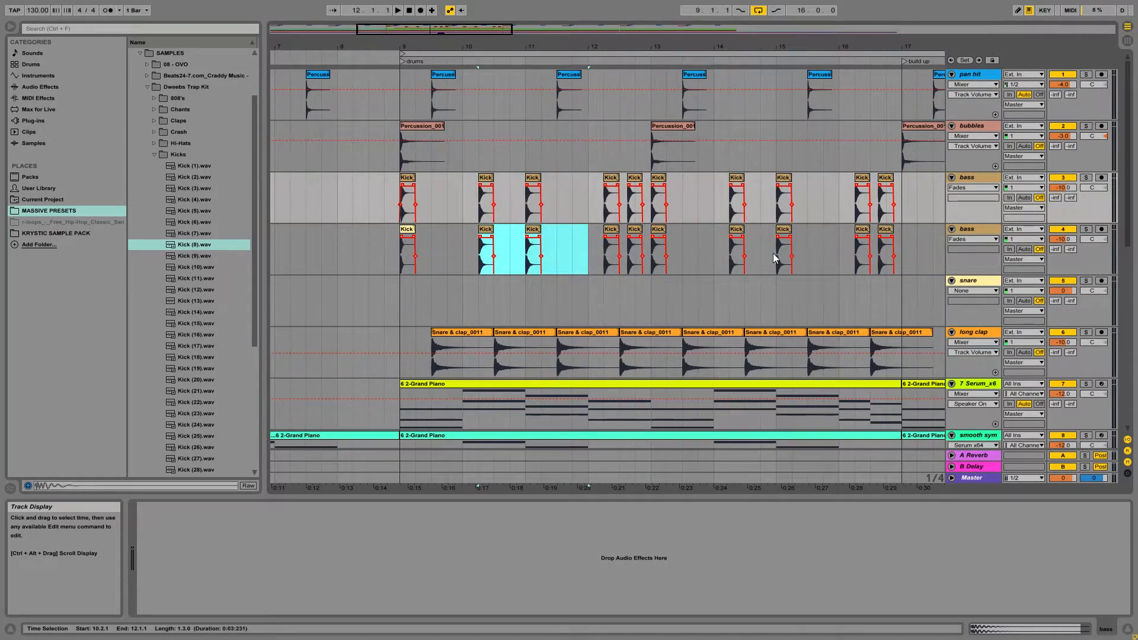
pyautogui.keyDown('shift'); pyautogui.click(903, 243); pyautogui.keyUp('shift')
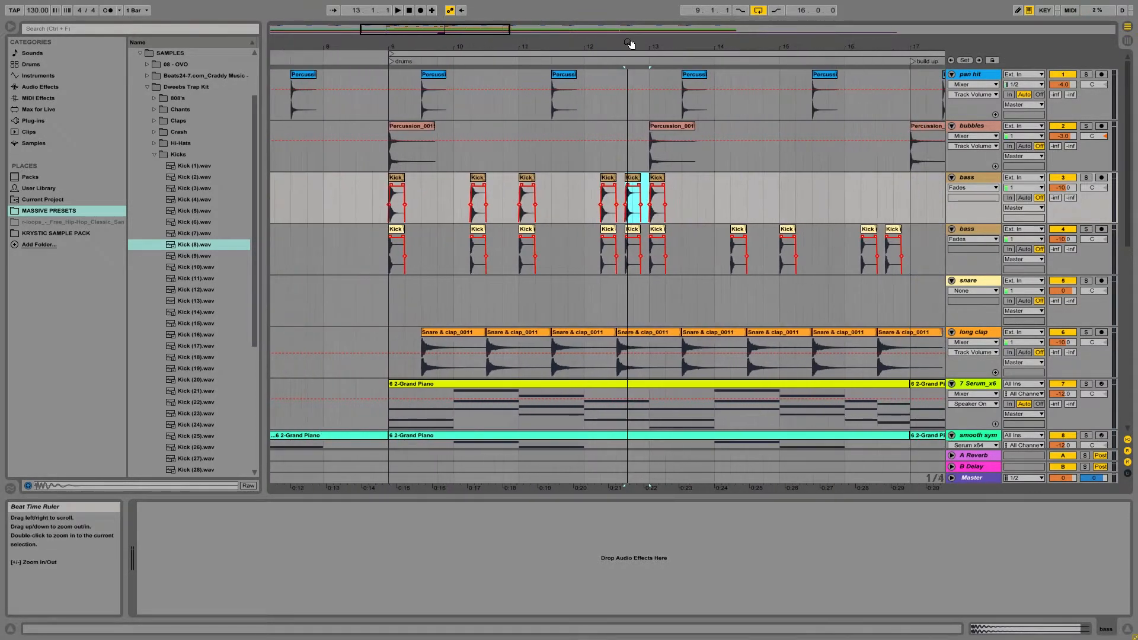
pyautogui.moveTo(646, 290); pyautogui.dragTo(389, 201)
pyautogui.hotkey('ctrl', 'd')
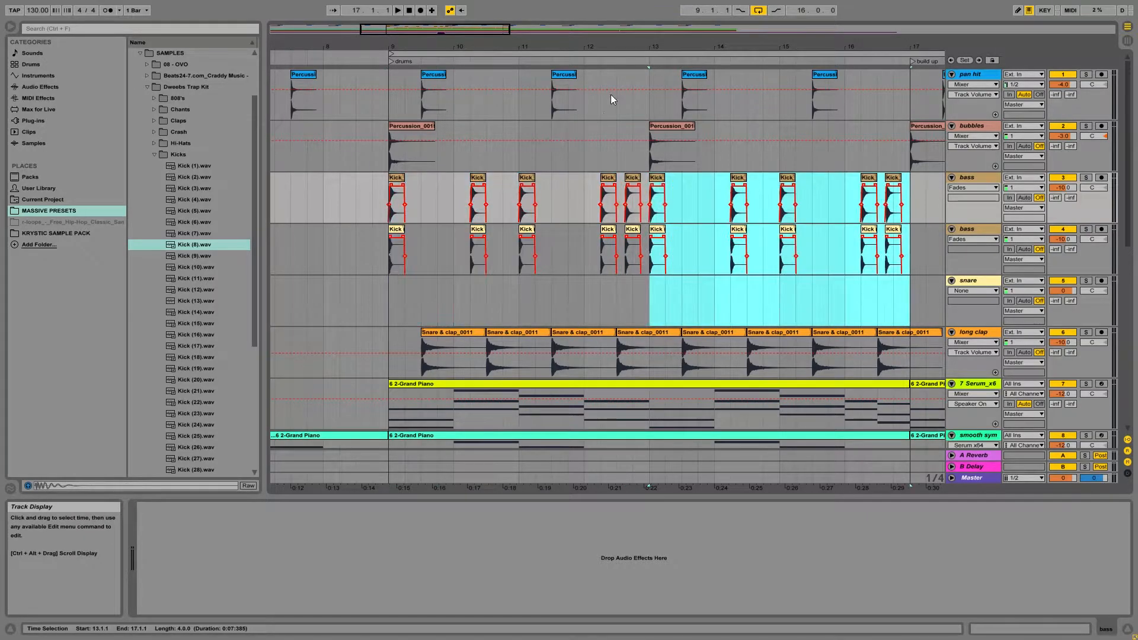
# Play the section from bar 9 with the layered kicks and set the long clap track's volume to -14 dB.
pyautogui.click(687, 54)
pyautogui.press('space')
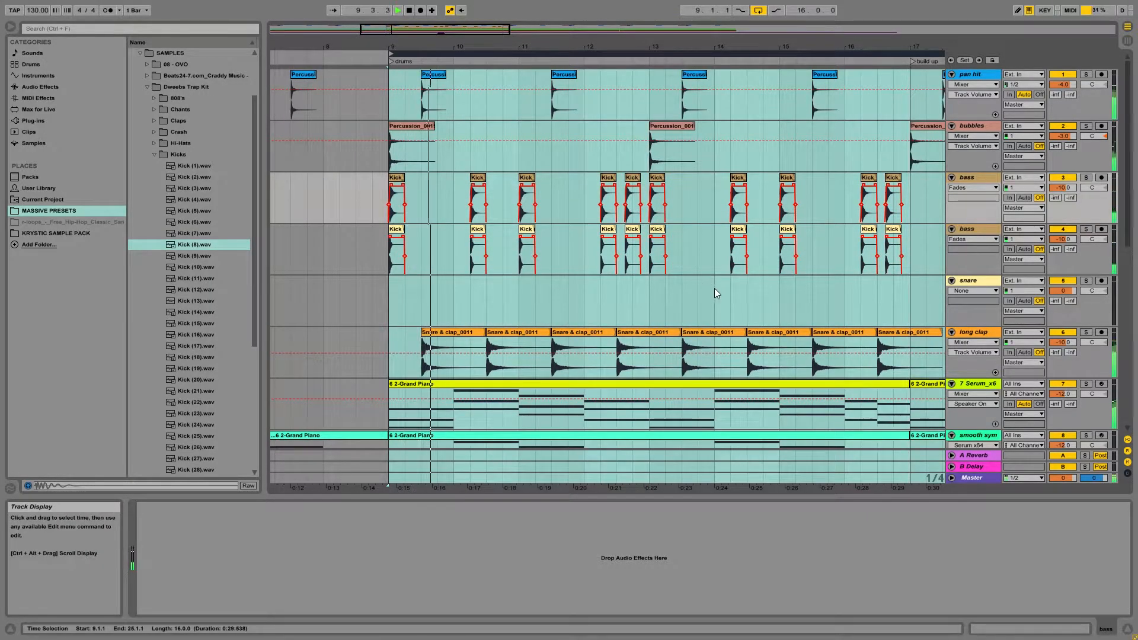
pyautogui.scroll(-2, 1095, 328)
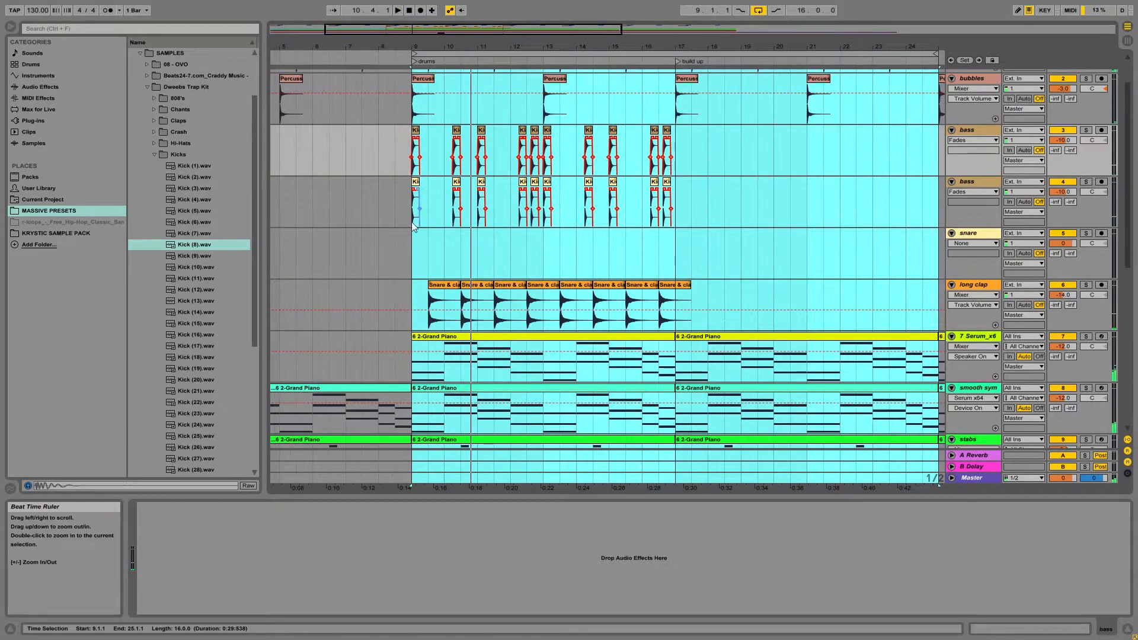
pyautogui.click(421, 249)
pyautogui.press('space')
# Audition samples in the trap kit's Snares folder and place Snare (12).wav on the snare track at 9.3.
pyautogui.moveTo(433, 43); pyautogui.dragTo(442, 42)
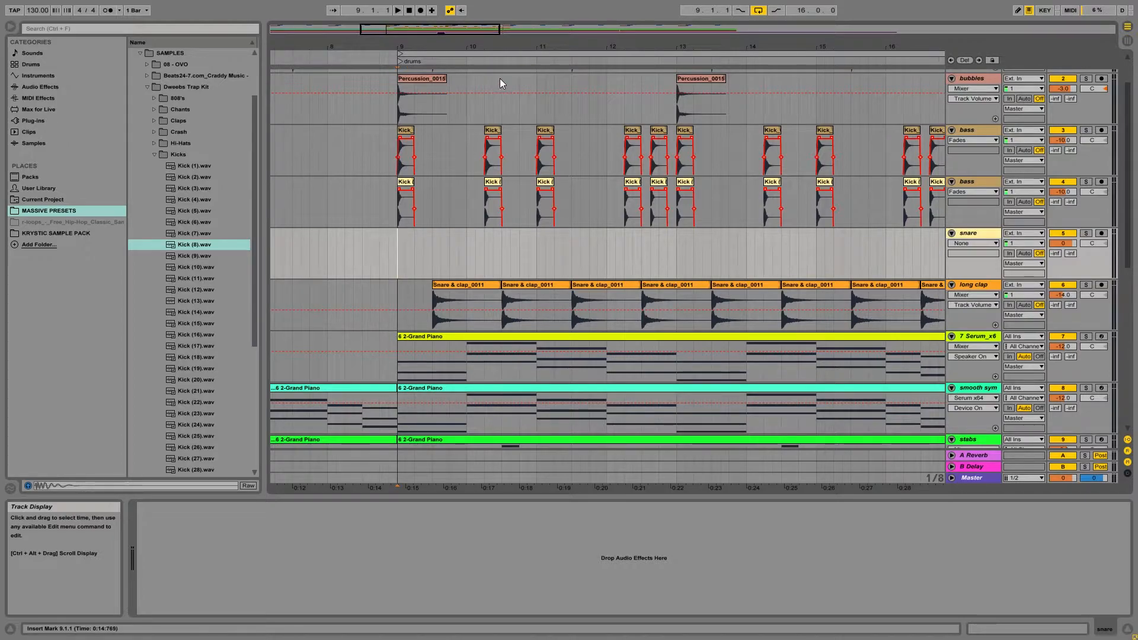
pyautogui.press('-')
pyautogui.click(155, 159)
pyautogui.click(155, 243)
pyautogui.click(199, 277)
pyautogui.scroll(-2, 200, 285)
pyautogui.click(198, 294)
pyautogui.click(207, 307)
pyautogui.click(204, 293)
pyautogui.moveTo(186, 294)
pyautogui.mouseDown()
pyautogui.moveTo(366, 273)
pyautogui.moveTo(361, 253)
pyautogui.mouseUp()
# Duplicate the snare hit with a one-bar spacing along the snare track, from 9.3 through 16.3.
pyautogui.click(343, 255)
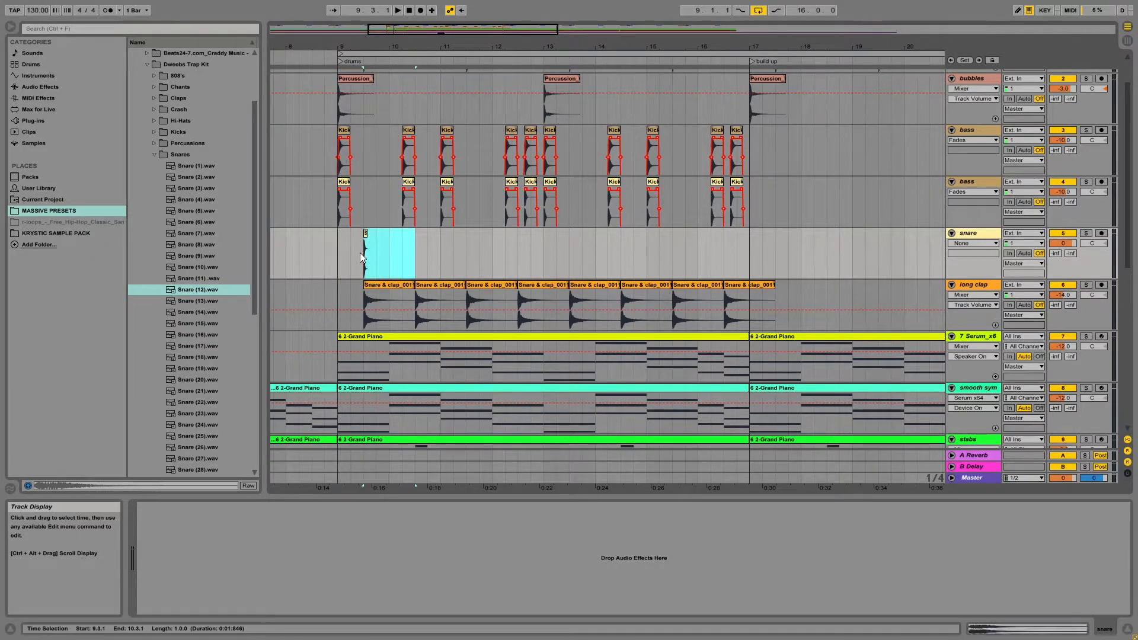
pyautogui.hotkey('ctrl', 'd')
pyautogui.hotkey('ctrl', 'd')
pyautogui.hotkey('ctrl', 'd')
pyautogui.hotkey('ctrl', 'd')
pyautogui.hotkey('ctrl', 'd')
pyautogui.hotkey('ctrl', 'd')
pyautogui.hotkey('ctrl', 'd')
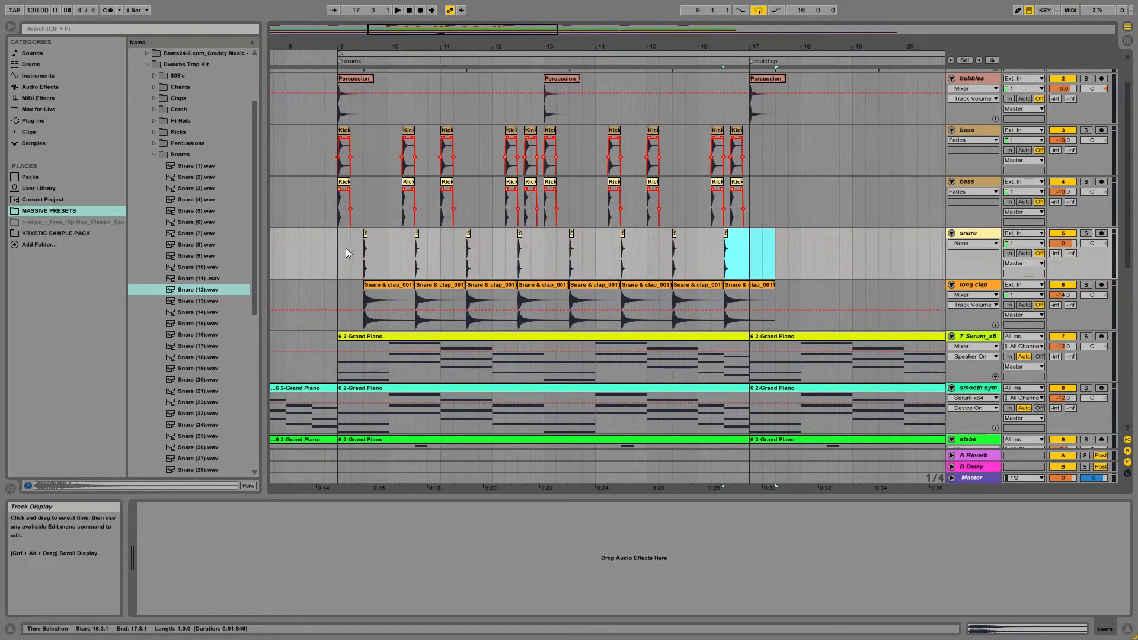
# Set the snare track's volume to -10 dB during playback from bar 9 and fine-tune it to -11 dB after checking the mixer levels.
pyautogui.click(339, 249)
pyautogui.press('space')
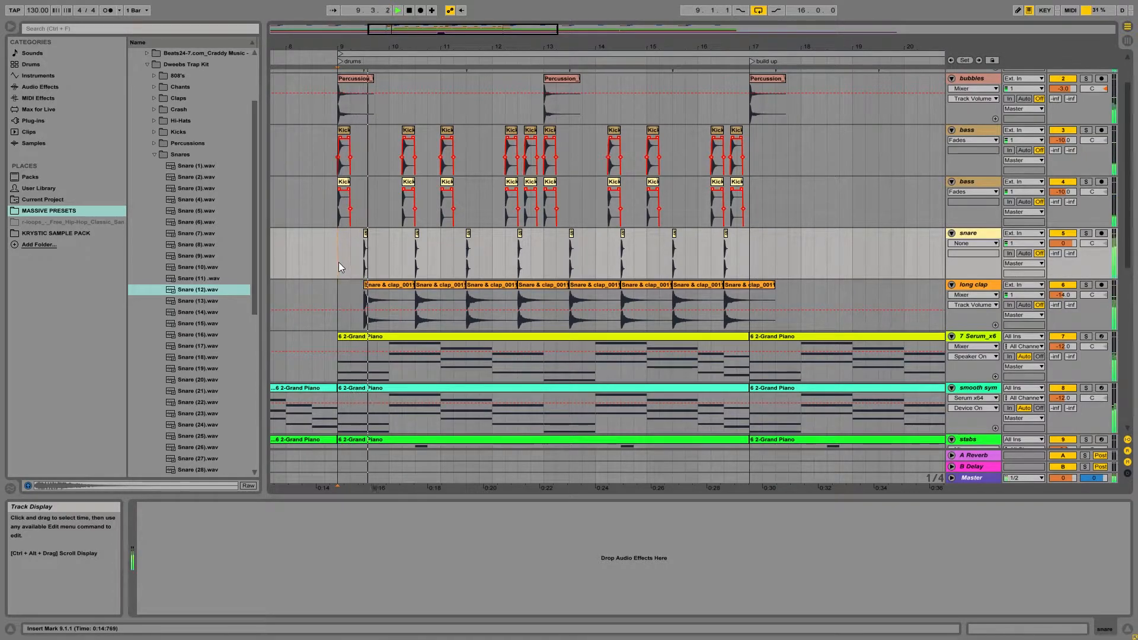
pyautogui.click(1073, 243)
pyautogui.write('-10')
pyautogui.press('Return')
pyautogui.press('space')
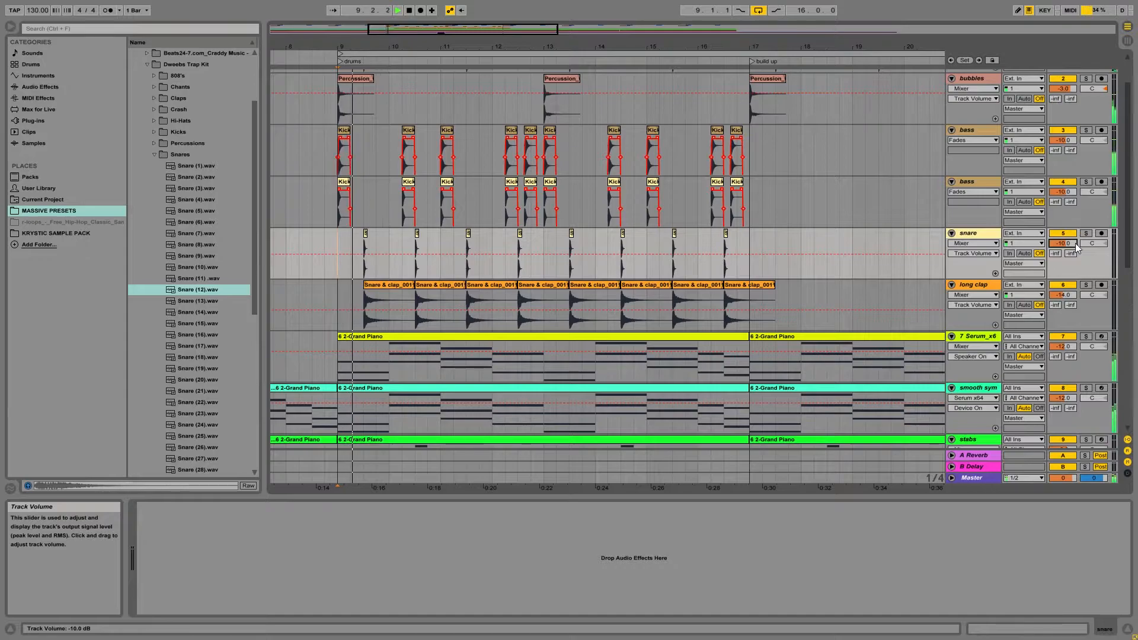
pyautogui.press('Tab')
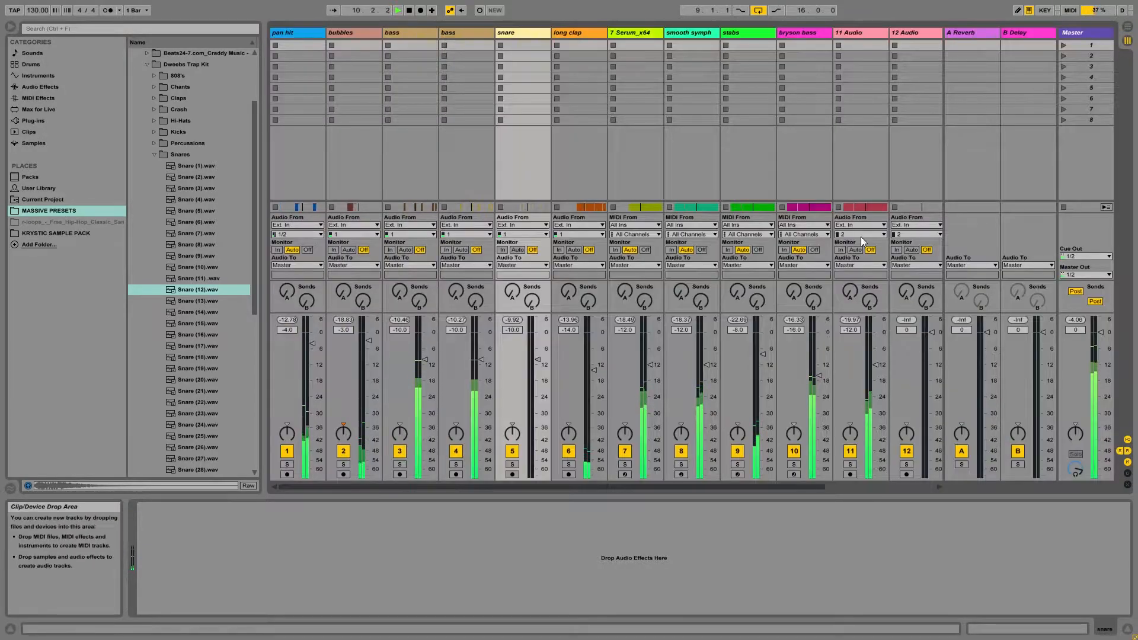
pyautogui.press('space')
pyautogui.press('Tab')
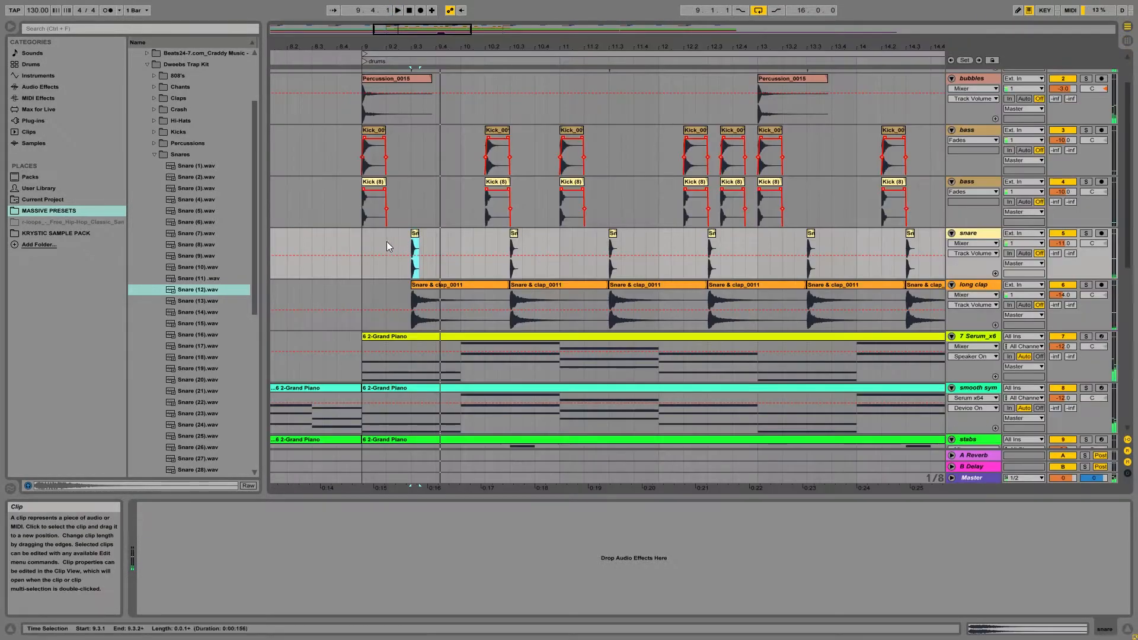
pyautogui.click(414, 234)
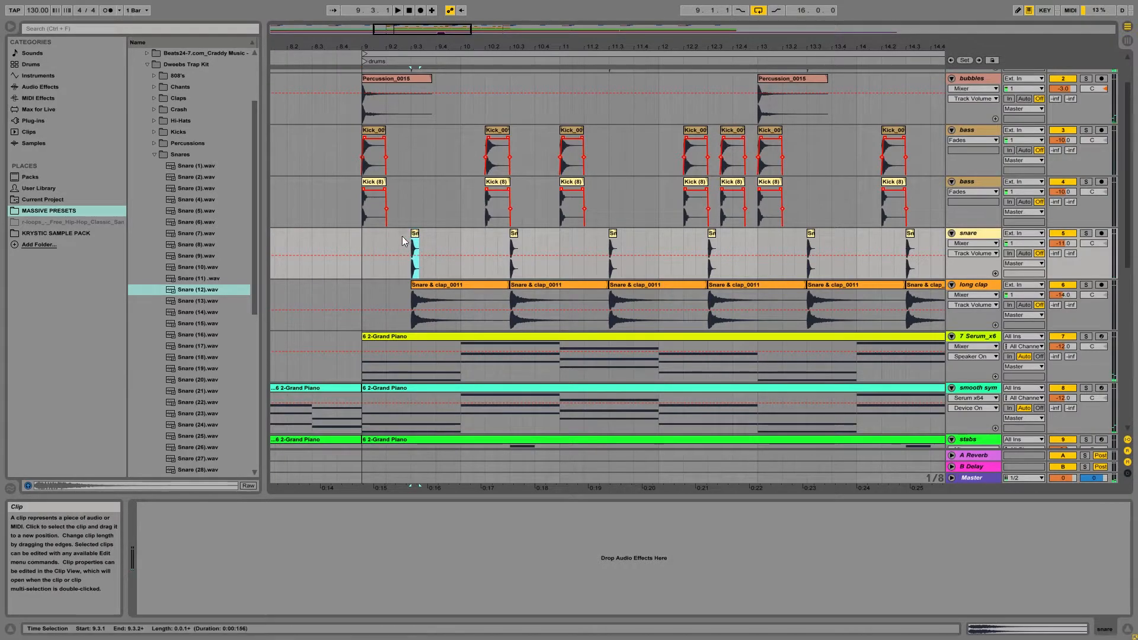
pyautogui.click(365, 248)
# Listen from bar 25 and review which instrument and audio tracks continue through bars 25 to 33.
pyautogui.moveTo(563, 48); pyautogui.dragTo(521, 107)
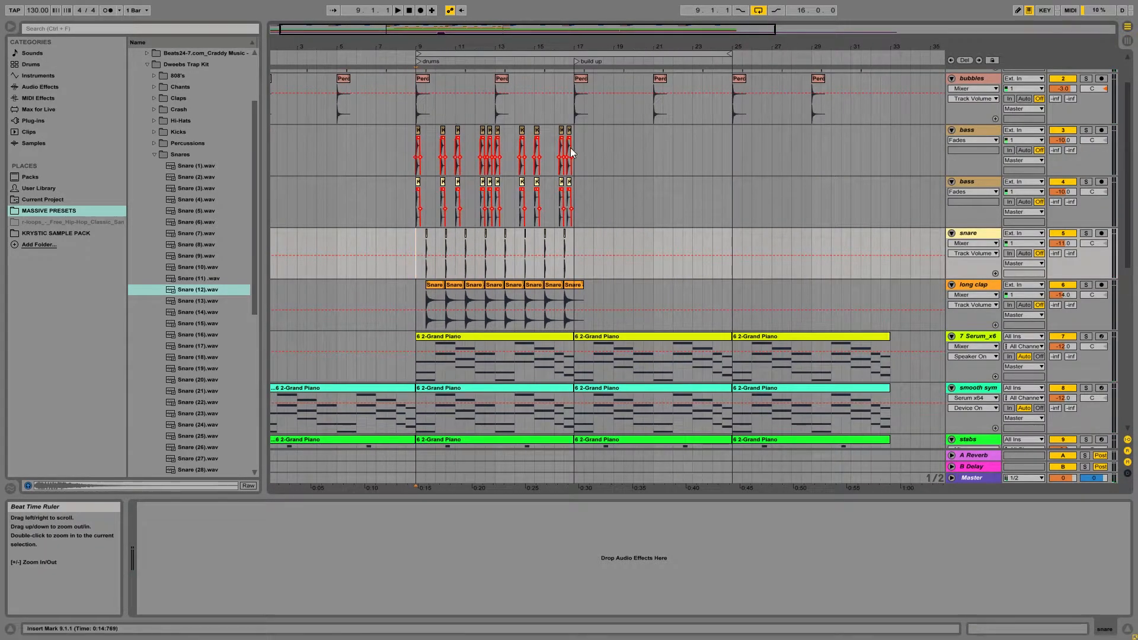
pyautogui.moveTo(574, 152); pyautogui.dragTo(725, 205)
pyautogui.click(732, 196)
pyautogui.scroll(-8, 795, 320)
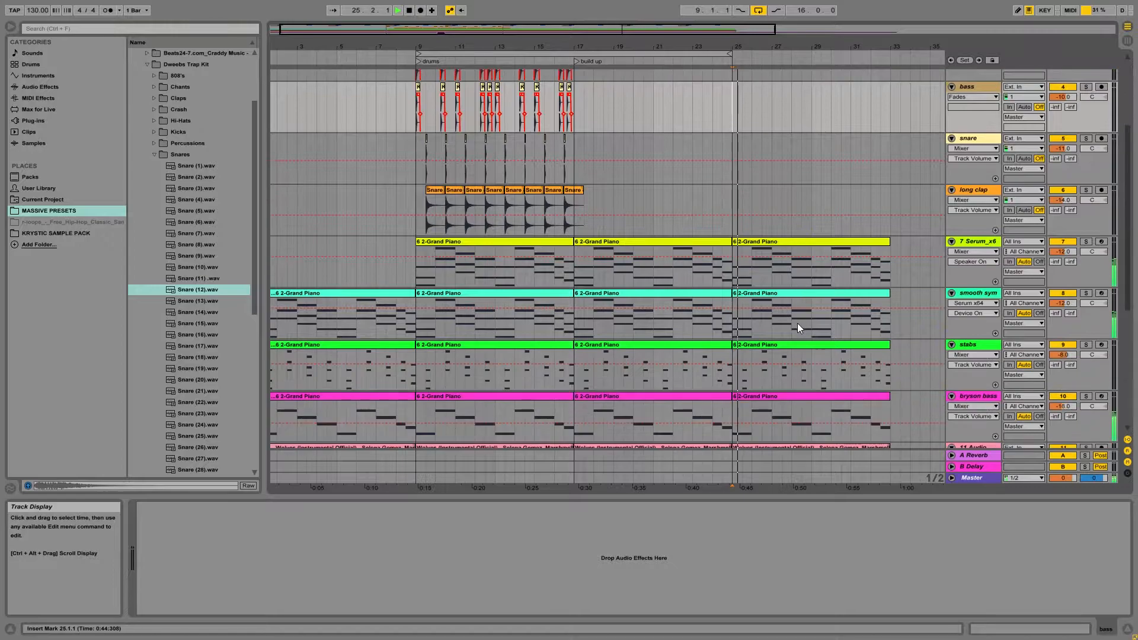
pyautogui.moveTo(573, 291); pyautogui.dragTo(895, 307)
pyautogui.press('space')
pyautogui.press('space')
pyautogui.click(731, 321)
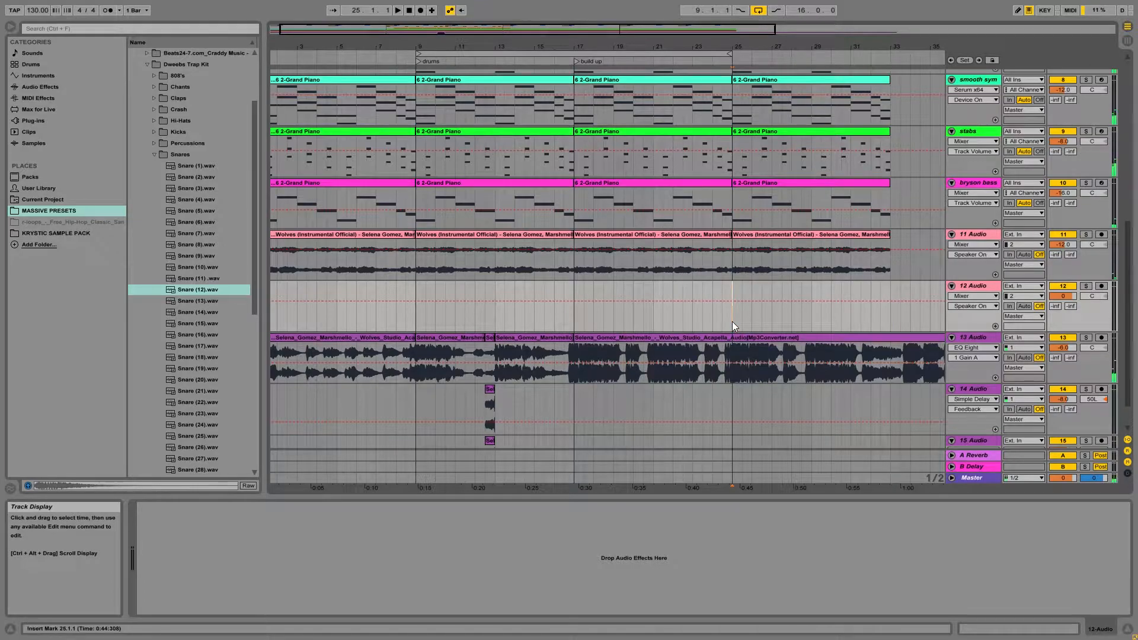
pyautogui.moveTo(731, 321); pyautogui.dragTo(861, 317)
pyautogui.scroll(3, 868, 324)
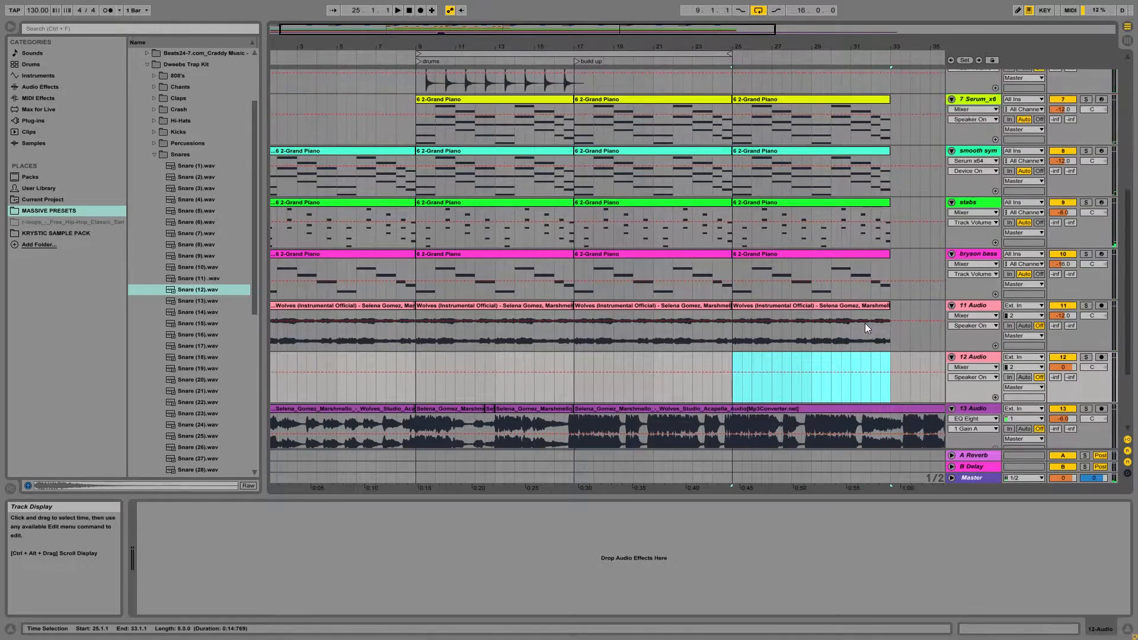
# Delete the clips from bar 25 to 33 on the bryson bass, stabs, smooth symph and Serum tracks.
pyautogui.click(811, 255)
pyautogui.press('Delete')
pyautogui.click(785, 202)
pyautogui.press('Delete')
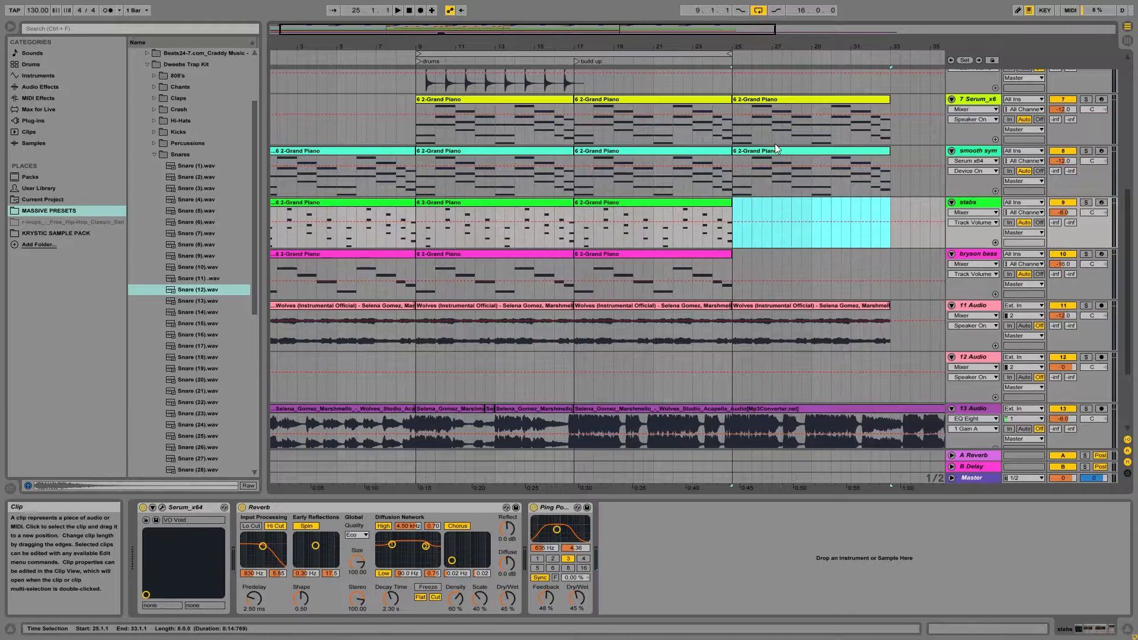
pyautogui.click(774, 150)
pyautogui.press('Delete')
pyautogui.click(769, 99)
# Add a locator named "buildup" at bar 25.
pyautogui.rightClick(734, 61)
pyautogui.click(748, 88)
pyautogui.write('buildu')
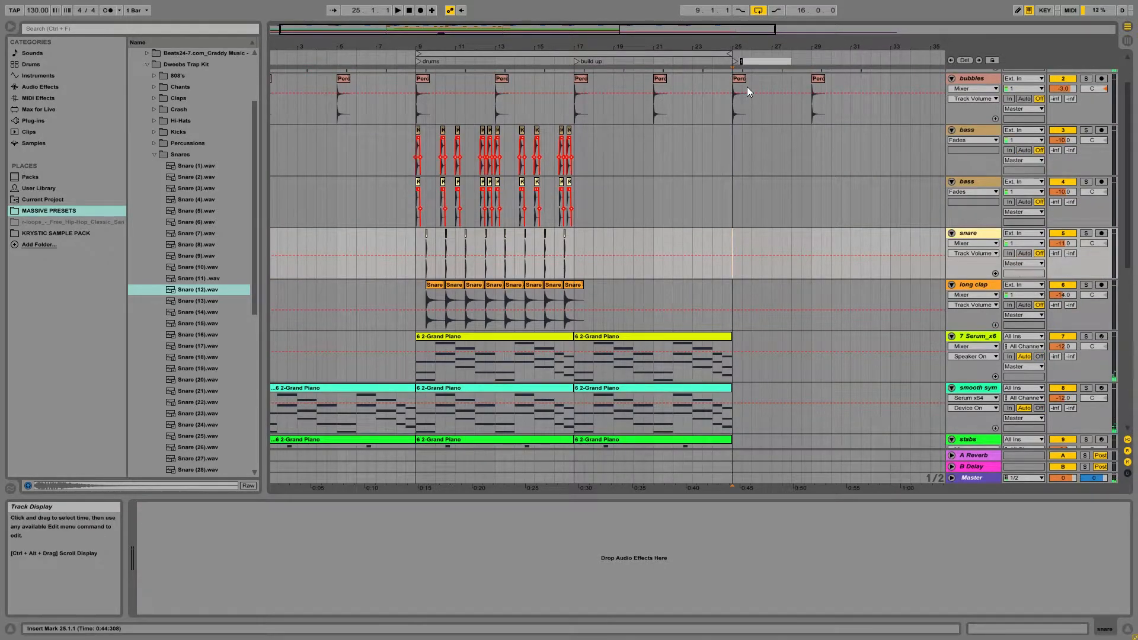
pyautogui.write('p')
pyautogui.press('Return')
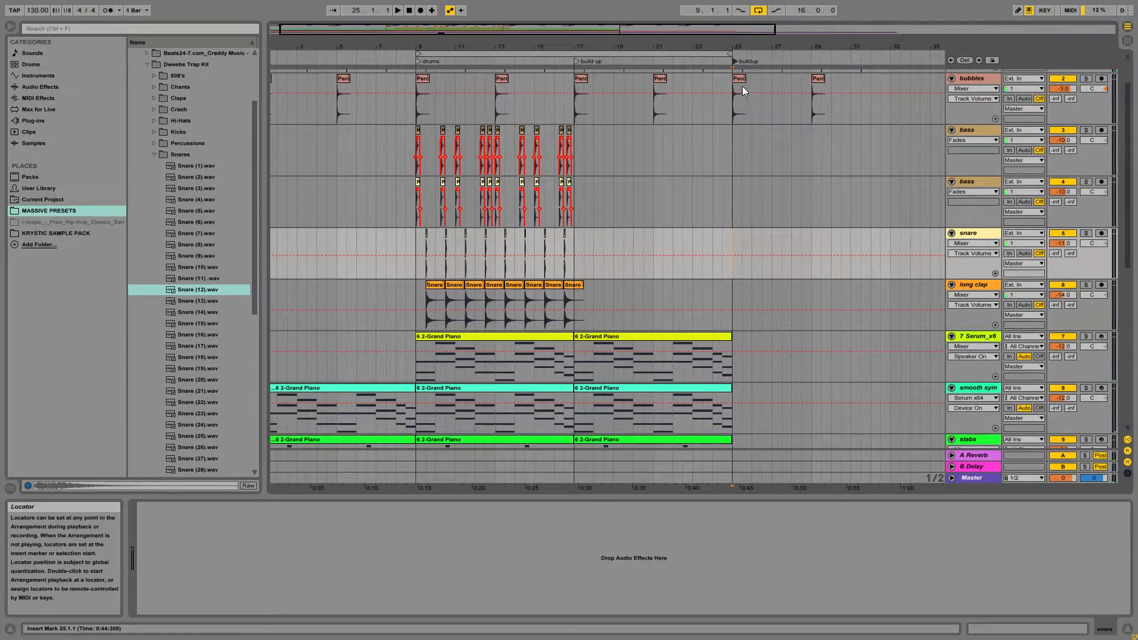
# Rename the "build up" locator at bar 17 to "rise".
pyautogui.doubleClick(574, 62)
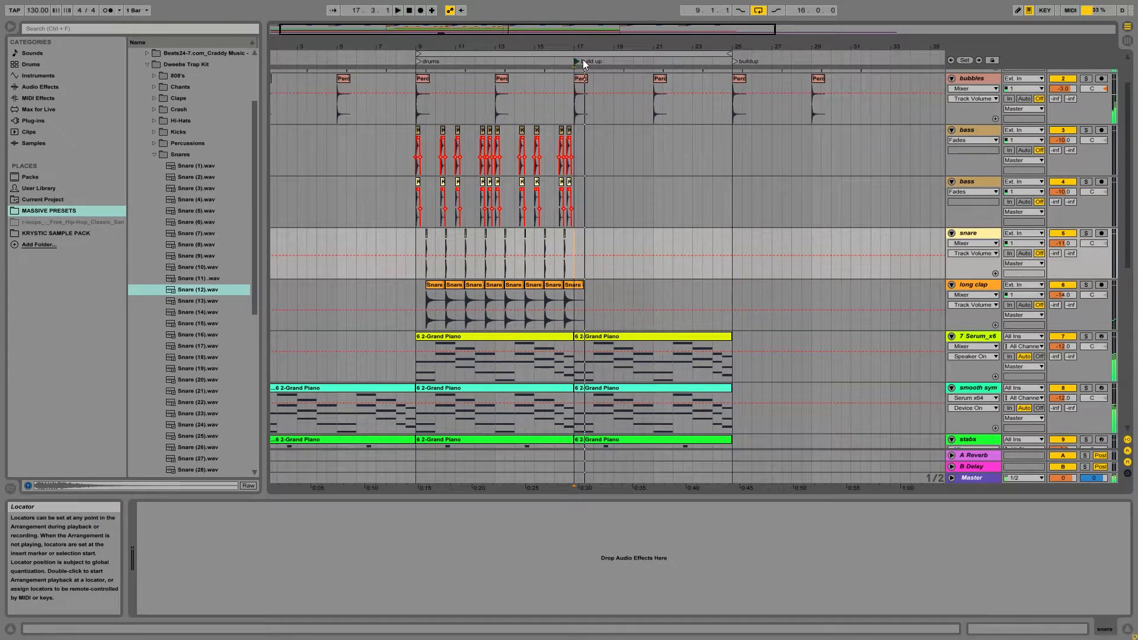
pyautogui.rightClick(575, 61)
pyautogui.press('Escape')
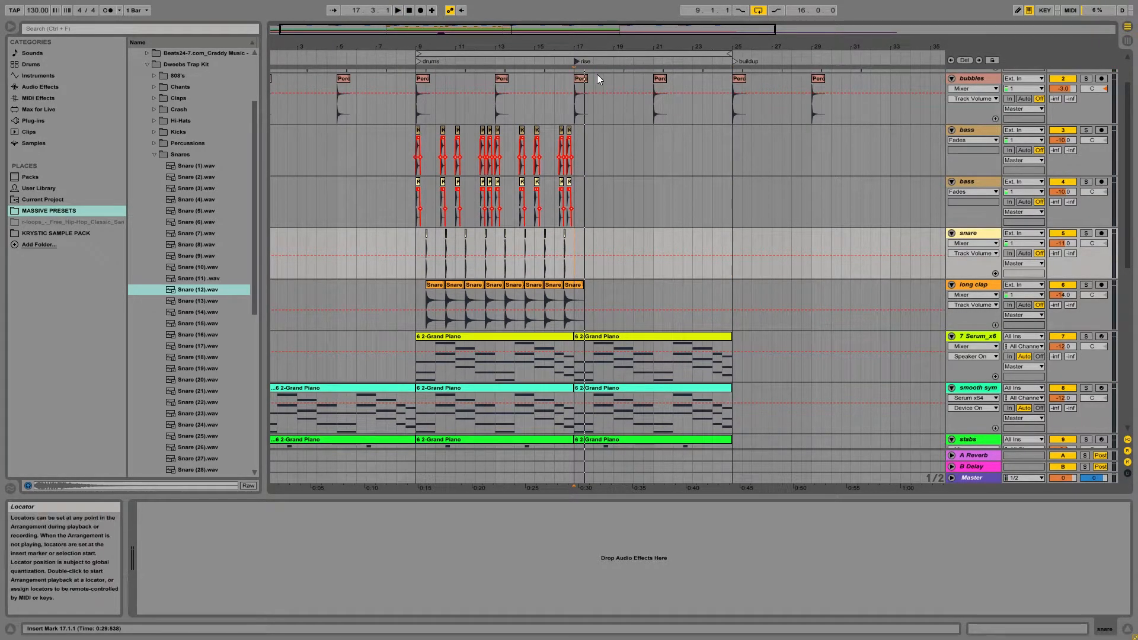
# Play from bar 9 and duplicate the snare hit at 12.3 to add an extra hit at 12.4.
pyautogui.click(415, 98)
pyautogui.press('space')
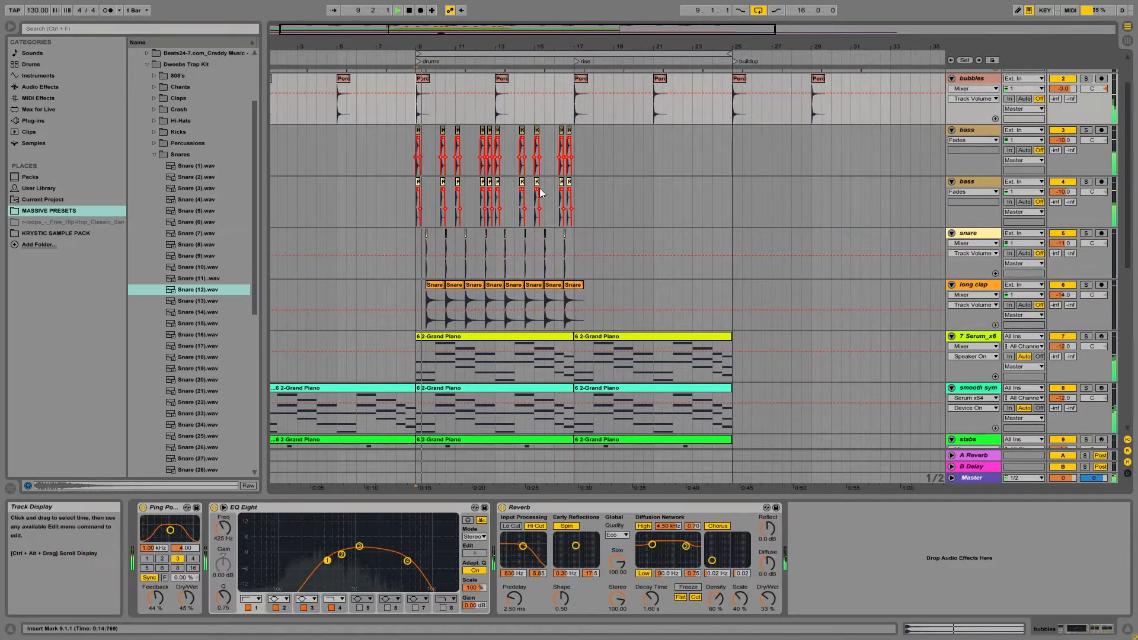
pyautogui.scroll(1, 587, 303)
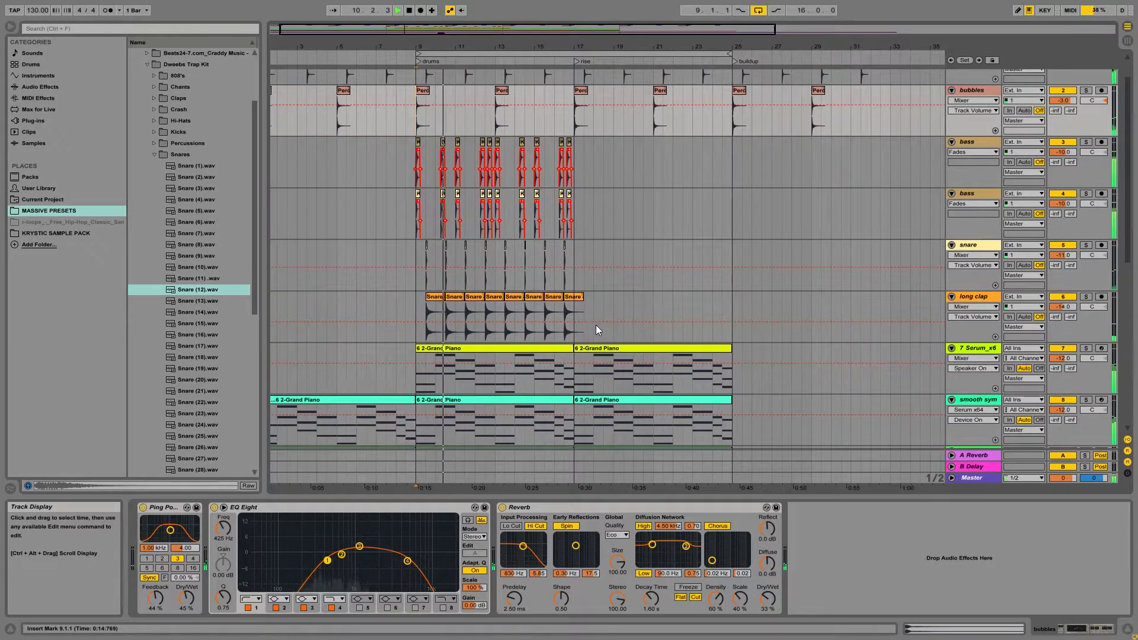
pyautogui.moveTo(531, 48); pyautogui.dragTo(526, 261)
pyautogui.hotkey('ctrl', 'd')
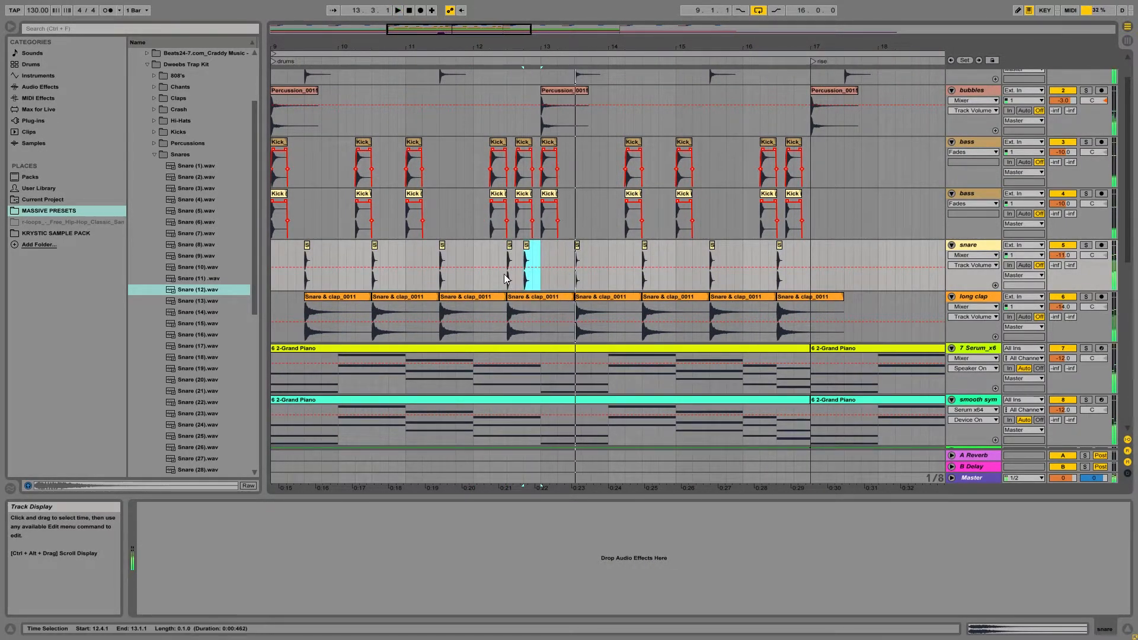
# Move the extra snare hit half a beat past 12.4 and duplicate the snare pattern into bars 17 to 25.
pyautogui.moveTo(529, 47); pyautogui.dragTo(530, 95)
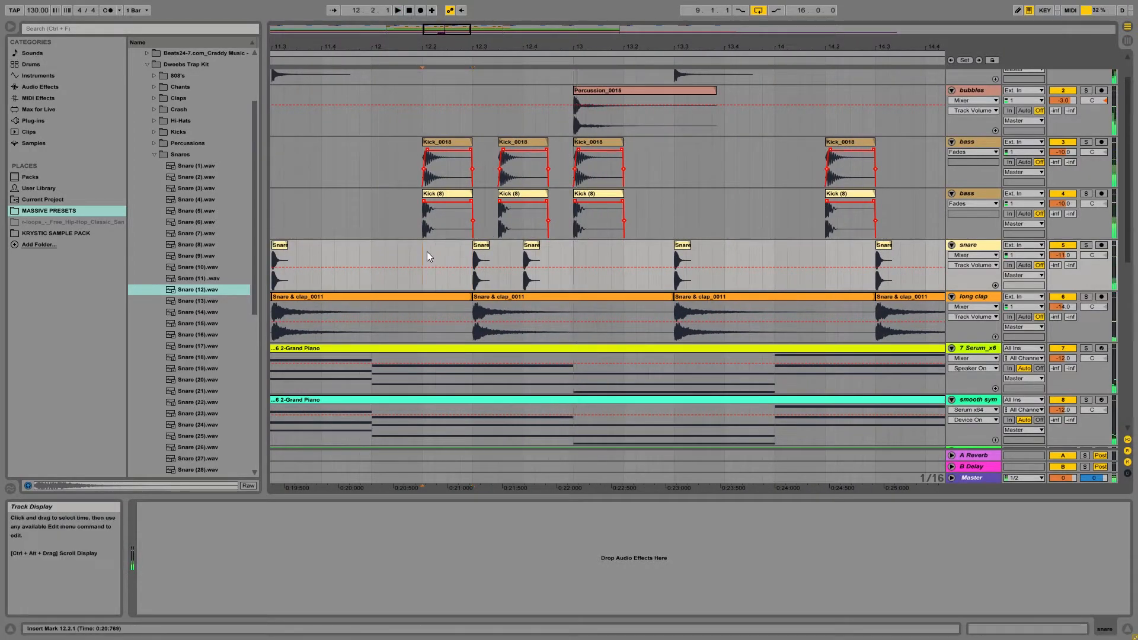
pyautogui.moveTo(532, 246); pyautogui.dragTo(557, 245)
pyautogui.moveTo(577, 277); pyautogui.dragTo(456, 278)
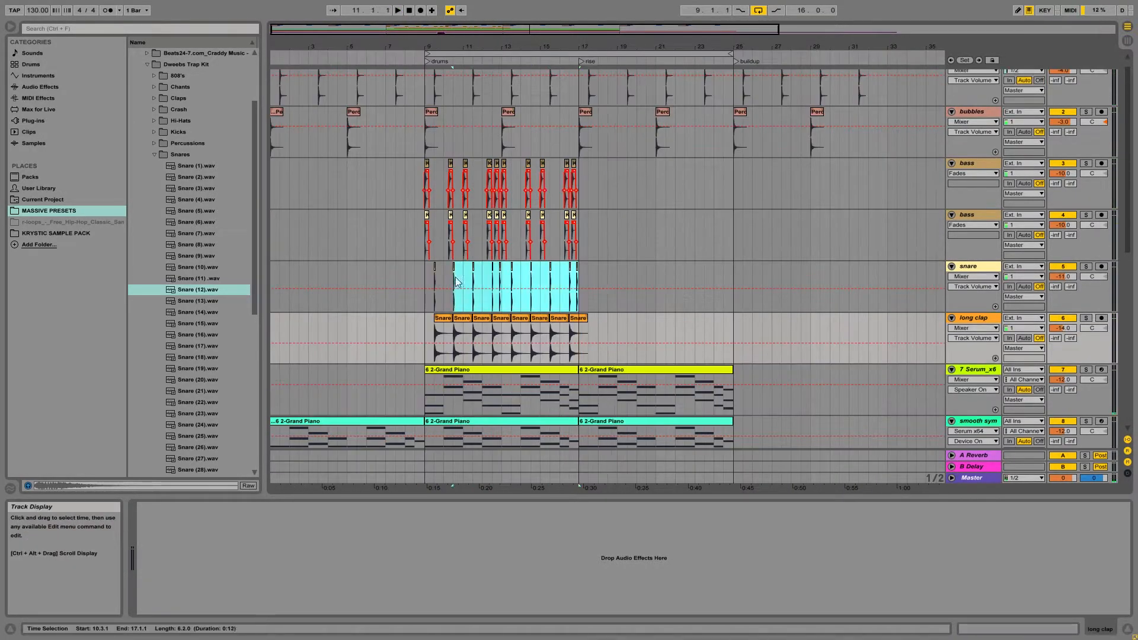
pyautogui.hotkey('ctrl', 'd')
# Duplicate the long clap pattern and both bass kick patterns from bars 9 to 17 into bars 17 to 25.
pyautogui.moveTo(424, 322); pyautogui.dragTo(581, 336)
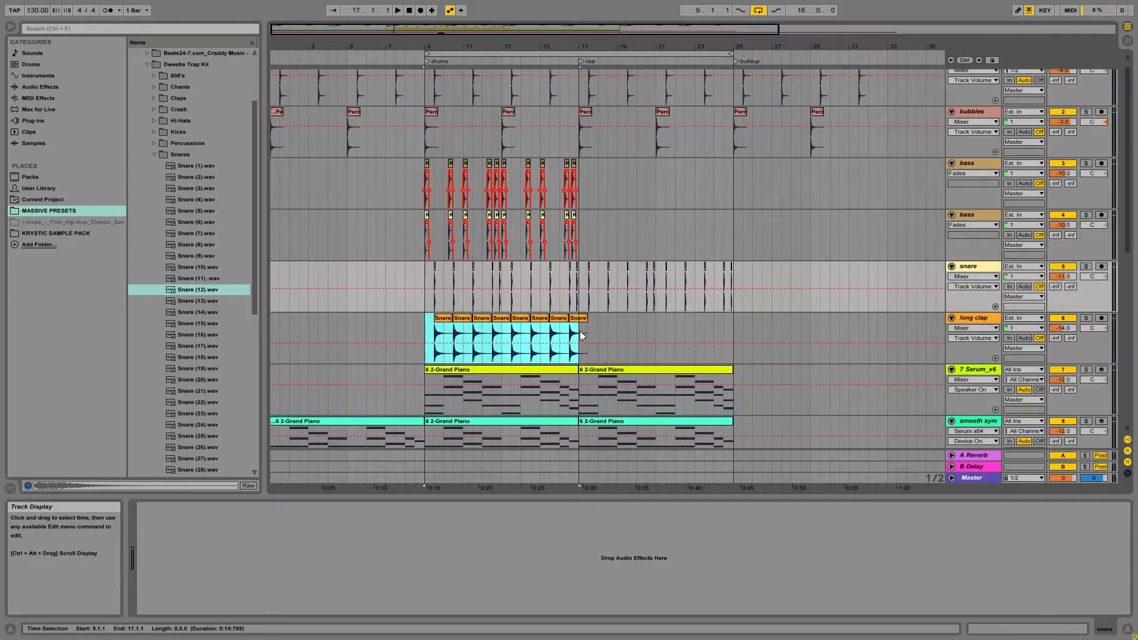
pyautogui.hotkey('ctrl', 'd')
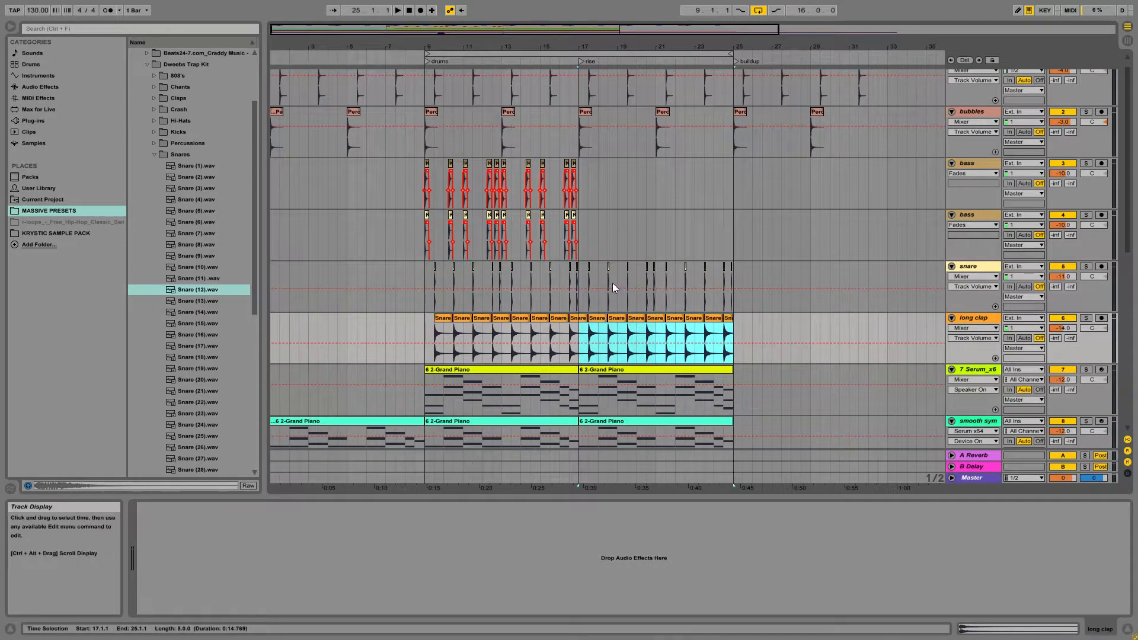
pyautogui.scroll(5, 592, 73)
pyautogui.click(507, 283)
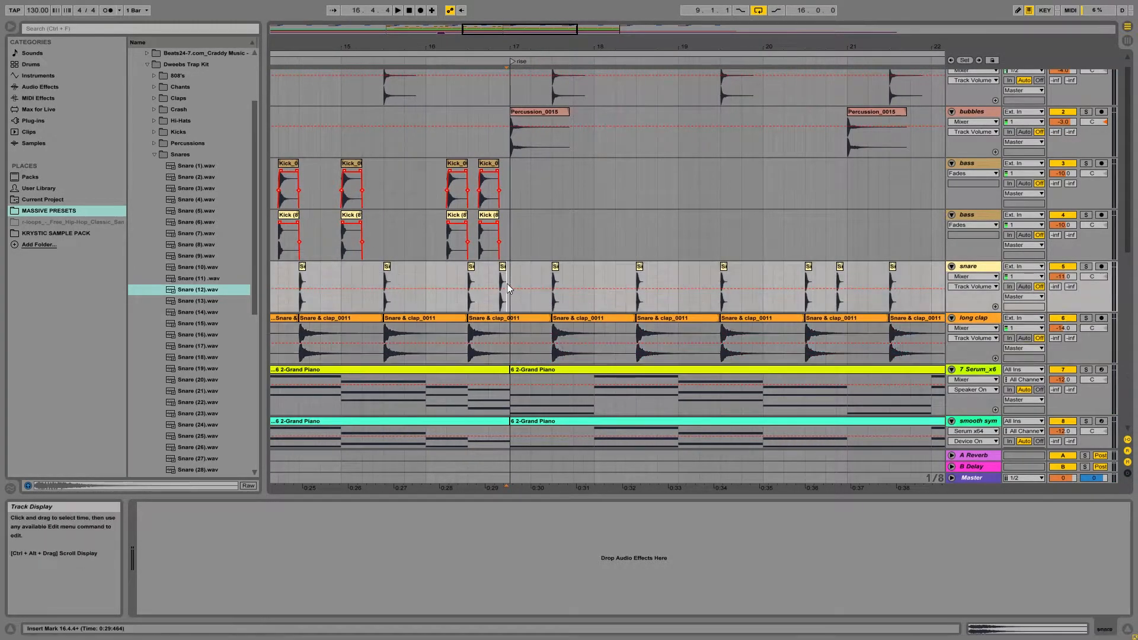
pyautogui.scroll(-5, 514, 275)
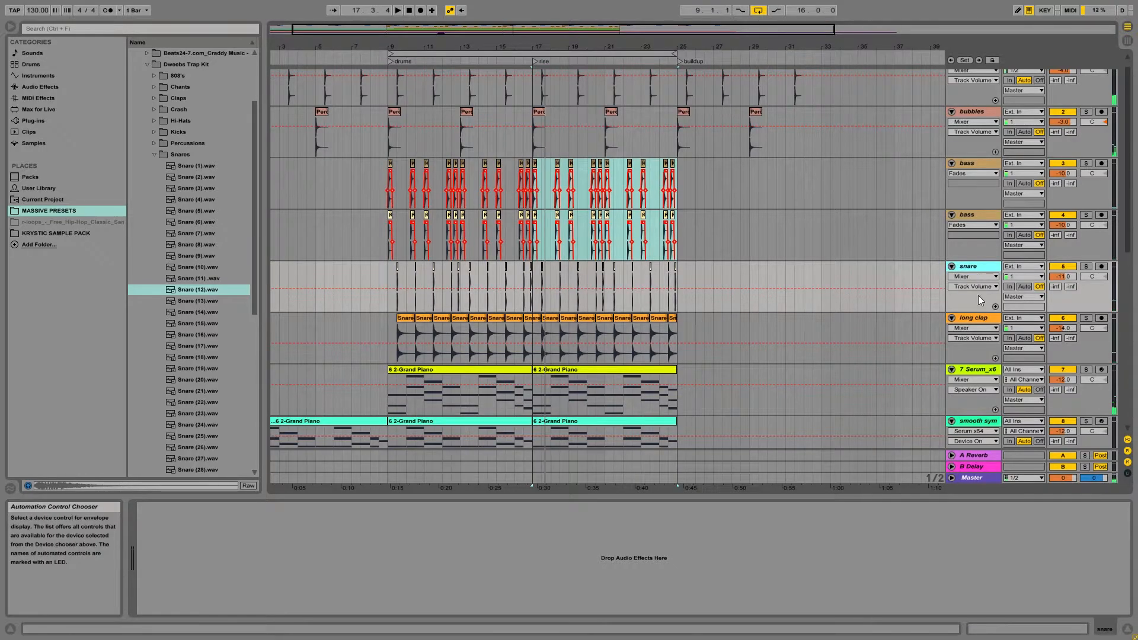
# Add an audio track below the snare track and name it "fill snare".
pyautogui.hotkey('ctrl', 't')
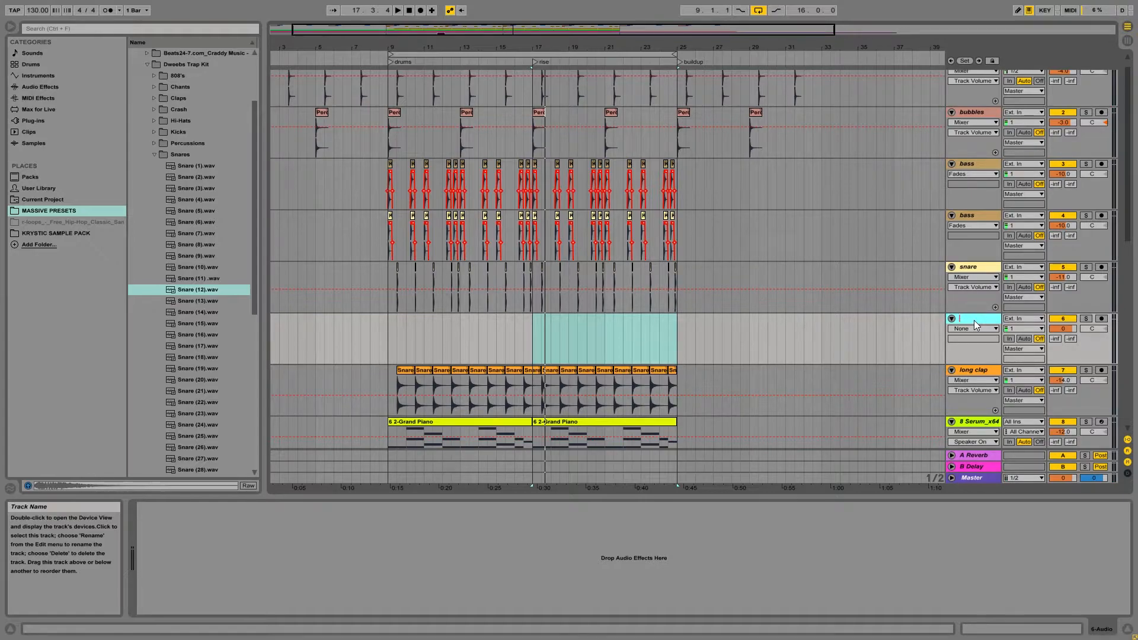
pyautogui.write('fill snare')
pyautogui.press('Return')
# Place Snare (14).wav on the fill snare track at bar 17 and build a fill pattern up to bar 25.
pyautogui.scroll(3, 524, 318)
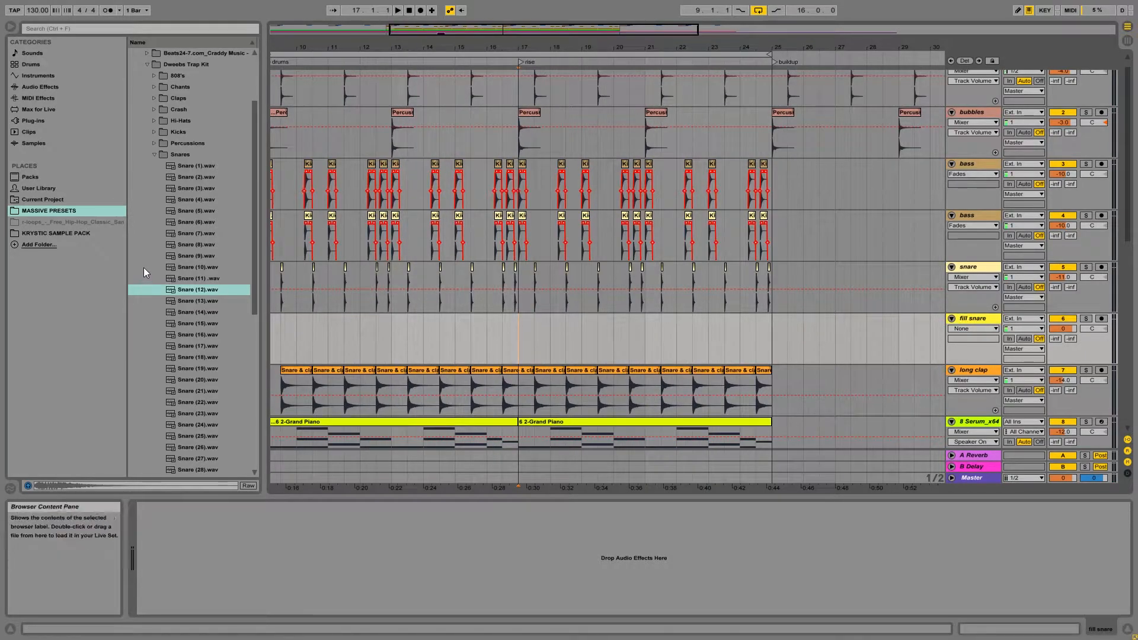
pyautogui.click(196, 311)
pyautogui.scroll(-3, 197, 320)
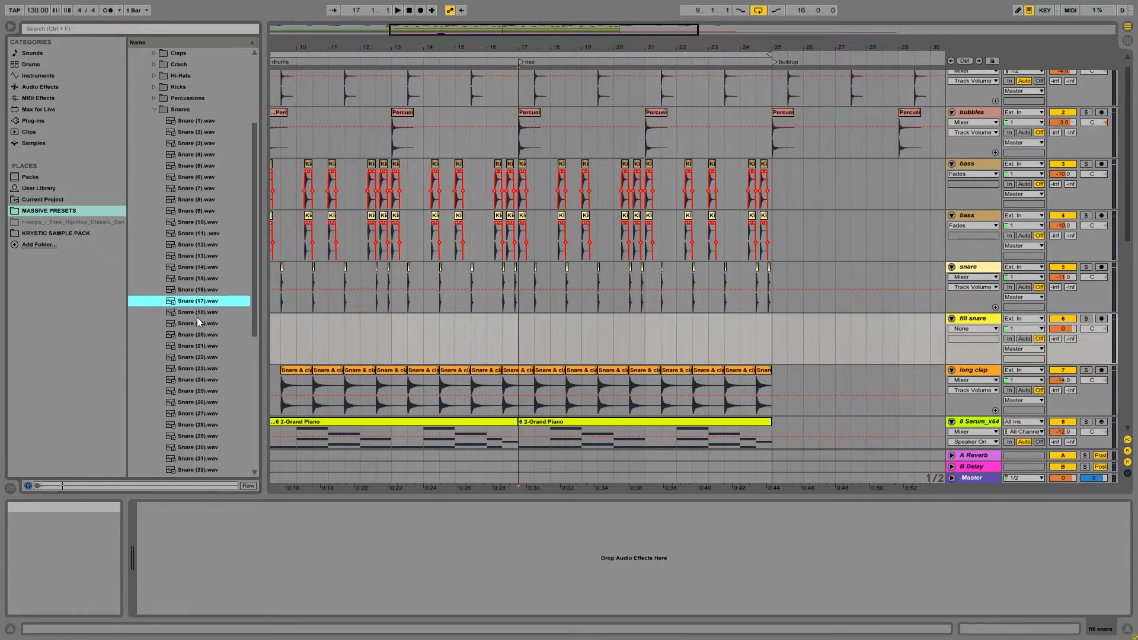
pyautogui.moveTo(201, 247); pyautogui.dragTo(523, 330)
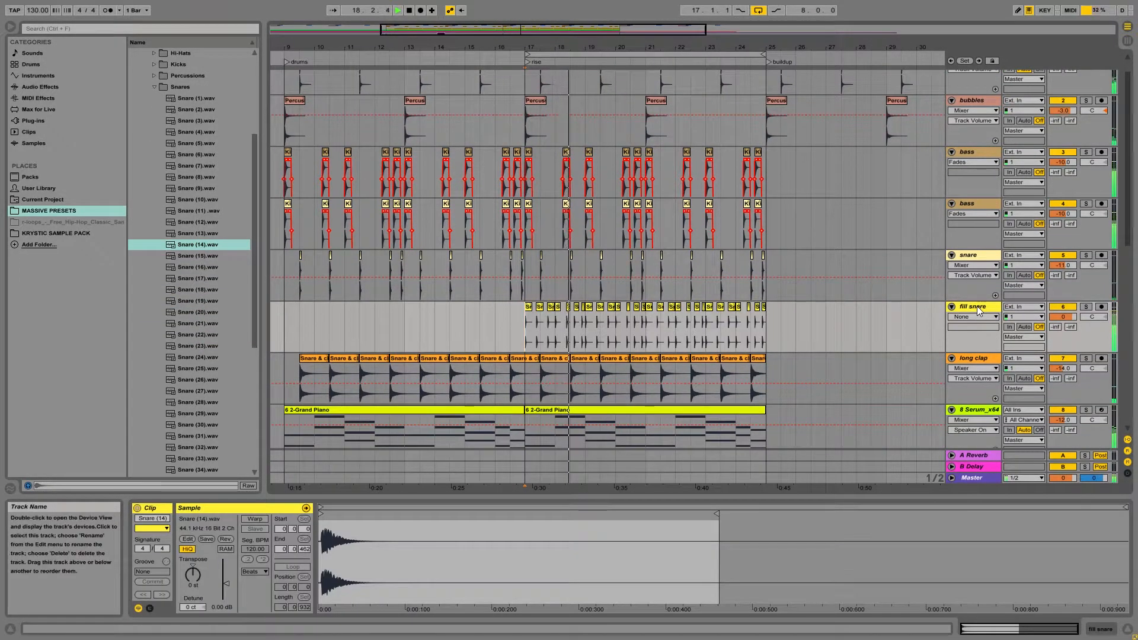
# Add a Reverb with 1.92 s decay time and 20% dry/wet to the fill snare track, followed by an EQ Eight.
pyautogui.click(977, 308)
pyautogui.press('space')
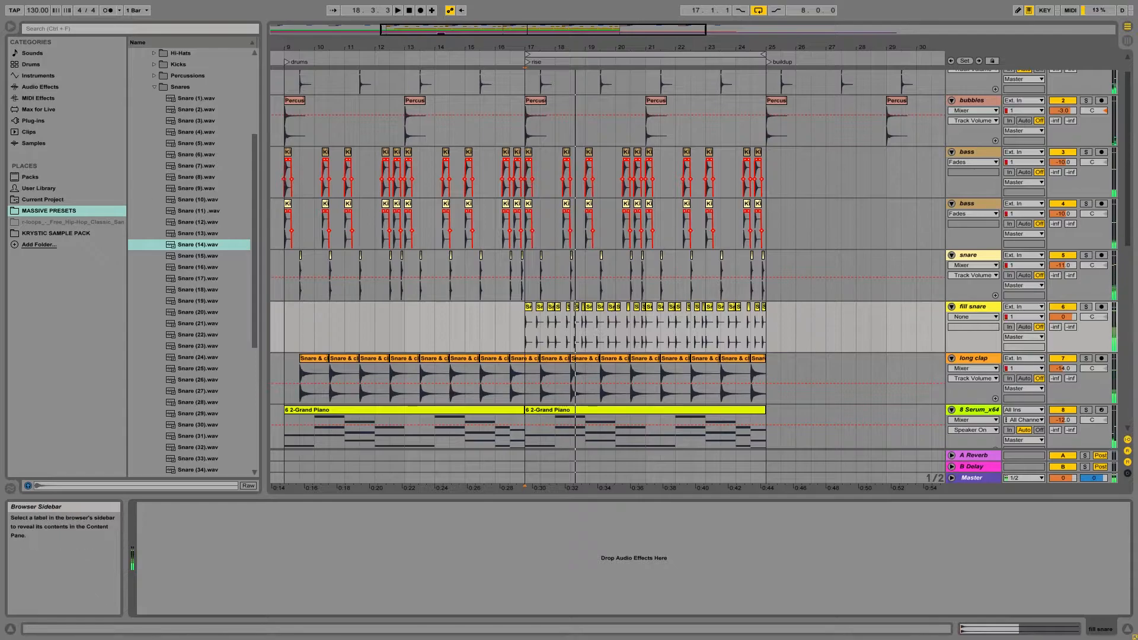
pyautogui.click(39, 87)
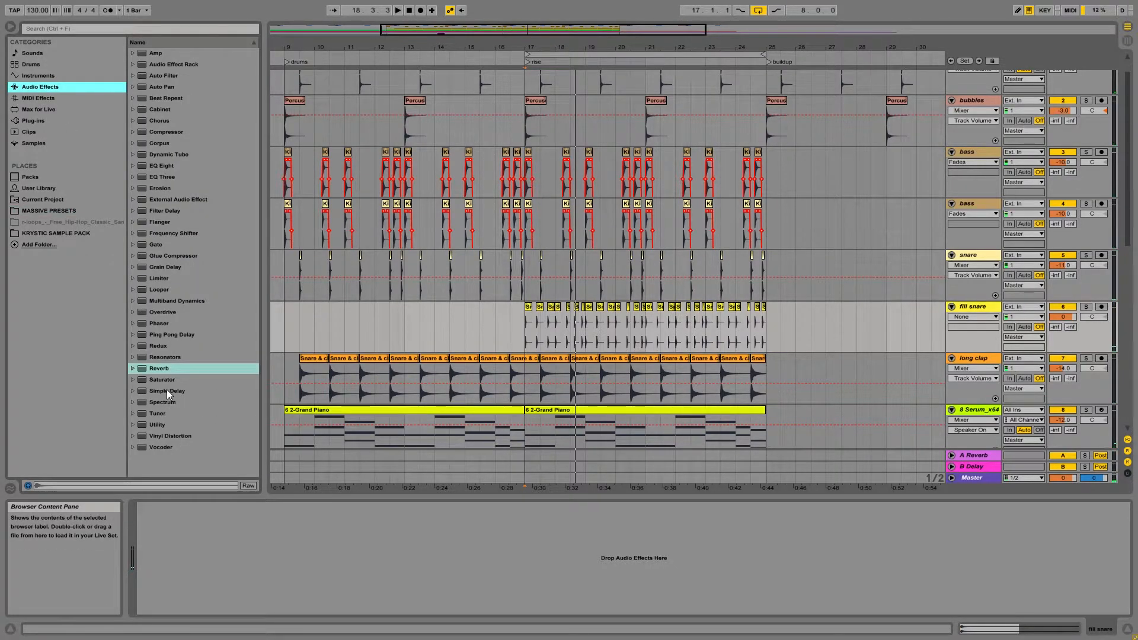
pyautogui.doubleClick(155, 369)
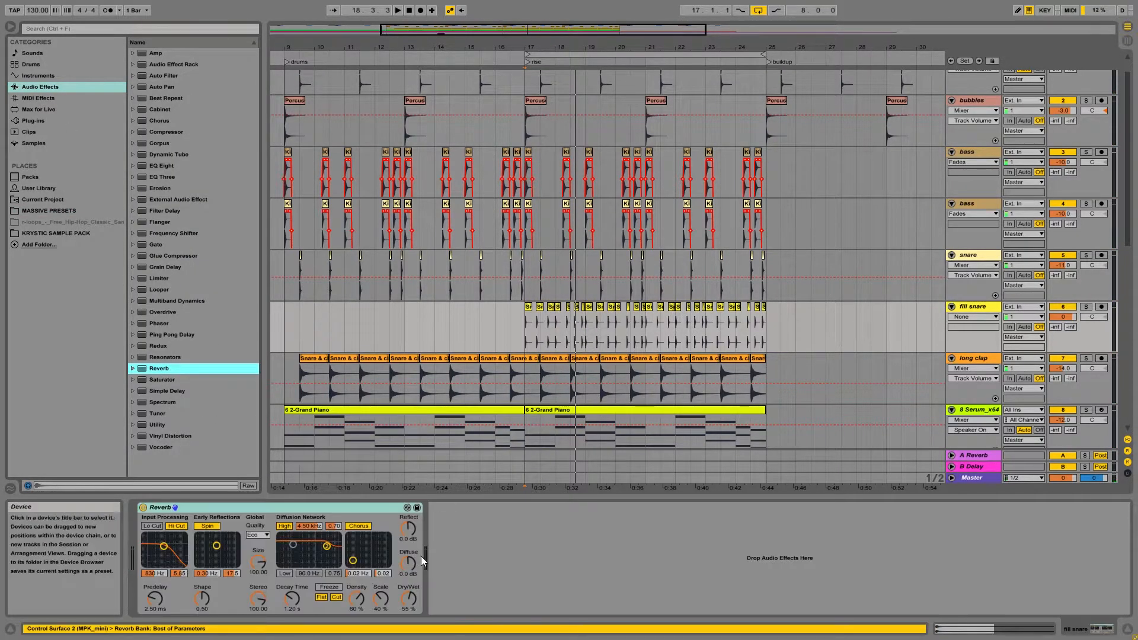
pyautogui.click(410, 610)
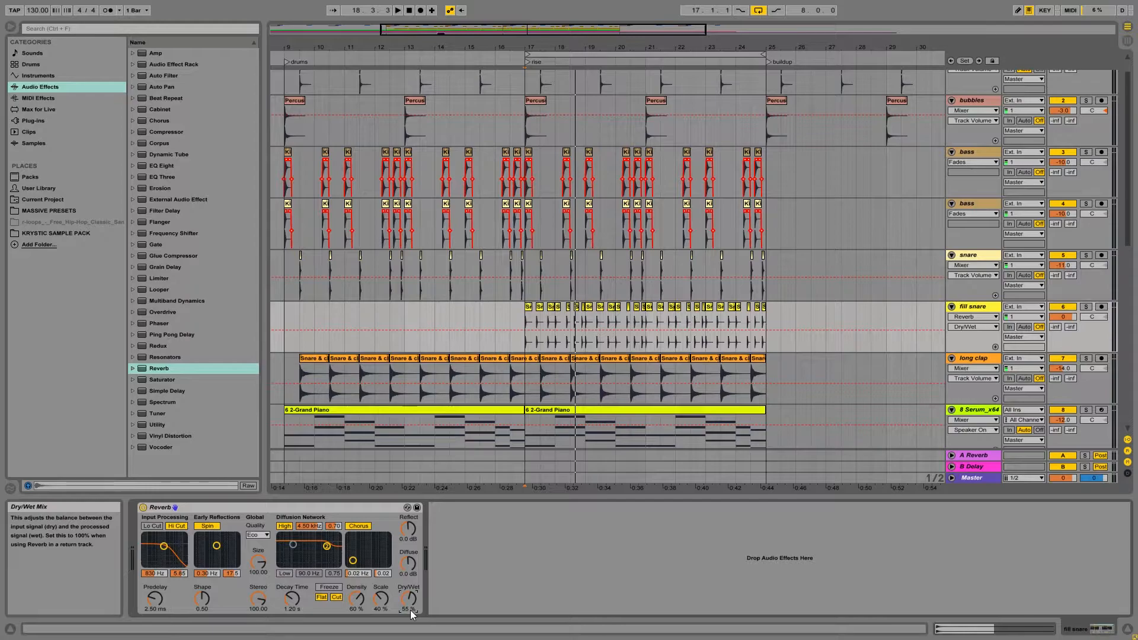
pyautogui.press('Return')
pyautogui.press('space')
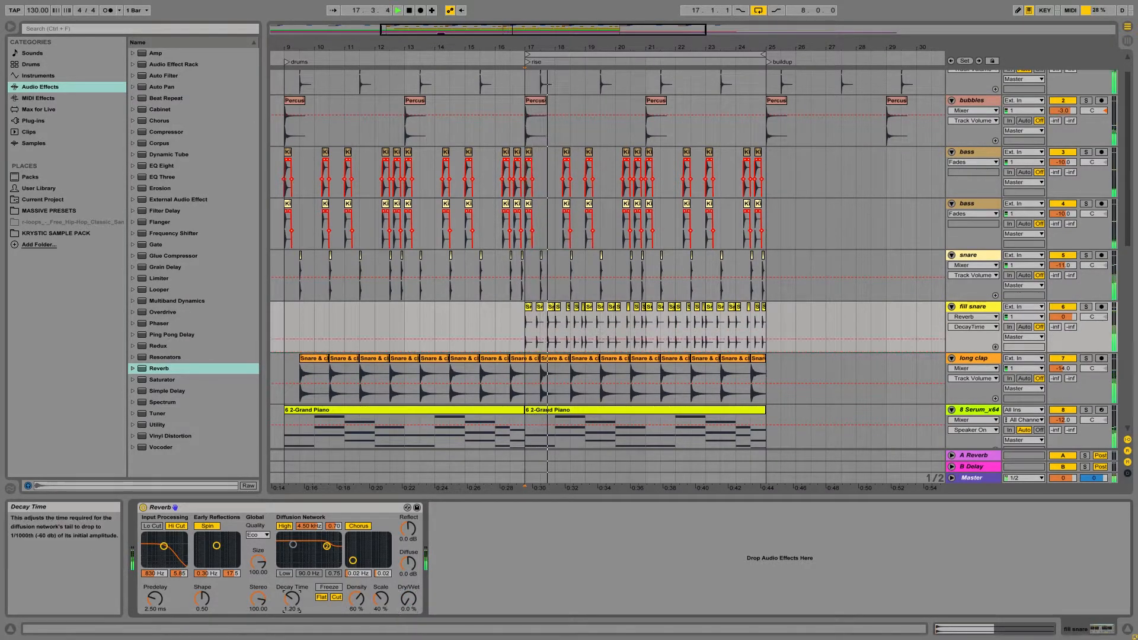
pyautogui.click(284, 574)
pyautogui.moveTo(291, 599)
pyautogui.mouseDown()
pyautogui.moveTo(292, 584)
pyautogui.moveTo(298, 611)
pyautogui.moveTo(303, 599)
pyautogui.mouseUp()
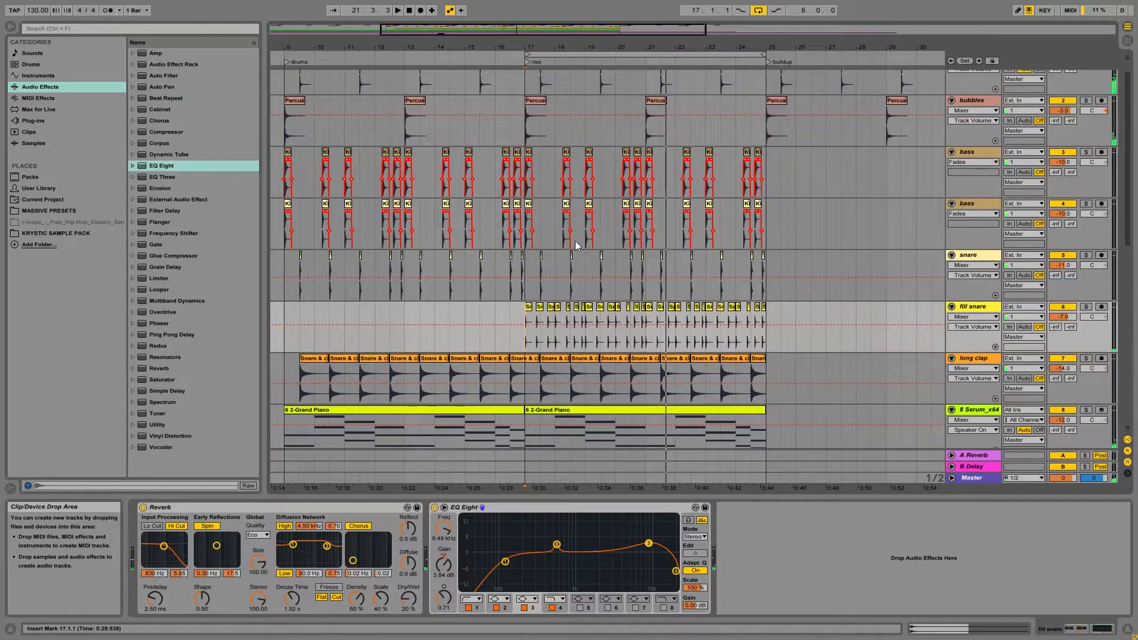
# Save the set and play back the rise section from bar 17 to check the mix.
pyautogui.scroll(-8, 552, 345)
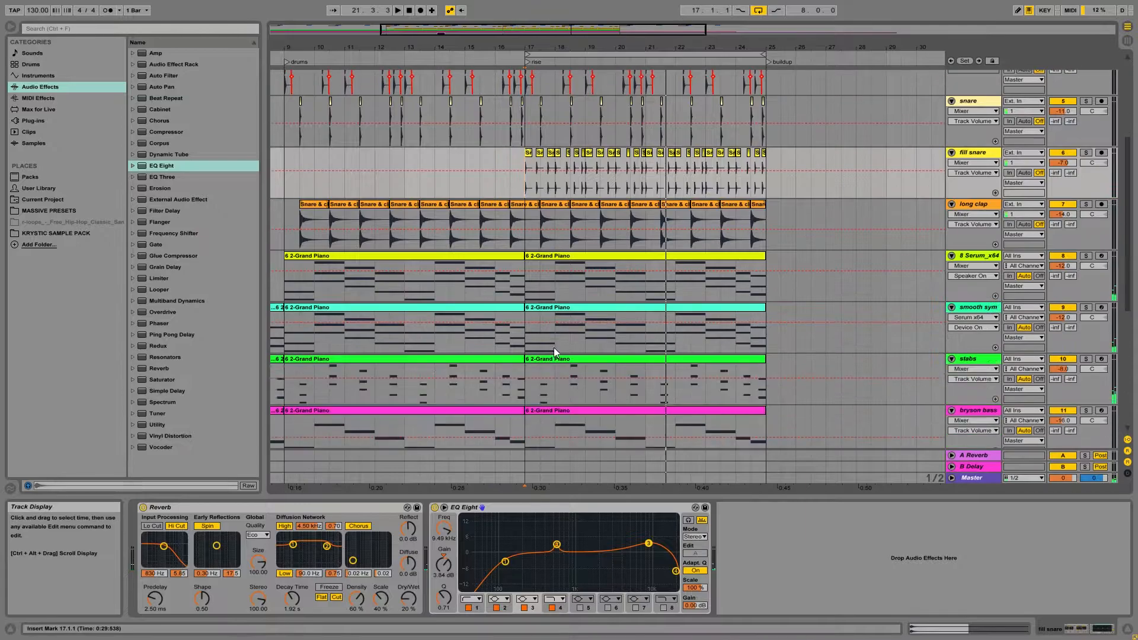
pyautogui.click(522, 328)
pyautogui.hotkey('ctrl', 's')
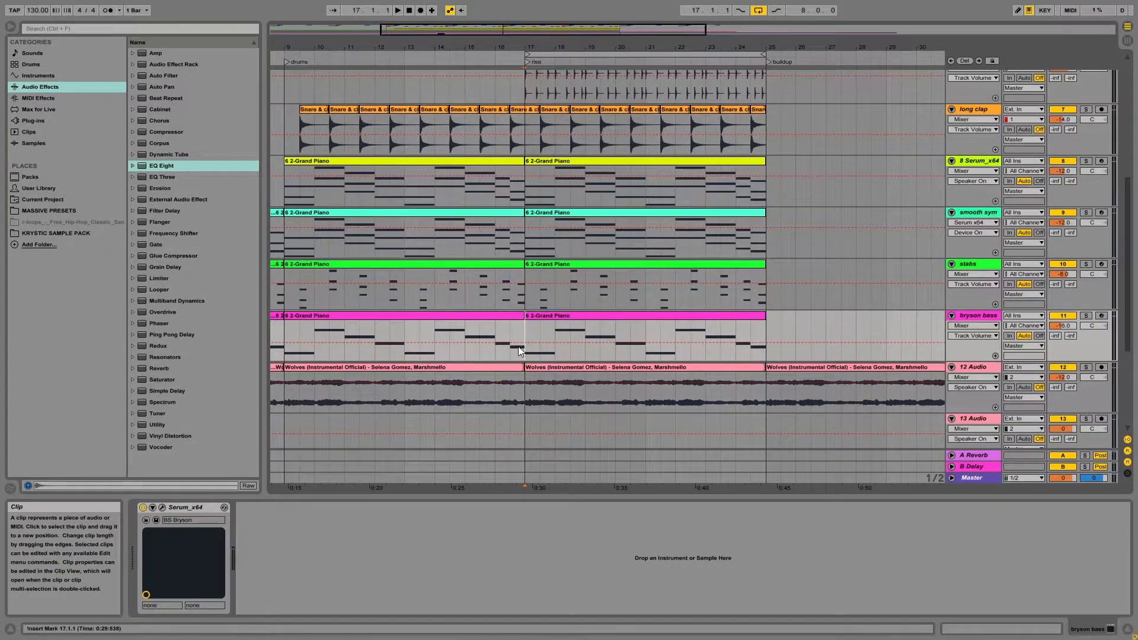
pyautogui.press('space')
pyautogui.scroll(-3, 700, 373)
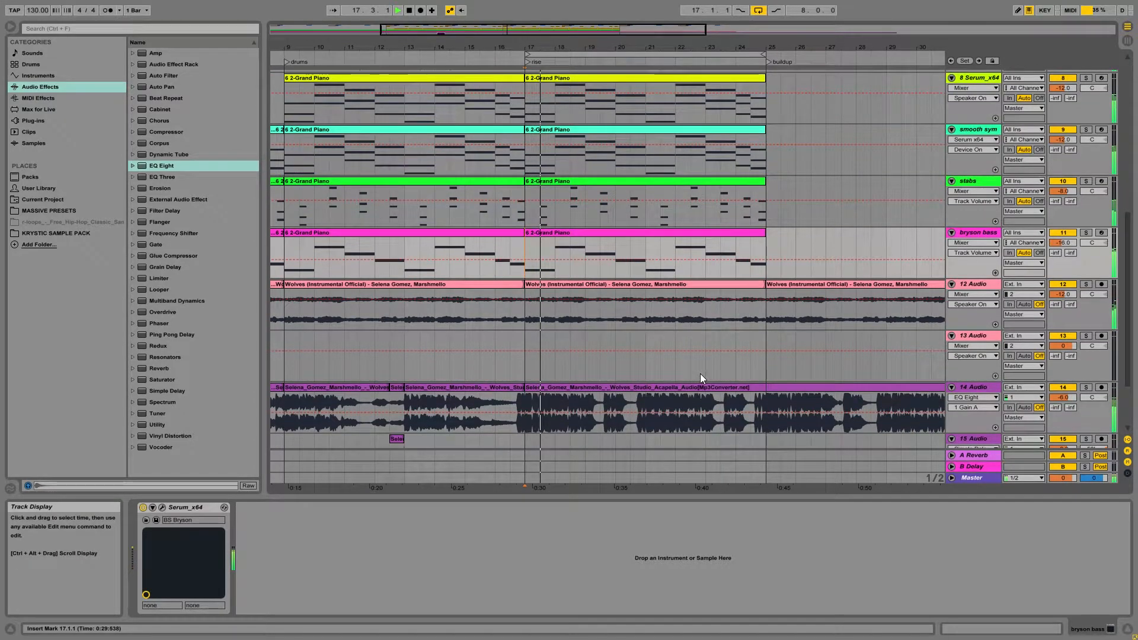
pyautogui.scroll(1, 699, 373)
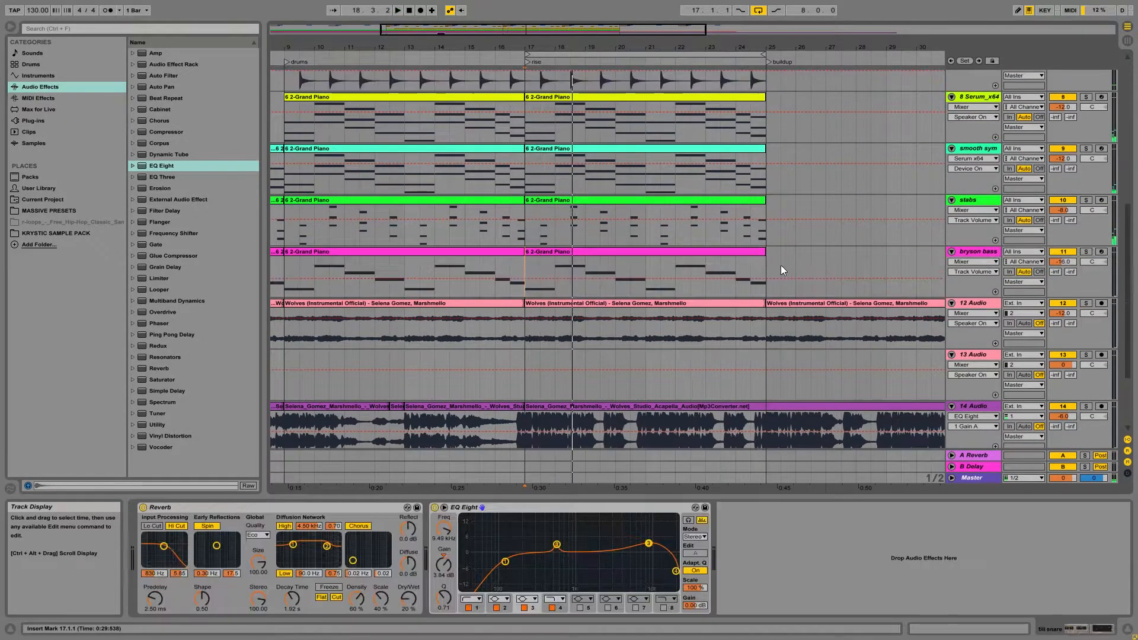
pyautogui.scroll(5, 780, 265)
pyautogui.press('space')
pyautogui.scroll(-5, 981, 274)
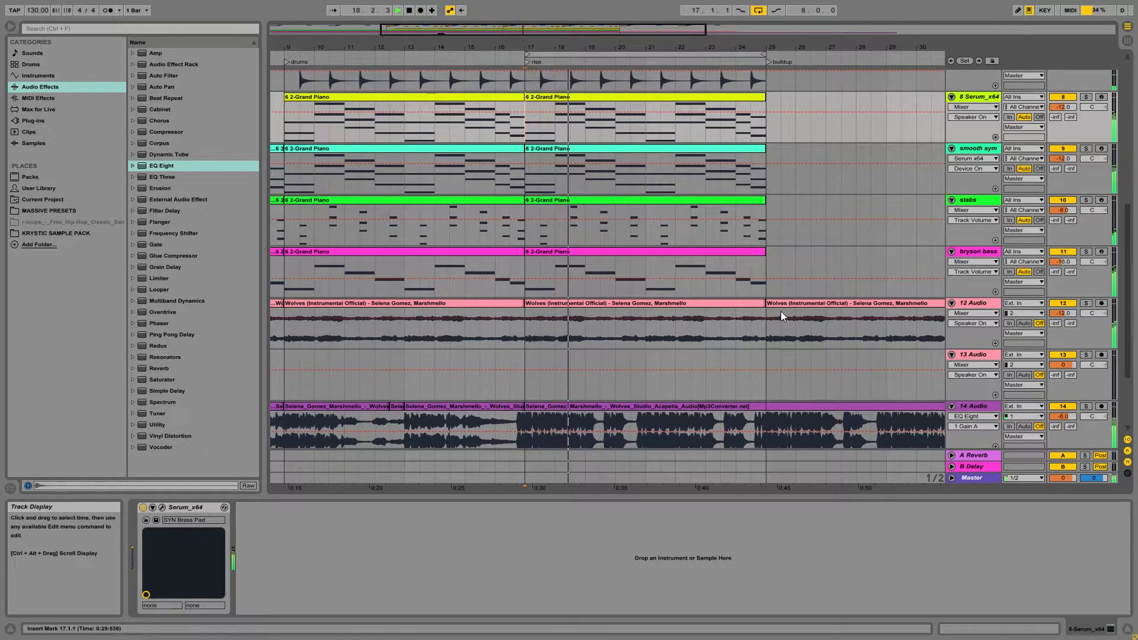
# Solo the 12 Audio instrumental track, shape it with an EQ Eight and set its volume to -10 dB.
pyautogui.click(1086, 304)
pyautogui.press('Tab')
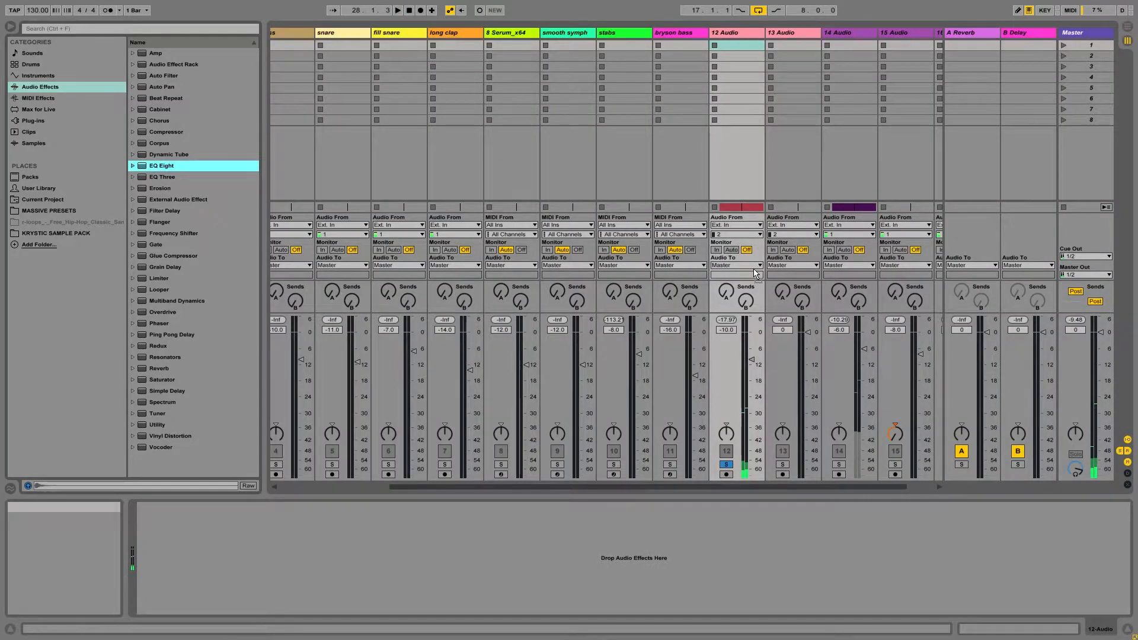
pyautogui.press('Return')
pyautogui.press('Tab')
# Loop bars 25 to 33 and delete the pan hit and bubbles clips in that range.
pyautogui.hotkey('ctrl', 'l')
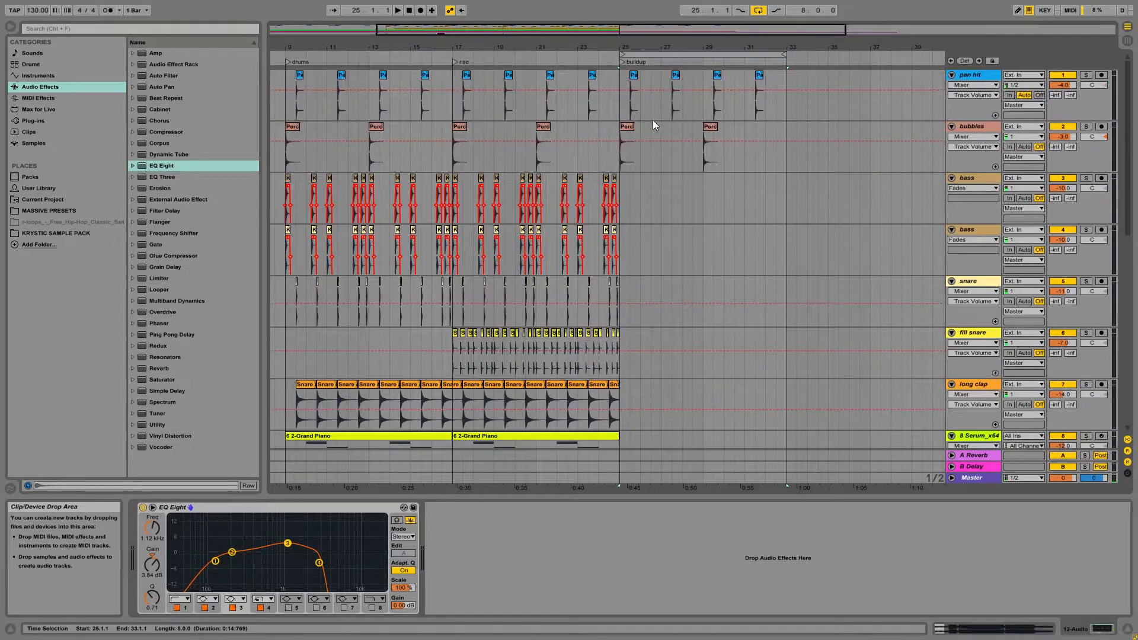
pyautogui.moveTo(622, 112); pyautogui.dragTo(788, 143)
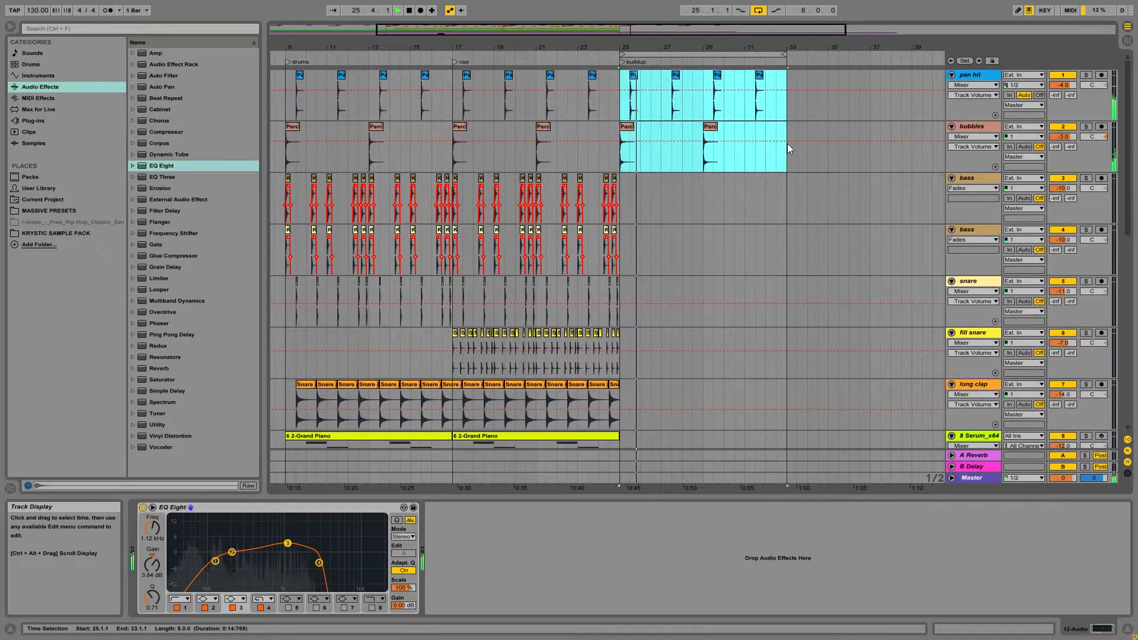
pyautogui.press('Delete')
# Duplicate the bryson bass clip from bars 17 to 25 into the buildup at bars 25 to 33.
pyautogui.scroll(-5, 686, 255)
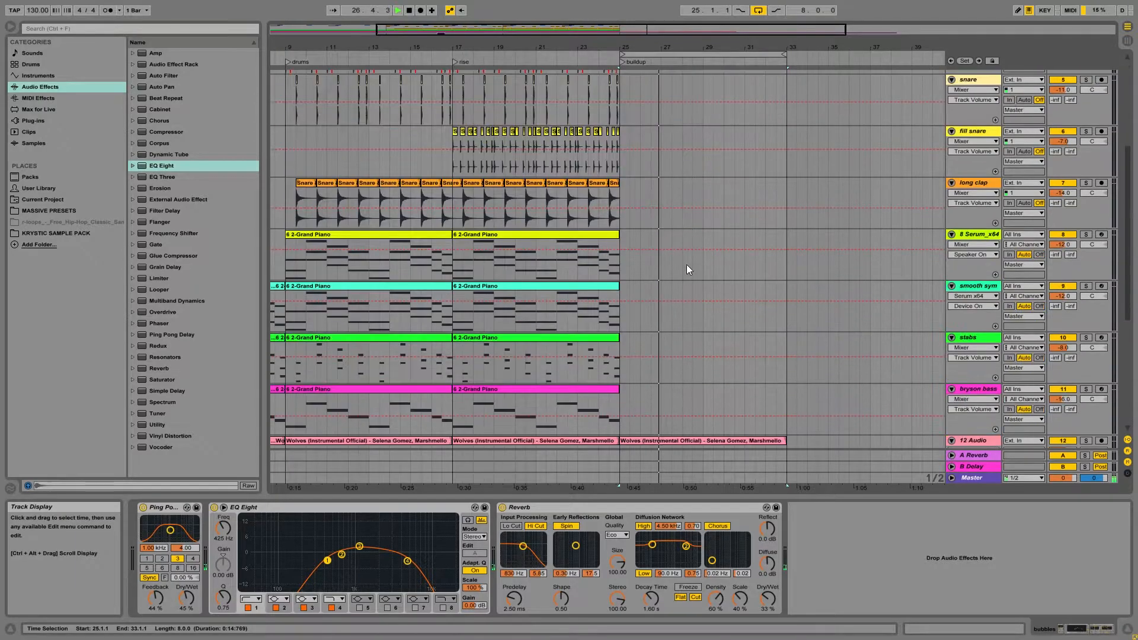
pyautogui.click(603, 304)
pyautogui.hotkey('ctrl', 'd')
pyautogui.press('Up')
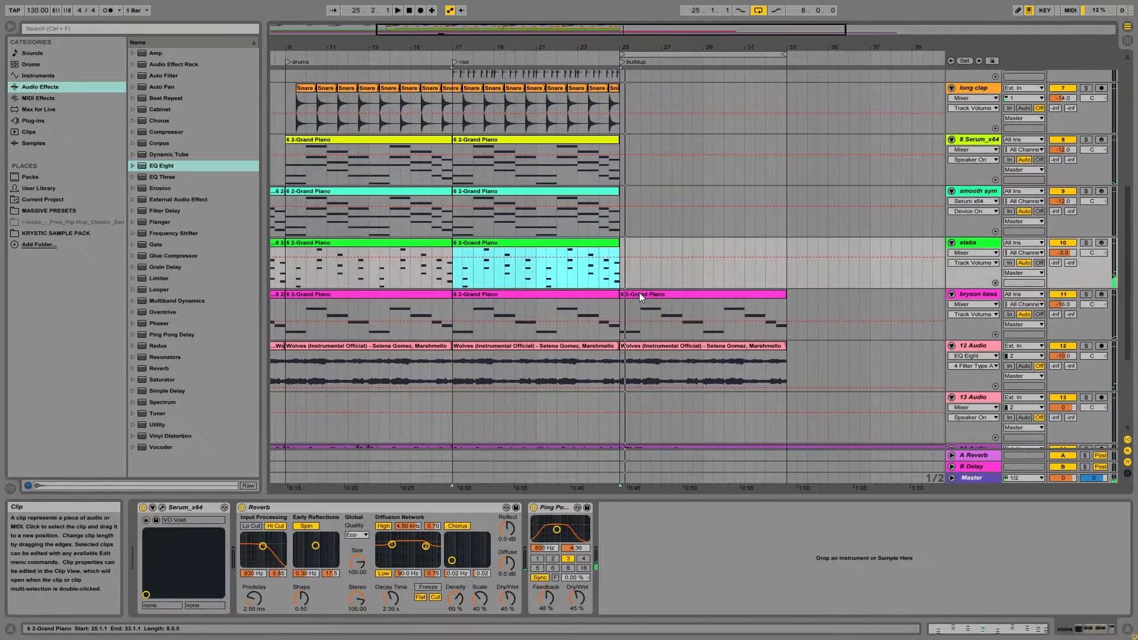
# Review the drum, synth and vocal tracks around the rise section and play the buildup from bar 25.
pyautogui.scroll(1, 642, 289)
pyautogui.click(622, 216)
pyautogui.scroll(1, 634, 300)
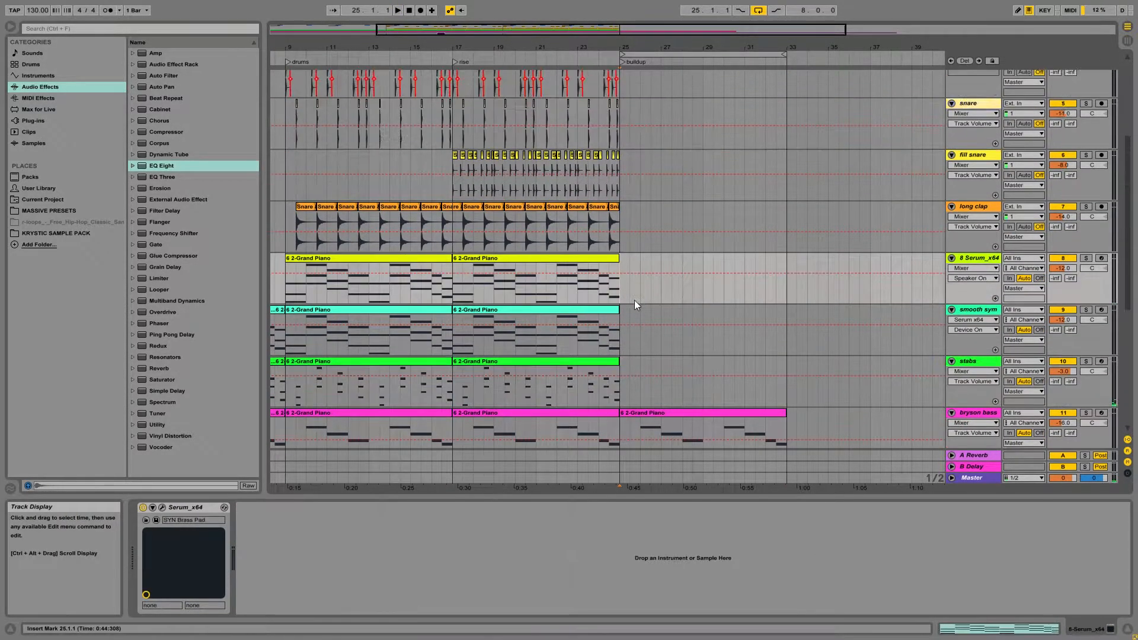
pyautogui.scroll(2, 634, 301)
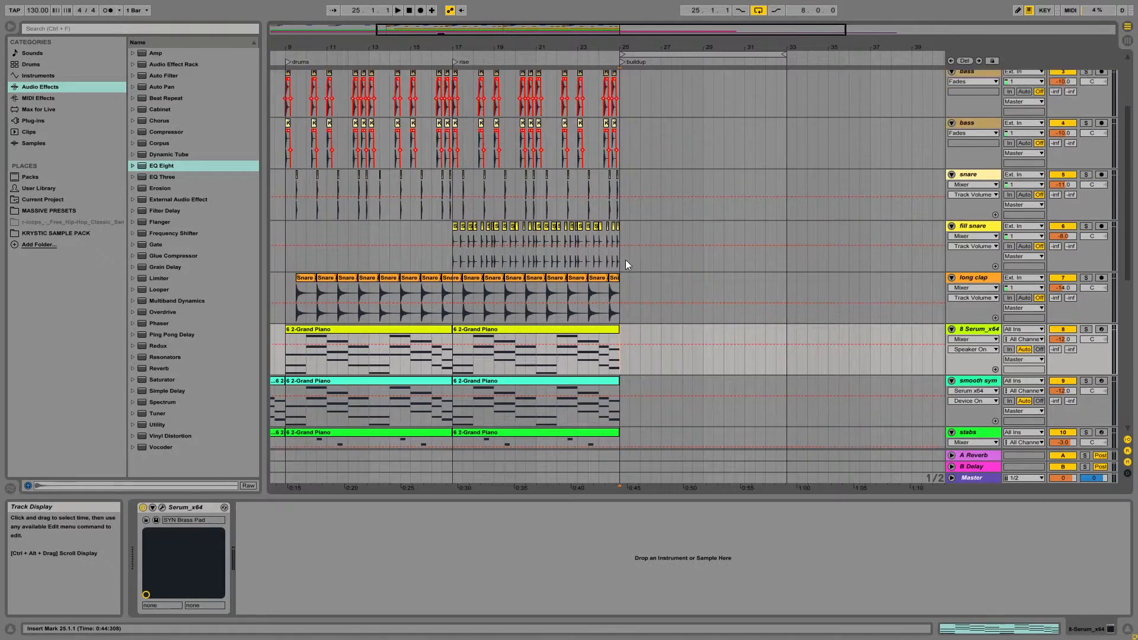
pyautogui.scroll(-2, 533, 231)
pyautogui.keyDown('ctrl'); pyautogui.scroll(-2, 455, 199); pyautogui.keyUp('ctrl')
pyautogui.click(454, 198)
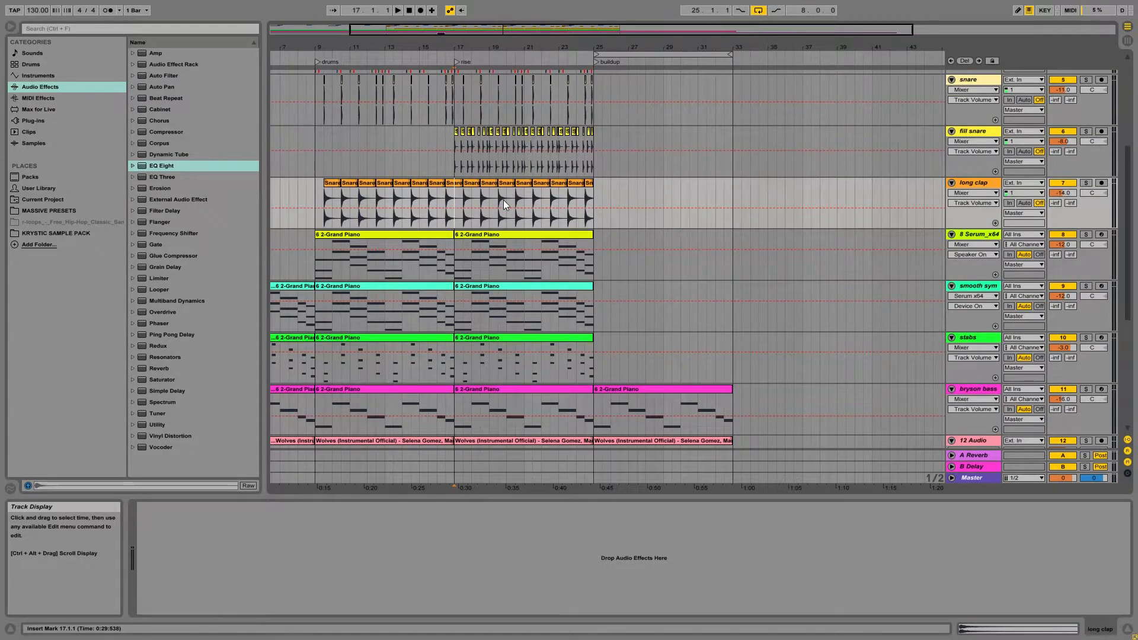
pyautogui.scroll(-3, 678, 293)
pyautogui.scroll(3, 595, 186)
pyautogui.click(596, 187)
pyautogui.press('space')
pyautogui.scroll(2, 647, 287)
pyautogui.scroll(-5, 647, 287)
pyautogui.press('space')
# Duplicate the 14 Audio vocal track together with its effects.
pyautogui.moveTo(597, 328); pyautogui.dragTo(730, 342)
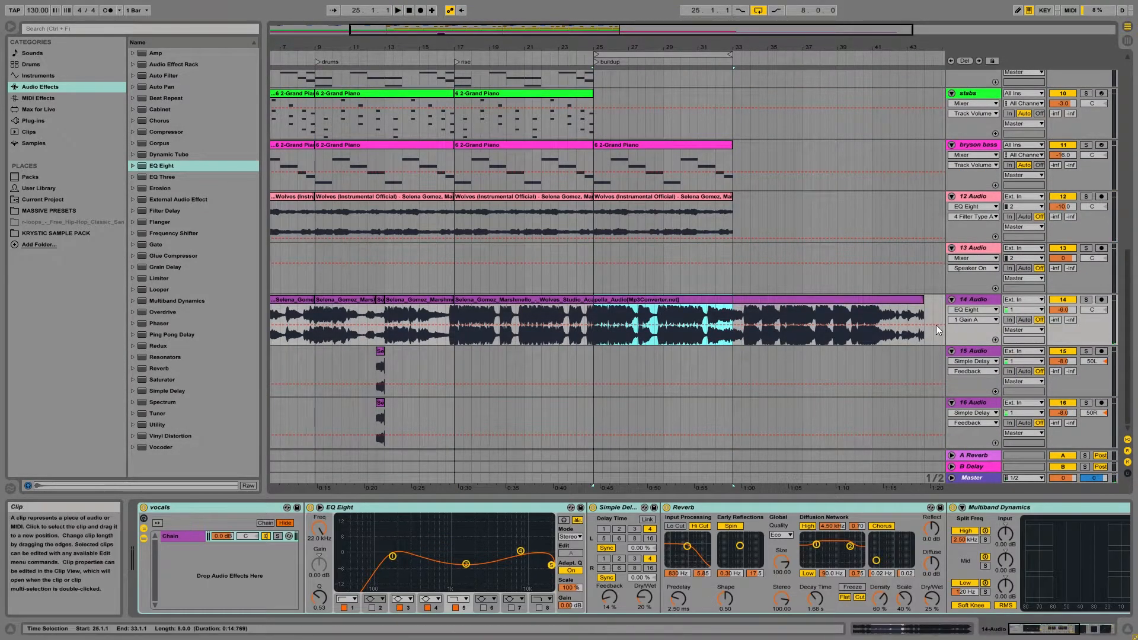
pyautogui.click(988, 303)
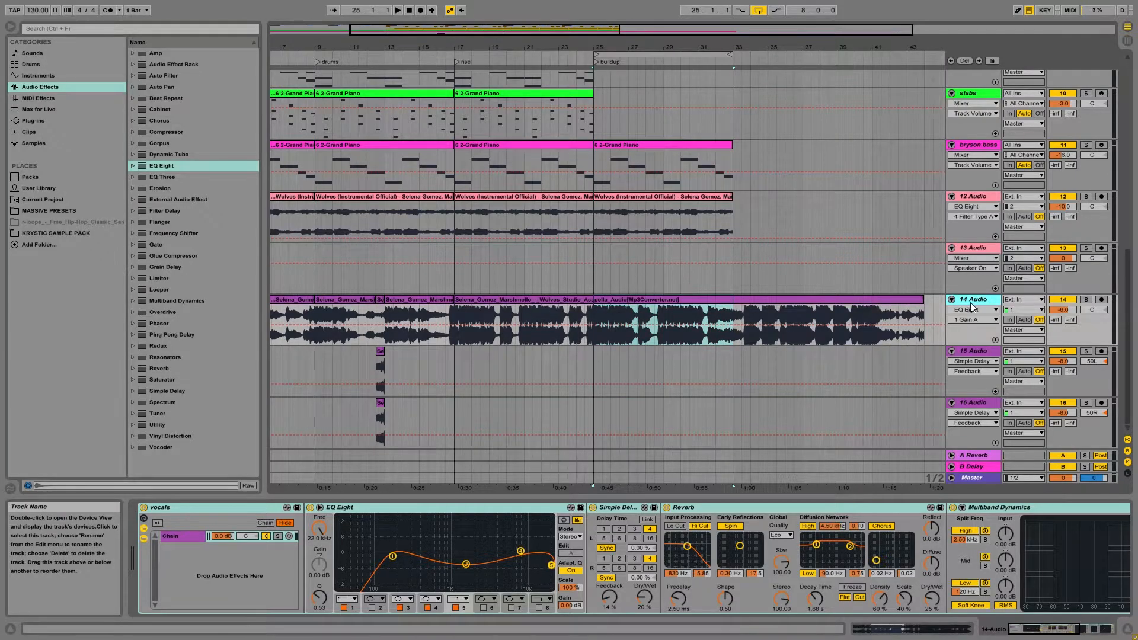
pyautogui.hotkey('ctrl', 'd')
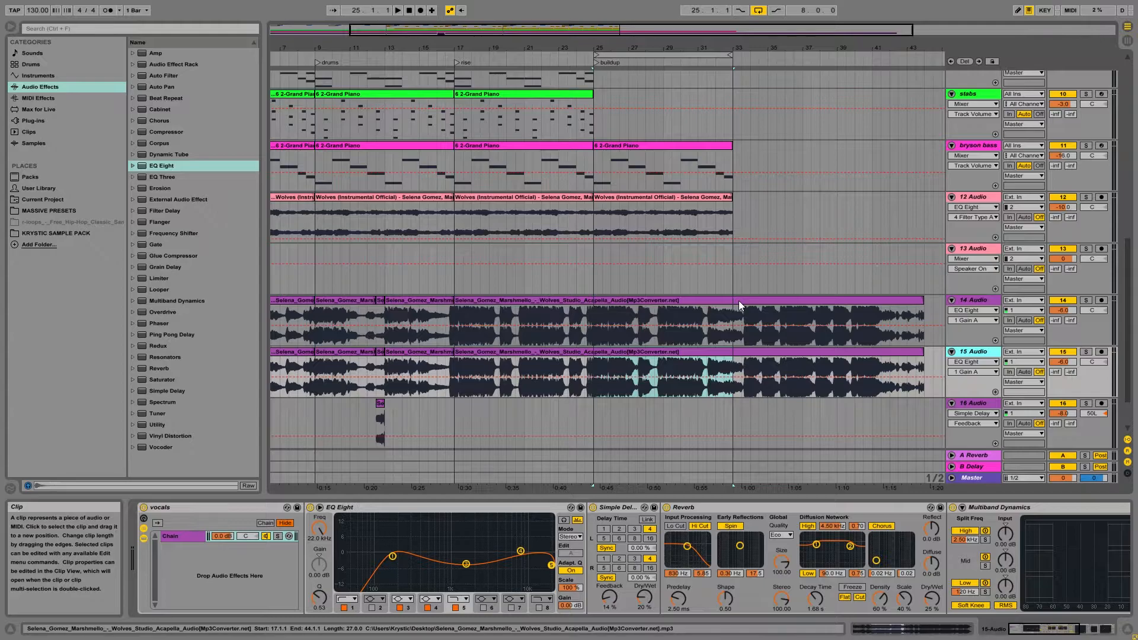
# Trim the duplicated vocal on 15 Audio to the buildup phrase ending at bar 33, and delete the 14 Audio vocal from bar 25 onward.
pyautogui.click(539, 354)
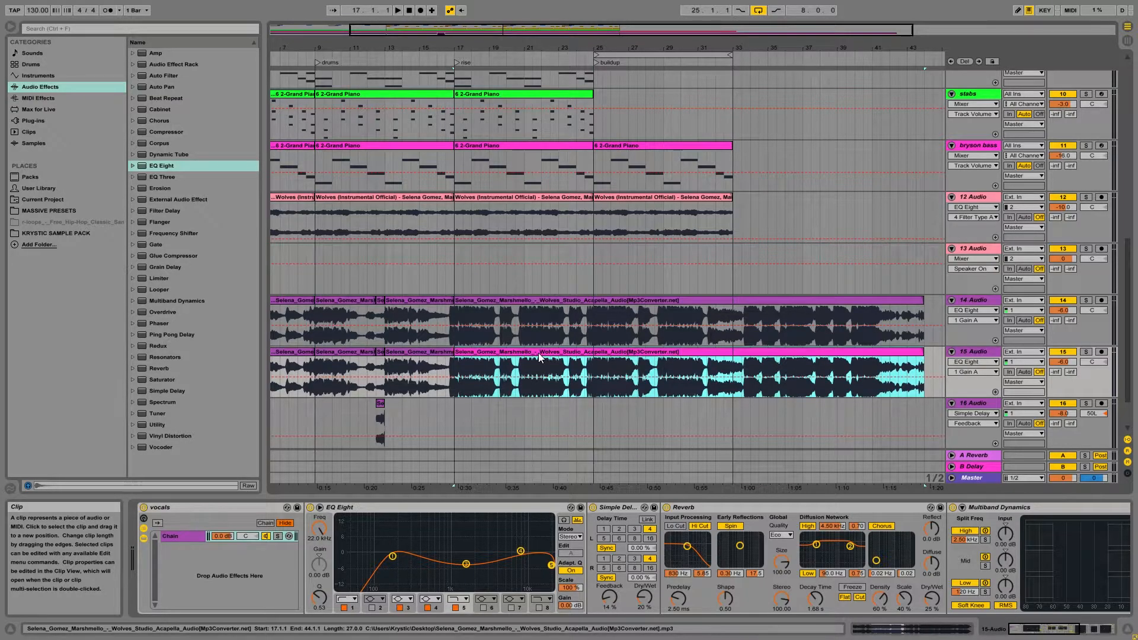
pyautogui.keyDown('shift'); pyautogui.click(585, 362); pyautogui.keyUp('shift')
pyautogui.press('Delete')
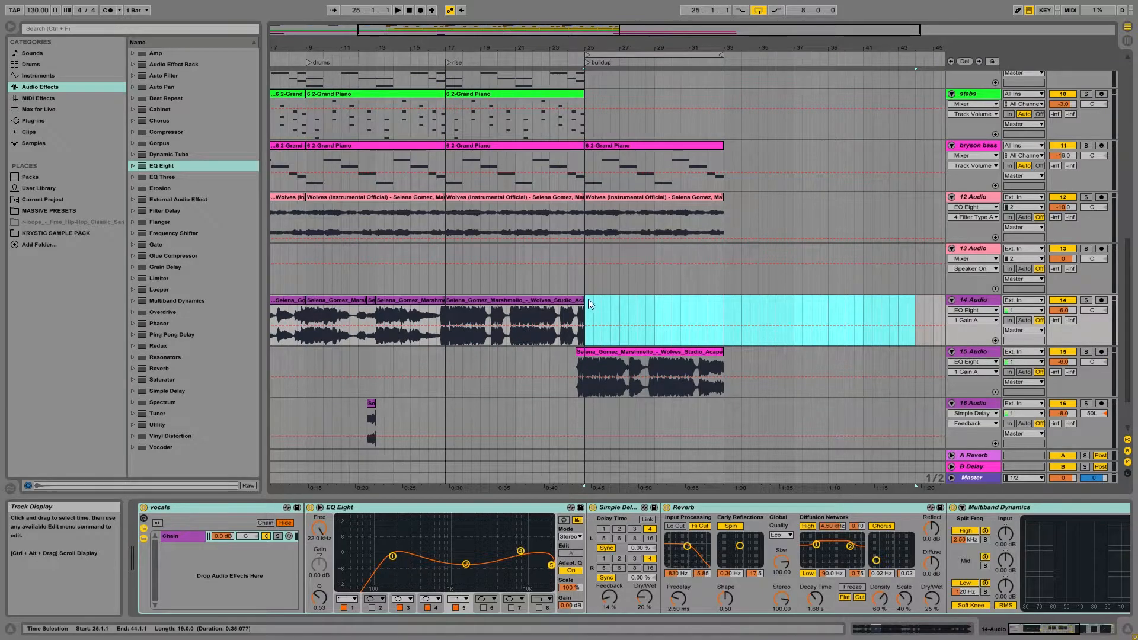
pyautogui.scroll(5, 393, 109)
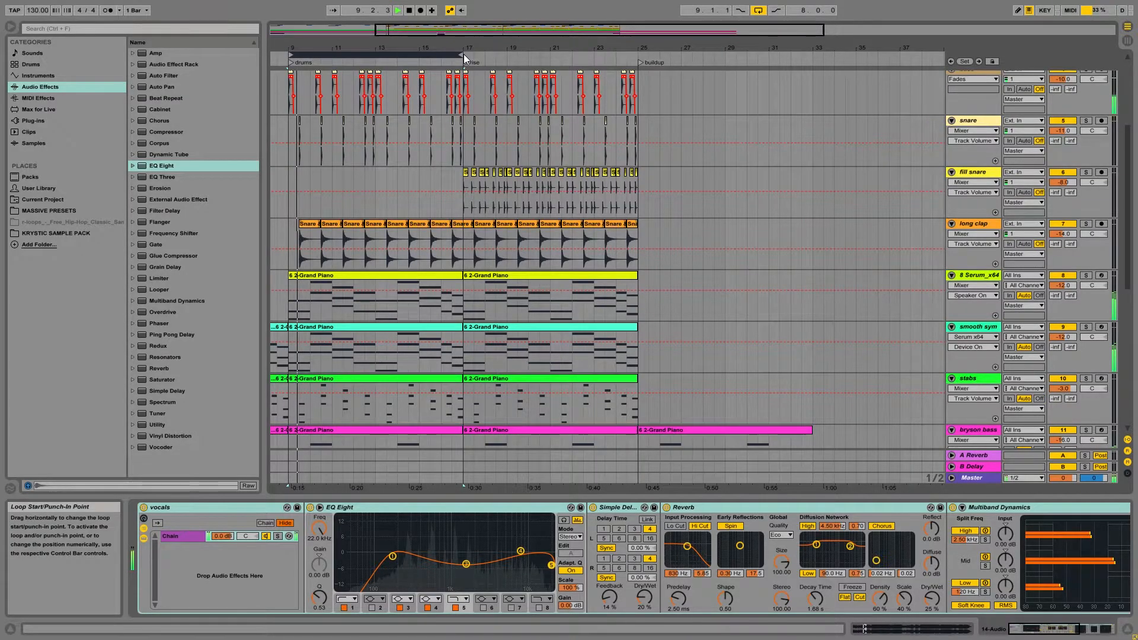
# Add a Massive track with the BS 808 Roomie preset below the bass tracks and copy the bryson bass clip onto it at bars 9 to 17.
pyautogui.hotkey('ctrl', 'Up')
pyautogui.scroll(3, 464, 212)
pyautogui.press('space')
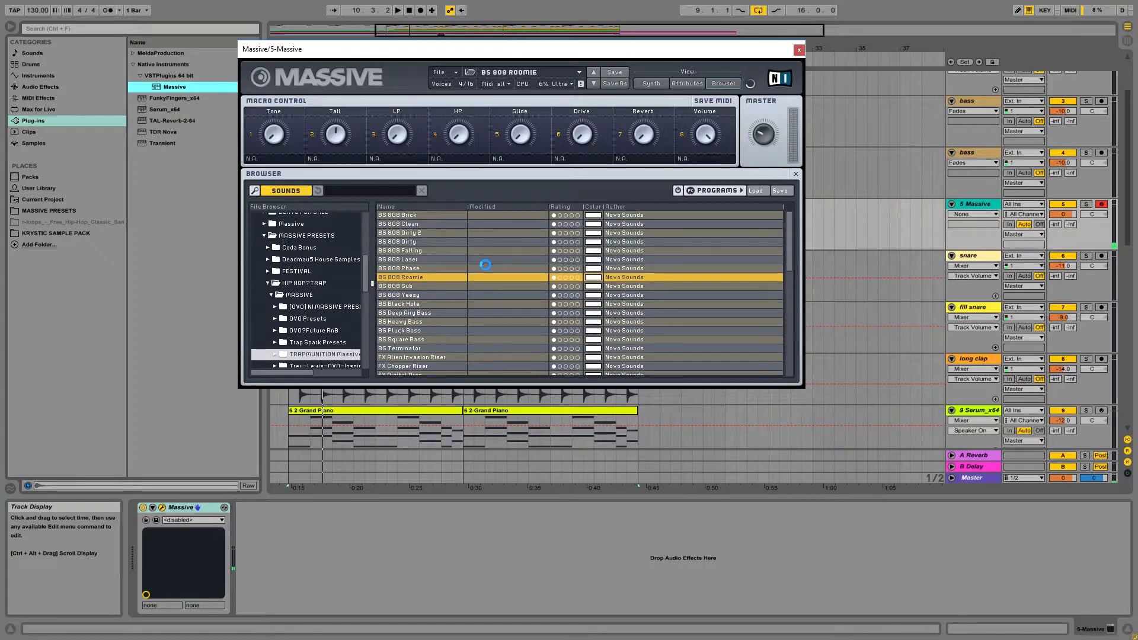
pyautogui.click(799, 50)
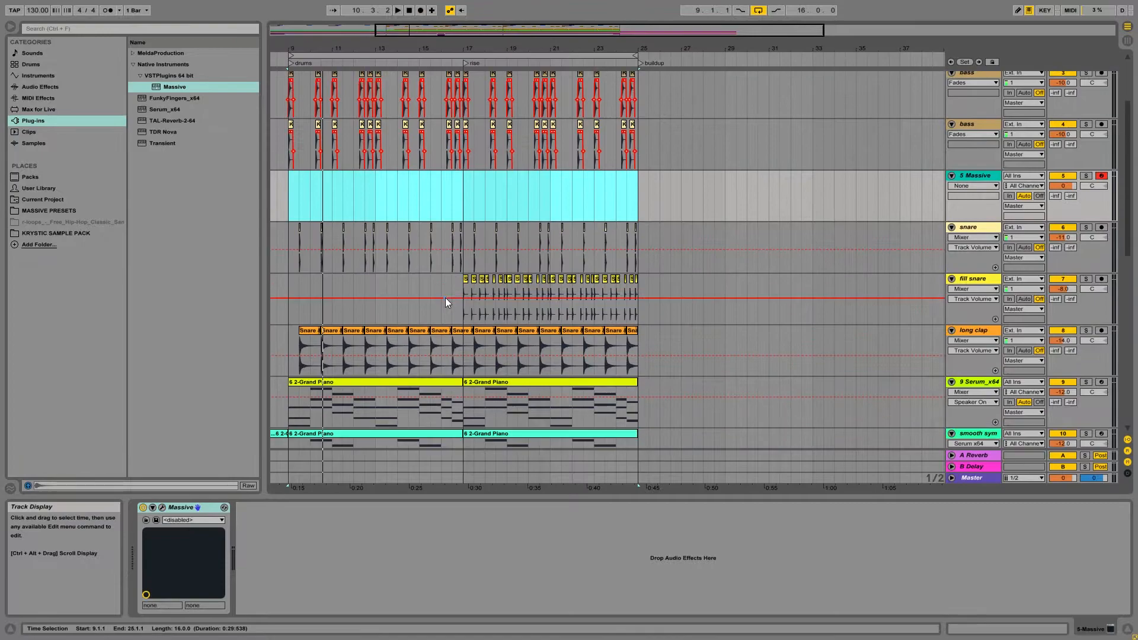
pyautogui.scroll(-6, 445, 298)
pyautogui.moveTo(361, 339); pyautogui.dragTo(372, 188)
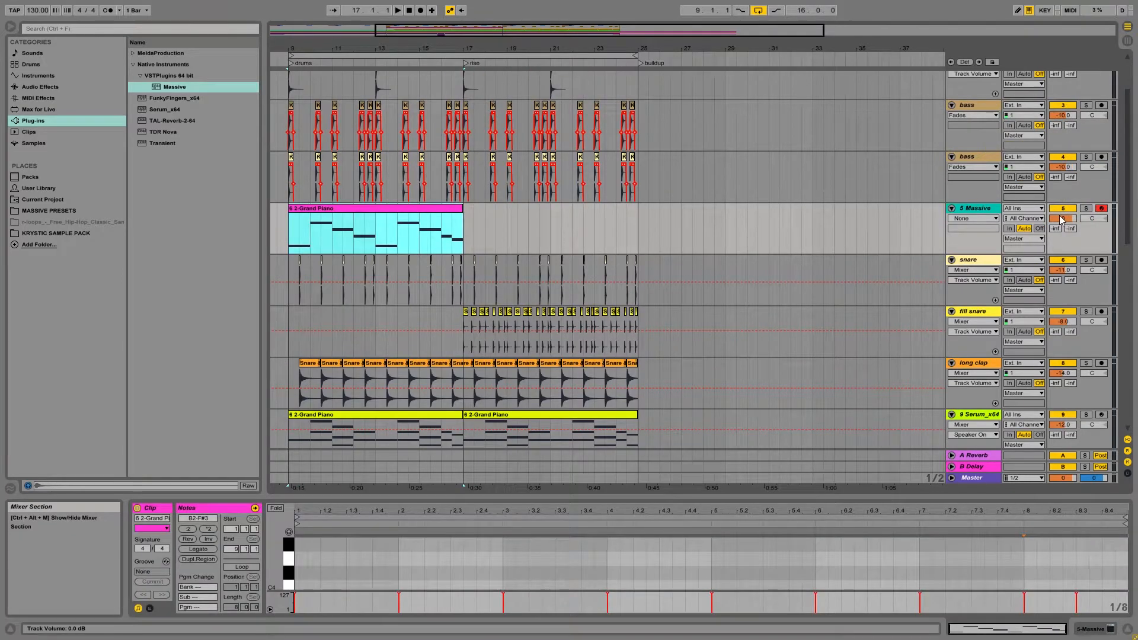
# Lower the Massive track's volume and play its bass line from bar 9 to check the level.
pyautogui.click(1061, 218)
pyautogui.press('space')
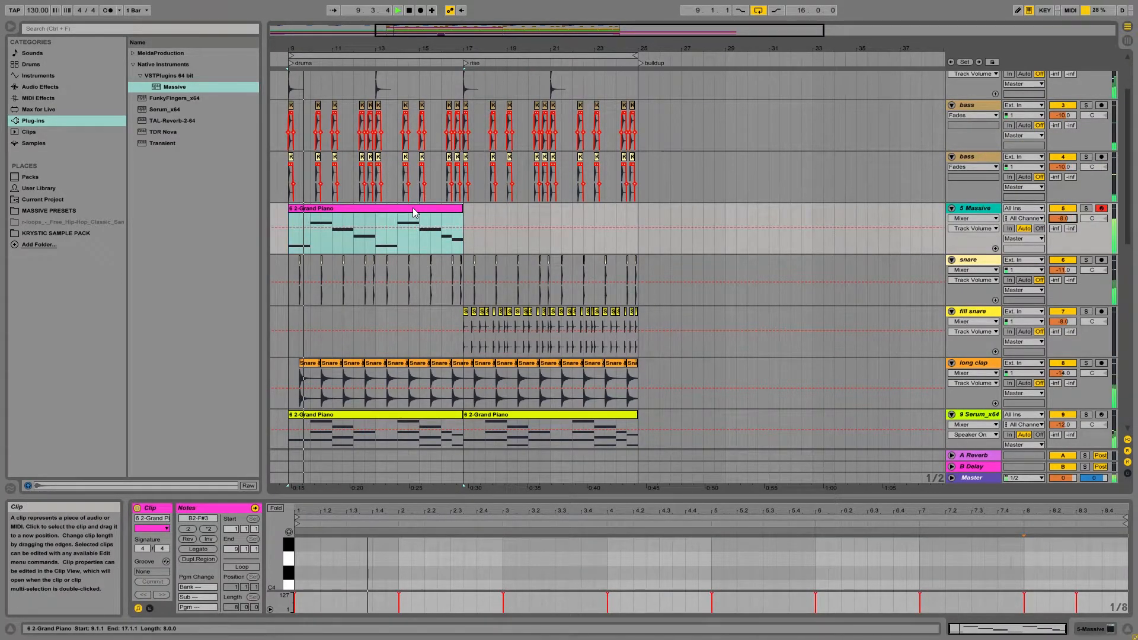
pyautogui.press('z')
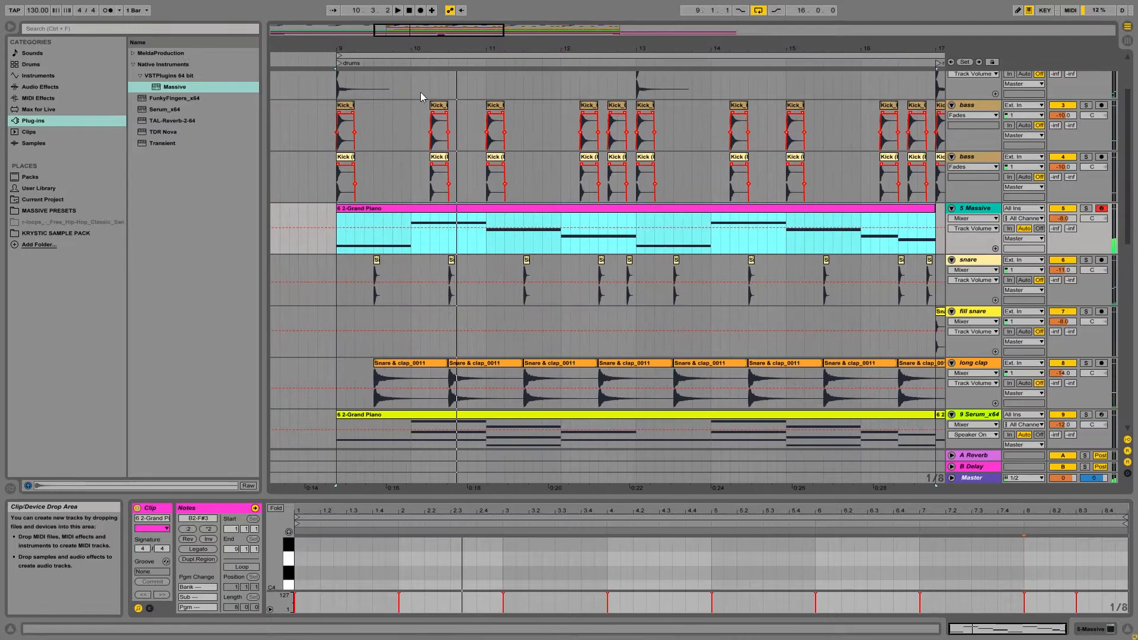
pyautogui.press('space')
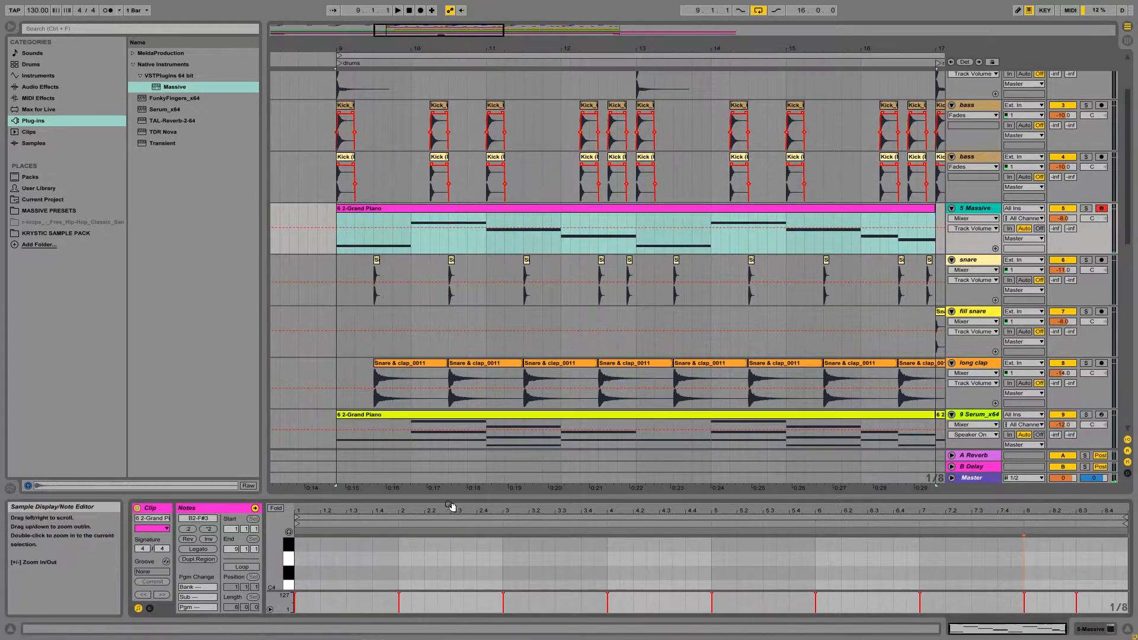
# Enlarge the note editor and retime the Massive bass notes to the kick pattern, starting the second note at 2.2.1.
pyautogui.moveTo(450, 508); pyautogui.dragTo(432, 300)
pyautogui.click(447, 413)
pyautogui.press('Right')
pyautogui.press('Right')
pyautogui.press('space')
pyautogui.hotkey('shift', 'Left')
pyautogui.hotkey('shift', 'Left')
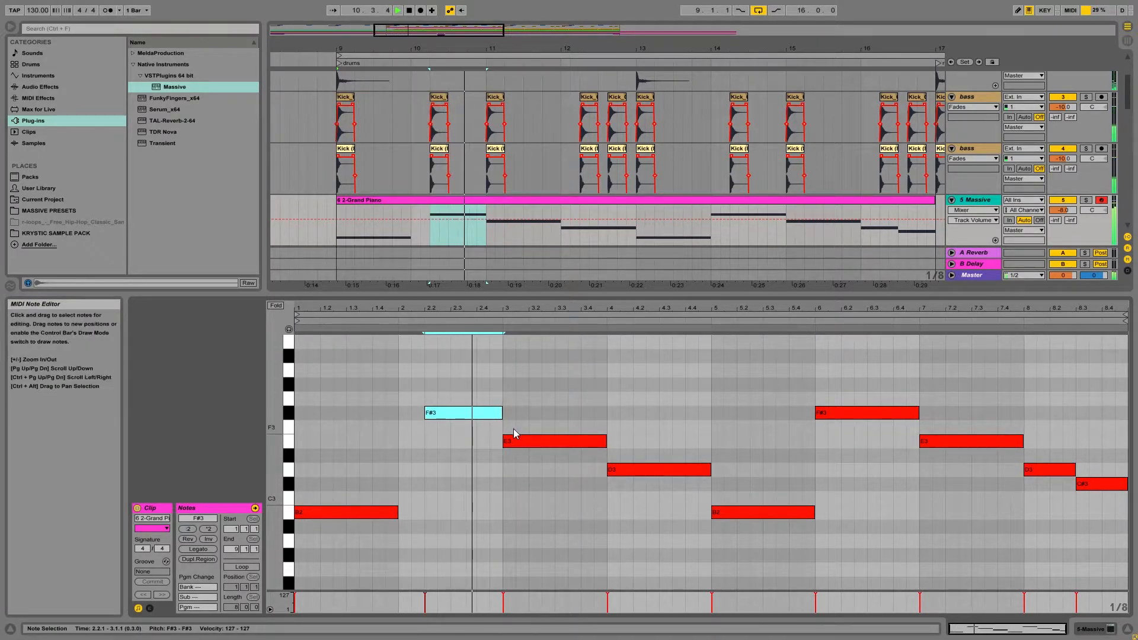
pyautogui.press('space')
pyautogui.moveTo(529, 443); pyautogui.dragTo(522, 445)
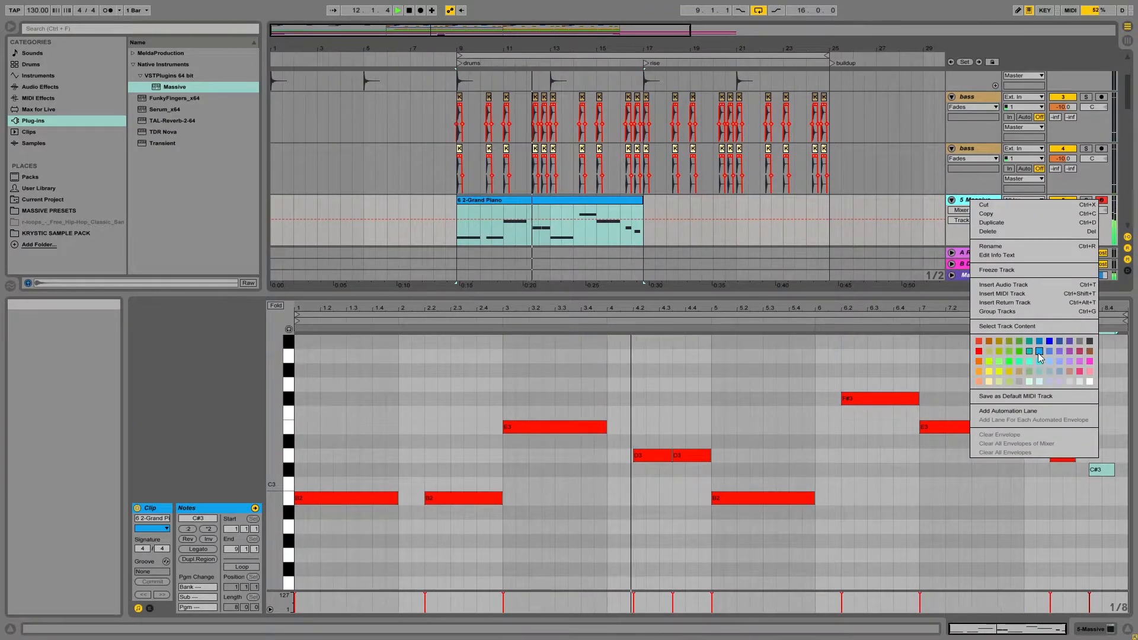
# Colour the Massive track blue and rename it "intro sub".
pyautogui.click(1039, 351)
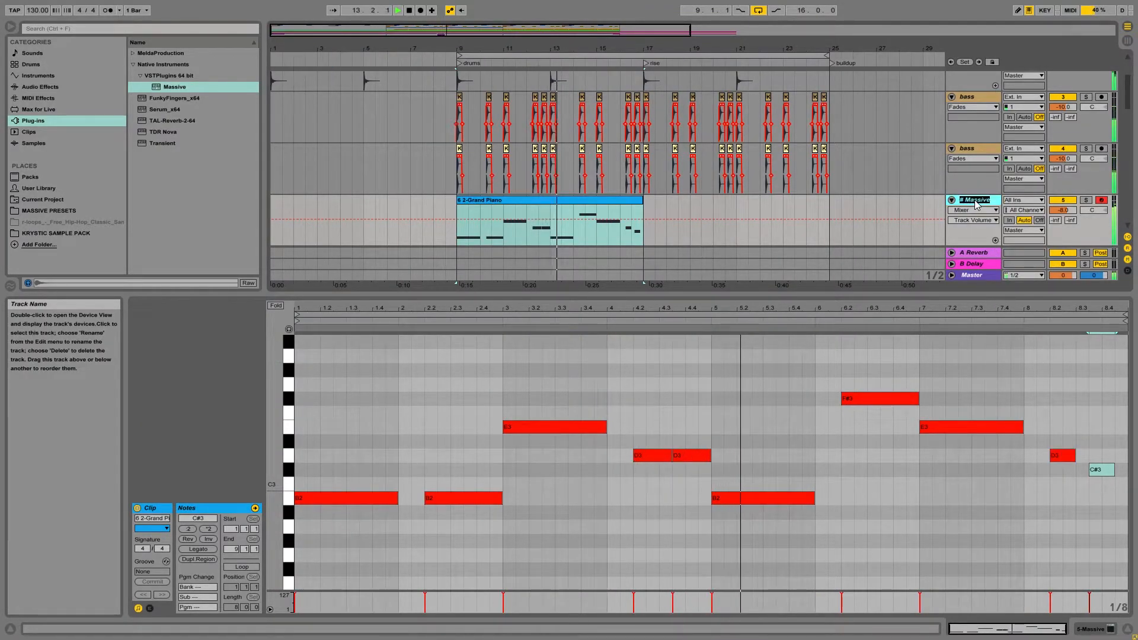
pyautogui.press('BackSpace')
pyautogui.write('intro sub')
pyautogui.press('Return')
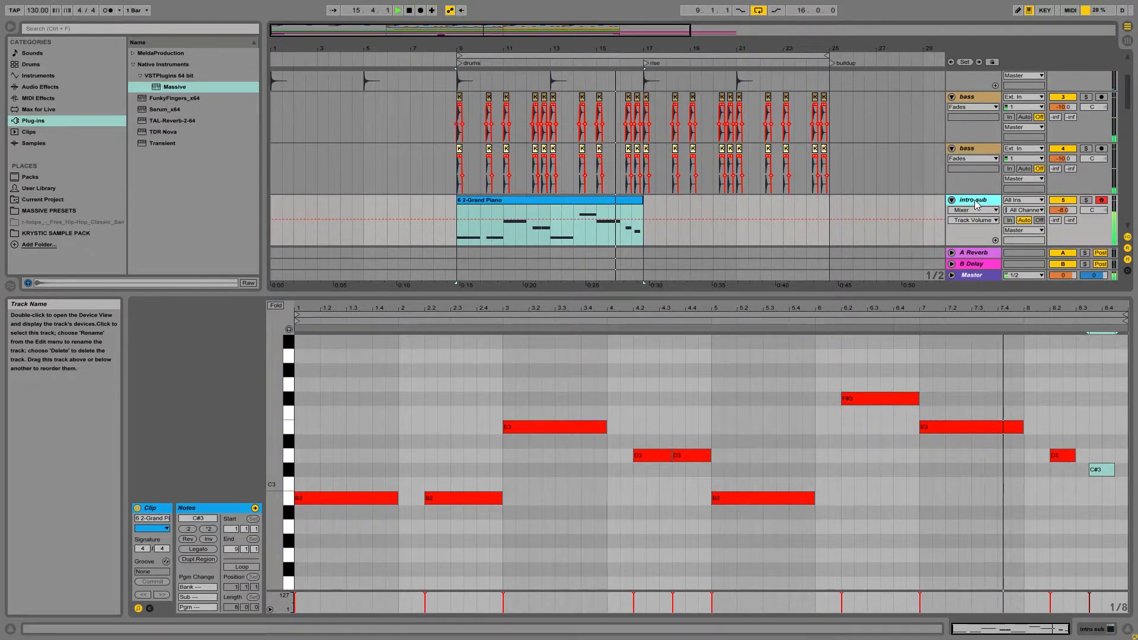
# Set the intro sub volume to -12 dB and duplicate its clip into the rise at bars 17 to 25.
pyautogui.moveTo(1065, 208); pyautogui.dragTo(1071, 211)
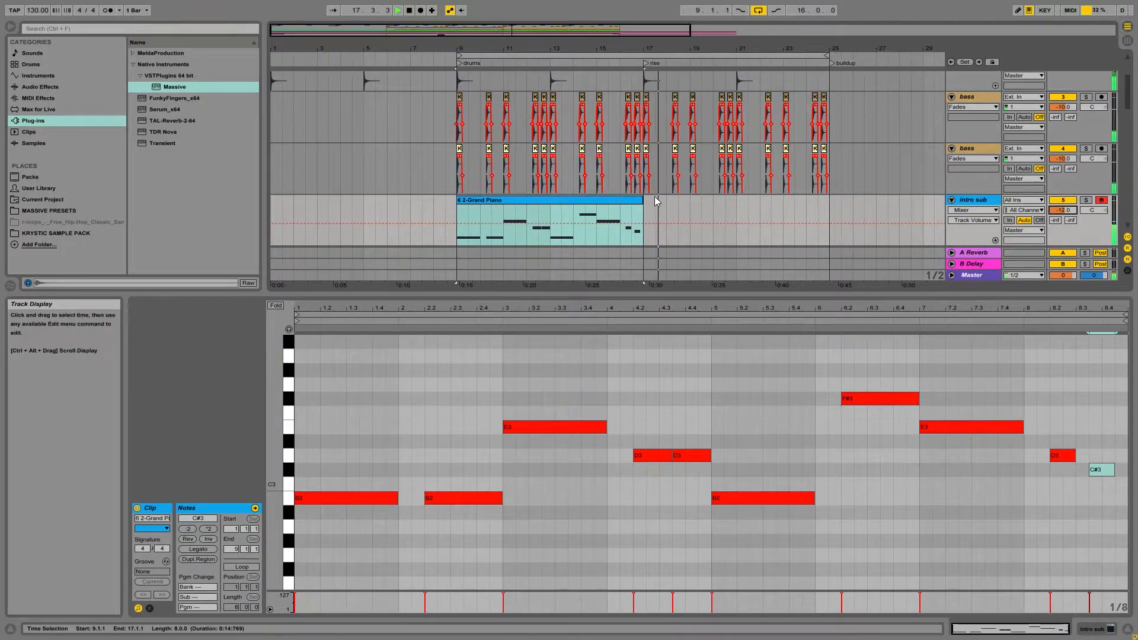
pyautogui.hotkey('ctrl', 'd')
# Shrink the clip view, open the bryson bass track's devices and solo the track for playback from bar 17.
pyautogui.scroll(-5, 633, 212)
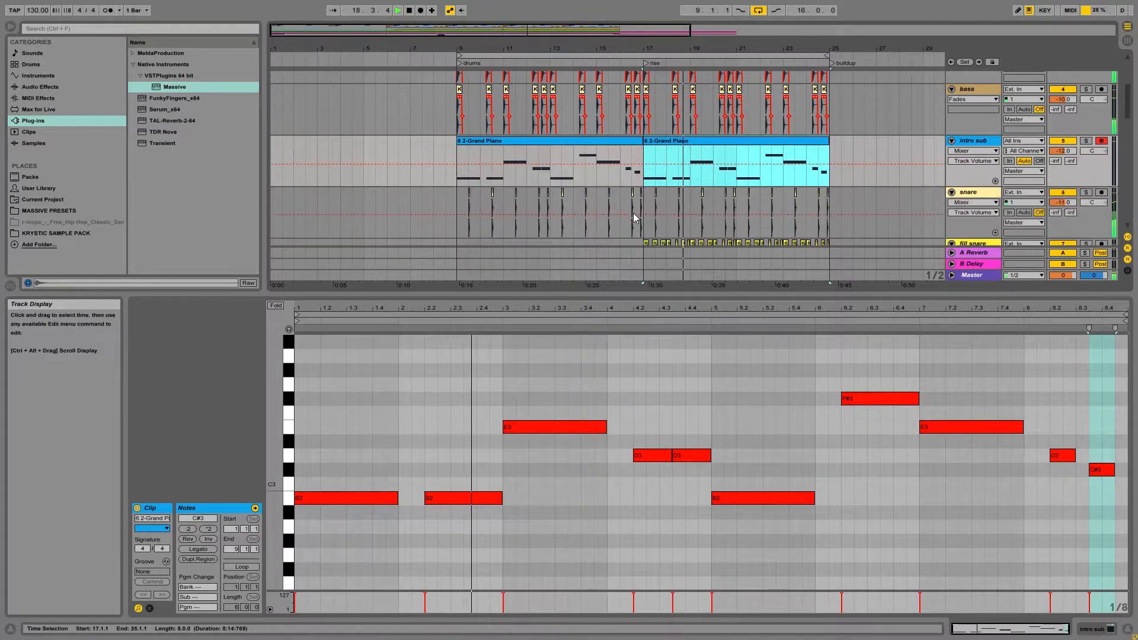
pyautogui.moveTo(658, 292); pyautogui.dragTo(655, 402)
pyautogui.scroll(-8, 654, 193)
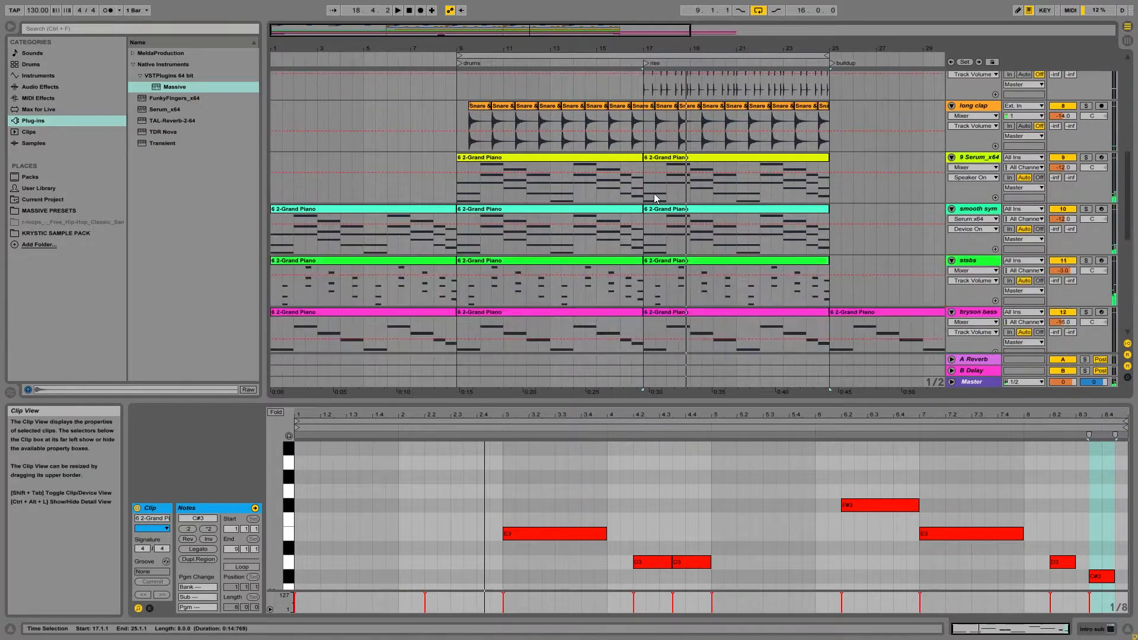
pyautogui.click(969, 194)
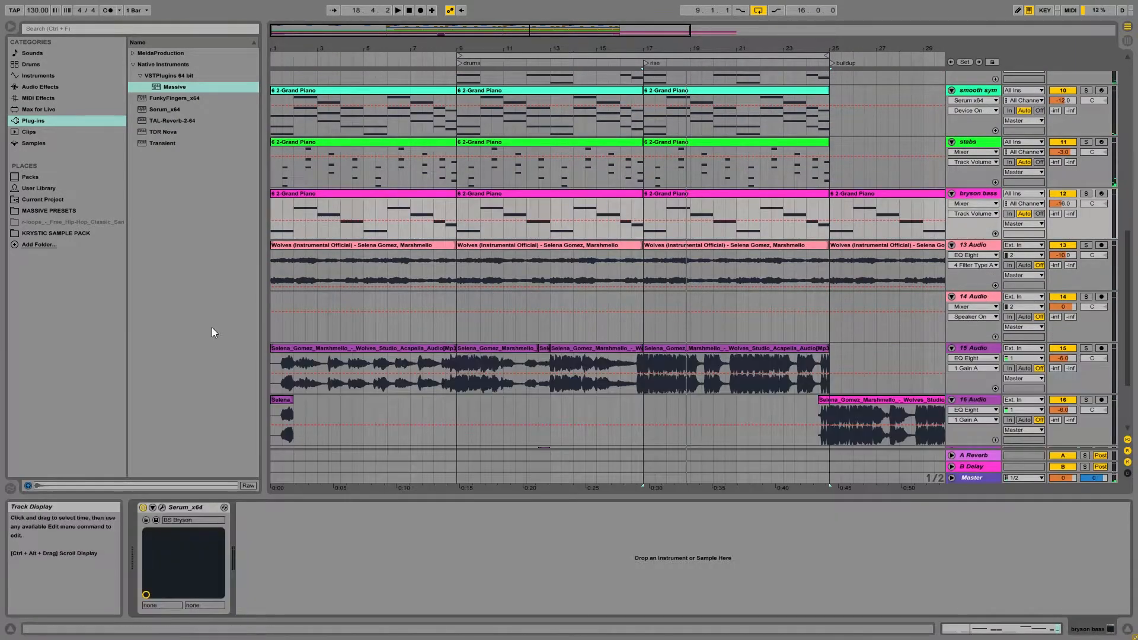
pyautogui.click(1086, 194)
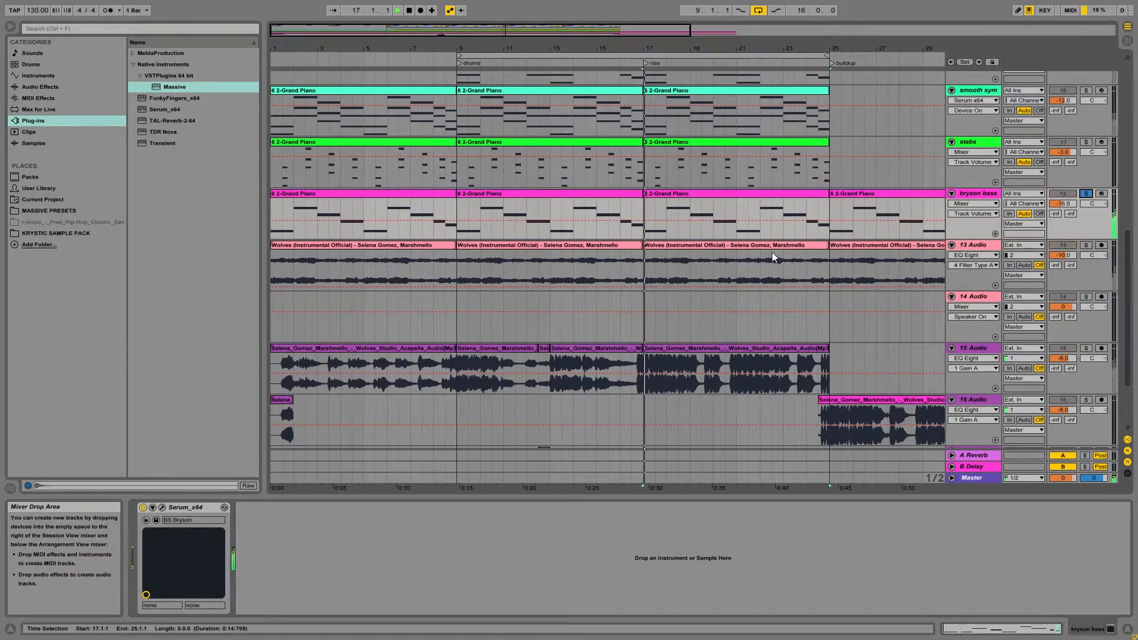
# Add an EQ Eight to the bryson bass with a low cut near 58 Hz and a slight boost on band 2.
pyautogui.click(48, 87)
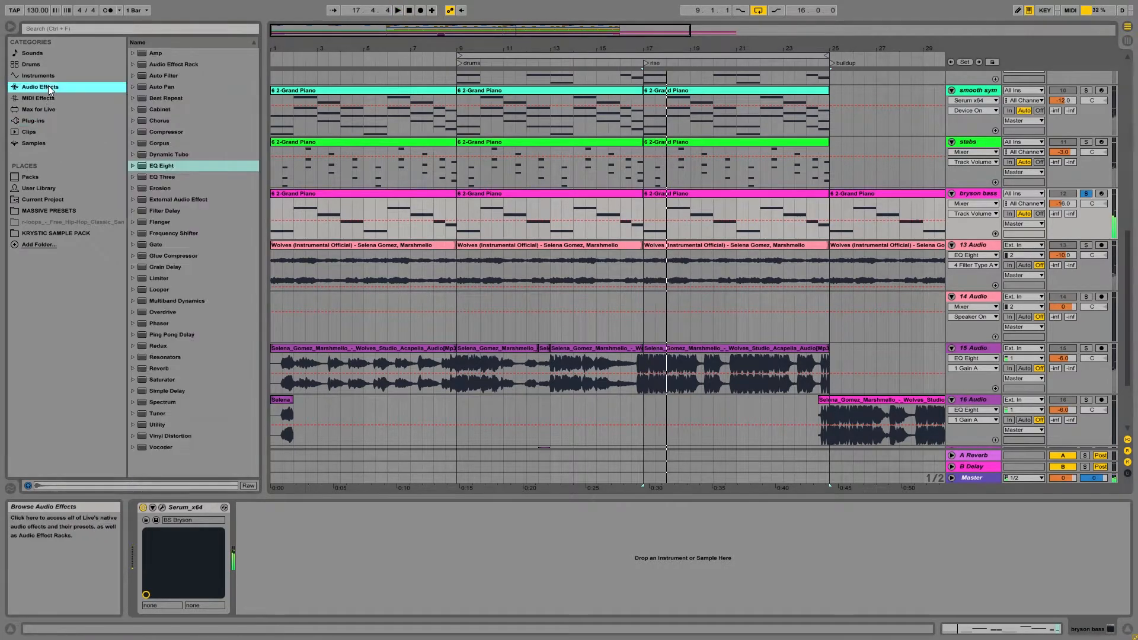
pyautogui.moveTo(149, 166); pyautogui.dragTo(162, 165)
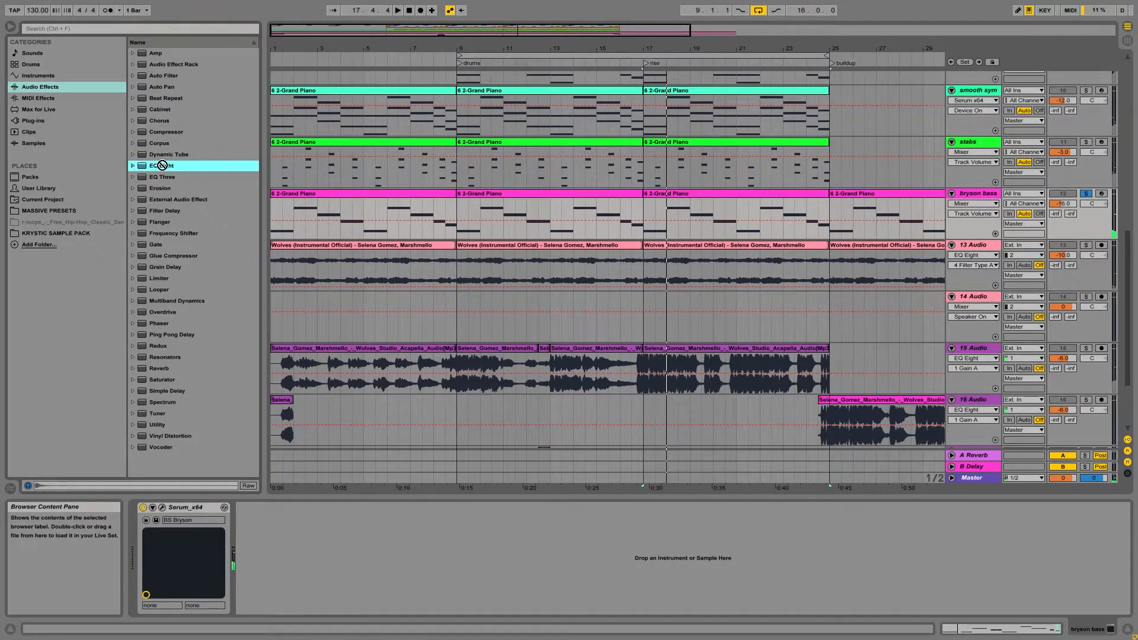
pyautogui.click(278, 598)
pyautogui.moveTo(162, 165); pyautogui.dragTo(290, 560)
pyautogui.click(277, 546)
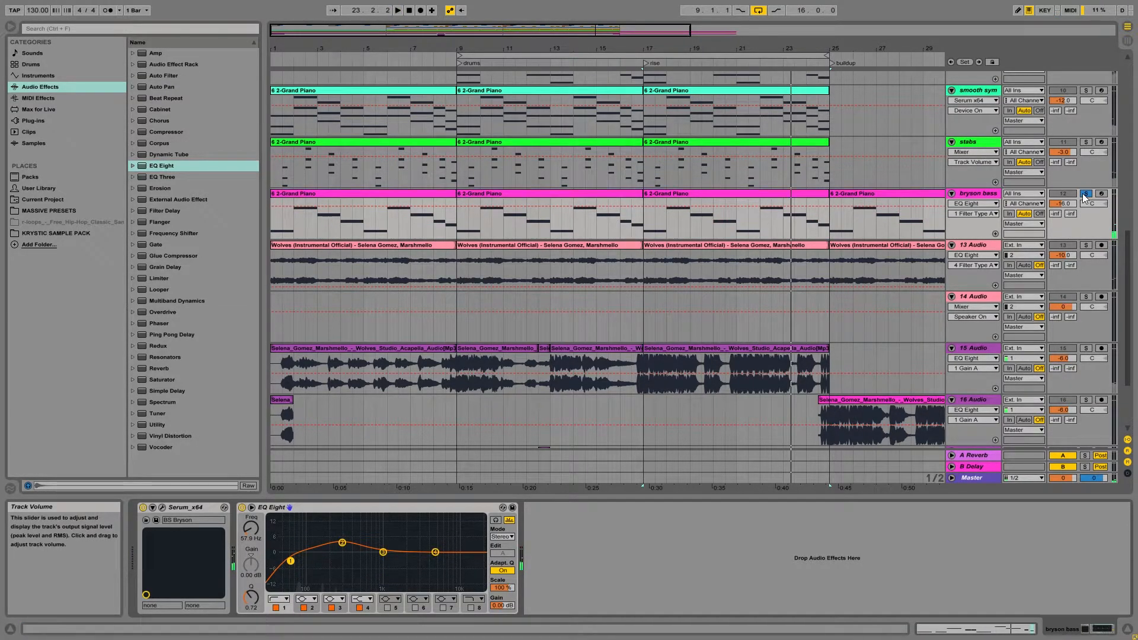
# Unsolo the bryson bass and play the full mix in the drums and rise sections.
pyautogui.press('space')
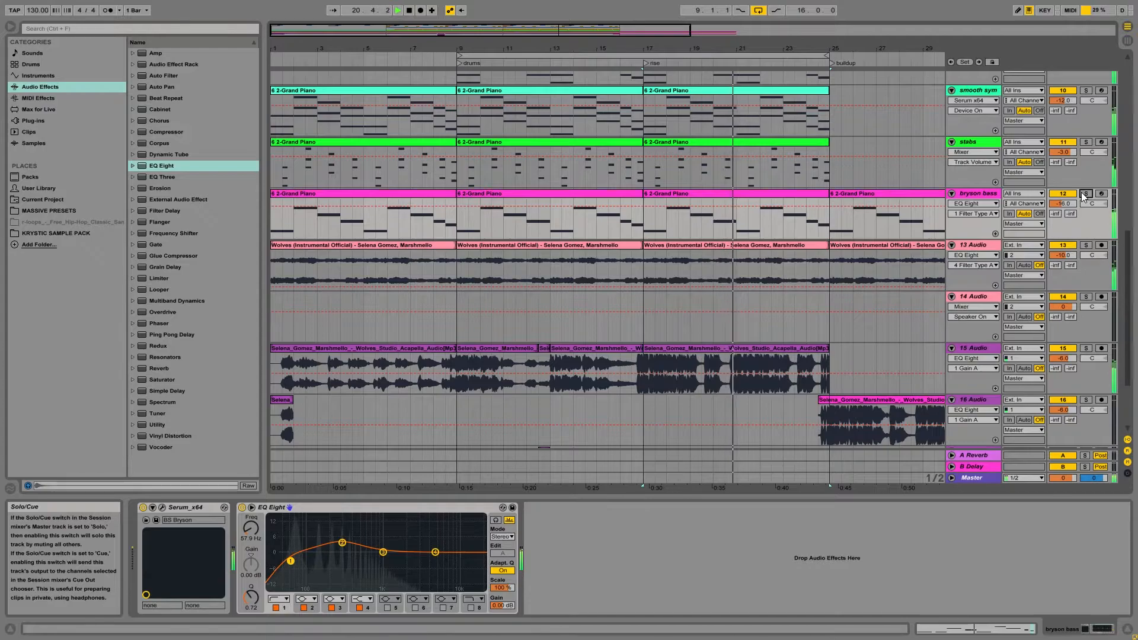
pyautogui.press('space')
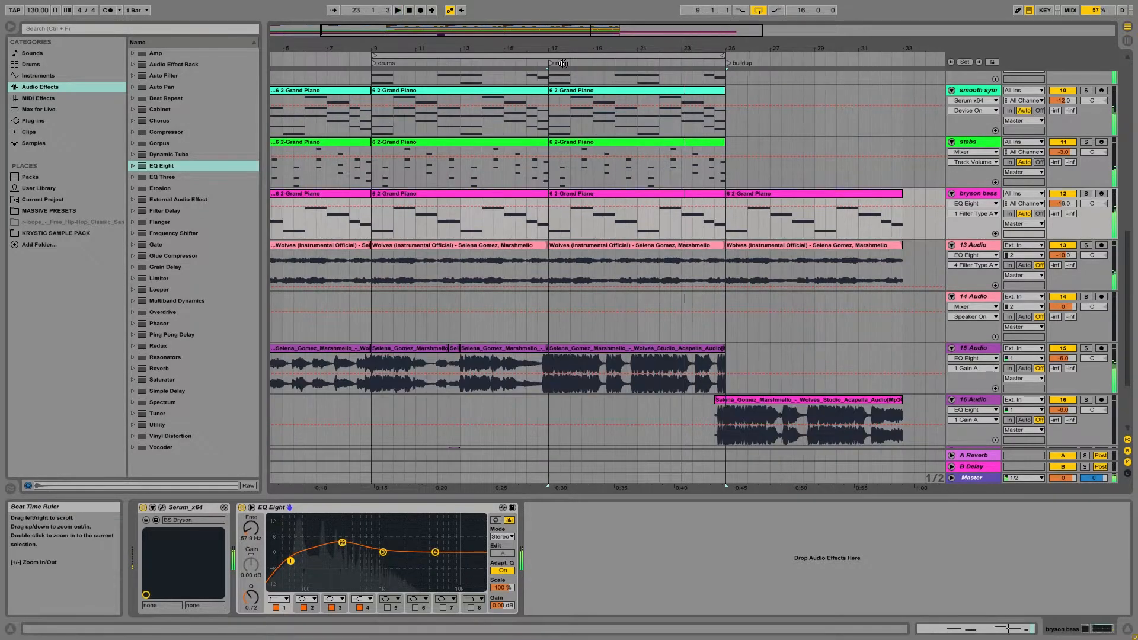
pyautogui.click(593, 55)
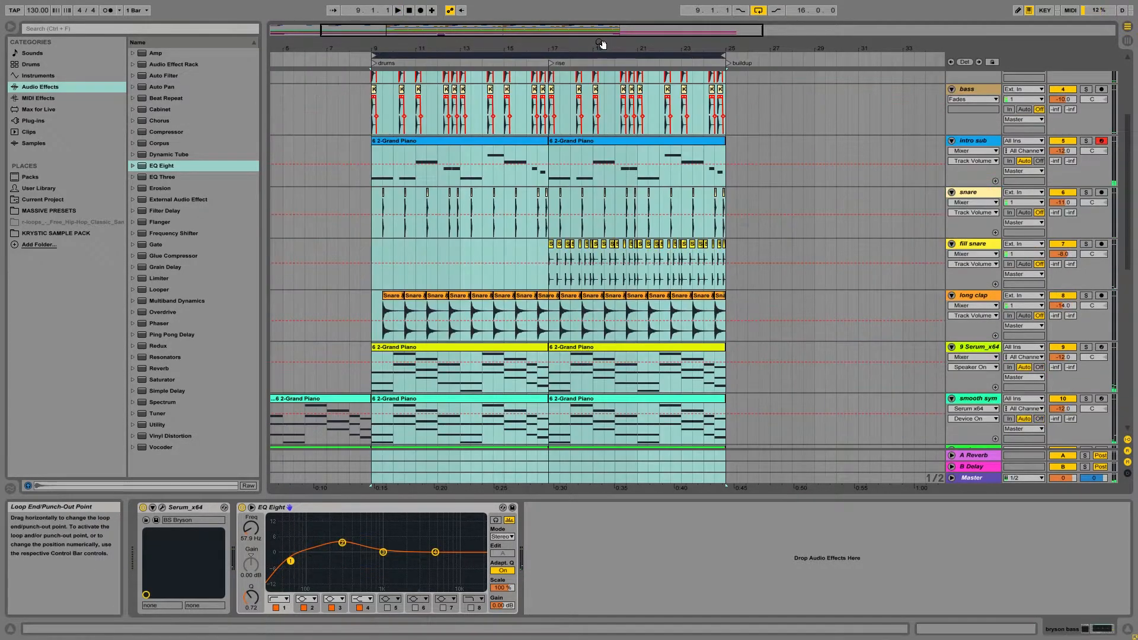
pyautogui.moveTo(465, 45); pyautogui.dragTo(403, 47)
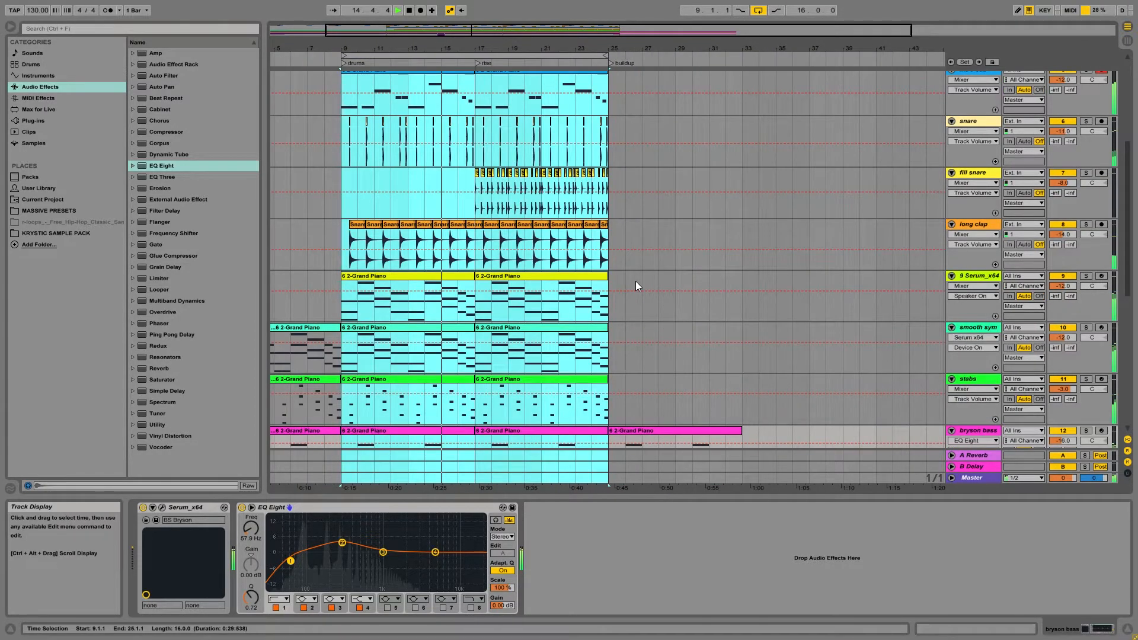
# Place Hi Hat (7) hits and a longer hi-hat sample on two new audio tracks below long clap in bar 9.
pyautogui.click(977, 173)
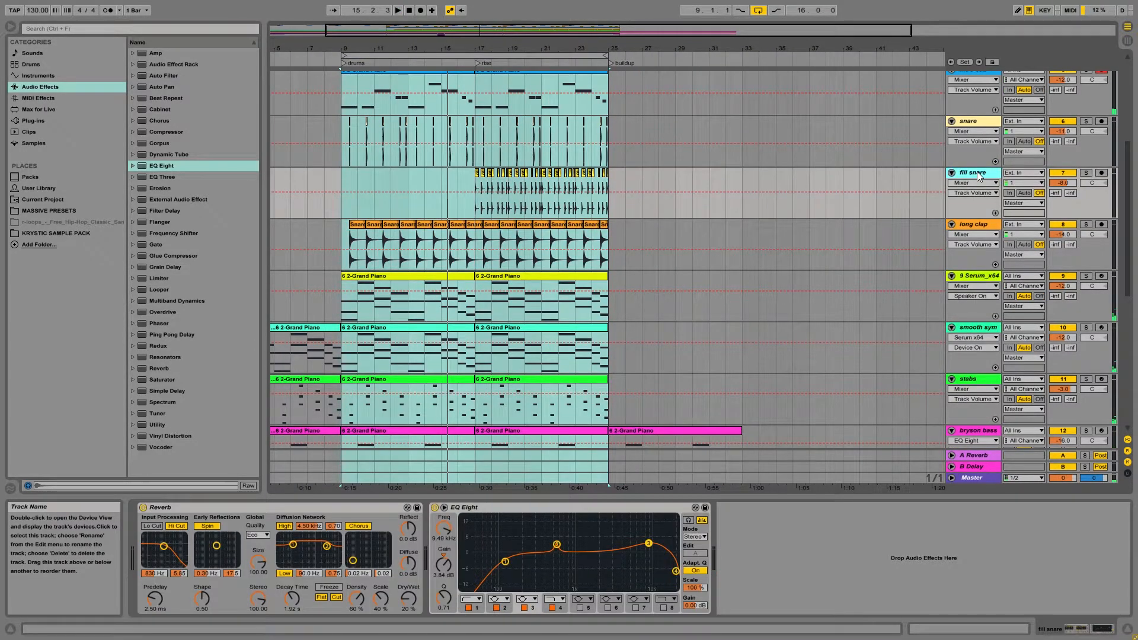
pyautogui.click(972, 225)
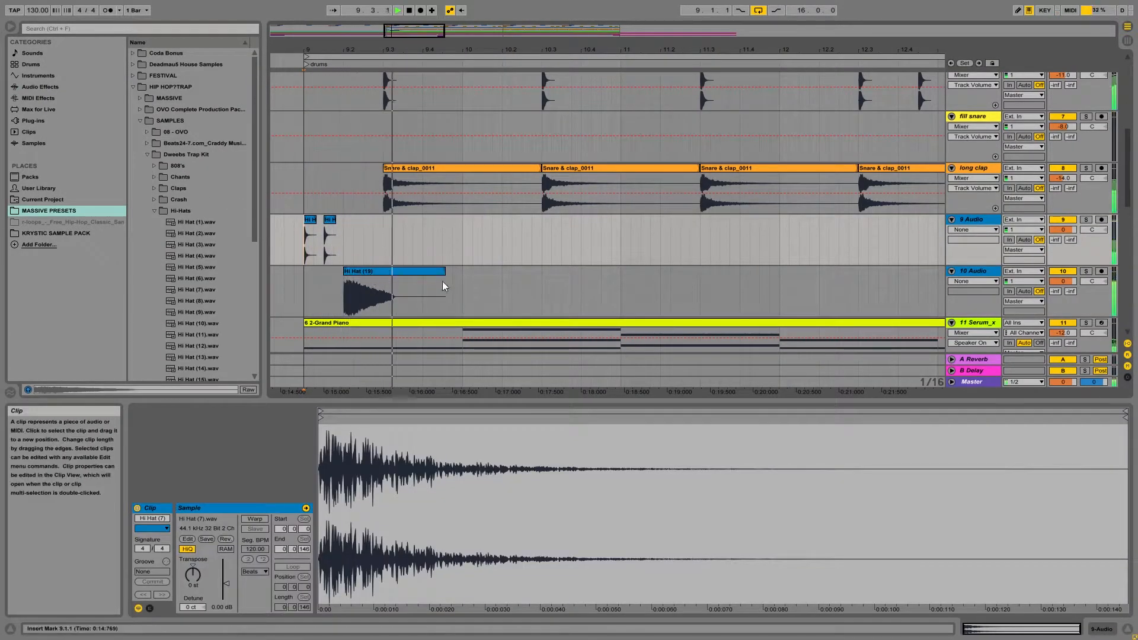
pyautogui.moveTo(404, 50); pyautogui.dragTo(404, 26)
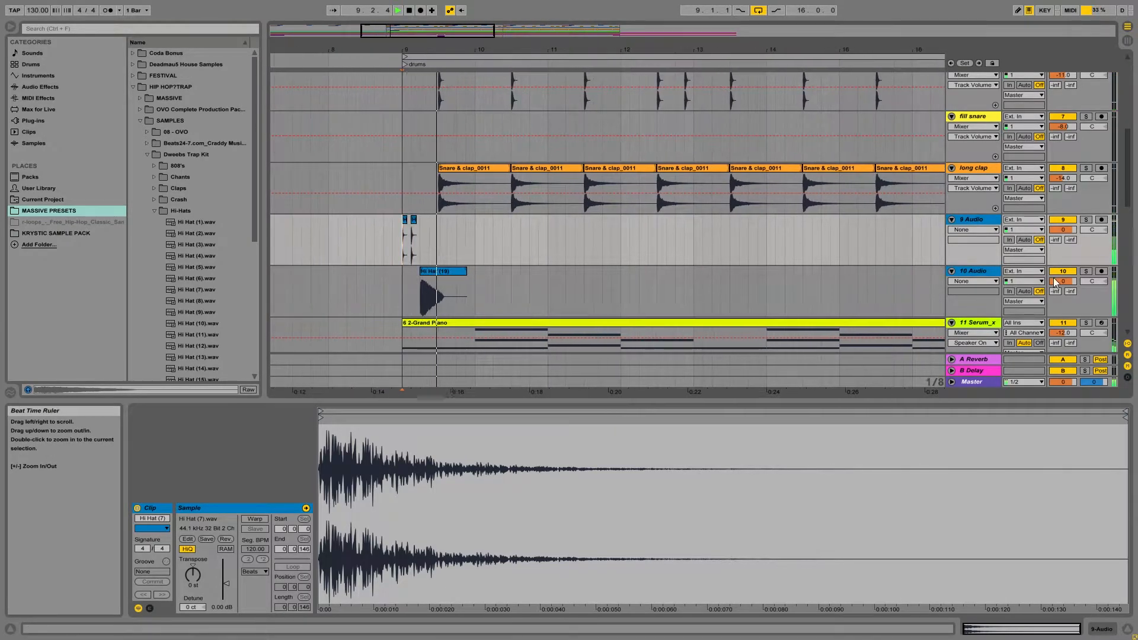
# Set the mixer volumes of the hi-hat tracks to -15 dB on 10 Audio and -14 dB on 9 Audio.
pyautogui.click(1128, 41)
pyautogui.press('space')
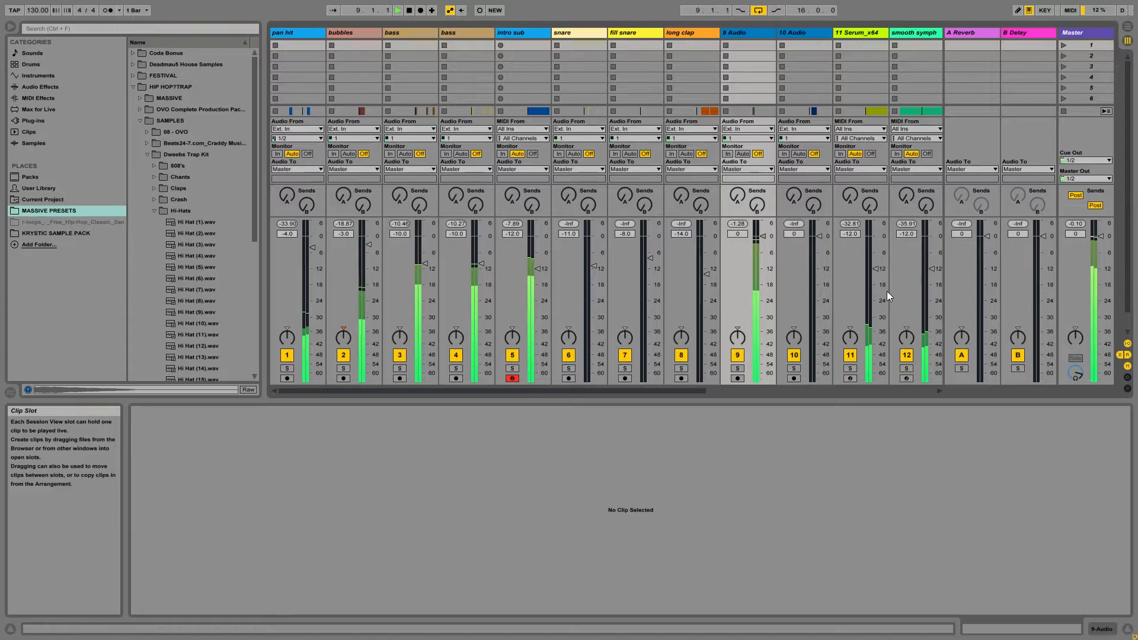
pyautogui.click(802, 232)
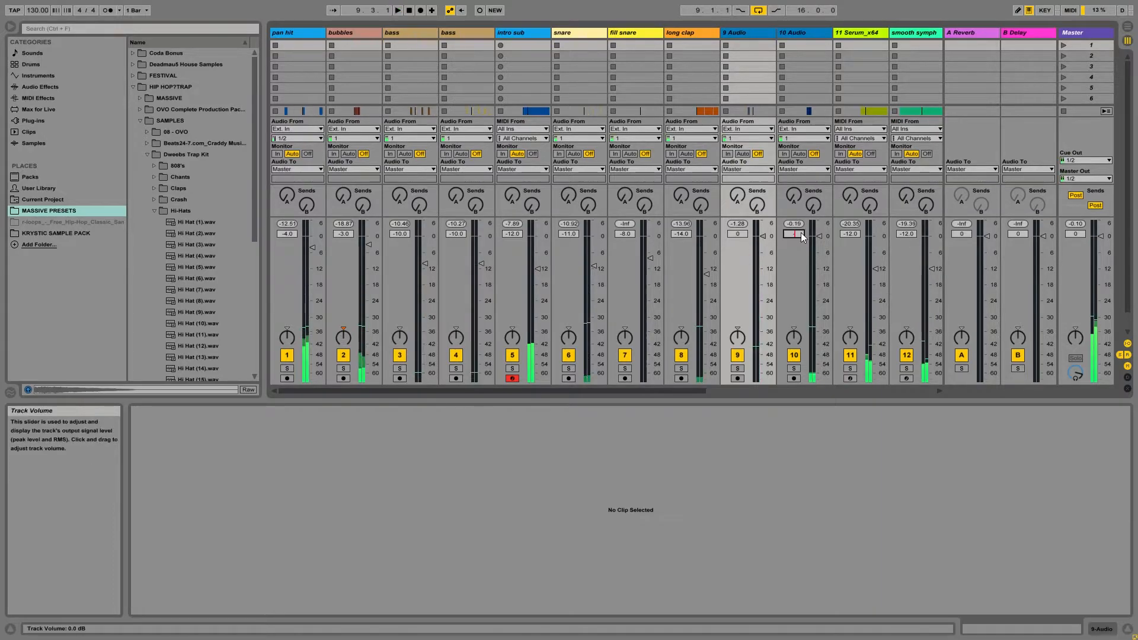
pyautogui.write('-15')
pyautogui.press('Return')
pyautogui.click(736, 234)
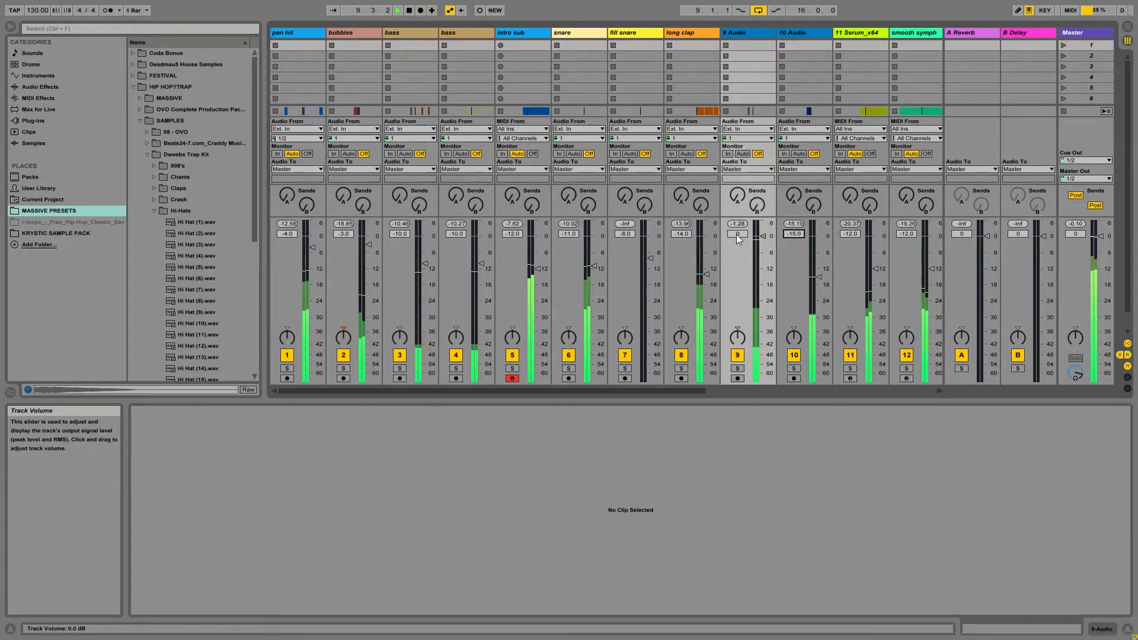
pyautogui.press('Tab')
# Extend the hi-hats into an eight-bar pattern with fast rolls and move it into the rise at bars 17 to 25.
pyautogui.click(535, 205)
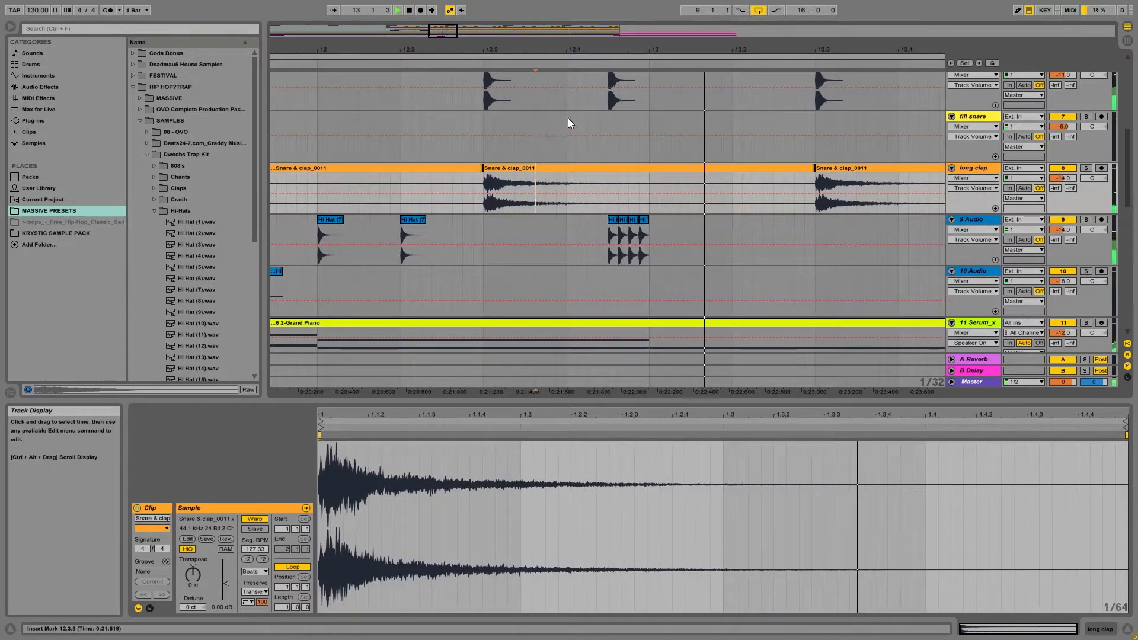
pyautogui.moveTo(521, 53); pyautogui.dragTo(522, 48)
pyautogui.moveTo(393, 50); pyautogui.dragTo(427, 54)
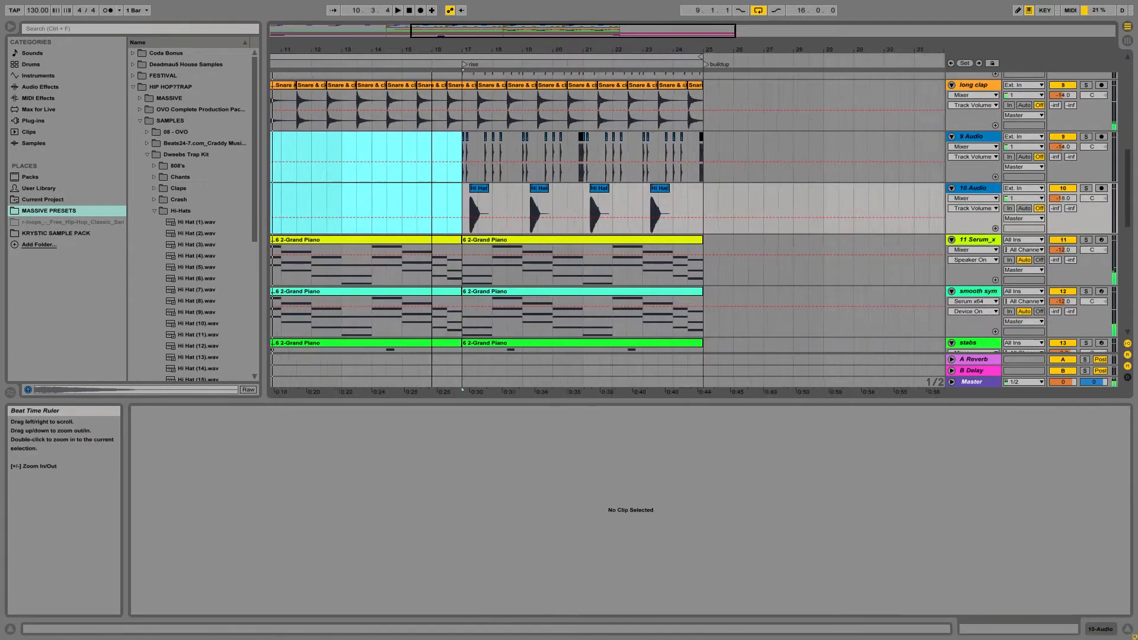
# Move the loop to bars 17 to 33 and play the rise while reviewing the hi-hat, synth and vocal tracks.
pyautogui.moveTo(446, 54); pyautogui.dragTo(500, 63)
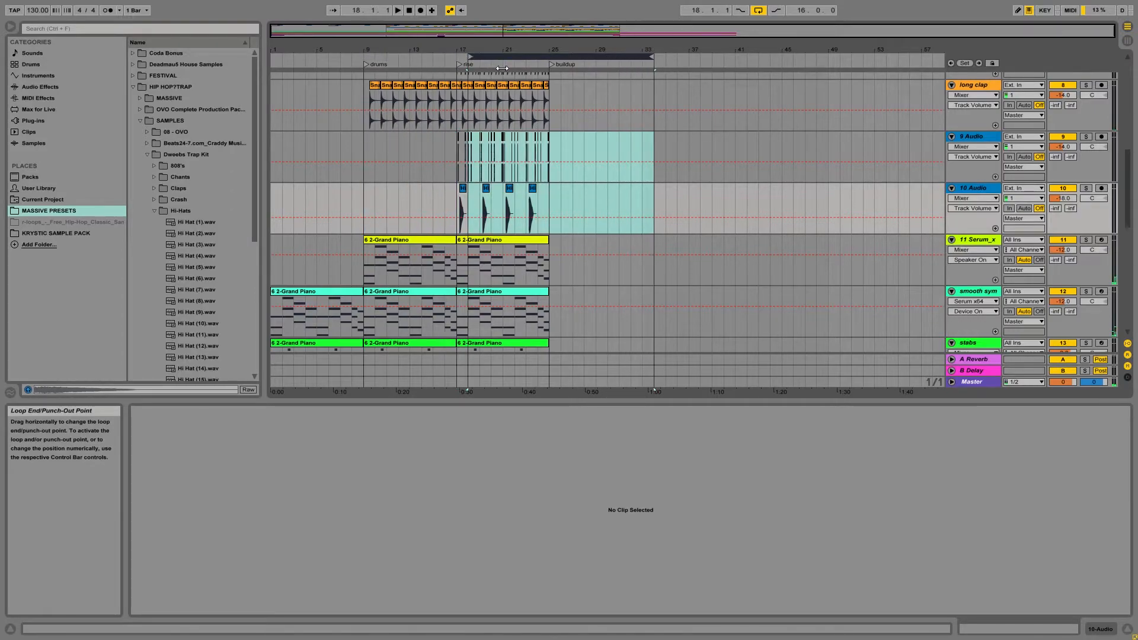
pyautogui.press('space')
pyautogui.scroll(-4, 561, 209)
pyautogui.scroll(-5, 560, 215)
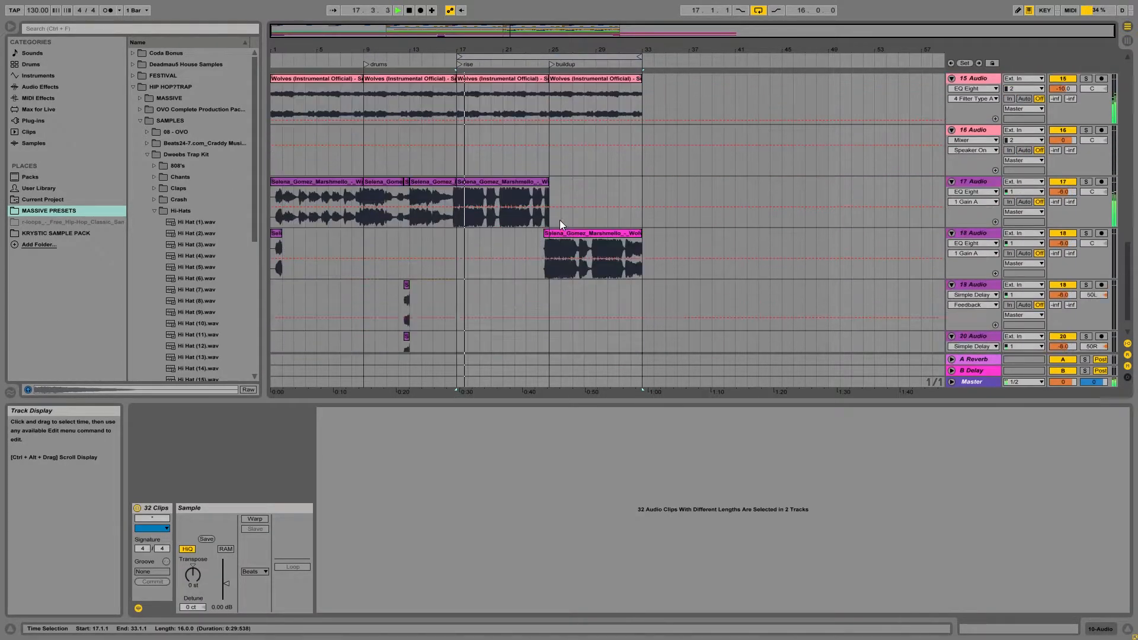
pyautogui.scroll(-1, 559, 222)
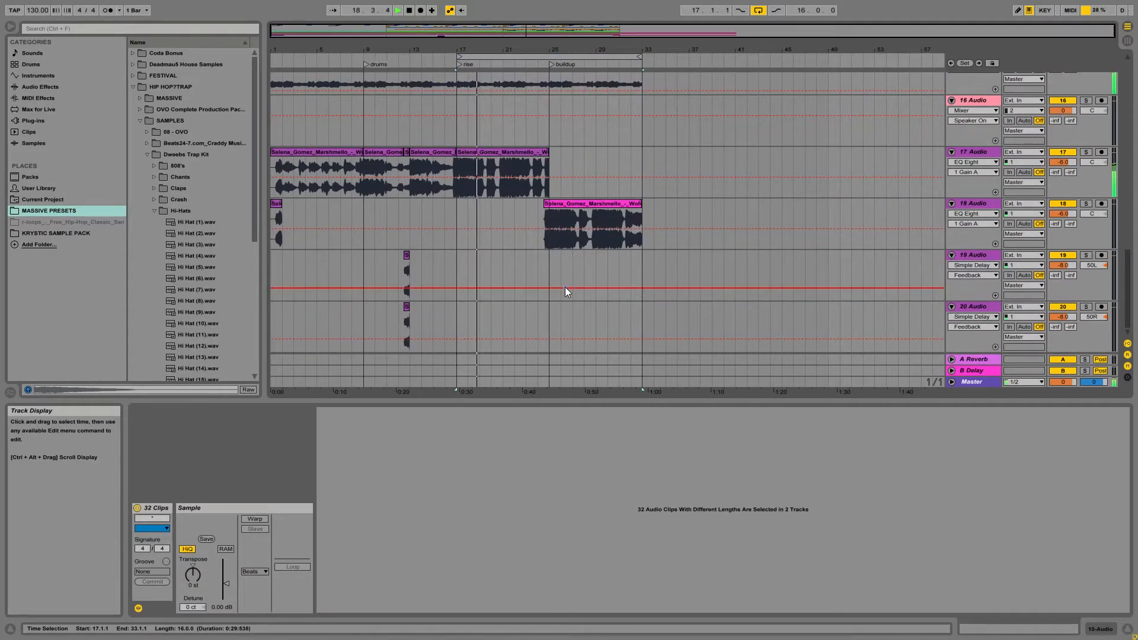
pyautogui.scroll(7, 564, 285)
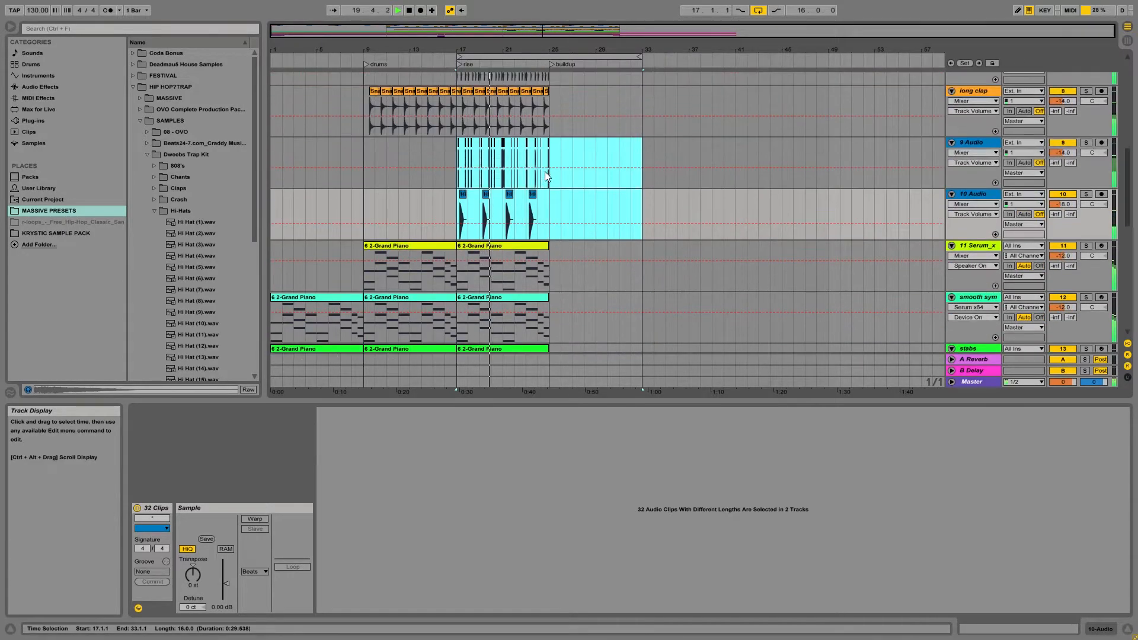
# Place the Crash (9) sample at bar 17 on a new audio track below 10 Audio.
pyautogui.press('space')
pyautogui.click(981, 194)
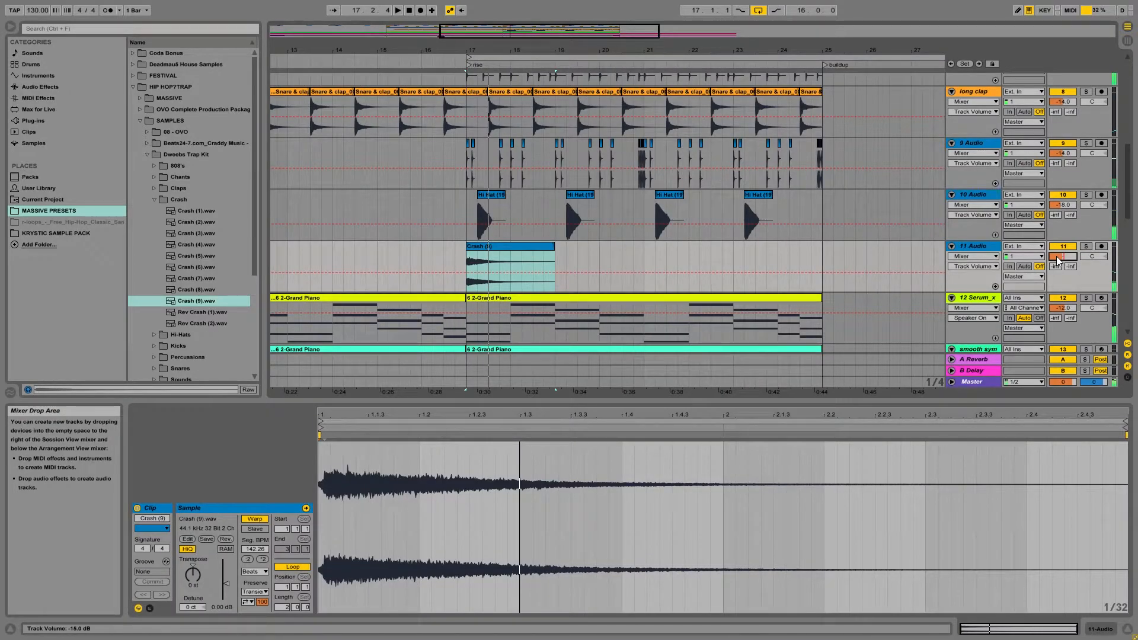
# Turn off warping on the Crash (9) clip at bar 17 and trim the clip's start to the hit.
pyautogui.click(255, 519)
pyautogui.moveTo(321, 418); pyautogui.dragTo(325, 418)
pyautogui.click(545, 245)
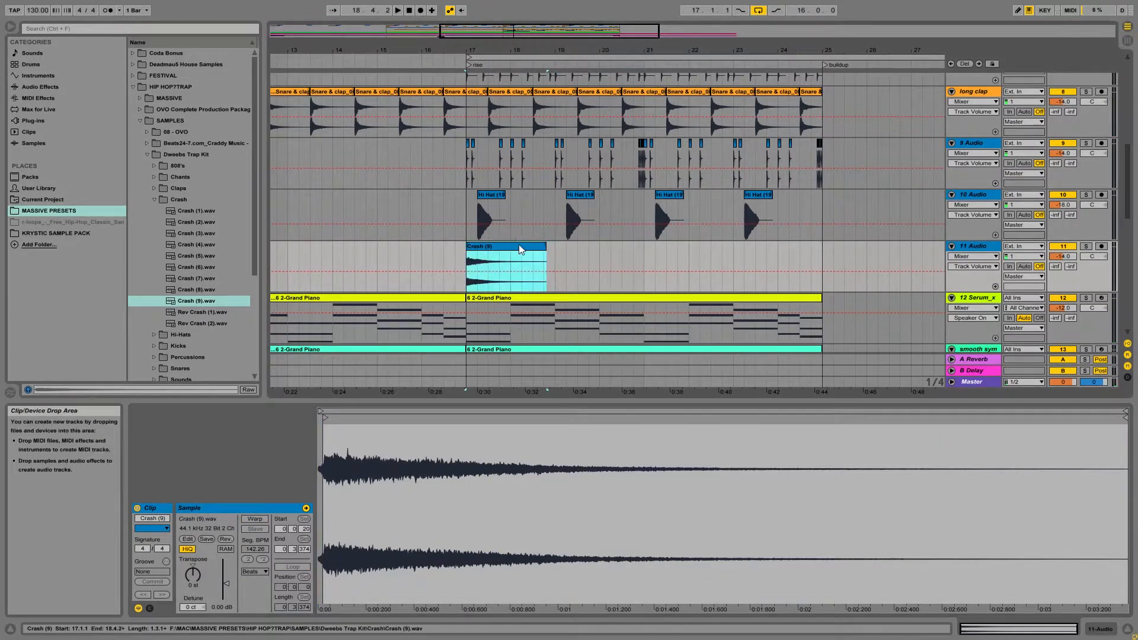
# Add a reversed copy of the crash leading into bar 17 and copy the crash pair to an earlier section start.
pyautogui.moveTo(525, 257); pyautogui.dragTo(433, 252)
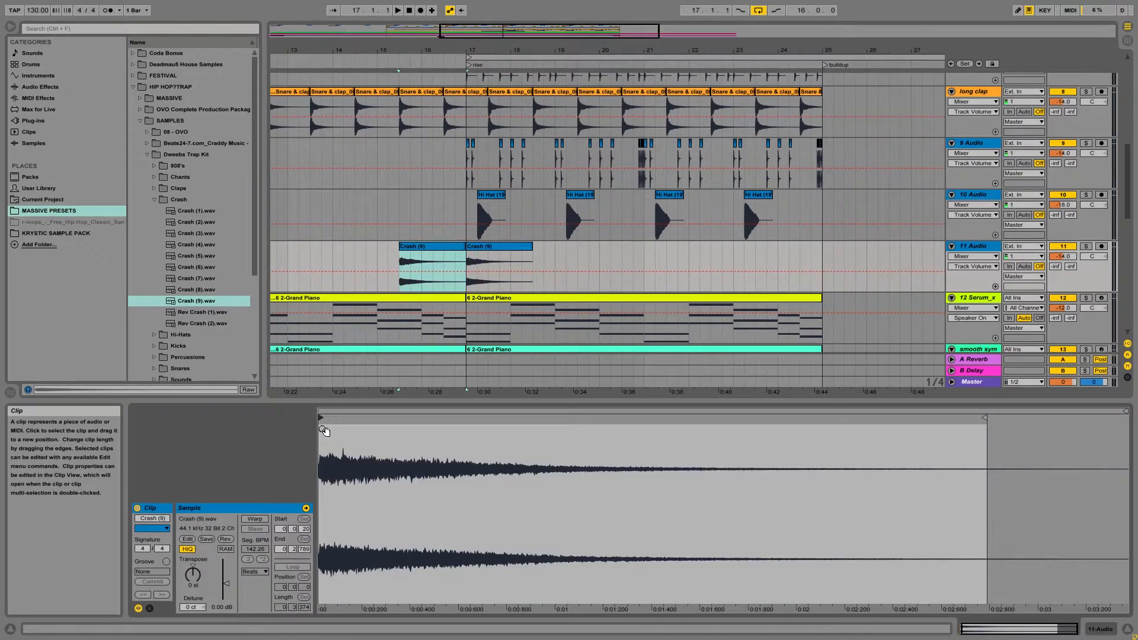
pyautogui.click(225, 539)
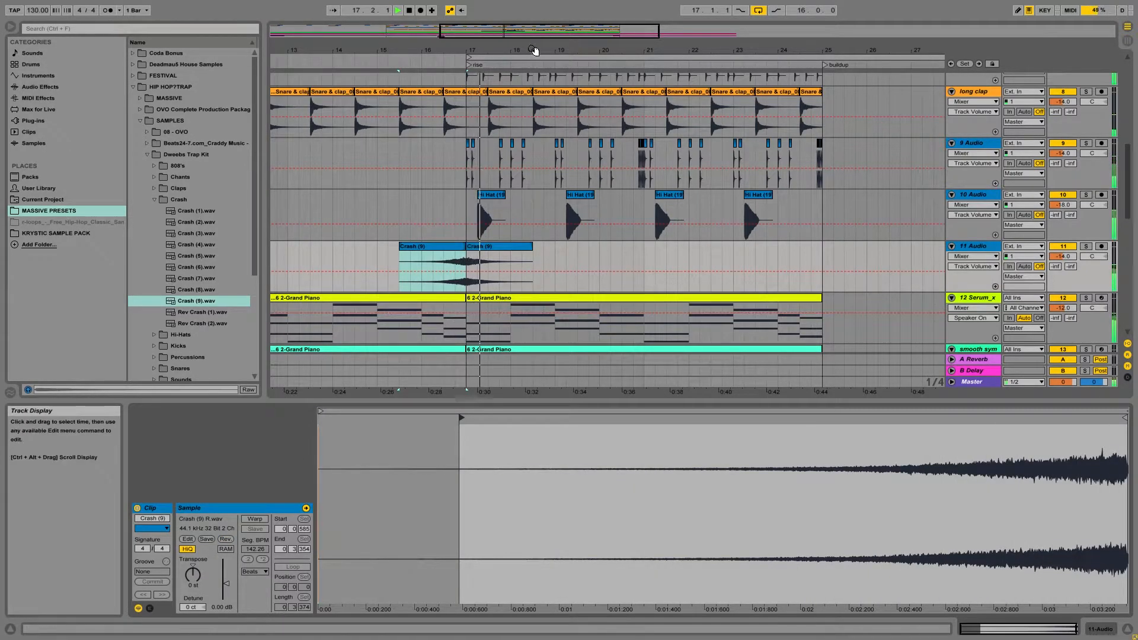
pyautogui.press('-')
pyautogui.press('-')
pyautogui.keyDown('shift'); pyautogui.click(519, 248); pyautogui.keyUp('shift')
pyautogui.moveTo(519, 249); pyautogui.dragTo(376, 242)
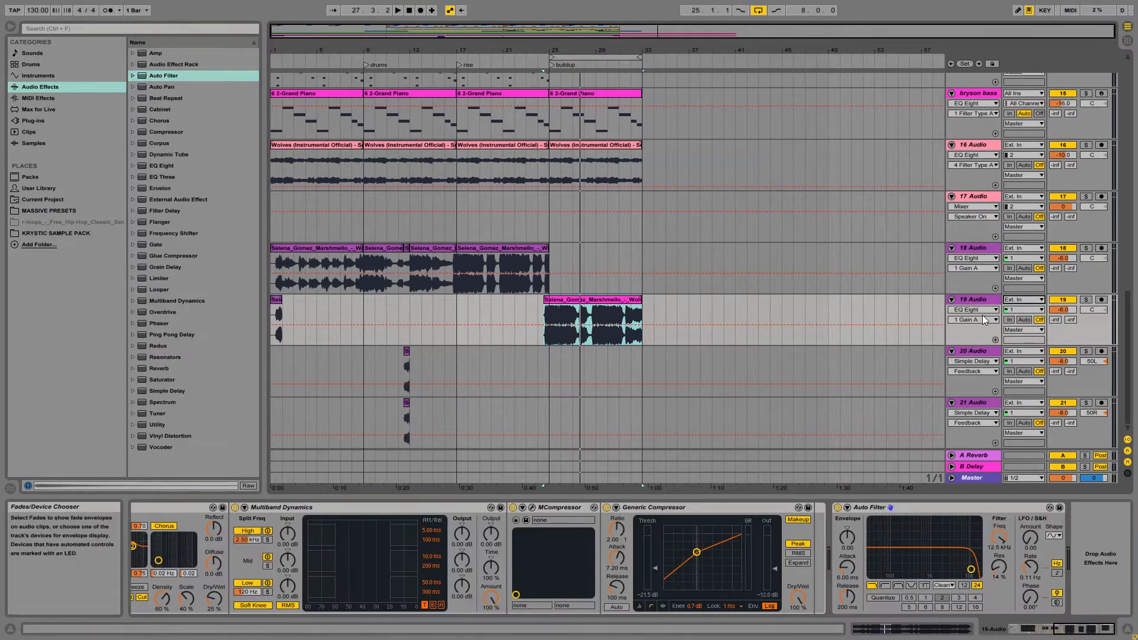
# Automate the Auto Filter frequency on 19 Audio as a ramp rising from 26.0 Hz between bars 25 and 33.
pyautogui.click(982, 310)
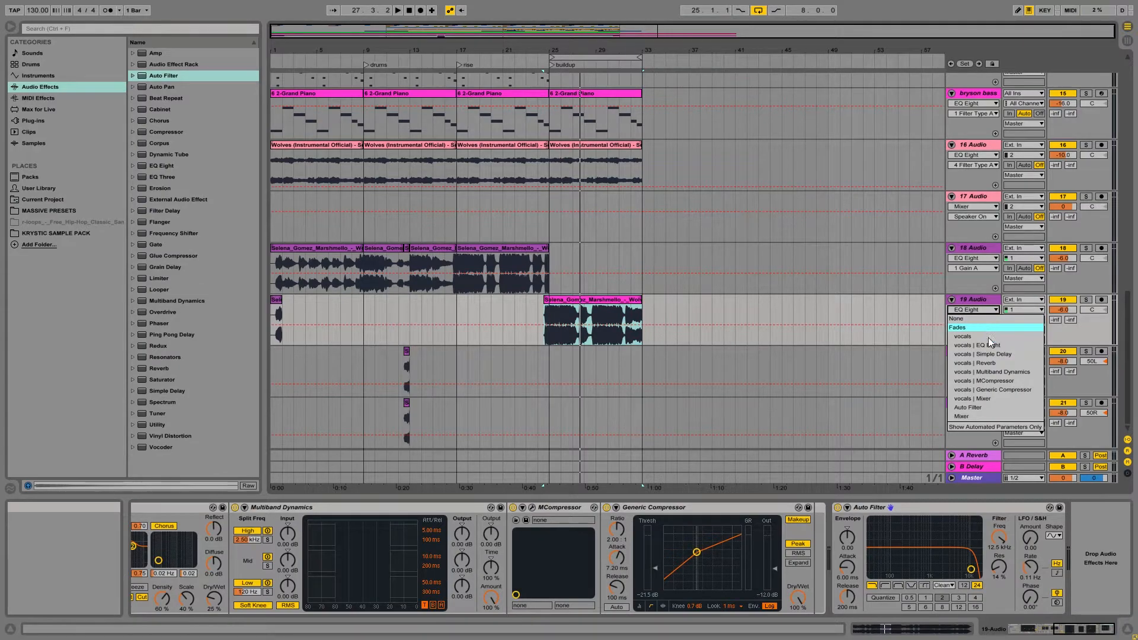
pyautogui.click(998, 409)
pyautogui.click(964, 320)
pyautogui.click(969, 373)
pyautogui.moveTo(551, 323); pyautogui.dragTo(593, 344)
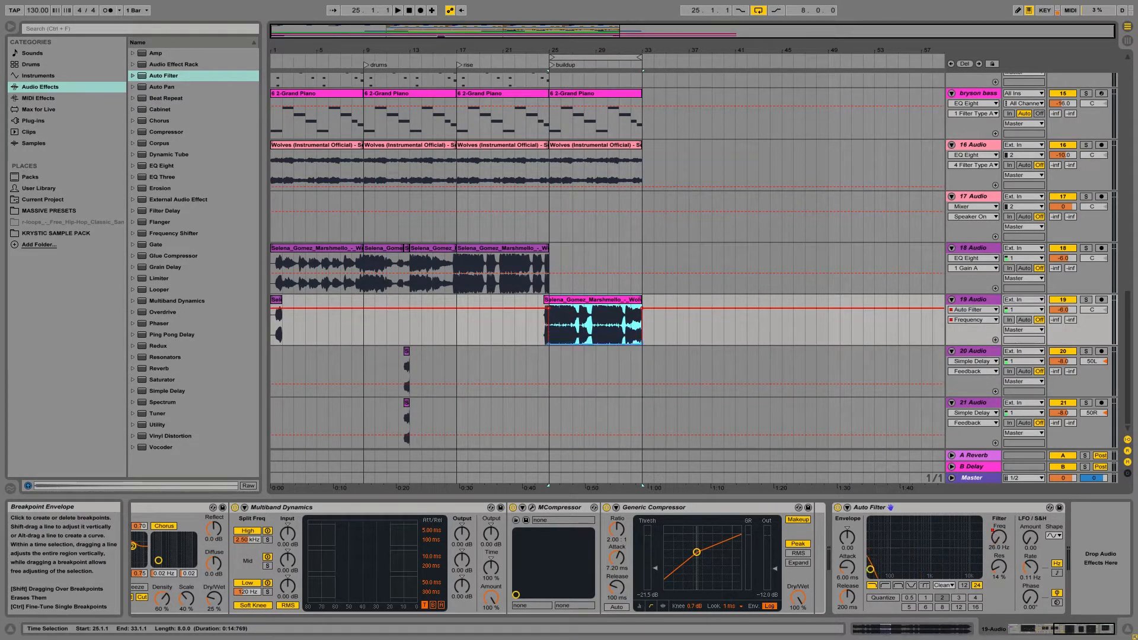
pyautogui.click(561, 329)
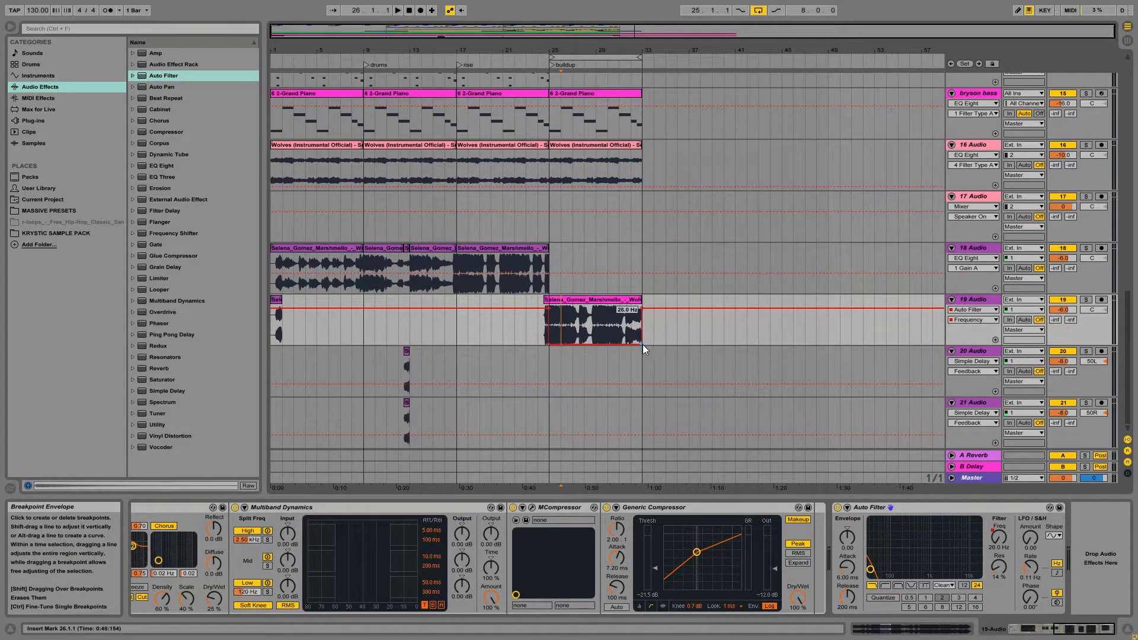
# Delete the part of the vocal clip on 19 Audio that lies before bar 25.
pyautogui.moveTo(558, 51); pyautogui.dragTo(515, 209)
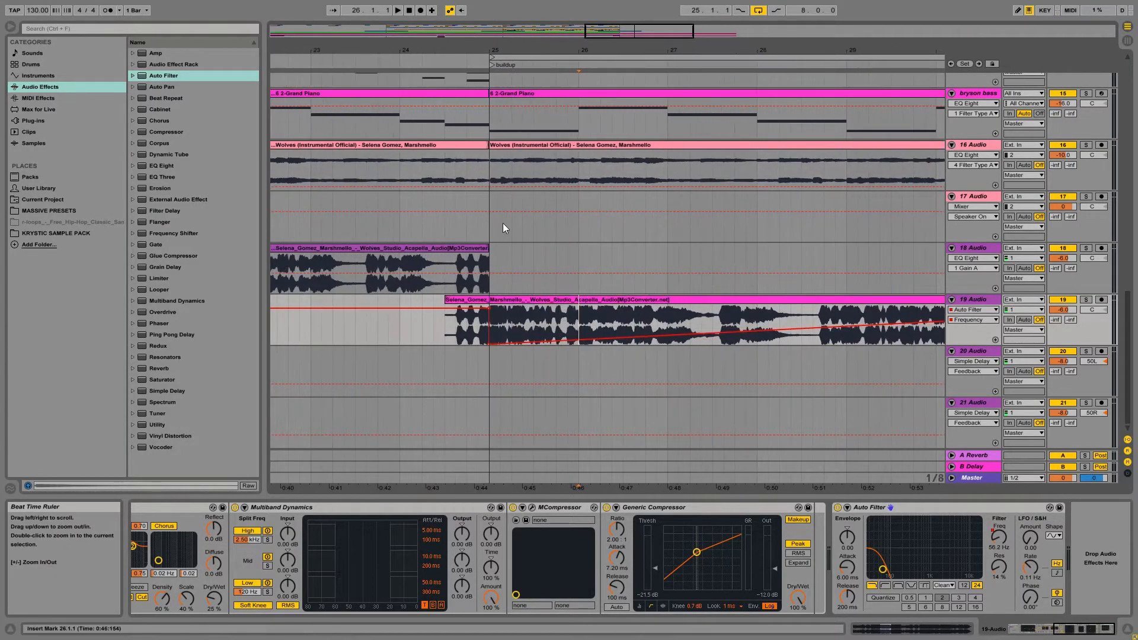
pyautogui.moveTo(485, 329); pyautogui.dragTo(446, 329)
pyautogui.press('Delete')
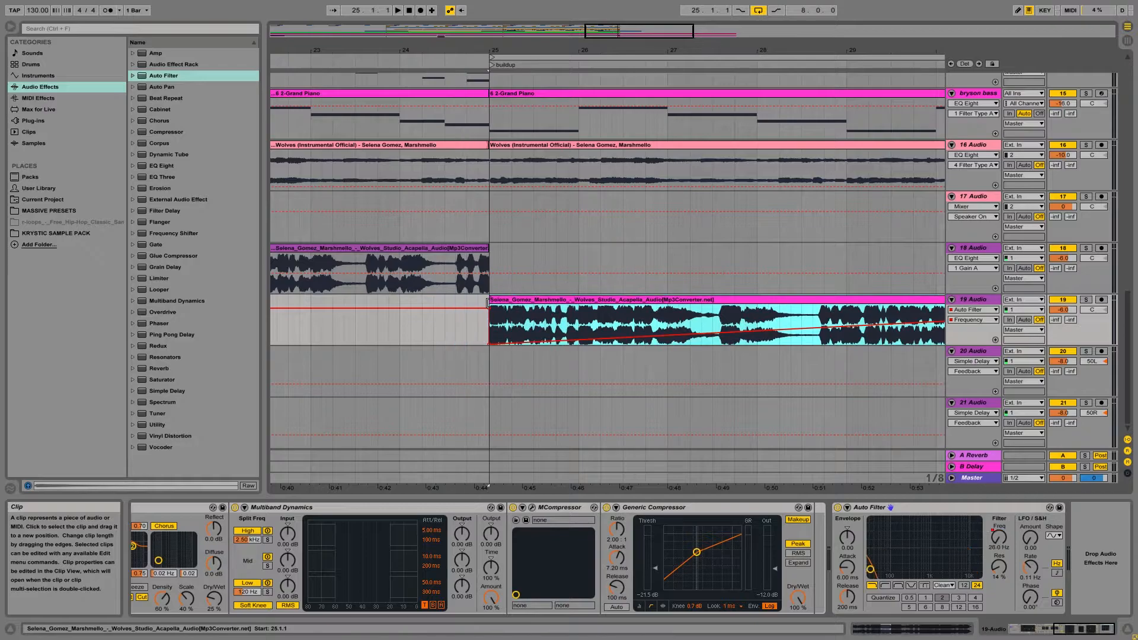
# Raise the start of the vocal's Auto Filter frequency ramp at bar 25 and play the buildup.
pyautogui.press('space')
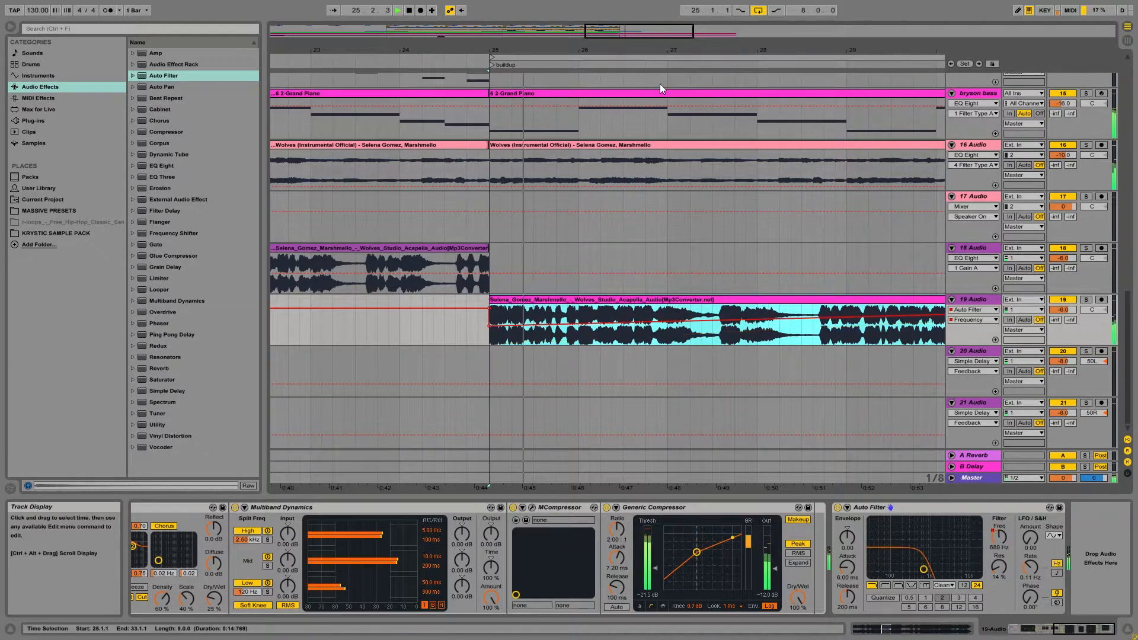
pyautogui.press('-')
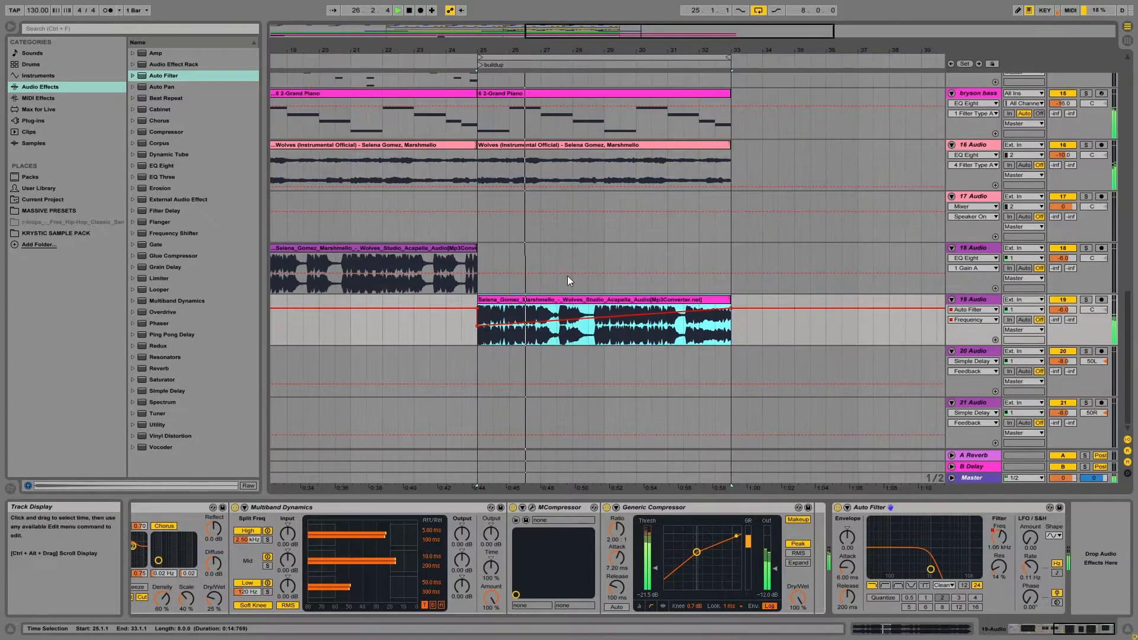
pyautogui.click(493, 334)
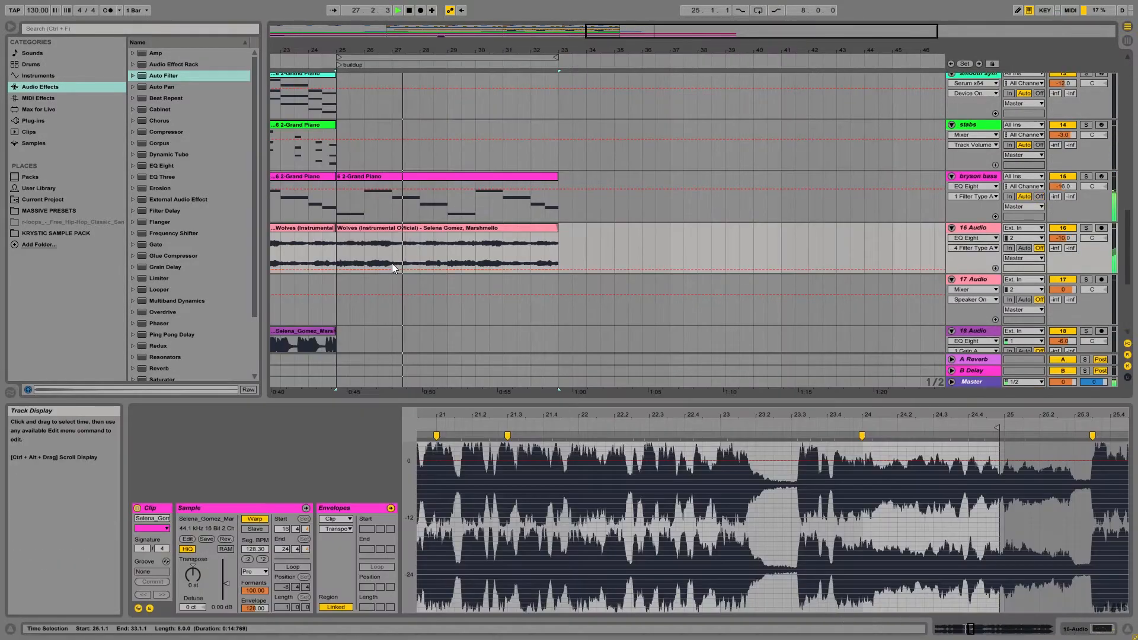
# Play the transition into the buildup at bar 25 while reviewing the drum, crash, synth, bass and vocal tracks.
pyautogui.scroll(5, 392, 264)
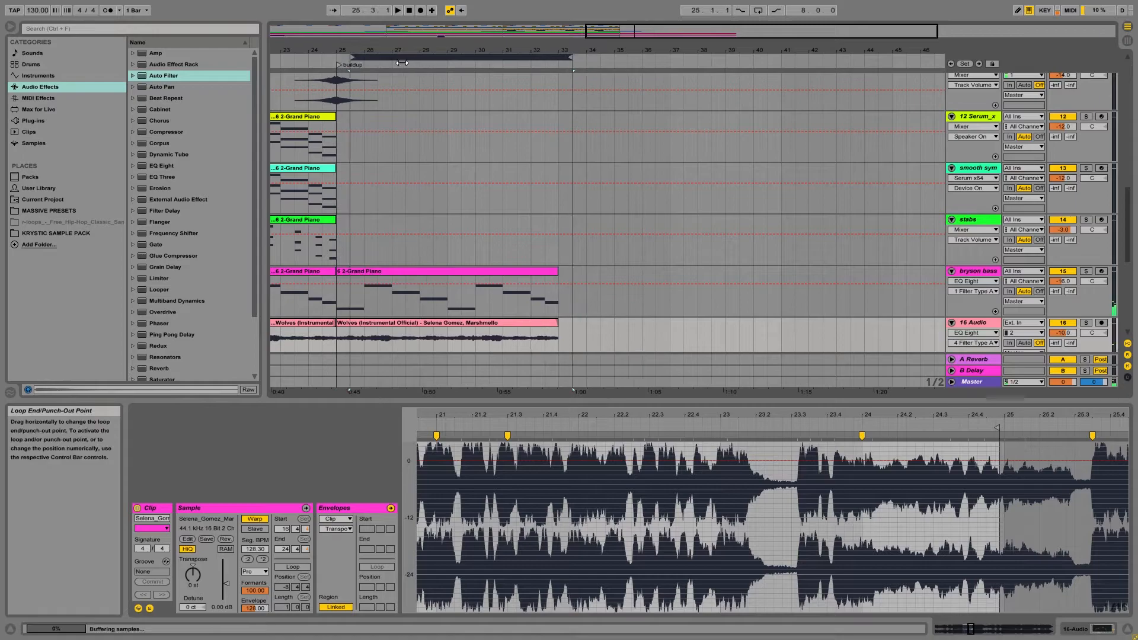
pyautogui.press('-')
pyautogui.scroll(4, 483, 232)
pyautogui.hotkey('ctrl', 'a')
pyautogui.scroll(-3, 479, 230)
pyautogui.press('space')
pyautogui.scroll(3, 449, 236)
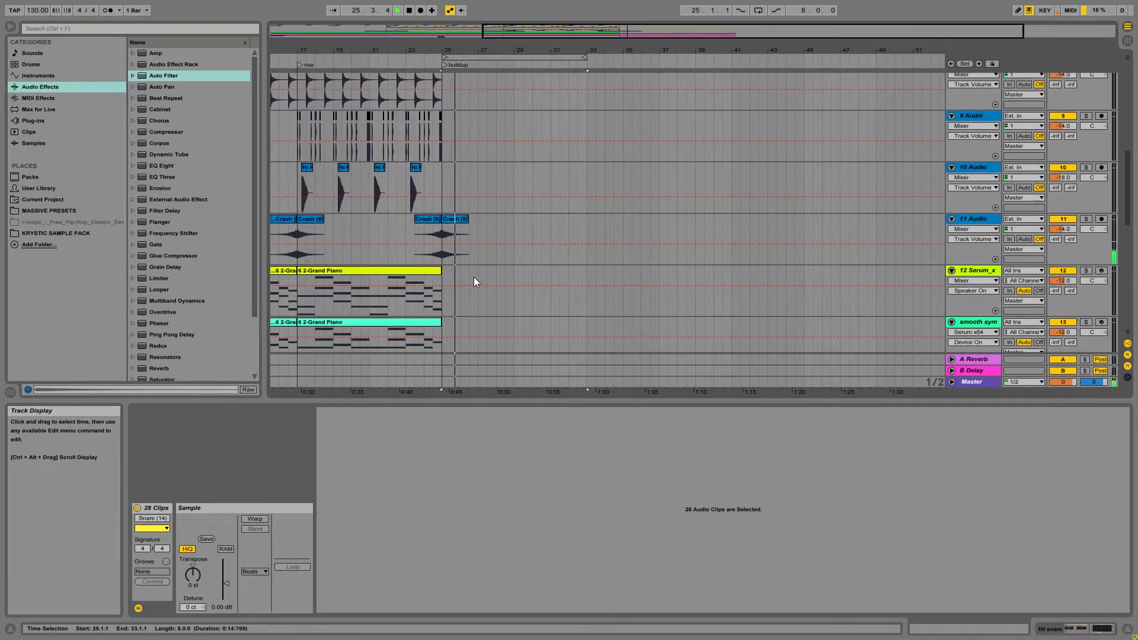
pyautogui.scroll(-5, 474, 276)
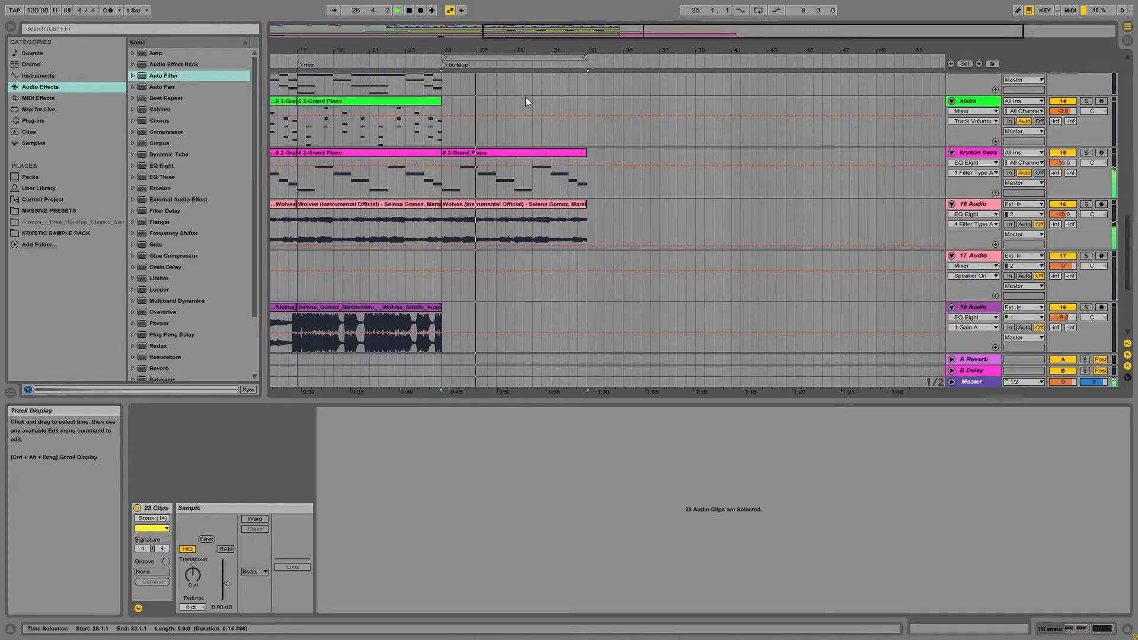
pyautogui.press('+')
pyautogui.scroll(9, 401, 176)
pyautogui.click(401, 176)
pyautogui.scroll(-2, 474, 204)
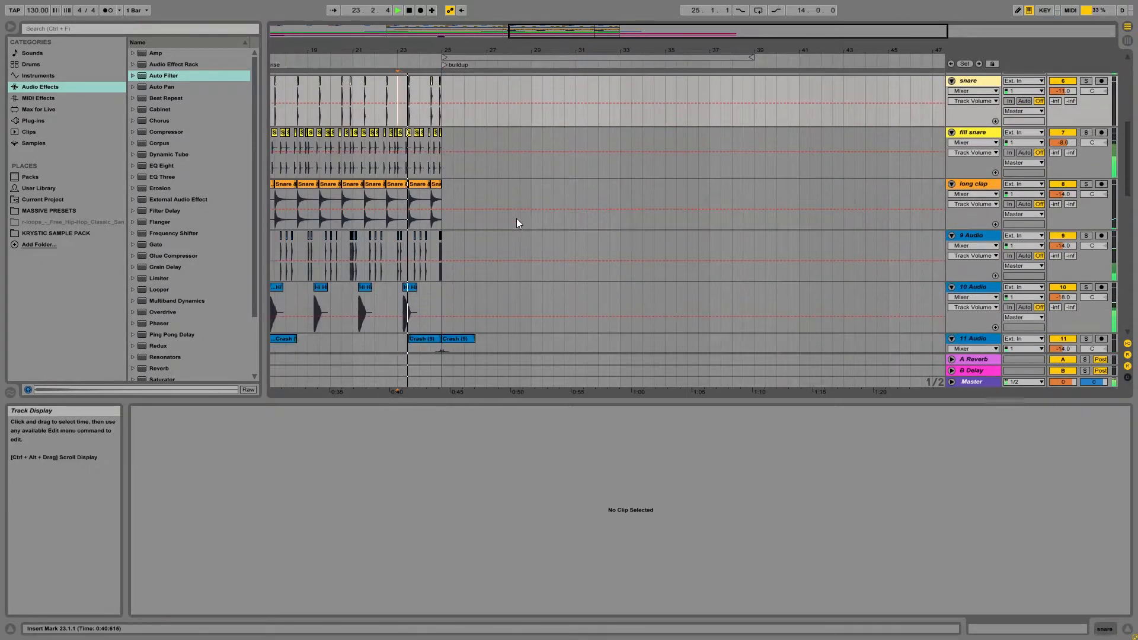
# Add an audio track named clap below fill snare, holding Clap (13) at bar 25, with its volume at -12 dB.
pyautogui.click(981, 136)
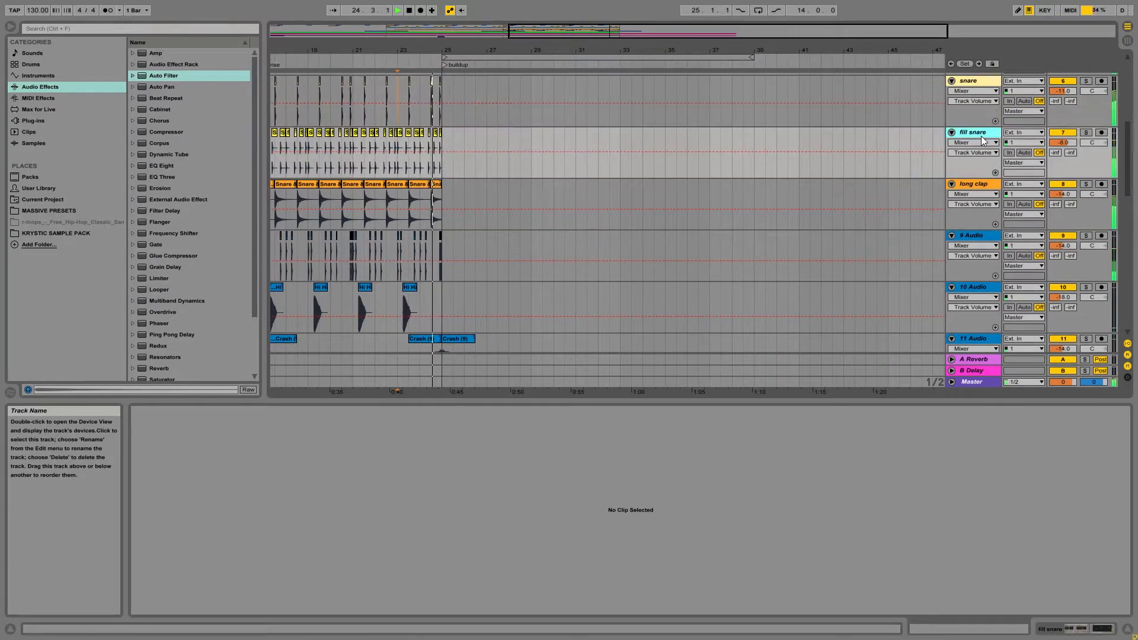
pyautogui.hotkey('ctrl', 't')
pyautogui.press('space')
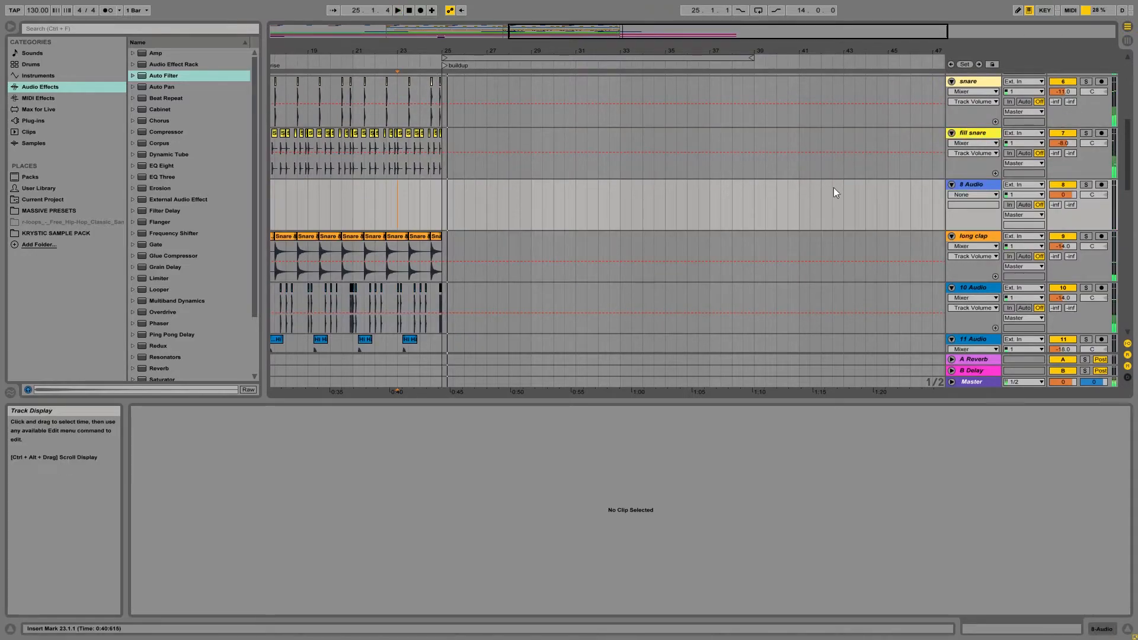
pyautogui.click(970, 187)
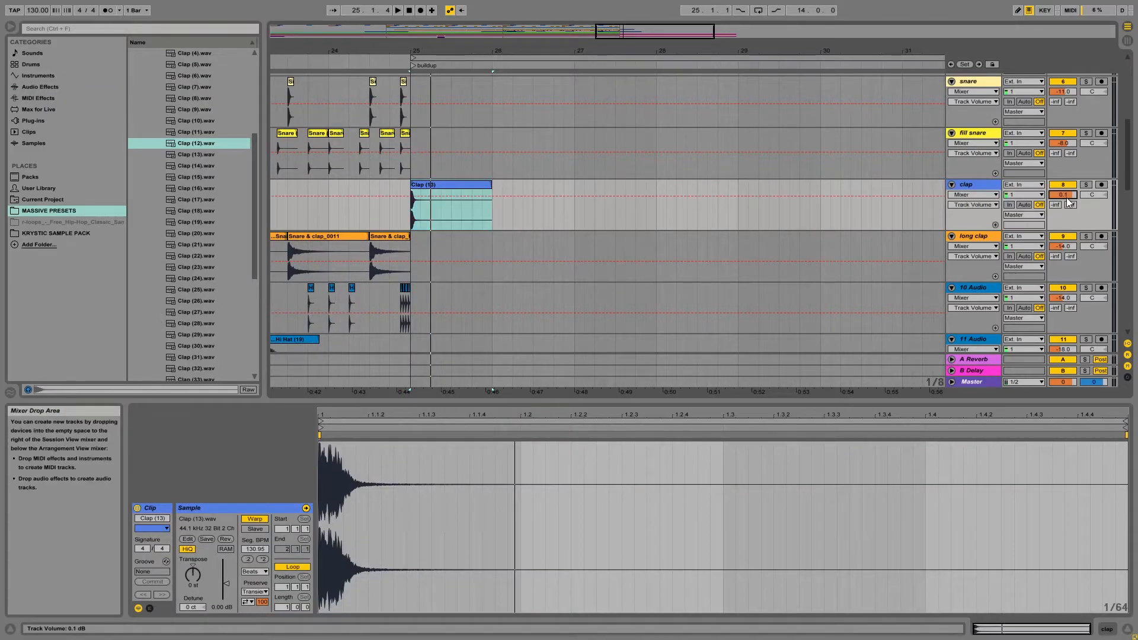
pyautogui.press('space')
pyautogui.press('space')
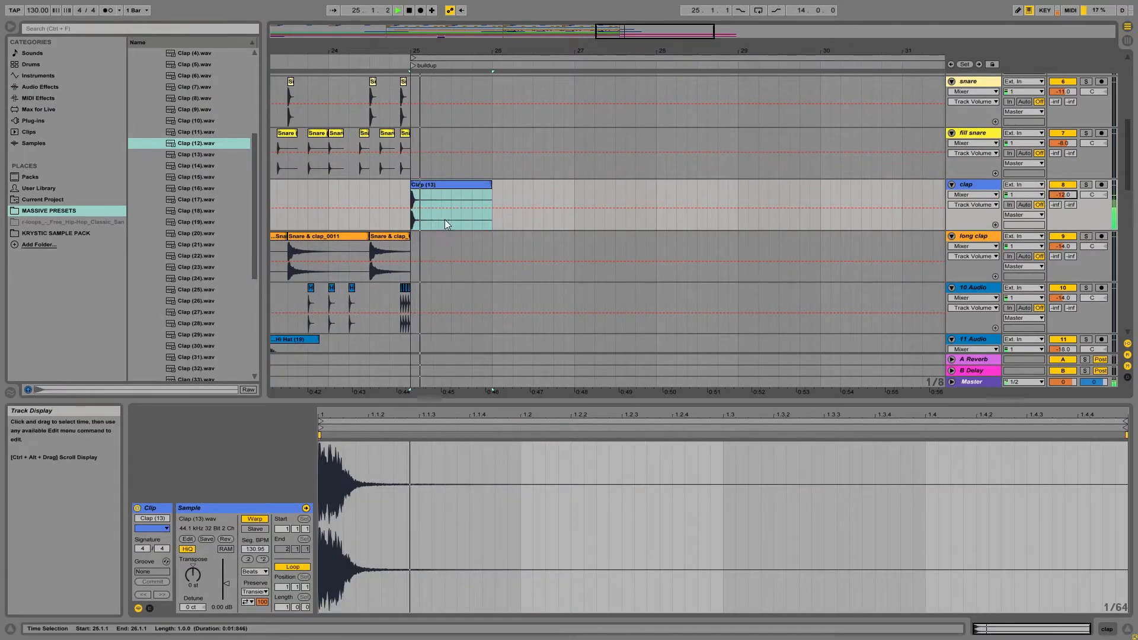
# Shorten the clap clip to one beat and repeat it on every beat from bar 25 to bar 33.
pyautogui.moveTo(432, 215); pyautogui.dragTo(407, 215)
pyautogui.press('space')
pyautogui.hotkey('ctrl', 'd')
pyautogui.hotkey('ctrl', 'd')
pyautogui.hotkey('ctrl', 'd')
pyautogui.hotkey('ctrl', 'd')
pyautogui.hotkey('ctrl', 'd')
pyautogui.hotkey('ctrl', 'd')
pyautogui.hotkey('ctrl', 'd')
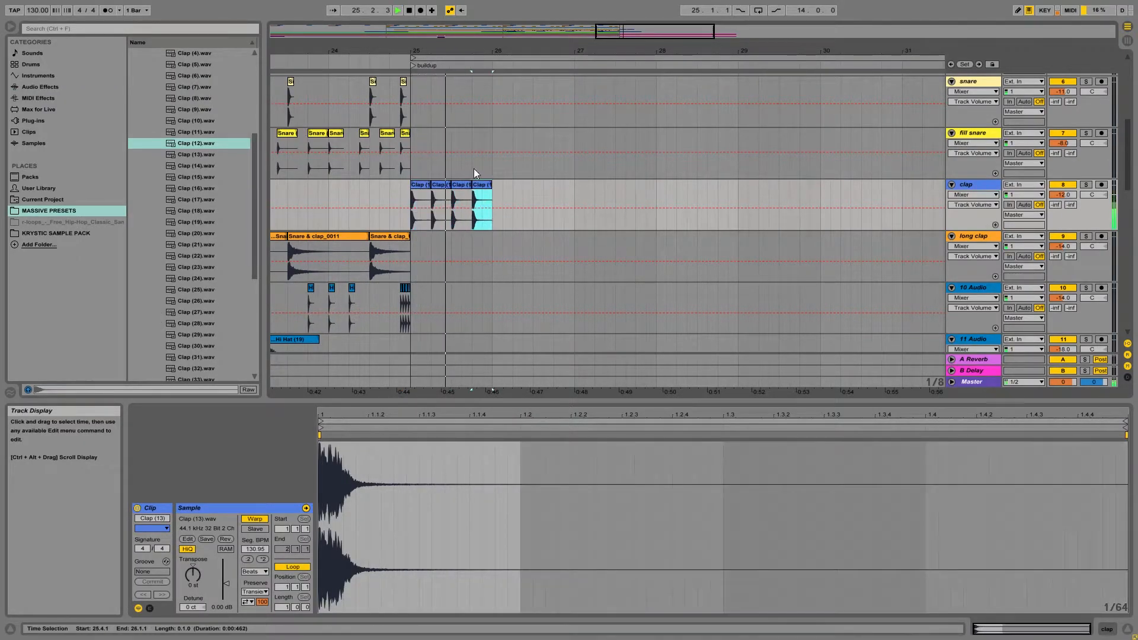
pyautogui.moveTo(503, 51); pyautogui.dragTo(504, 36)
pyautogui.hotkey('ctrl', 'd')
pyautogui.hotkey('ctrl', 'd')
pyautogui.hotkey('ctrl', 'd')
pyautogui.hotkey('ctrl', 'd')
pyautogui.hotkey('ctrl', 'd')
pyautogui.hotkey('ctrl', 'd')
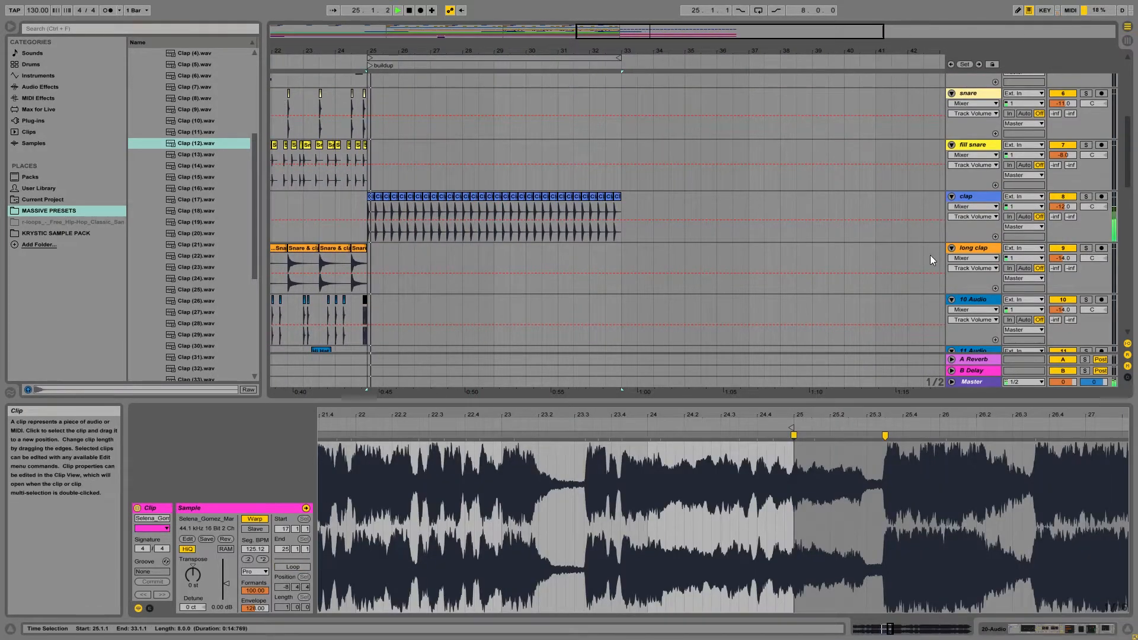
# Add an Auto Filter to the clap track and automate its frequency to rise from bar 25 to bar 33.
pyautogui.click(966, 196)
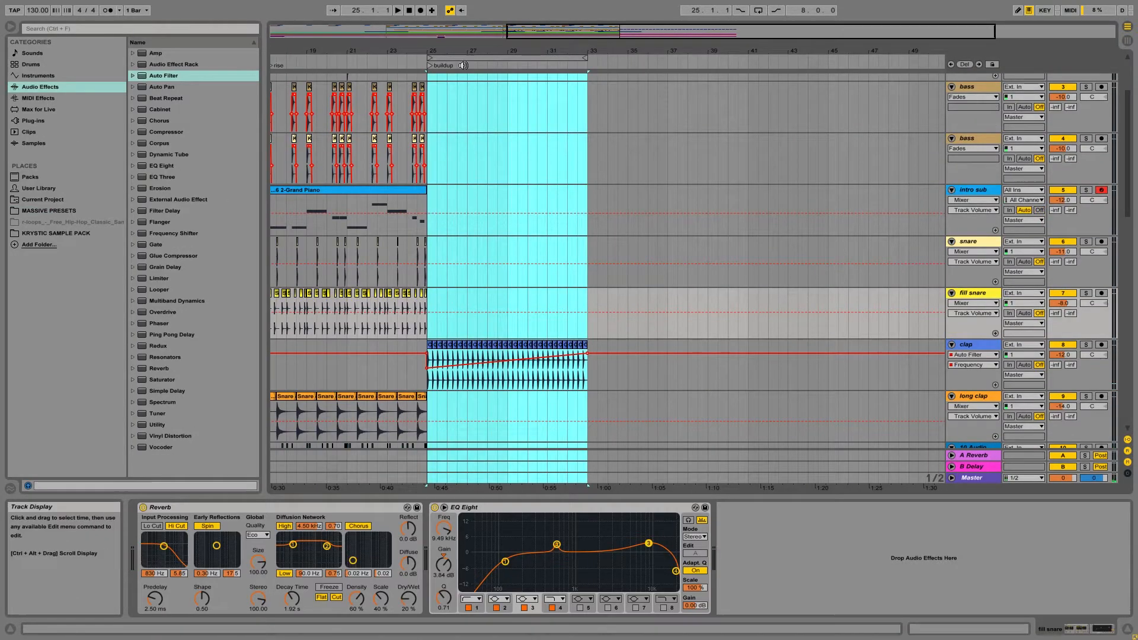
pyautogui.press('+')
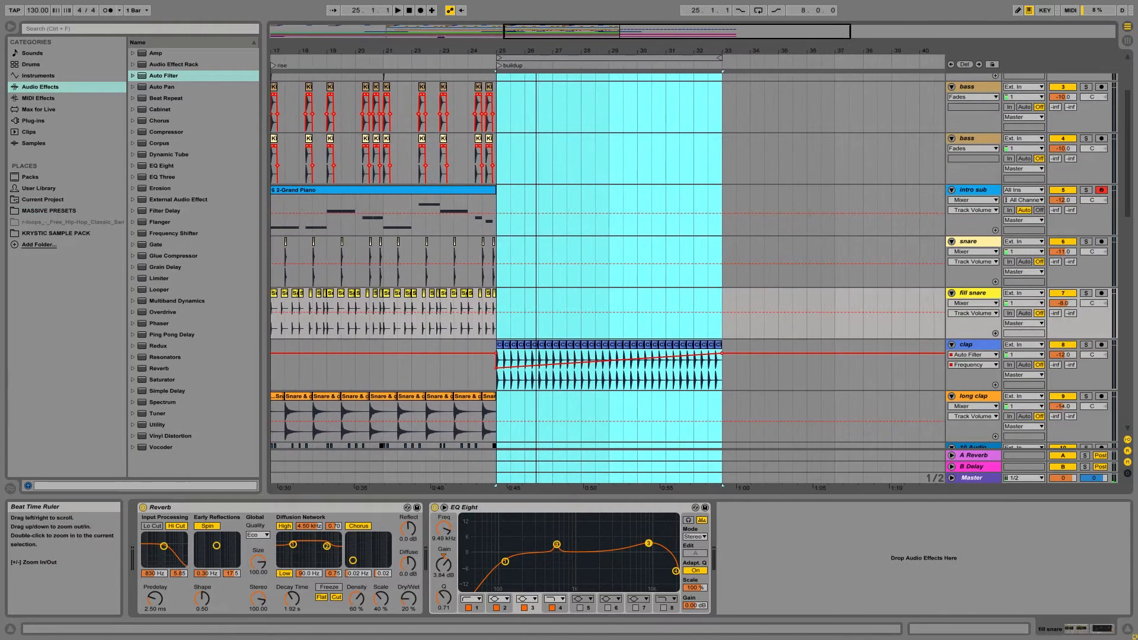
pyautogui.scroll(2, 498, 151)
pyautogui.press('space')
pyautogui.press('-')
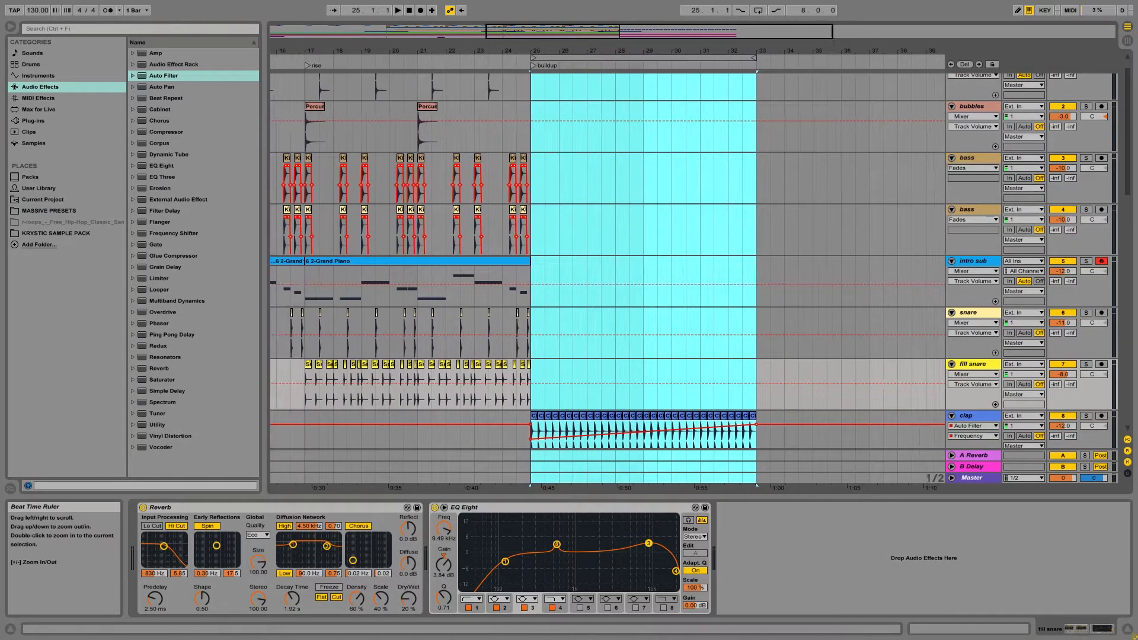
# Review the buildup section's synth, bass, instrumental and vocal tracks against the preceding sections.
pyautogui.scroll(-5, 545, 169)
pyautogui.click(583, 300)
pyautogui.scroll(-8, 656, 243)
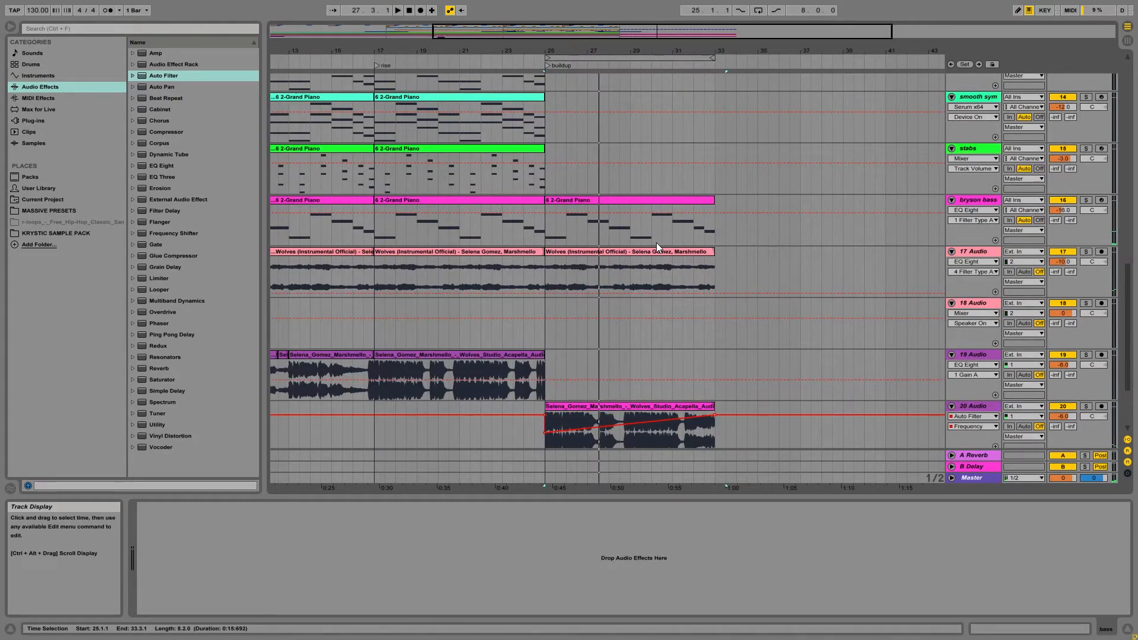
pyautogui.scroll(3, 617, 278)
pyautogui.scroll(-5, 580, 208)
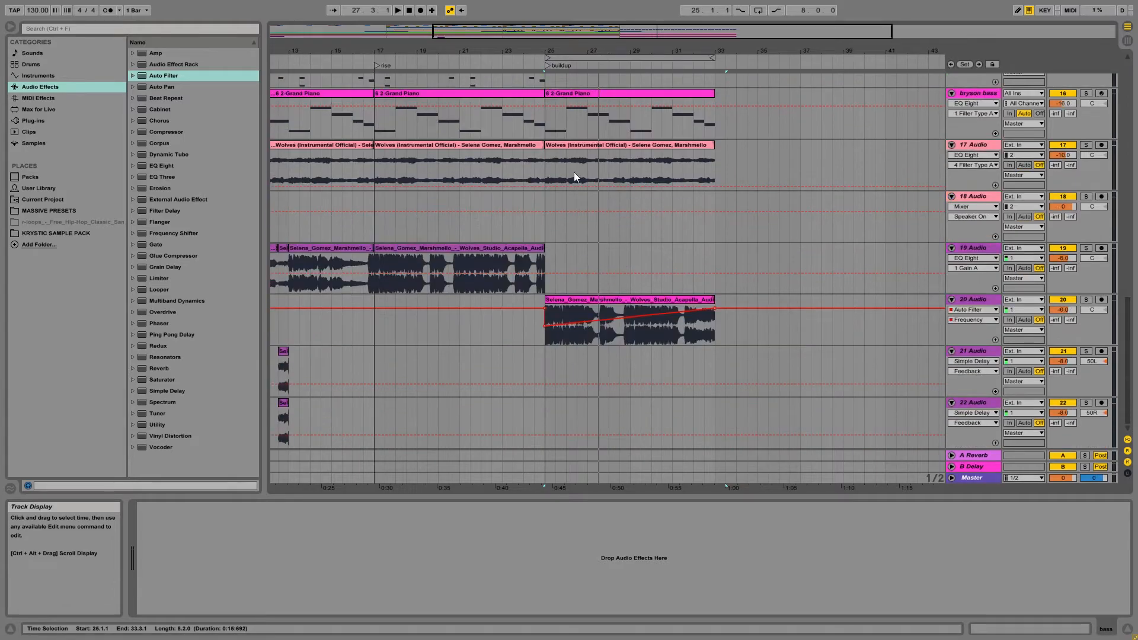
pyautogui.press('-')
pyautogui.click(639, 300)
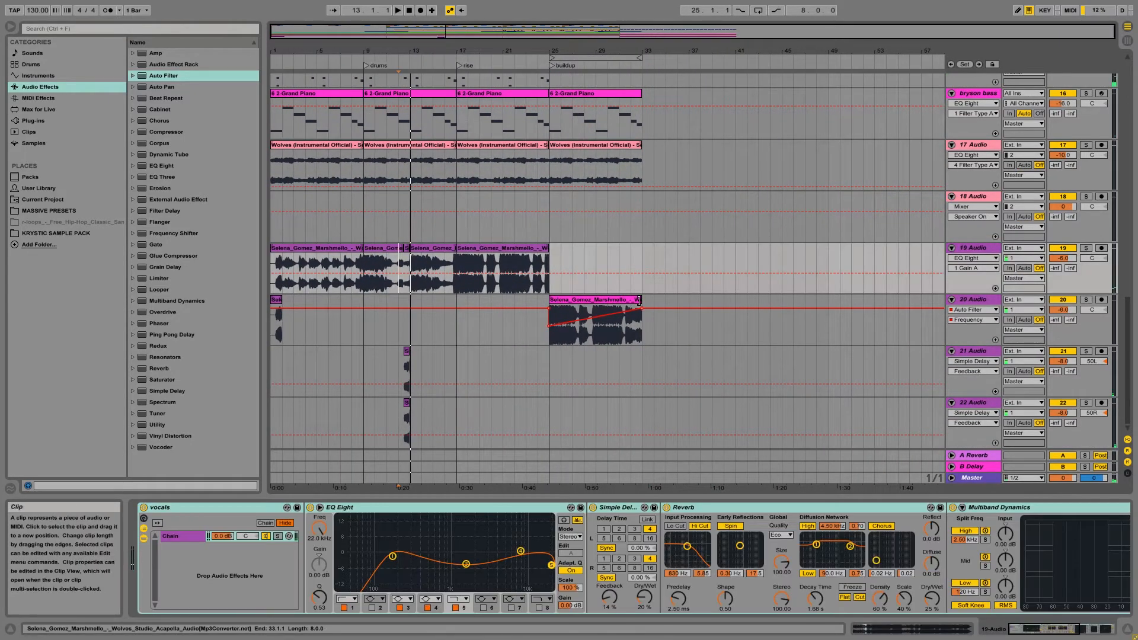
pyautogui.click(537, 270)
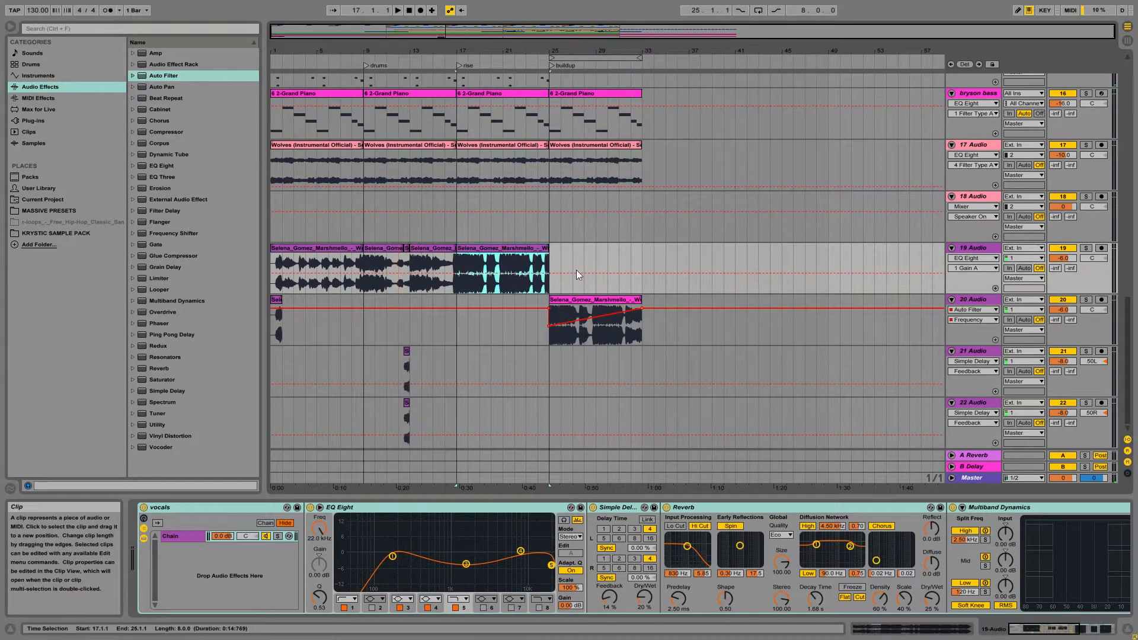
# Extend the buildup vocal clip on 20 Audio past bar 33 through the rest of the acapella and play it.
pyautogui.click(622, 307)
pyautogui.moveTo(642, 305); pyautogui.dragTo(805, 304)
pyautogui.click(642, 328)
pyautogui.press('space')
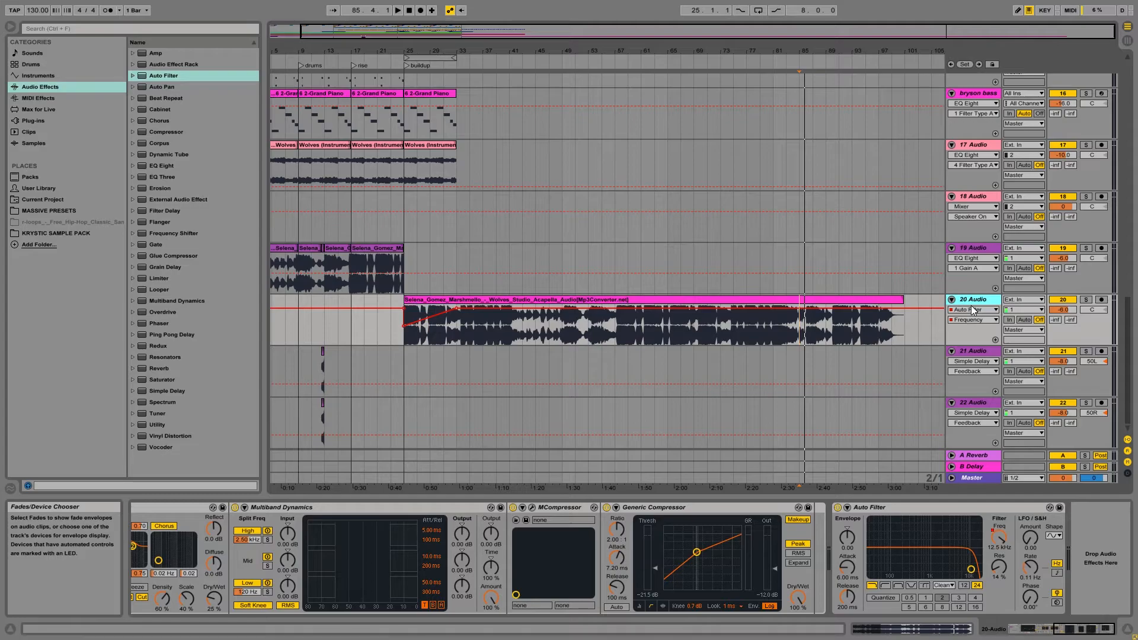
# Move short vocal chops onto a new audio track below 20 Audio and delete the leftover acapella after bar 33.
pyautogui.hotkey('ctrl', 't')
pyautogui.moveTo(794, 40); pyautogui.dragTo(695, 273)
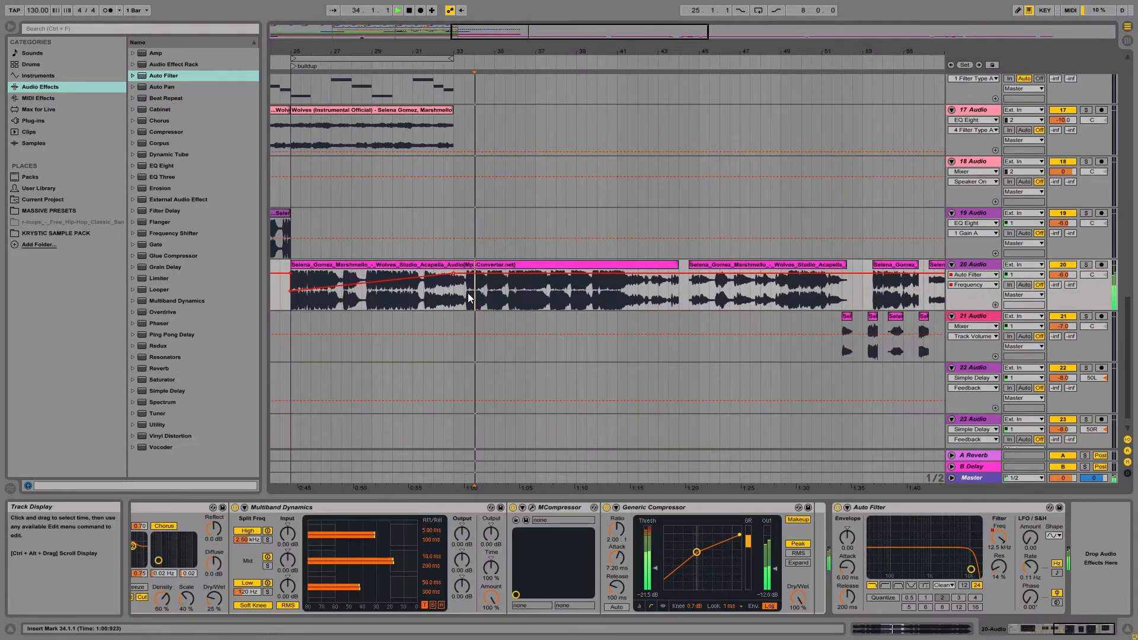
pyautogui.press('Delete')
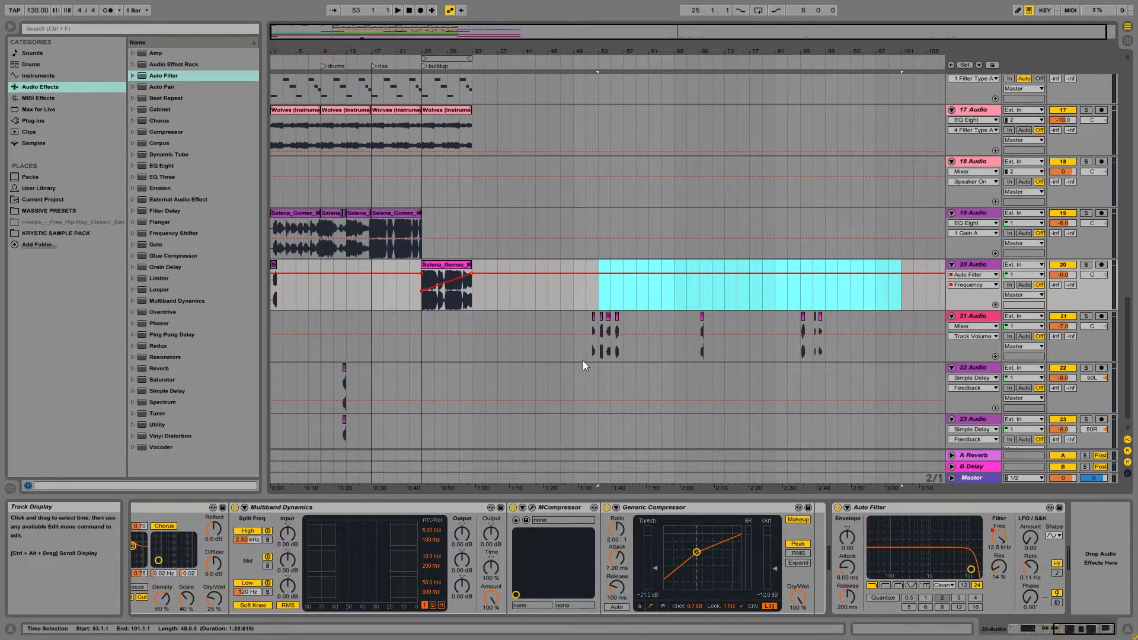
# Gather the vocal chops on 21 Audio closer together between about bars 36 and 45 and play them.
pyautogui.moveTo(488, 34); pyautogui.dragTo(487, 54)
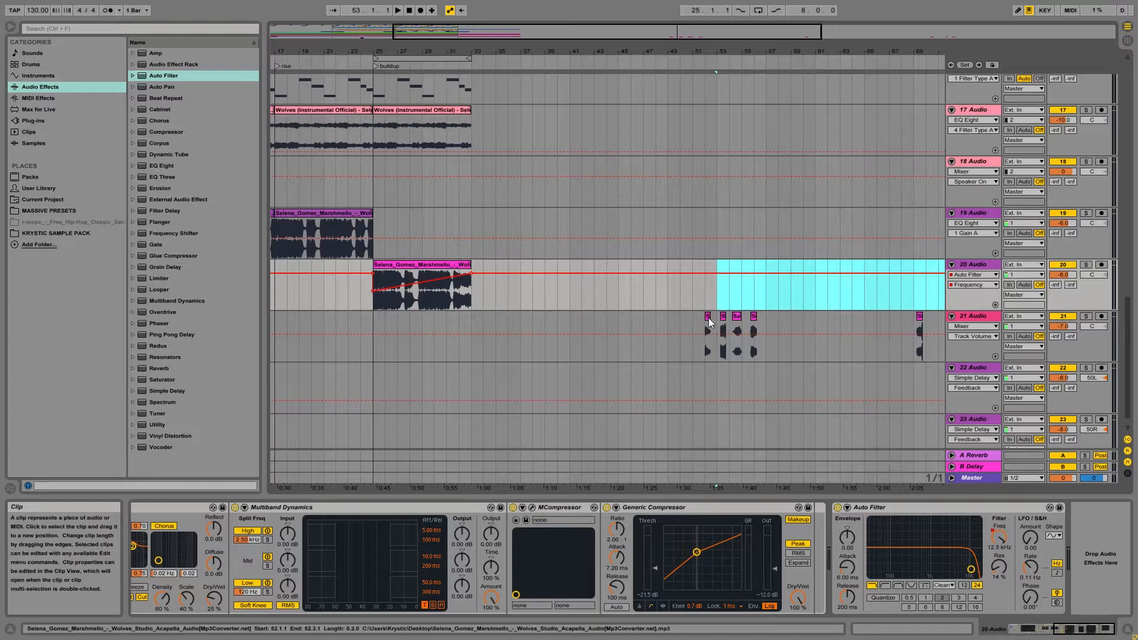
pyautogui.moveTo(737, 30); pyautogui.dragTo(608, 51)
pyautogui.moveTo(570, 322); pyautogui.dragTo(894, 332)
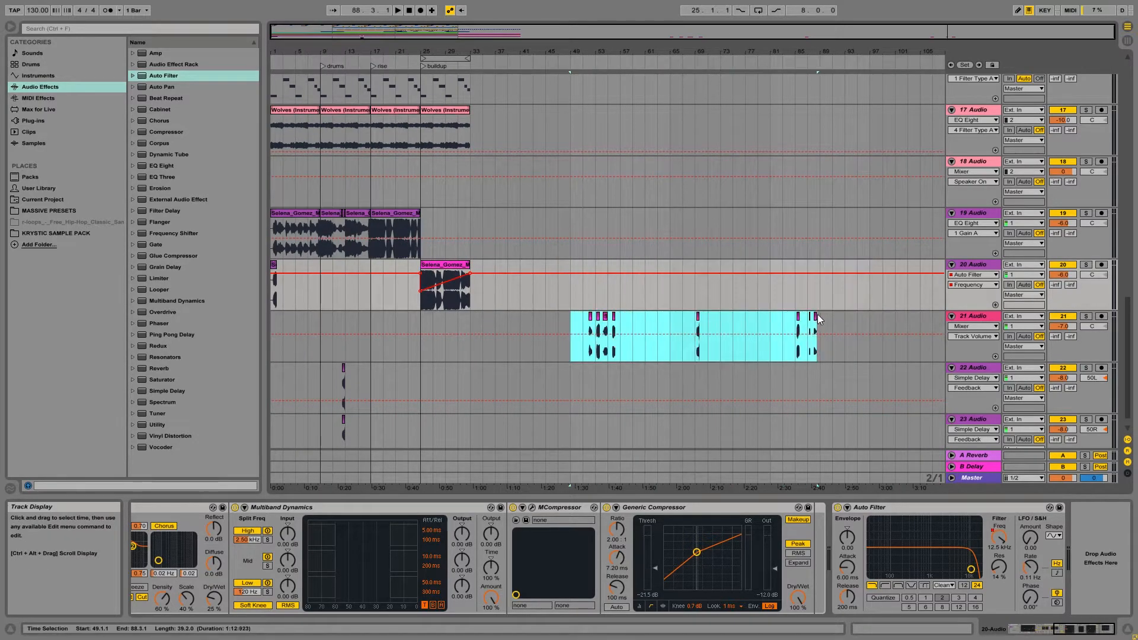
pyautogui.doubleClick(593, 326)
pyautogui.moveTo(891, 438); pyautogui.dragTo(649, 433)
pyautogui.click(698, 323)
pyautogui.press('space')
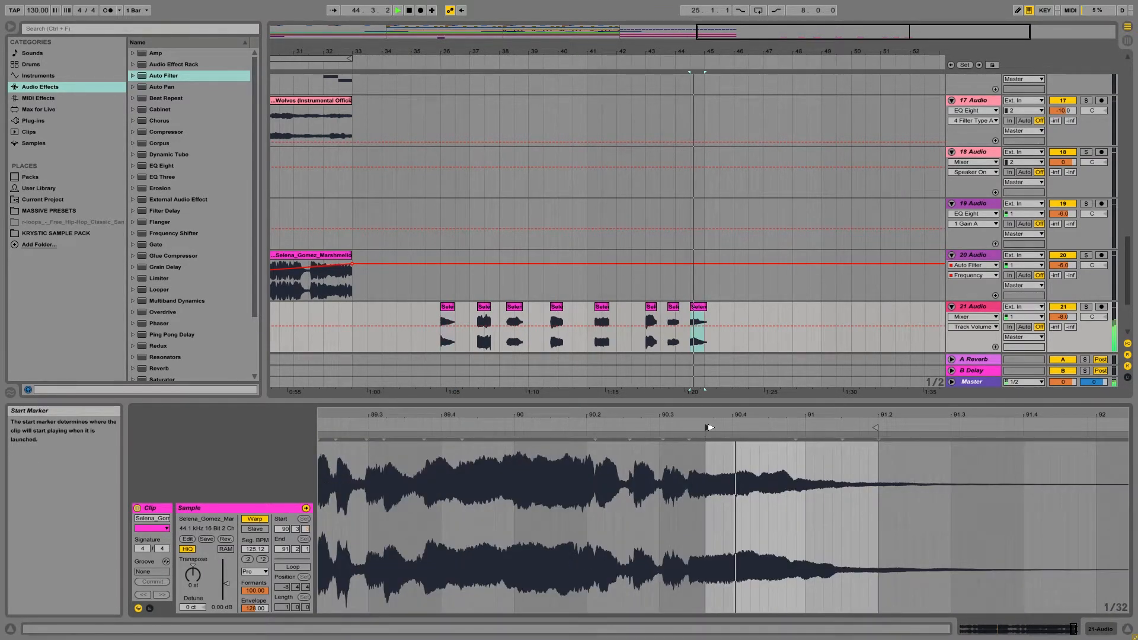
# Trim the start of the last vocal chop on 21 Audio, gather all chops closer together from bar 36 and play them.
pyautogui.moveTo(710, 427); pyautogui.dragTo(770, 430)
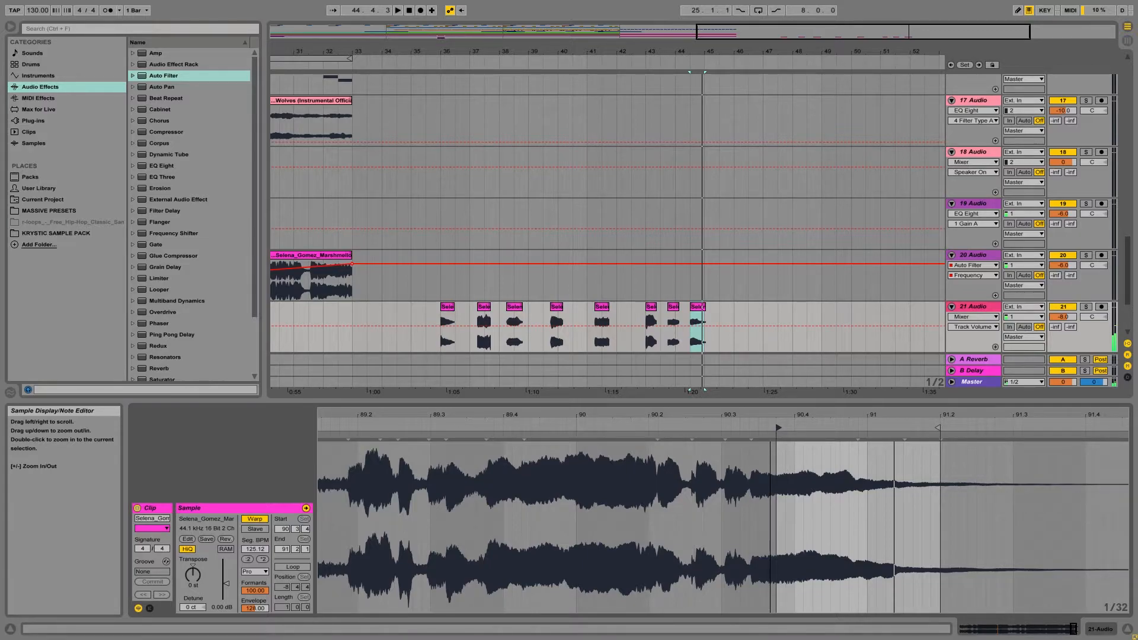
pyautogui.moveTo(484, 308); pyautogui.dragTo(469, 308)
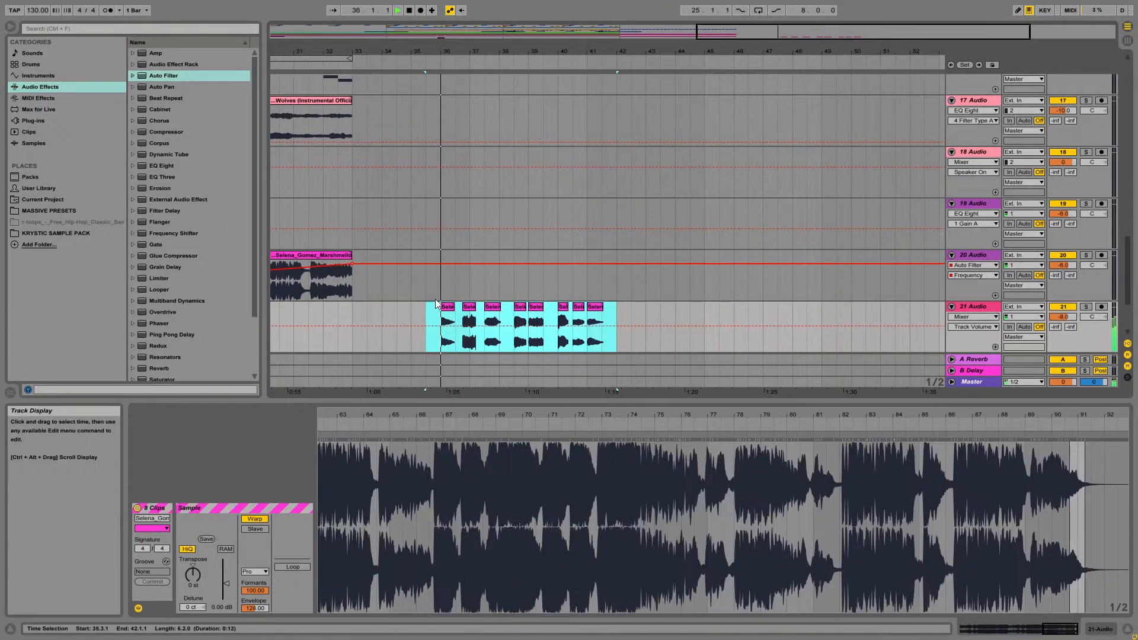
pyautogui.click(442, 289)
pyautogui.press('space')
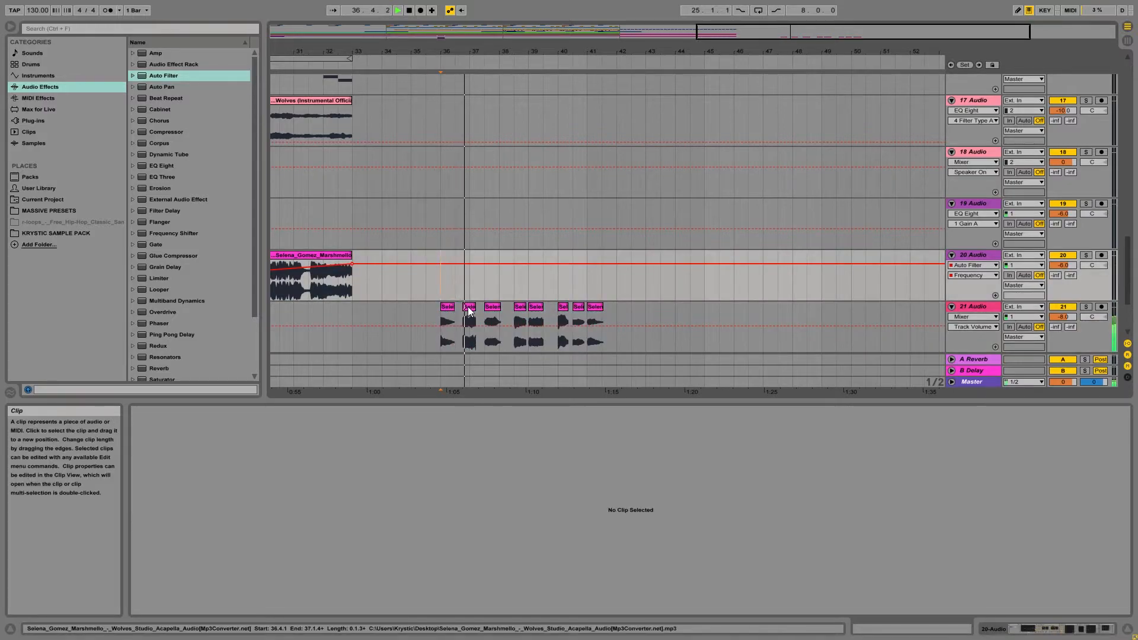
# Close more gaps between the vocal chops on 21 Audio between bars 36 and 41 while playing them back.
pyautogui.click(466, 314)
pyautogui.moveTo(492, 314); pyautogui.dragTo(520, 317)
pyautogui.click(516, 314)
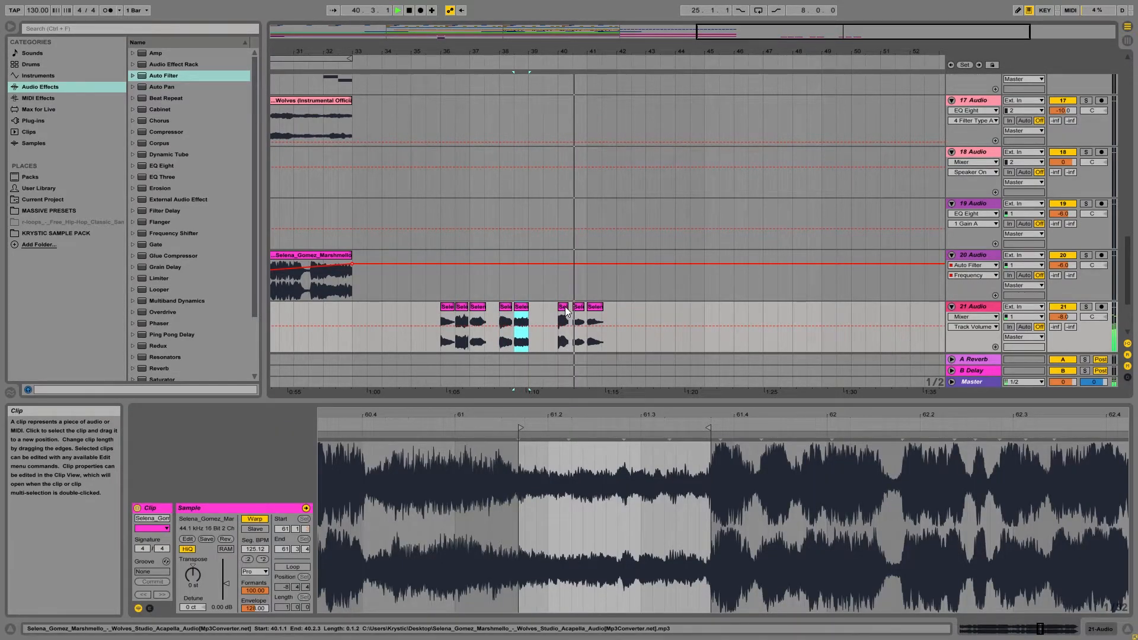
pyautogui.press('space')
# Duplicate the chop sequence after bar 42 and consolidate the original chops from 36.1.1 to 41.3.1 into one clip.
pyautogui.moveTo(442, 335); pyautogui.dragTo(614, 321)
pyautogui.rightClick(581, 310)
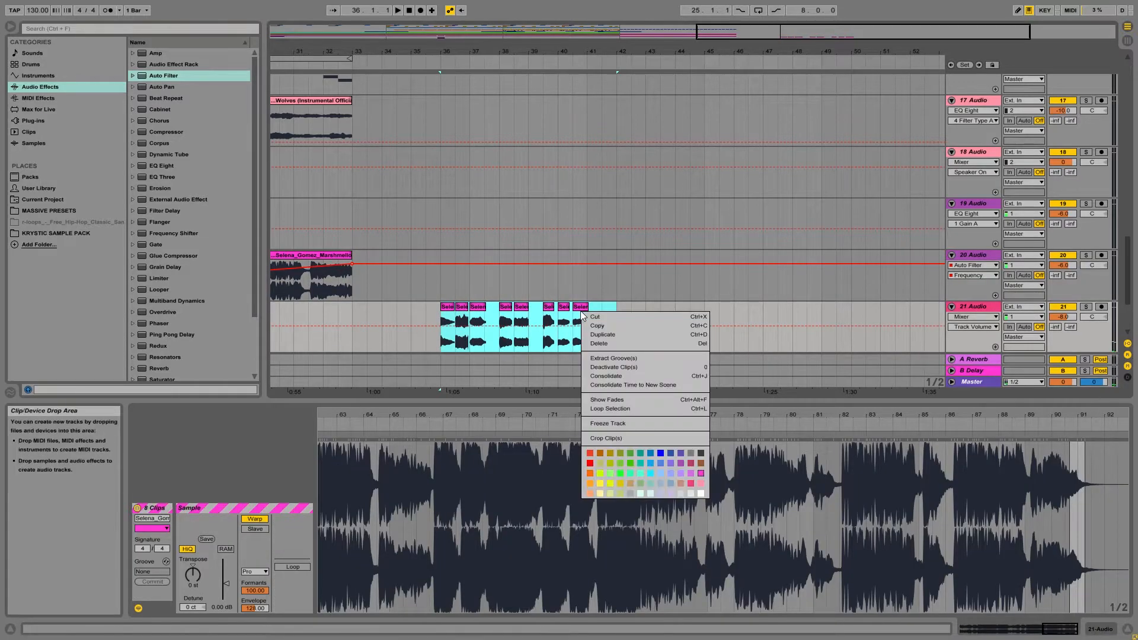
pyautogui.click(617, 378)
pyautogui.moveTo(602, 322); pyautogui.dragTo(488, 322)
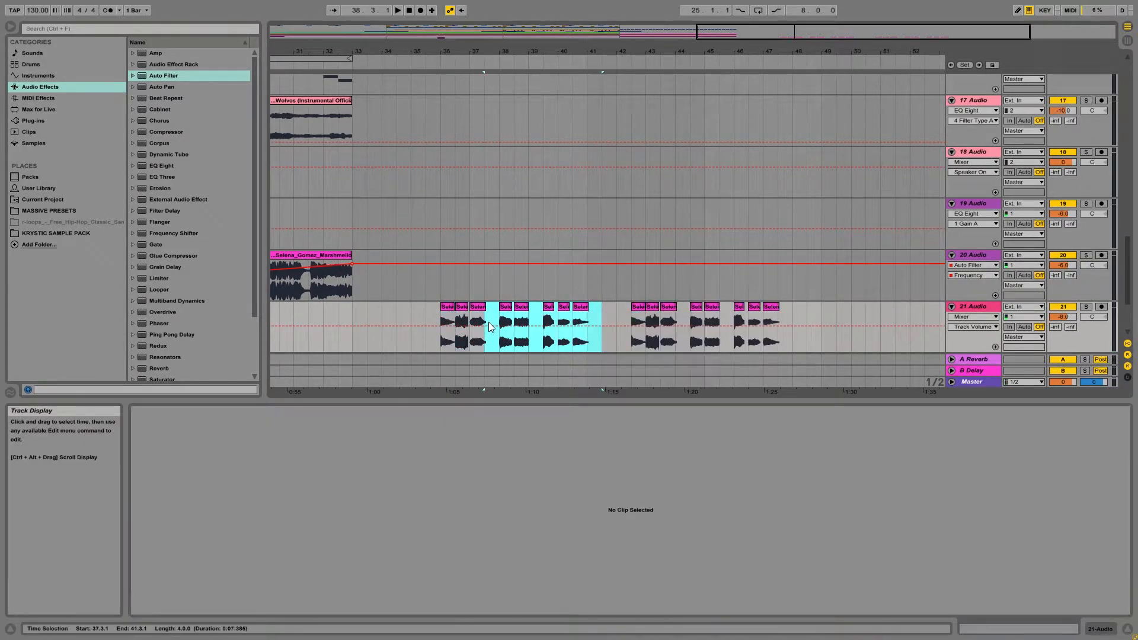
pyautogui.rightClick(488, 321)
pyautogui.click(490, 415)
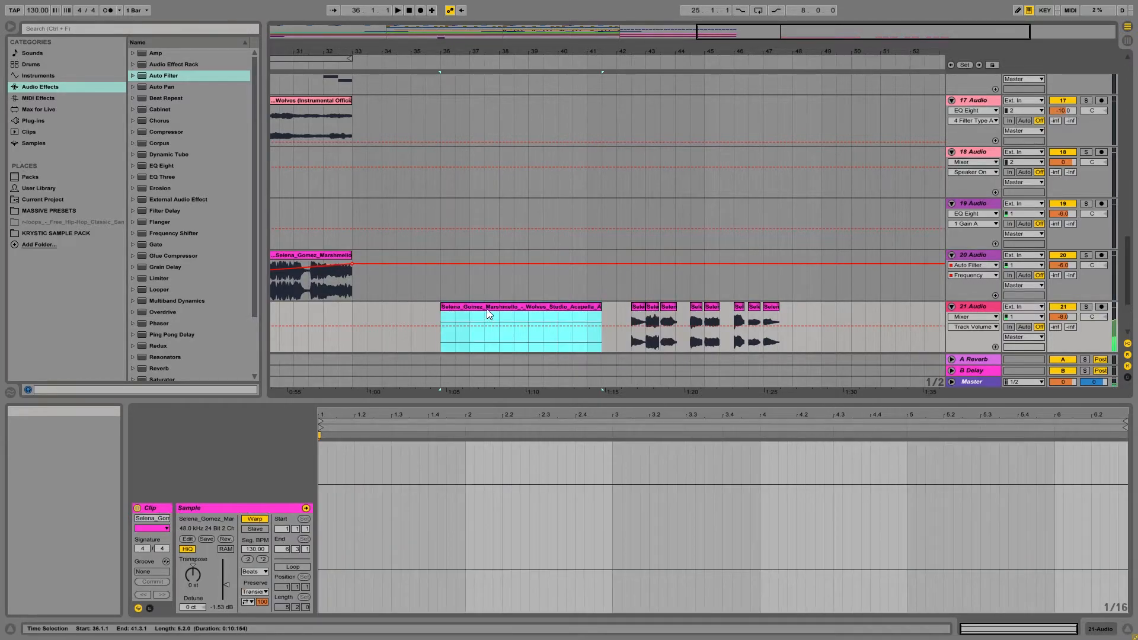
# Play the consolidated clip, add a warp marker at the start of each chop and slice it to a new MIDI track.
pyautogui.press('space')
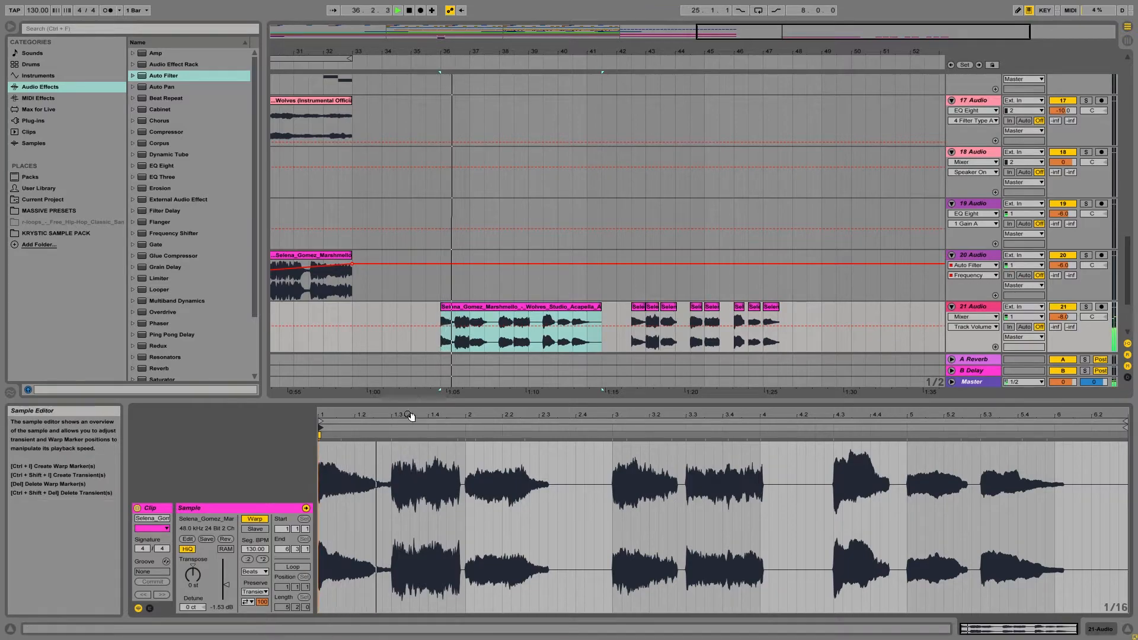
pyautogui.click(391, 465)
pyautogui.doubleClick(391, 436)
pyautogui.doubleClick(465, 435)
pyautogui.doubleClick(612, 436)
pyautogui.doubleClick(686, 436)
pyautogui.doubleClick(833, 436)
pyautogui.doubleClick(907, 436)
pyautogui.doubleClick(980, 436)
pyautogui.click(546, 313)
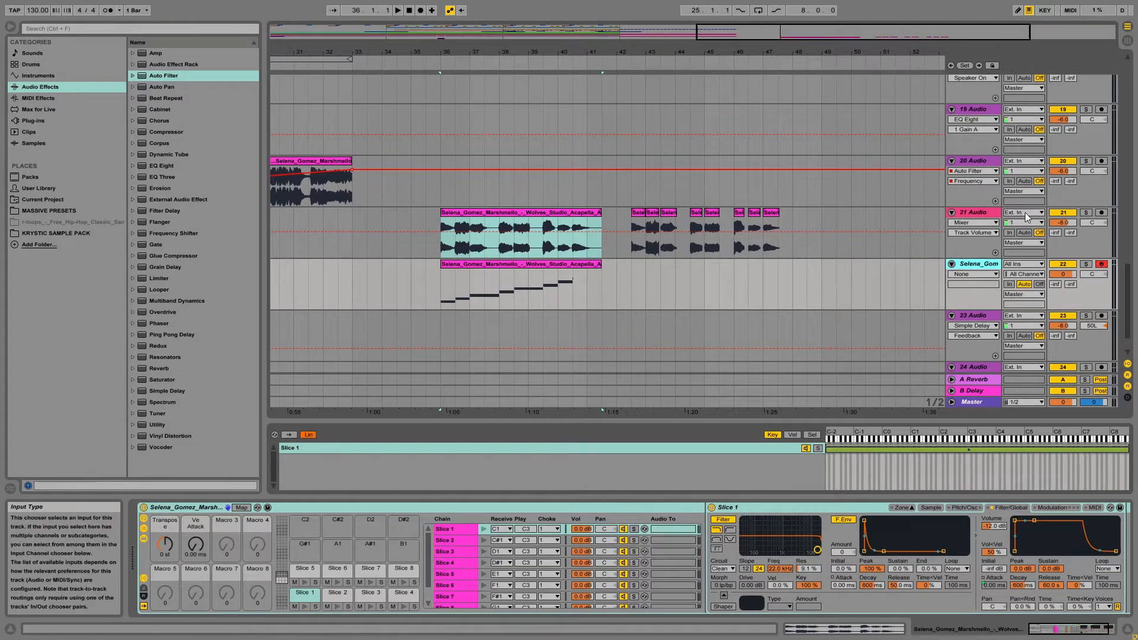
# Mute 21 Audio and play the sliced MIDI track from bar 36.
pyautogui.click(1063, 212)
pyautogui.press('space')
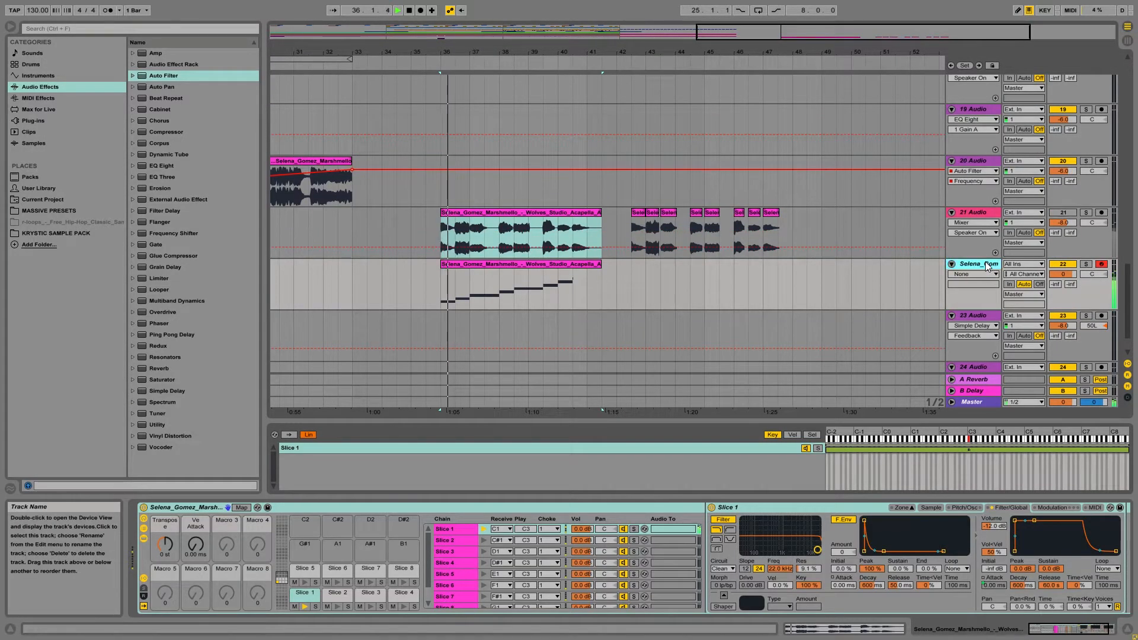
# Open the sliced track's MIDI clip in an enlarged note editor and delete all its Slice 1 to Slice 8 notes.
pyautogui.doubleClick(556, 269)
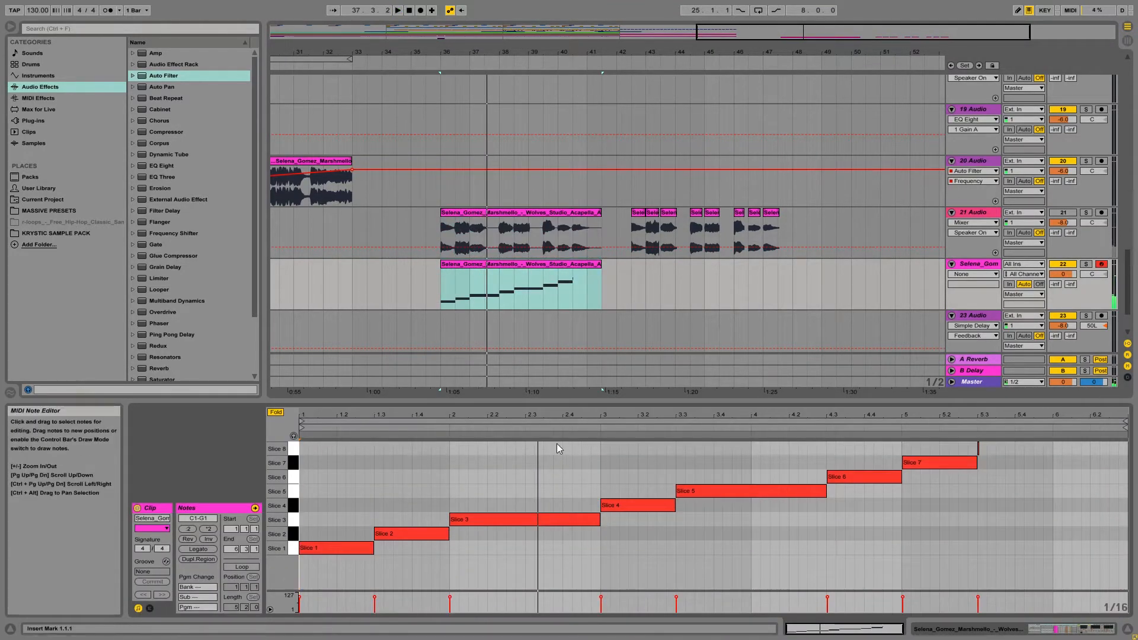
pyautogui.moveTo(560, 402); pyautogui.dragTo(560, 252)
pyautogui.click(318, 303)
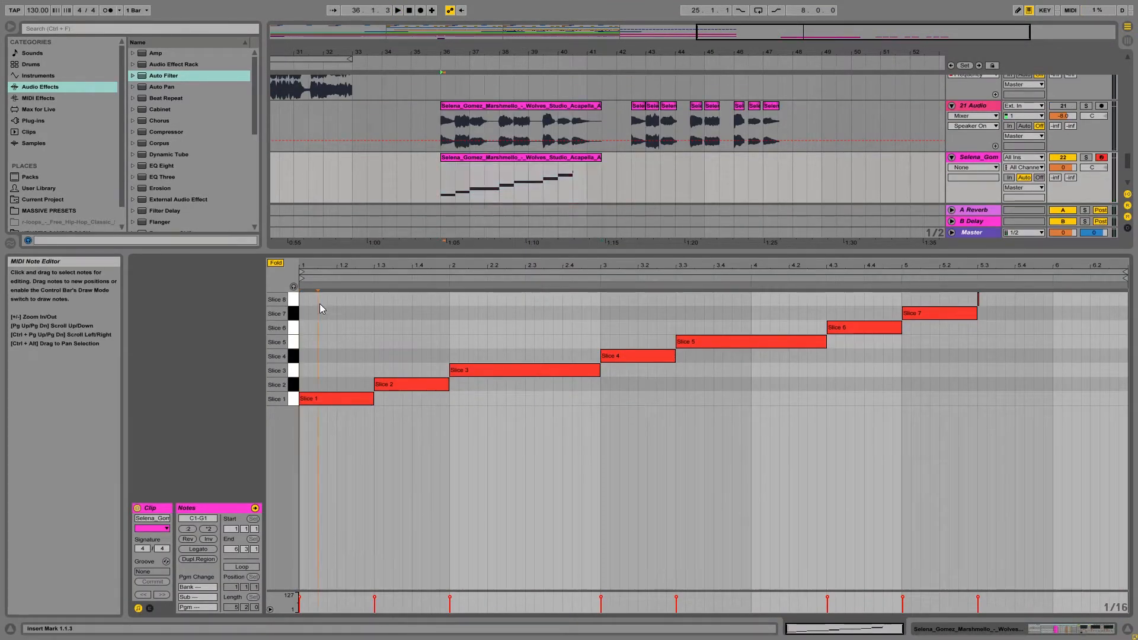
pyautogui.moveTo(303, 296); pyautogui.dragTo(1042, 458)
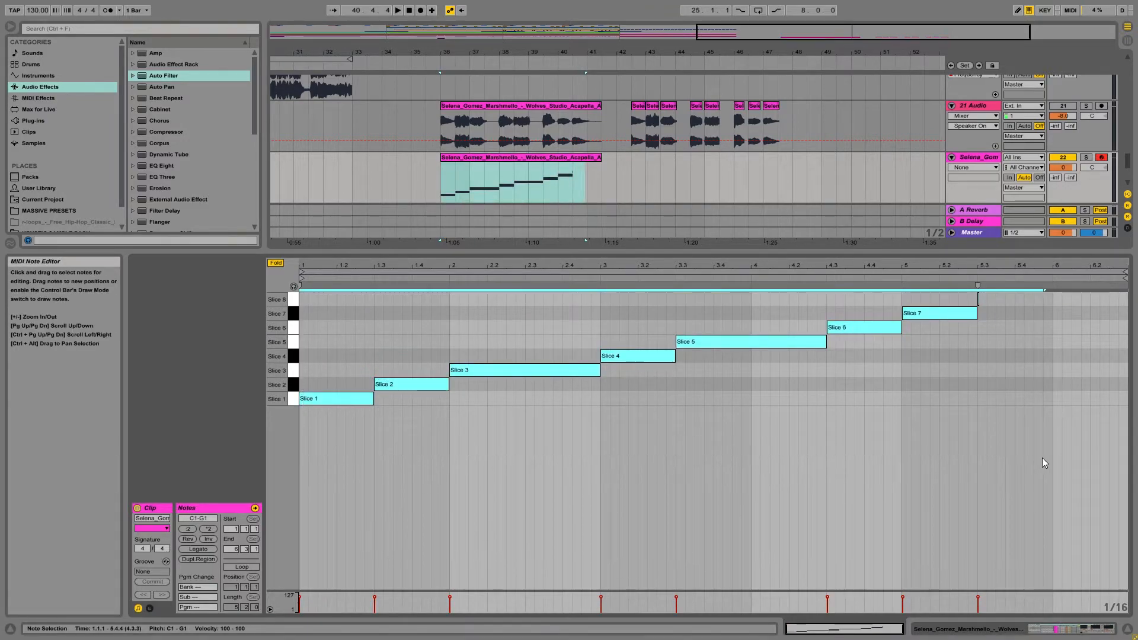
pyautogui.press('Delete')
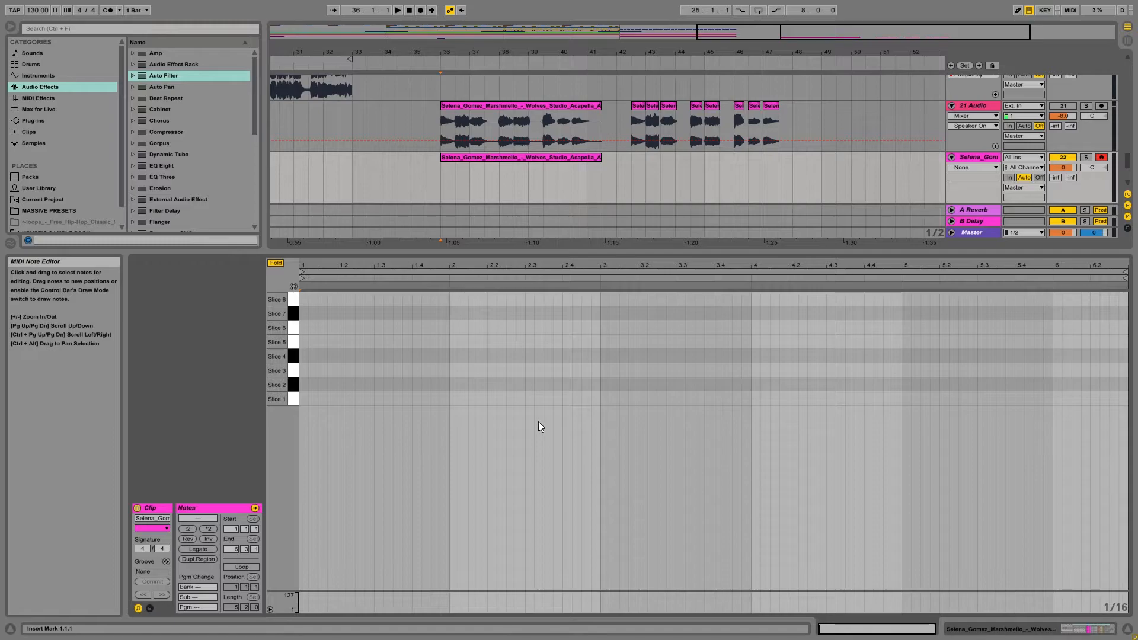
# Move the sliced MIDI track directly below 17 Audio and rename it "vocal slice".
pyautogui.moveTo(429, 250); pyautogui.dragTo(429, 485)
pyautogui.hscroll(-5, 605, 266)
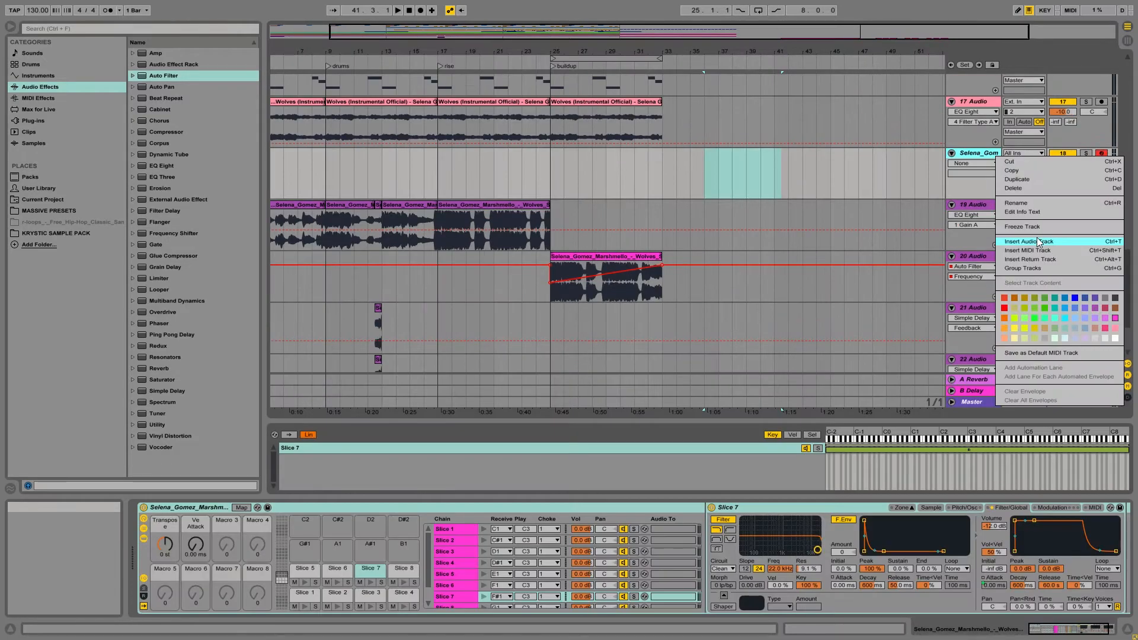
pyautogui.click(1031, 250)
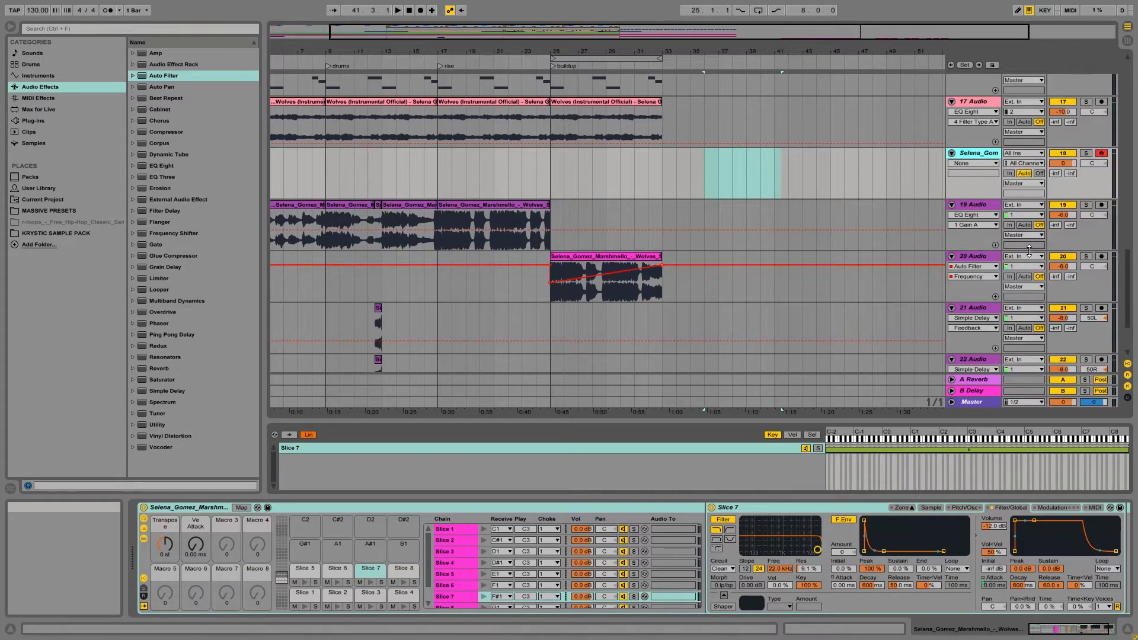
pyautogui.hotkey('ctrl', 'z')
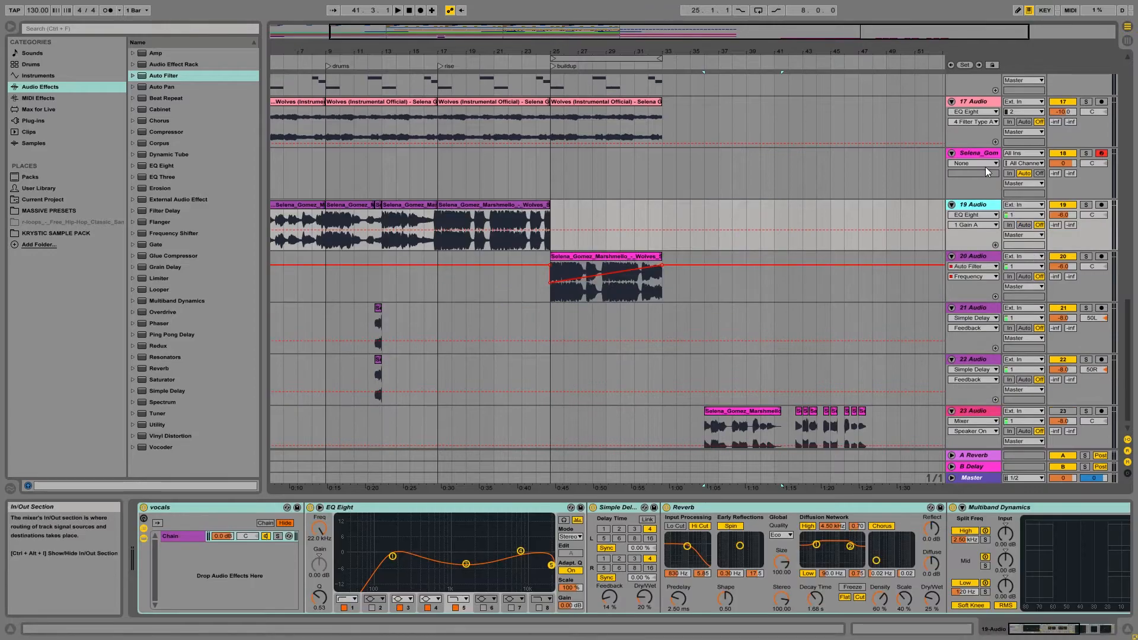
pyautogui.click(980, 154)
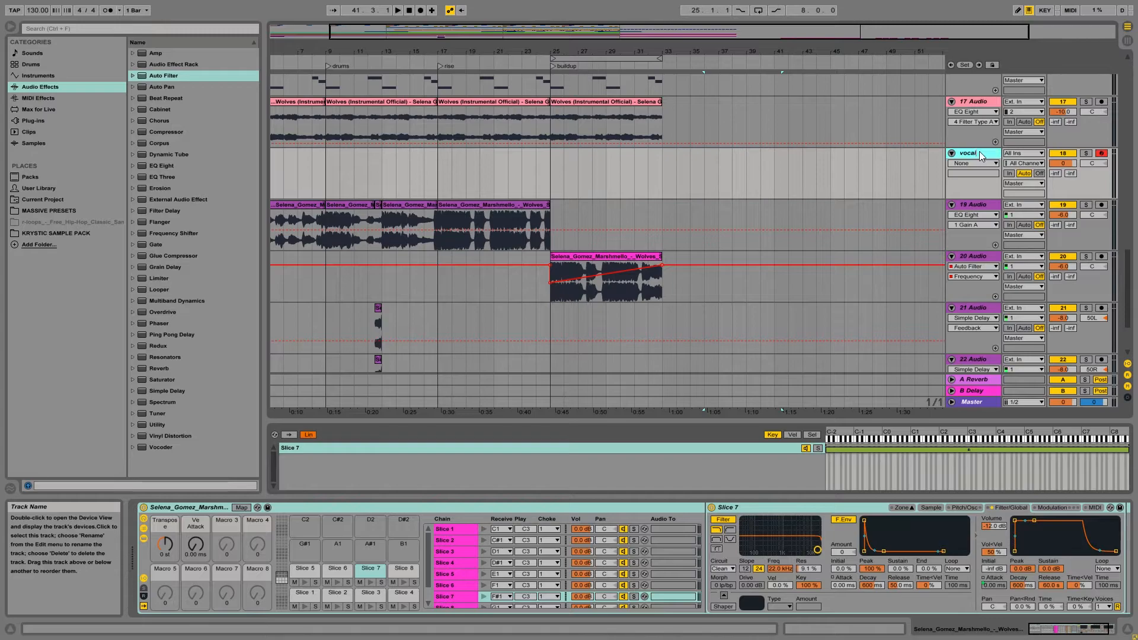
pyautogui.click(981, 156)
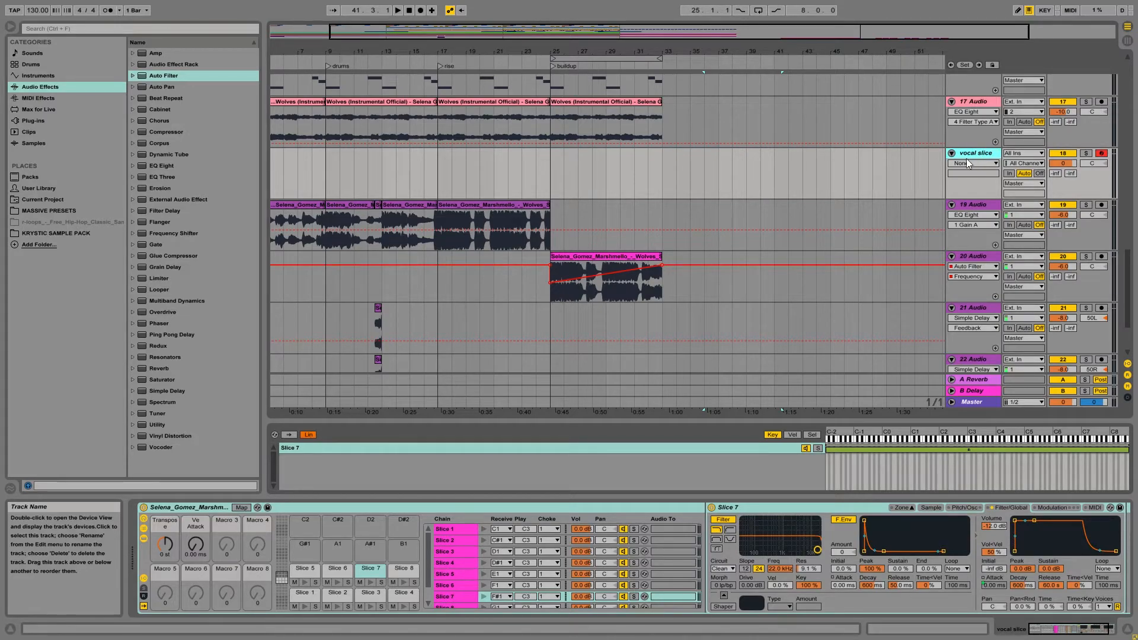
# Move the reversed crash on 12 Audio so it ends at bar 41 and play the section from bar 33.
pyautogui.scroll(10, 758, 264)
pyautogui.click(757, 344)
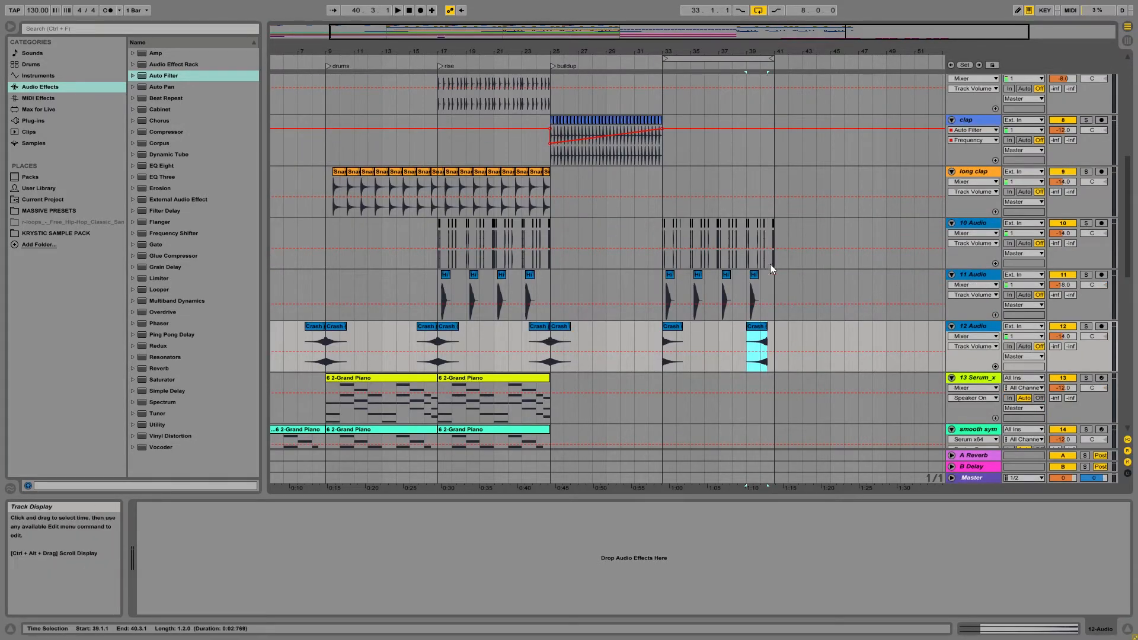
pyautogui.press('+')
pyautogui.press('+')
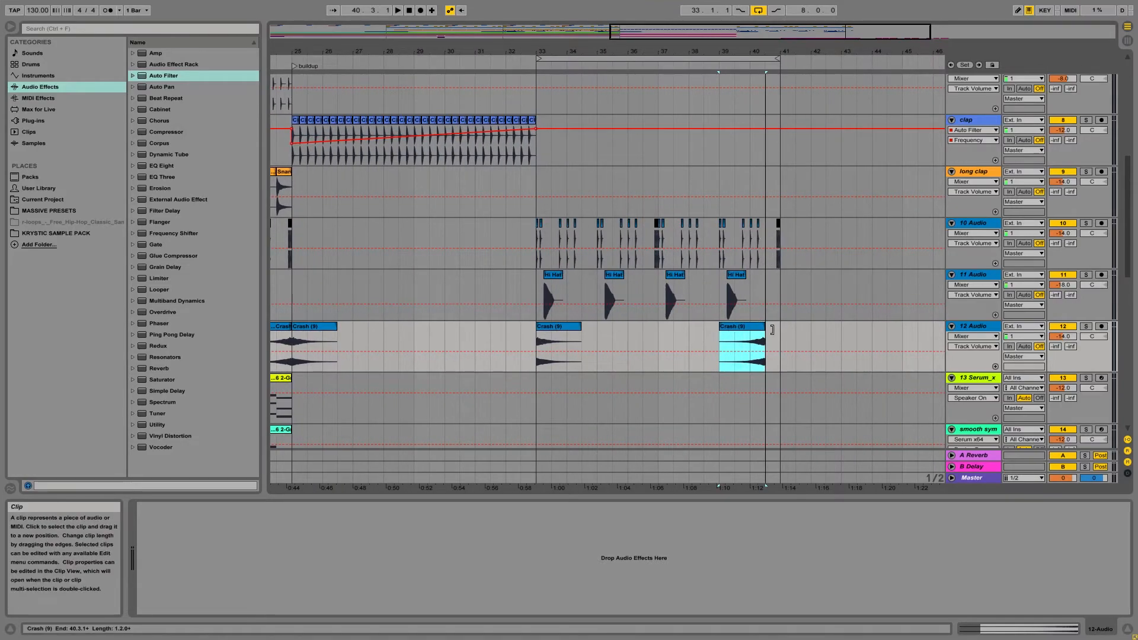
pyautogui.hotkey('ctrl', 'z')
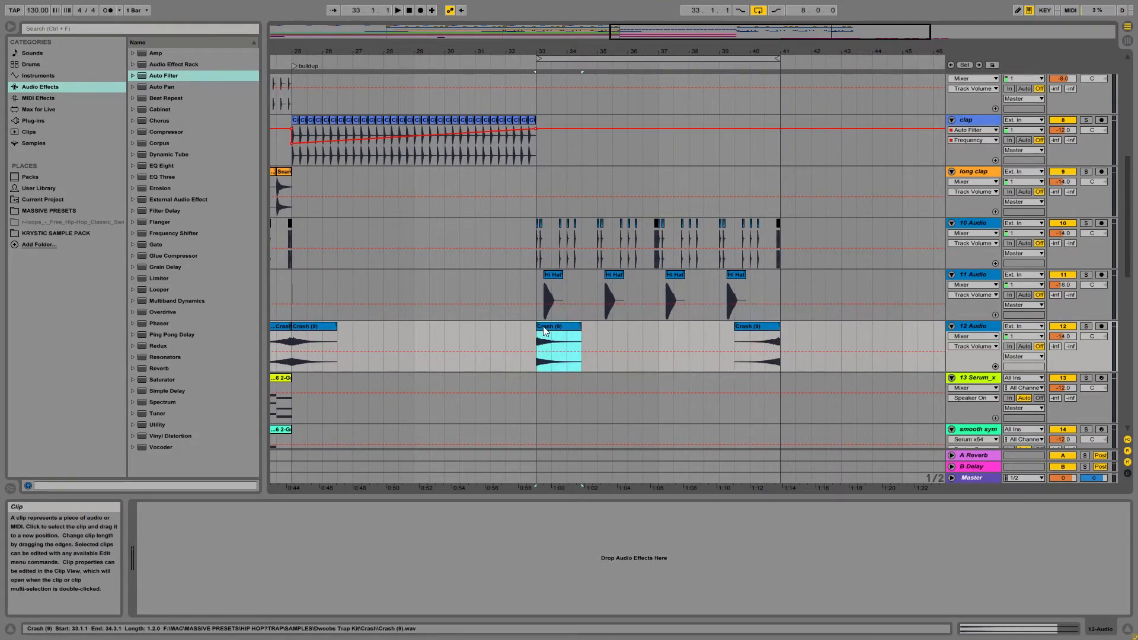
pyautogui.press('space')
pyautogui.scroll(-10, 632, 309)
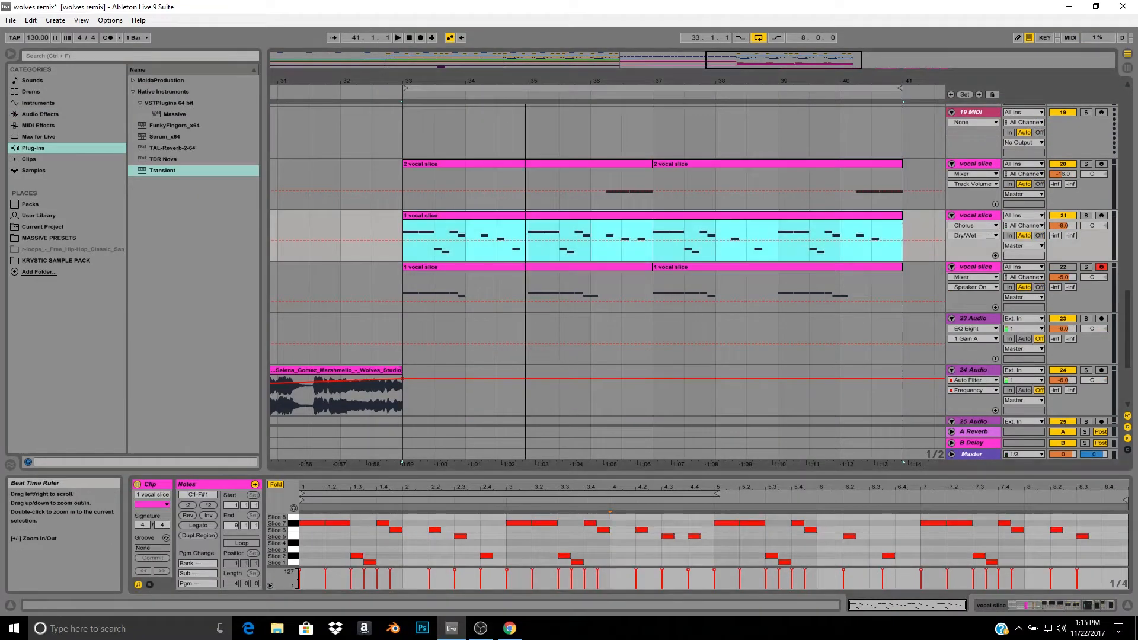
# Open the 1 vocal slice clip on track 21 in an enlarged note editor, solo the track and play its pattern.
pyautogui.moveTo(514, 110); pyautogui.dragTo(514, 95)
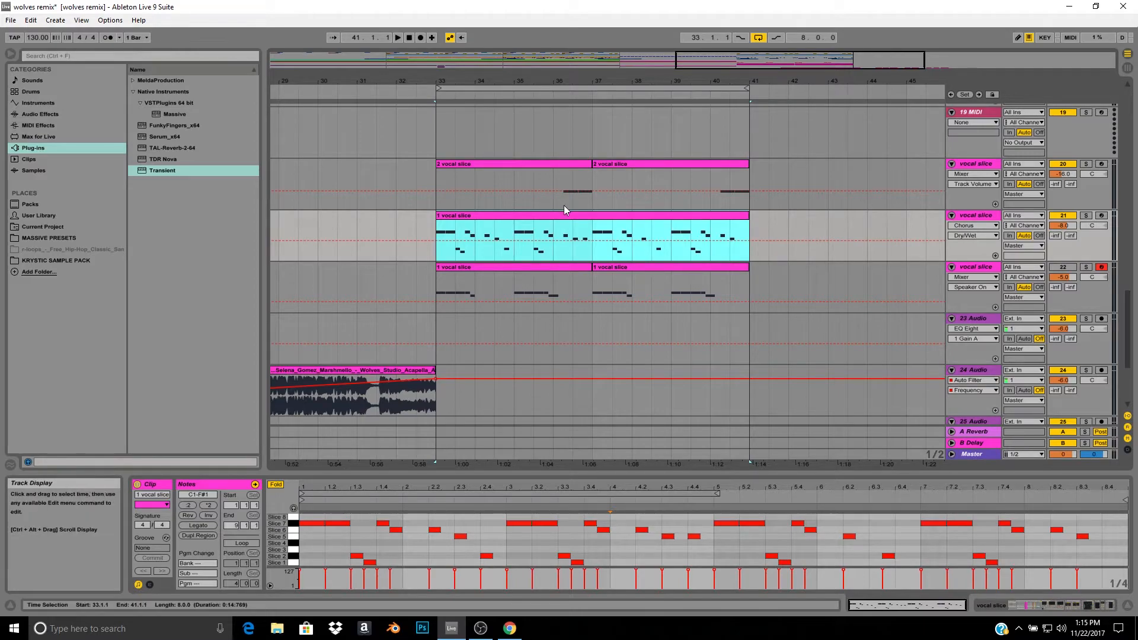
pyautogui.scroll(-2, 569, 196)
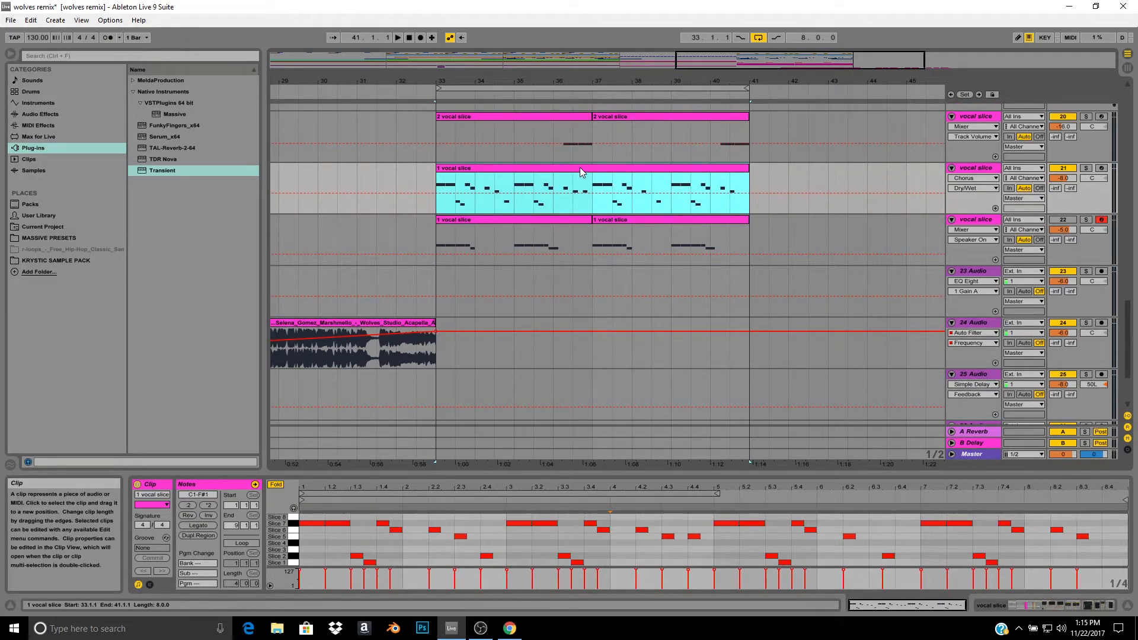
pyautogui.click(579, 170)
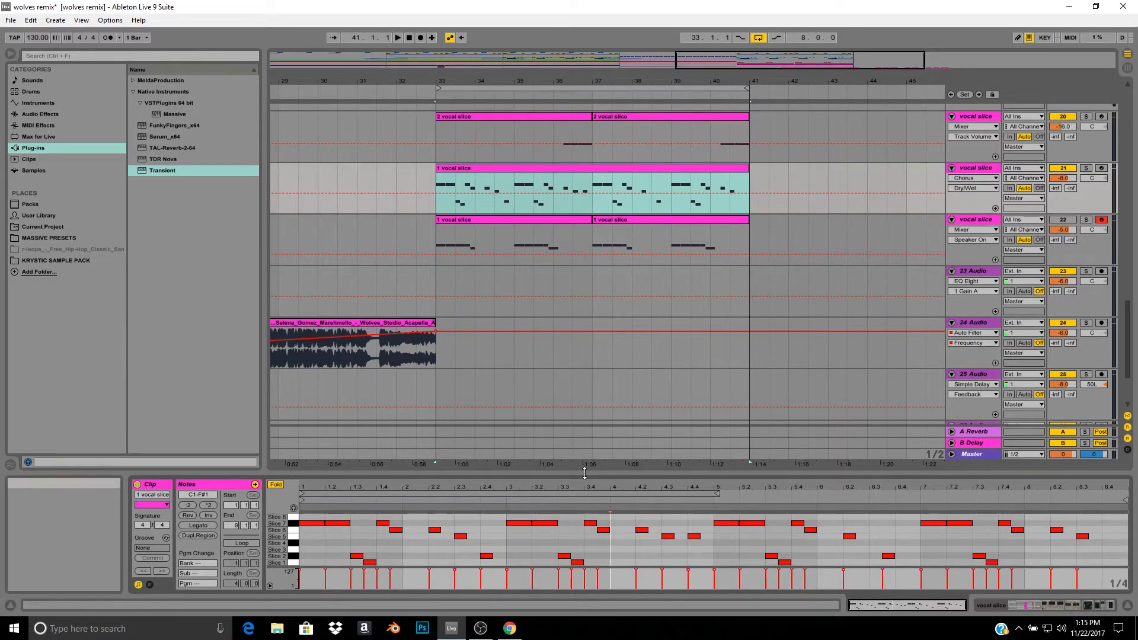
pyautogui.moveTo(585, 472); pyautogui.dragTo(787, 270)
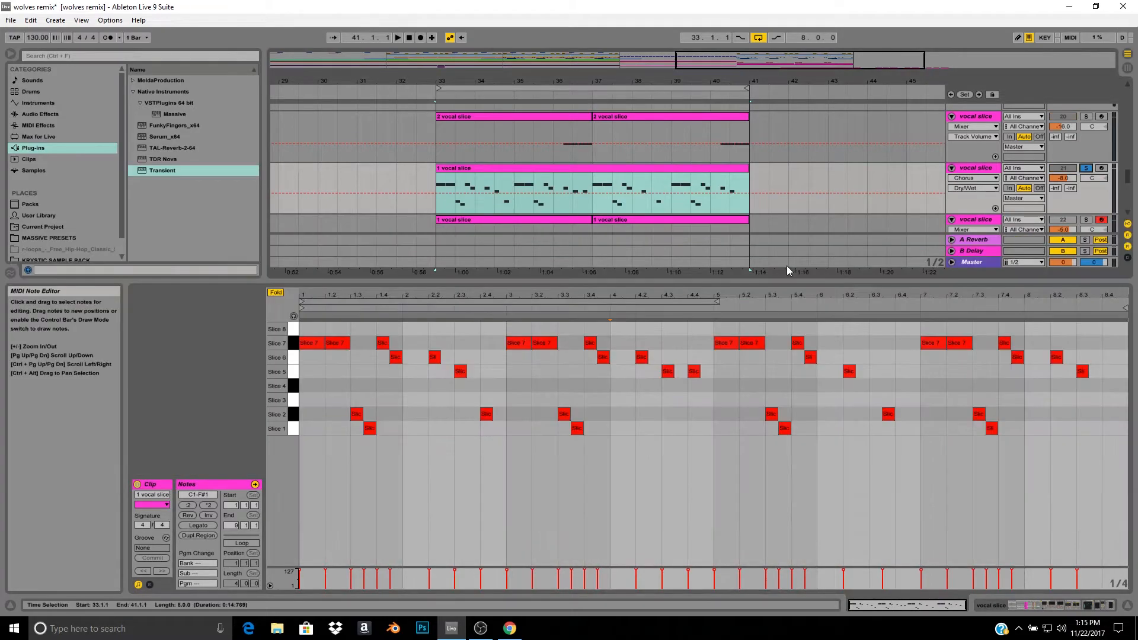
pyautogui.press('space')
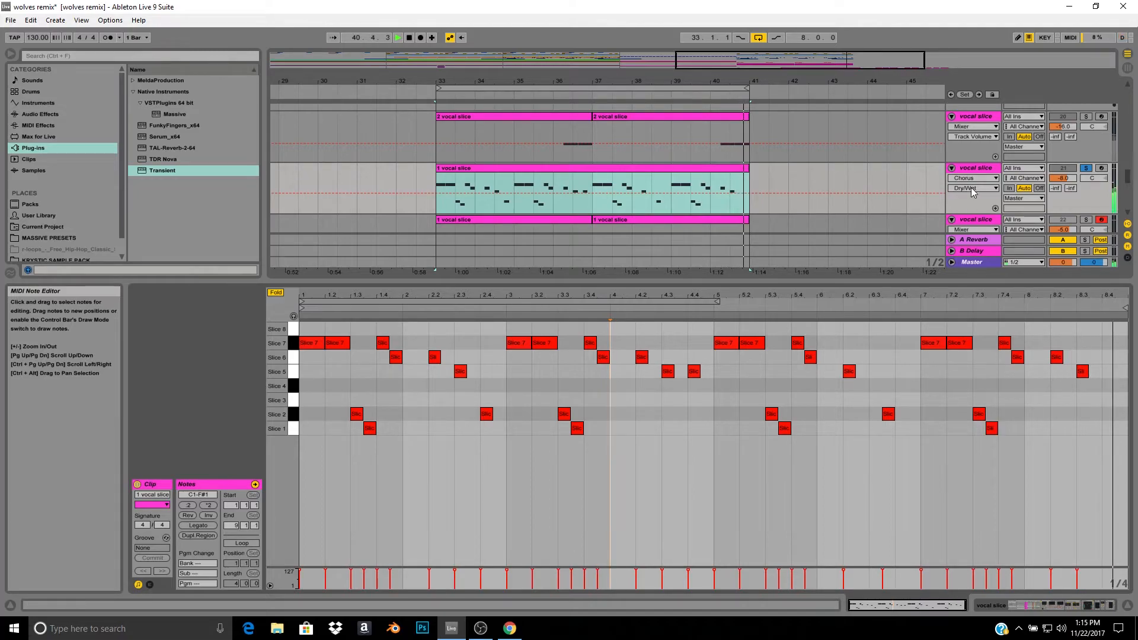
# Show the device chain of vocal slice track 21 and display the Transpose automation of its slice rack.
pyautogui.doubleClick(976, 169)
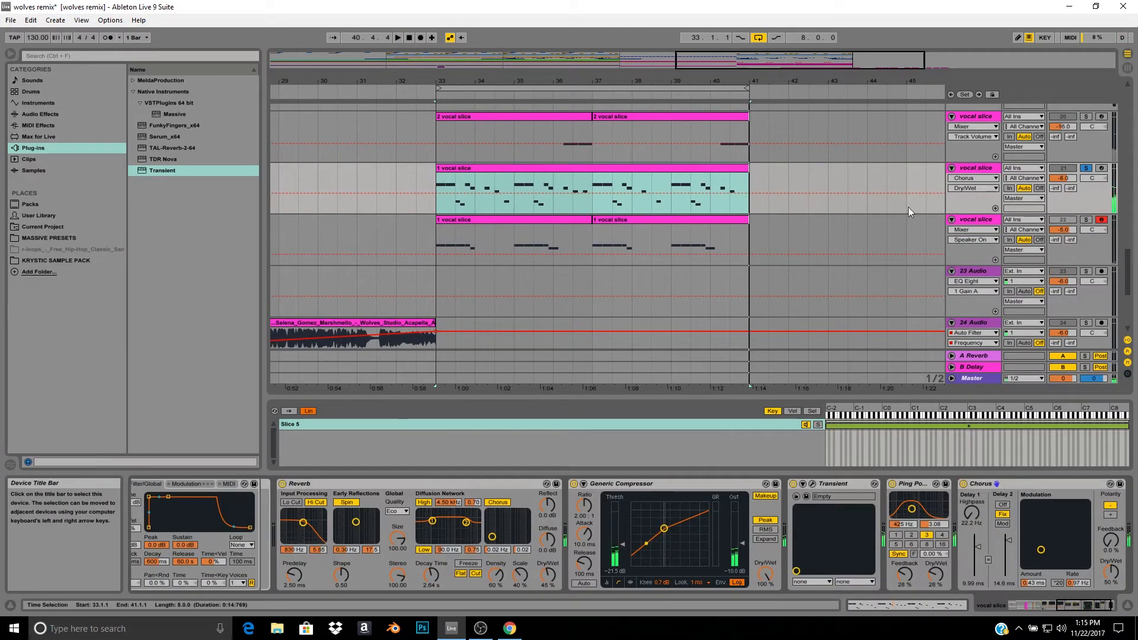
pyautogui.click(976, 179)
pyautogui.click(877, 187)
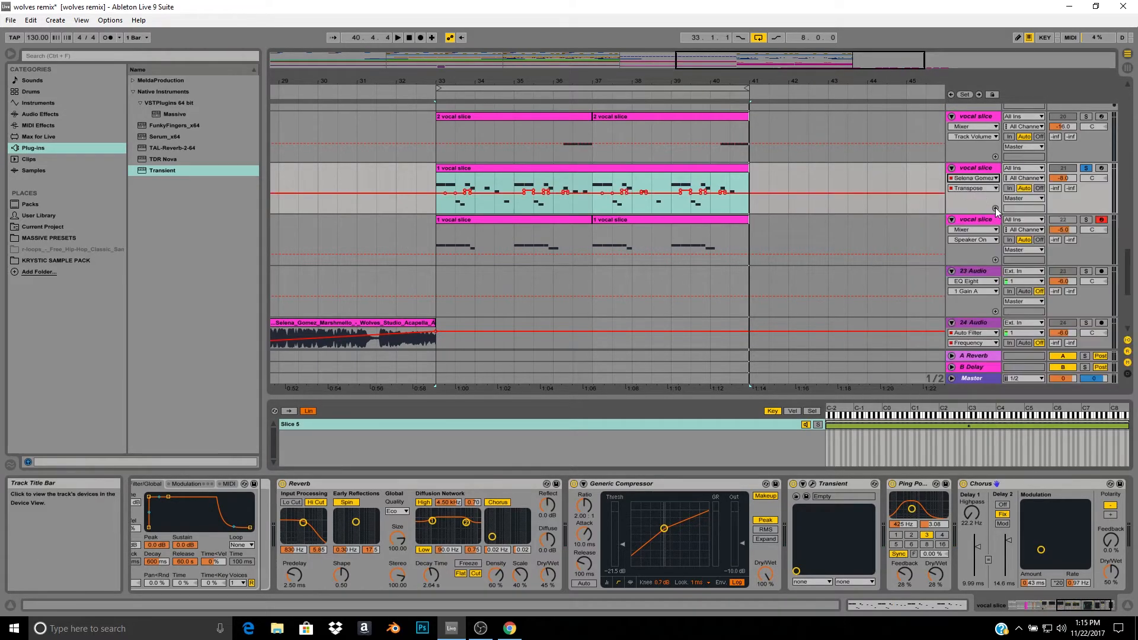
# Examine track 21's Transpose automation in its own lane from bar 33 and play the transposed slices.
pyautogui.moveTo(480, 96); pyautogui.dragTo(562, 176)
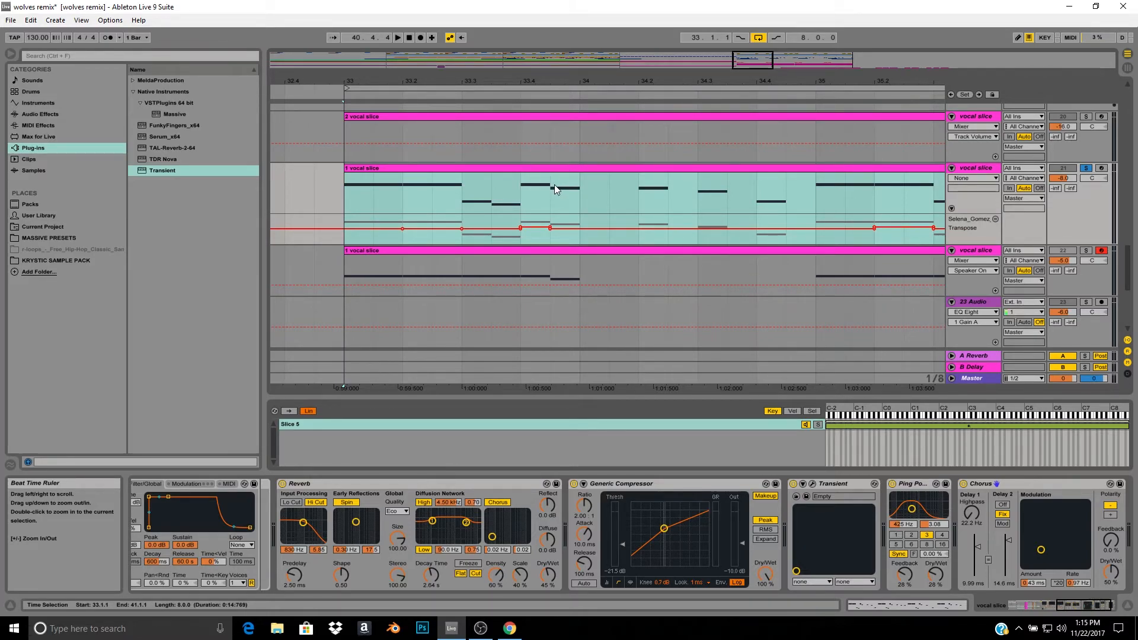
pyautogui.press('space')
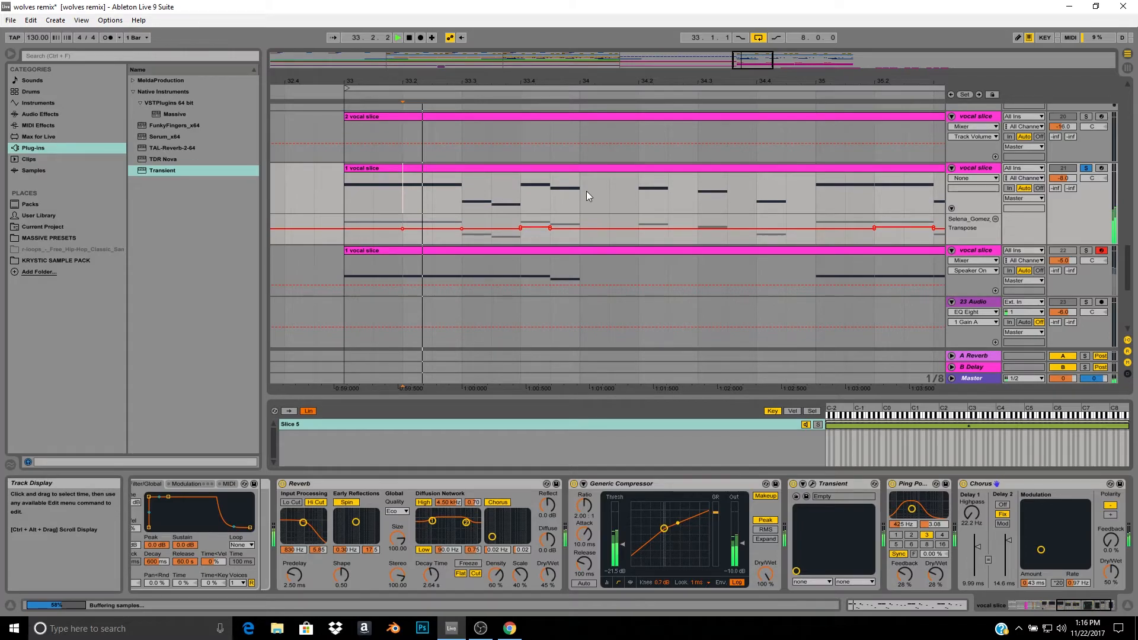
pyautogui.click(632, 197)
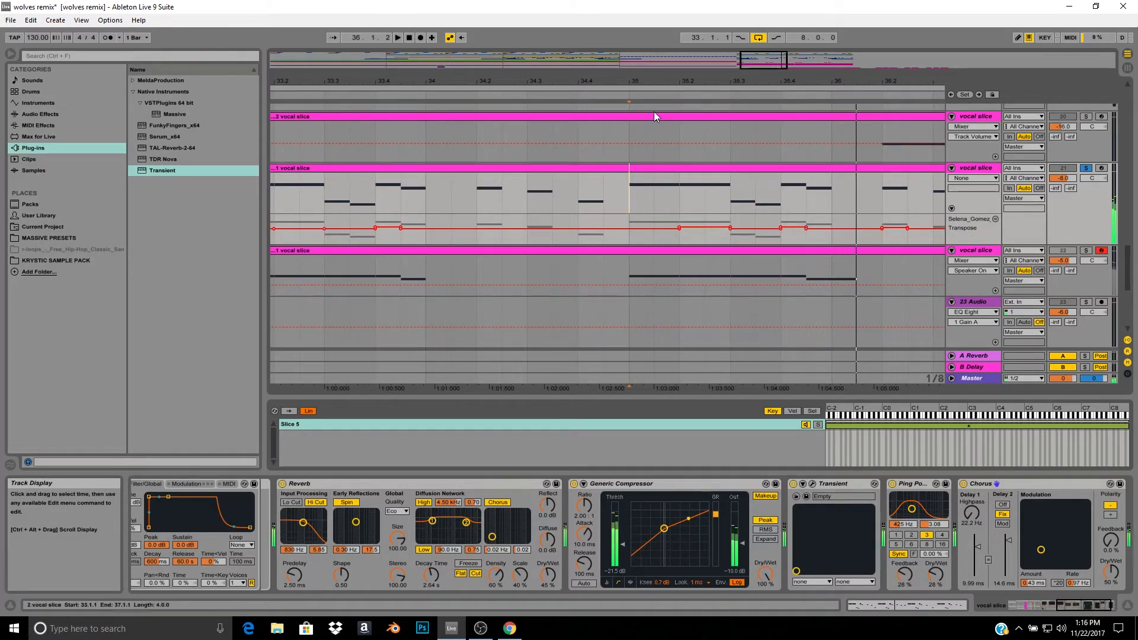
pyautogui.press('-')
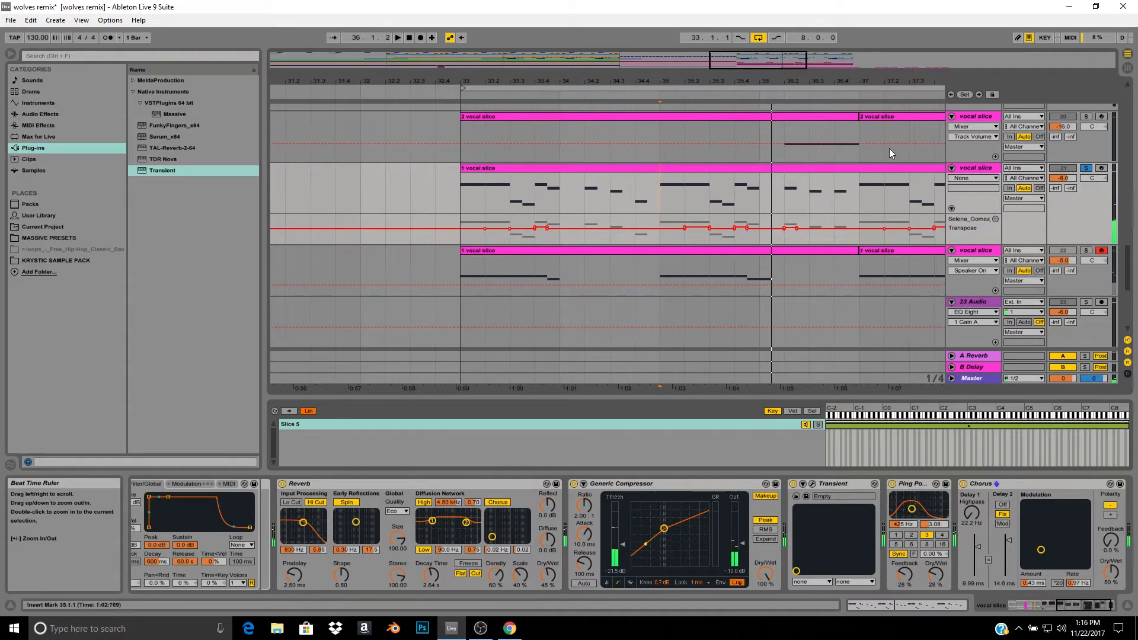
# Hide the Transpose automation lane and unsolo vocal slice track 21.
pyautogui.click(995, 219)
pyautogui.moveTo(809, 83); pyautogui.dragTo(809, 71)
pyautogui.click(1089, 168)
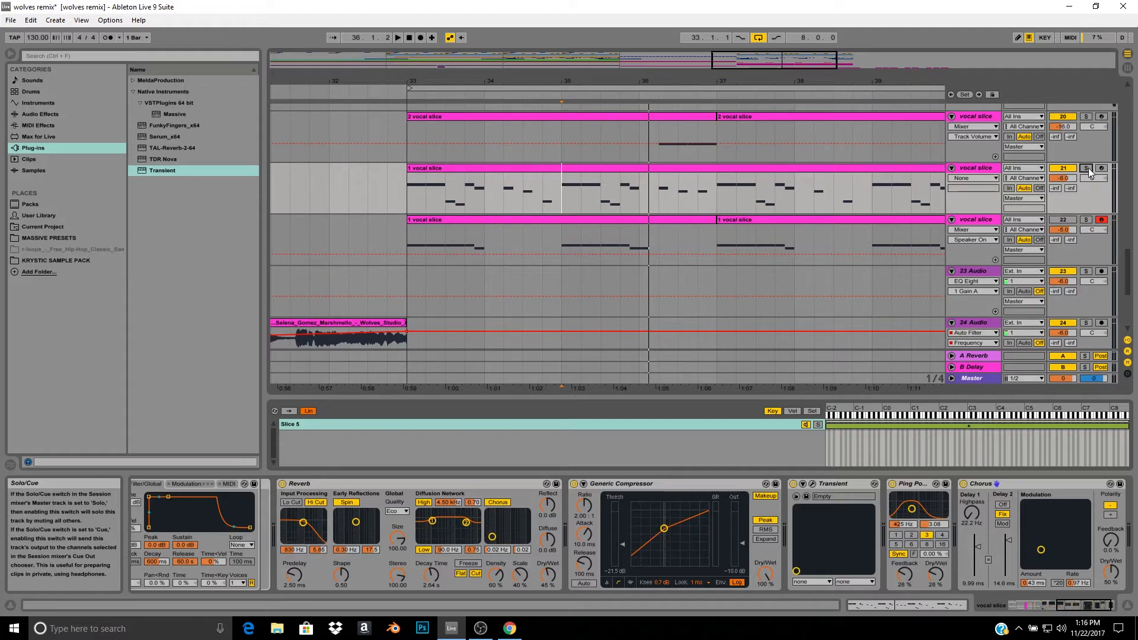
# Solo and audition vocal slice track 20, unsolo it, and examine the Wolves clips on track 18 across bars 33 to 41.
pyautogui.click(1086, 116)
pyautogui.click(1085, 117)
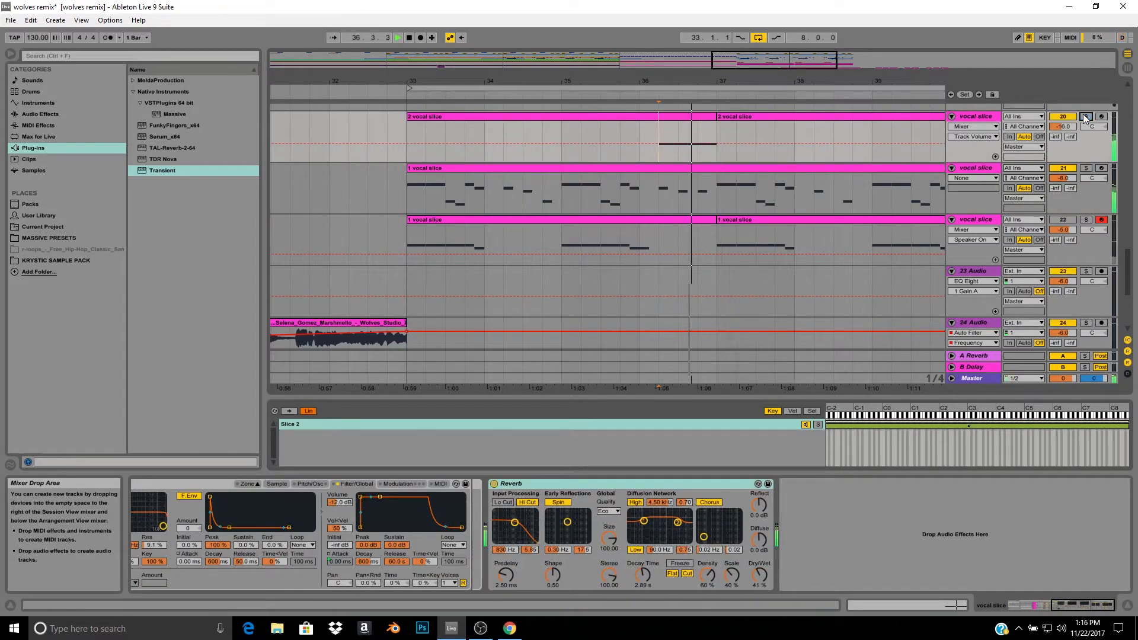
pyautogui.moveTo(576, 97); pyautogui.dragTo(550, 238)
pyautogui.scroll(5, 737, 252)
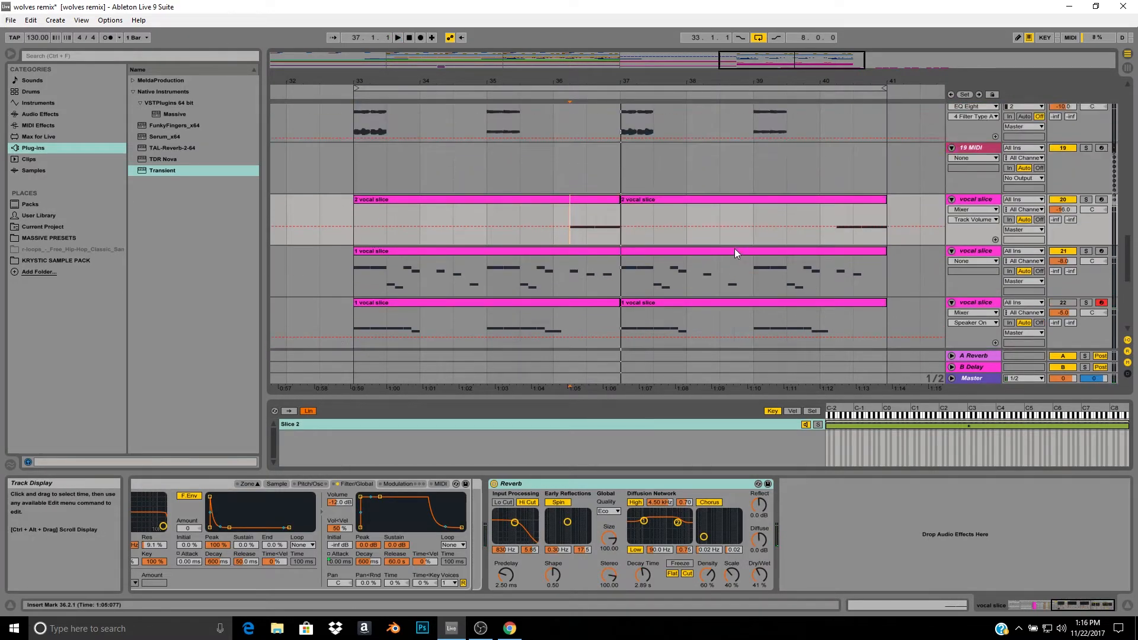
pyautogui.moveTo(357, 187); pyautogui.dragTo(917, 215)
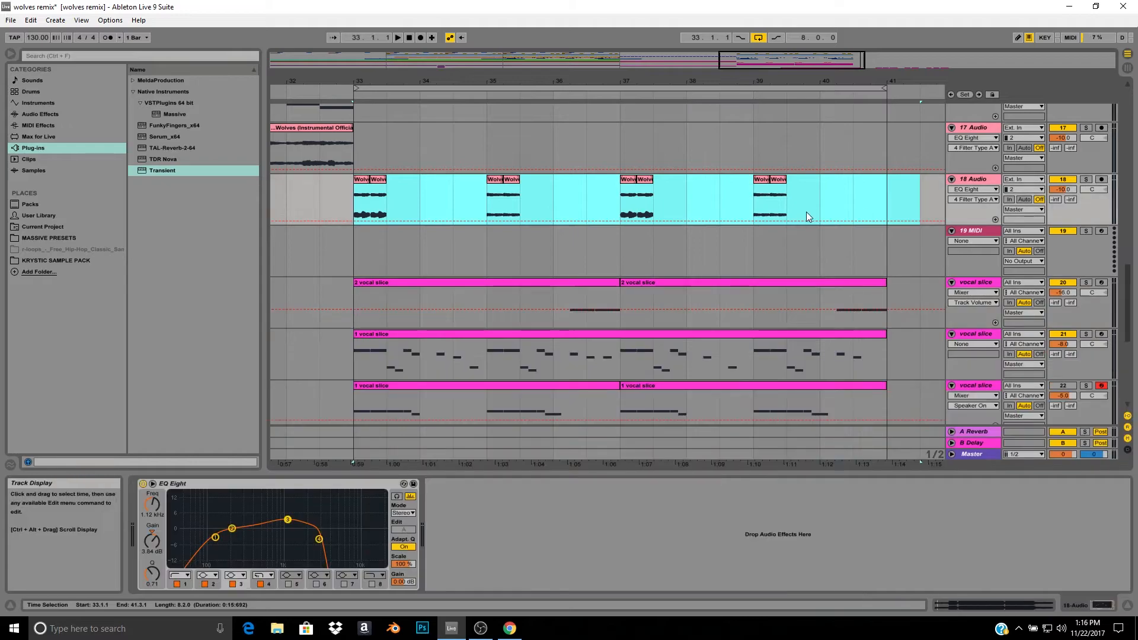
pyautogui.click(820, 202)
# Play the arrangement from bar 31 into the drop to review the vocal slice tracks, and save the project.
pyautogui.click(652, 88)
pyautogui.scroll(3, 691, 244)
pyautogui.moveTo(650, 83); pyautogui.dragTo(650, 42)
pyautogui.scroll(-6, 750, 307)
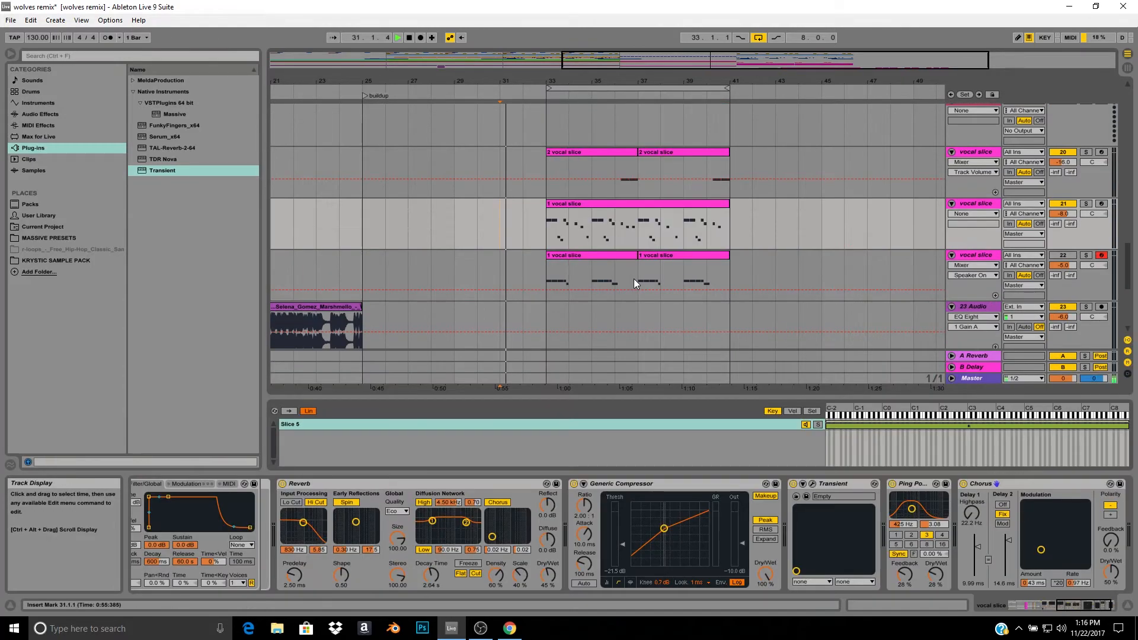
pyautogui.hotkey('ctrl', 's')
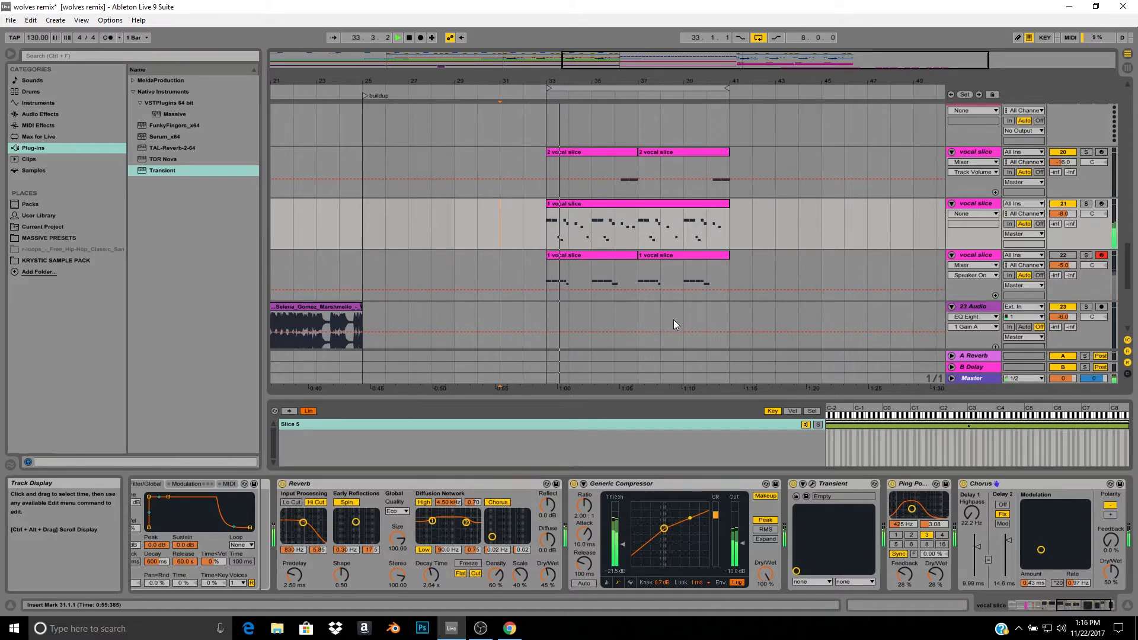
pyautogui.scroll(-2, 777, 254)
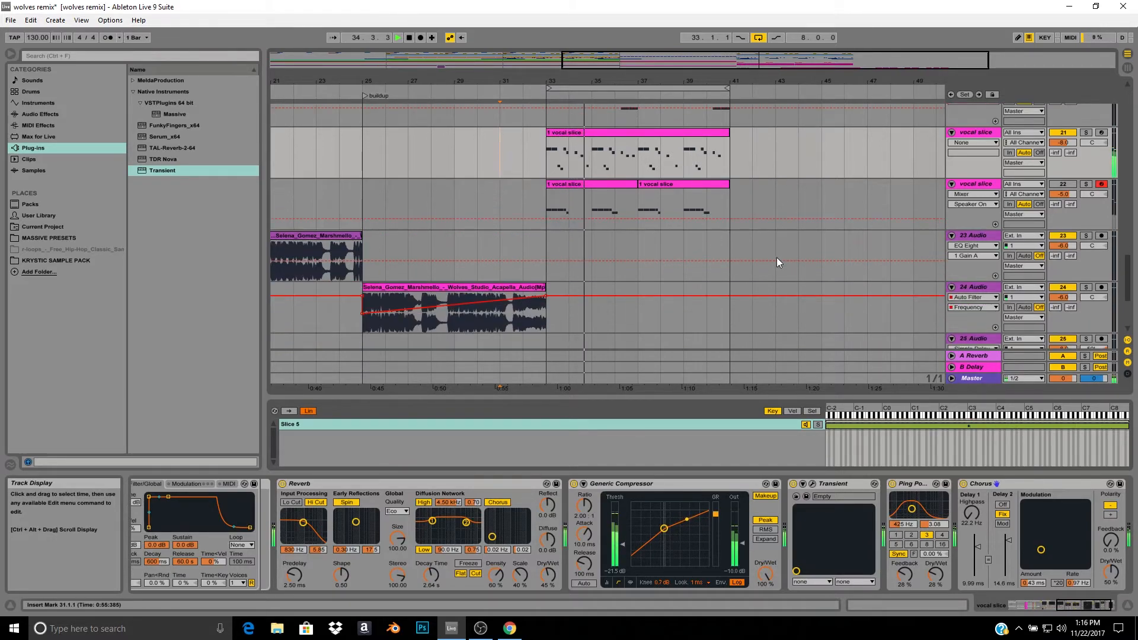
pyautogui.scroll(2, 776, 257)
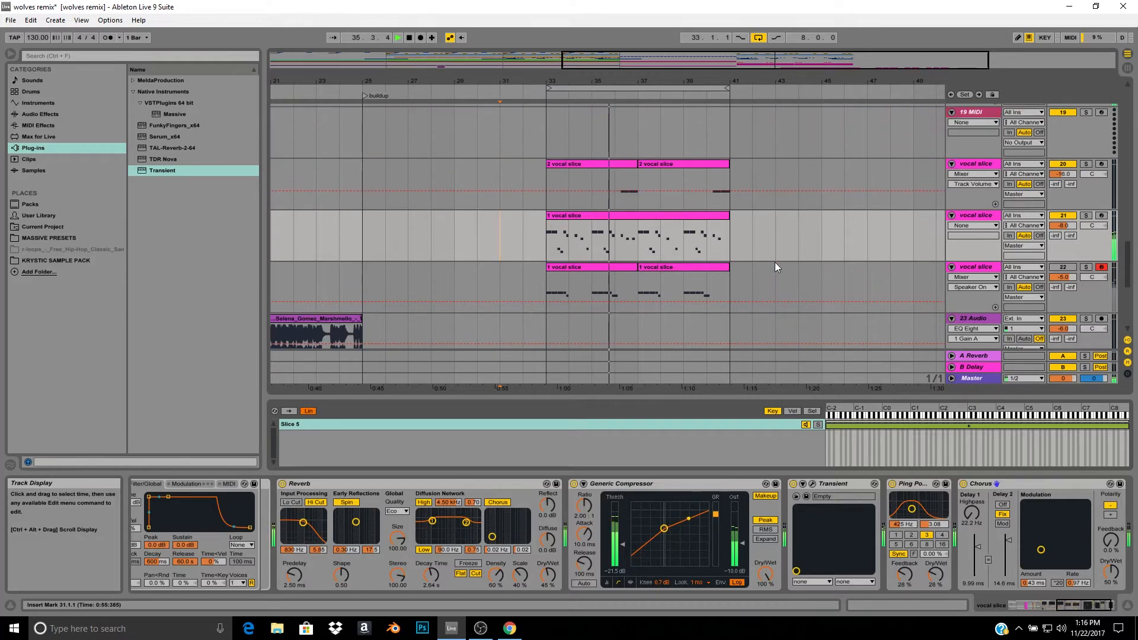
pyautogui.scroll(1, 676, 270)
pyautogui.press('space')
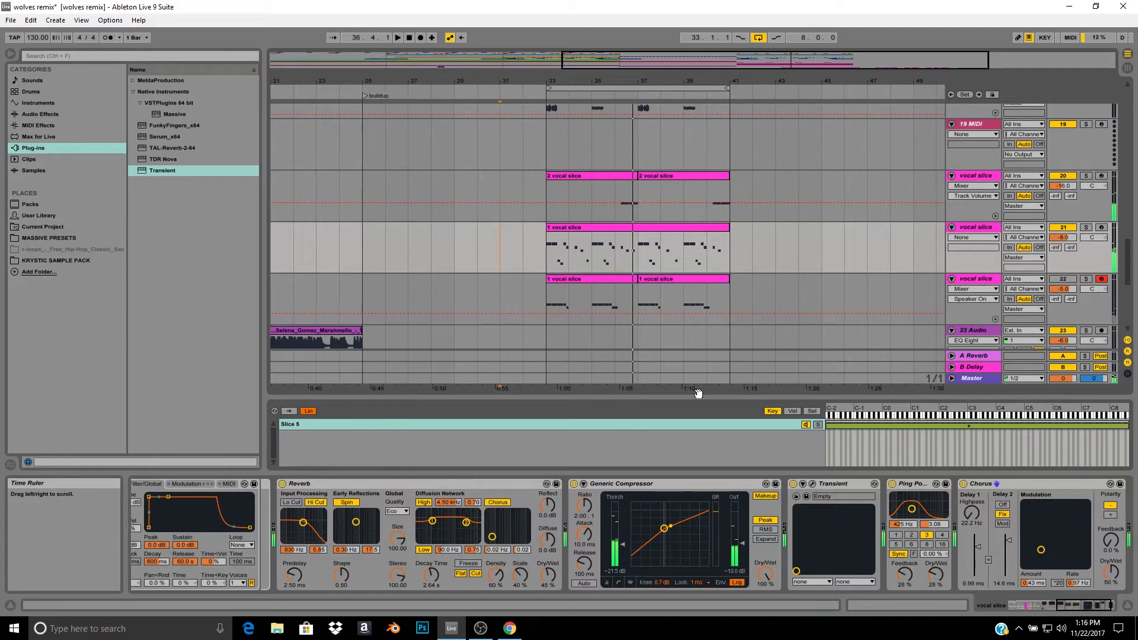
# Open the 1 vocal slice clip on track 21 in the note editor and reduce the editor's height.
pyautogui.hotkey('ctrl', 'alt', 'l')
pyautogui.doubleClick(579, 249)
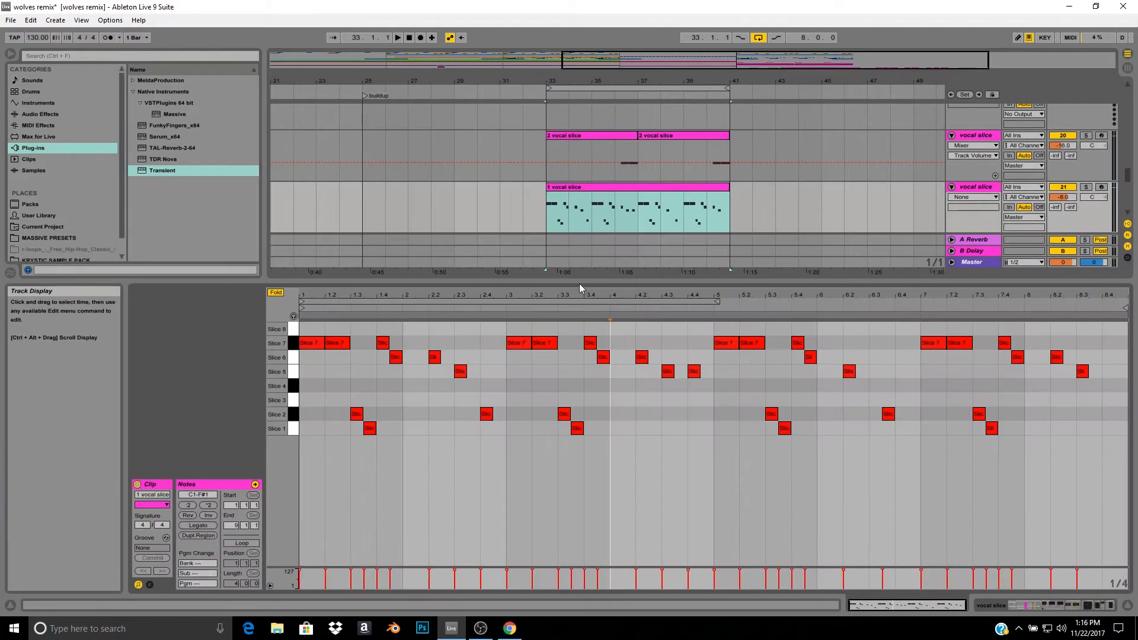
pyautogui.moveTo(578, 284); pyautogui.dragTo(578, 435)
# Review the drop's drum and bass tracks, open the intro sub clip at bar 33 and play it.
pyautogui.scroll(2, 530, 212)
pyautogui.scroll(6, 530, 211)
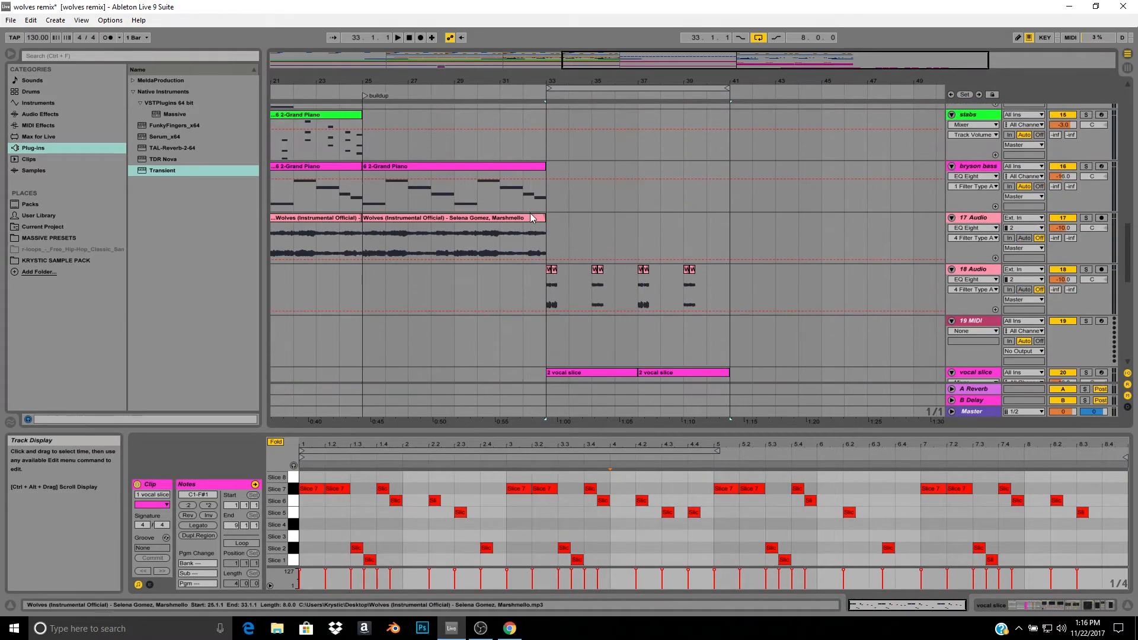
pyautogui.scroll(3, 601, 280)
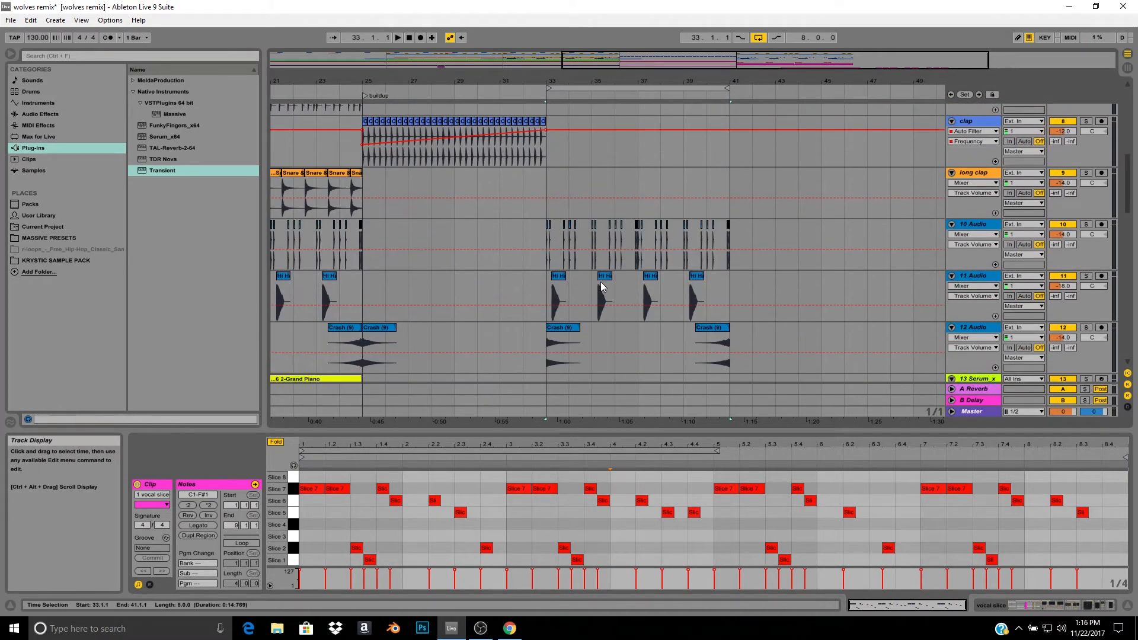
pyautogui.scroll(4, 544, 204)
pyautogui.scroll(2, 543, 199)
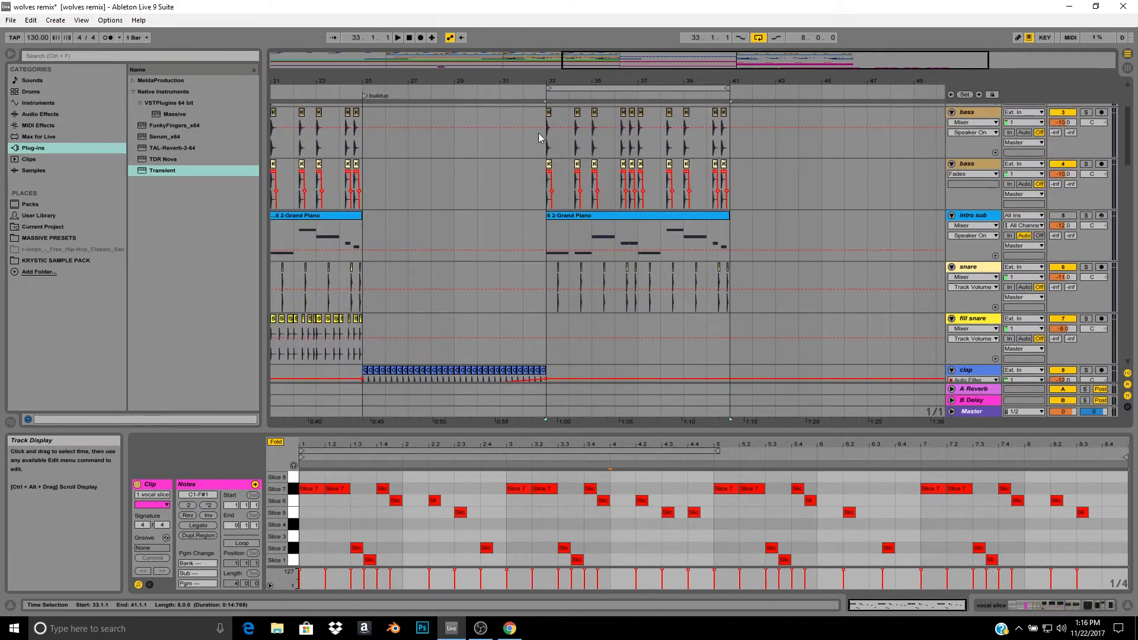
pyautogui.click(655, 216)
pyautogui.press('space')
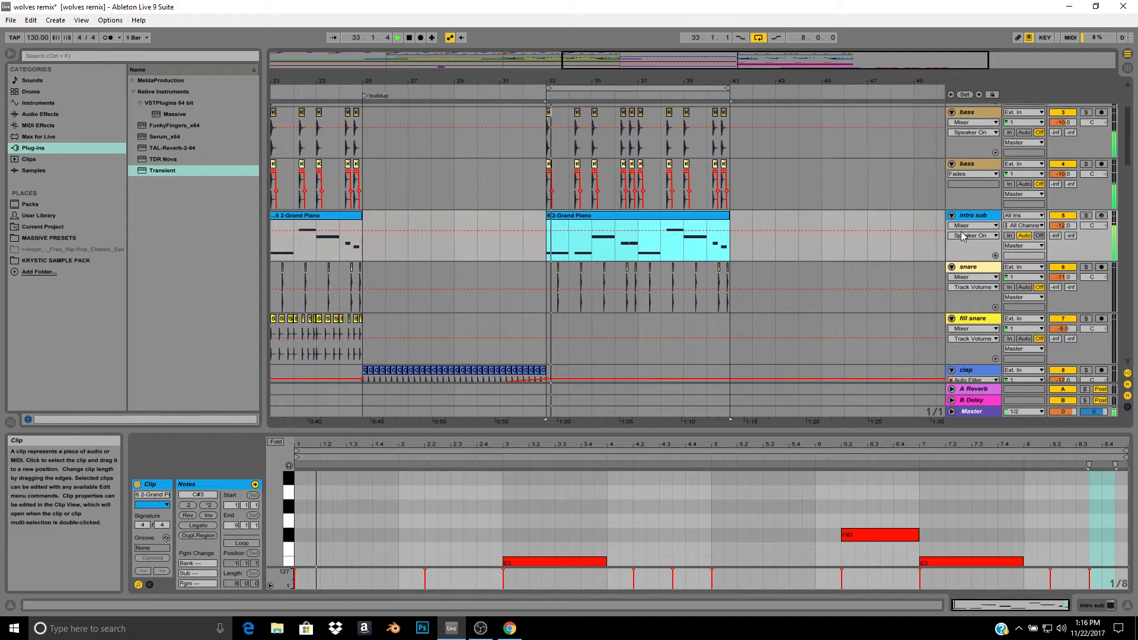
# Stop playback and show the notes of the 1 vocal slice clip on track 21 again.
pyautogui.scroll(-15, 723, 251)
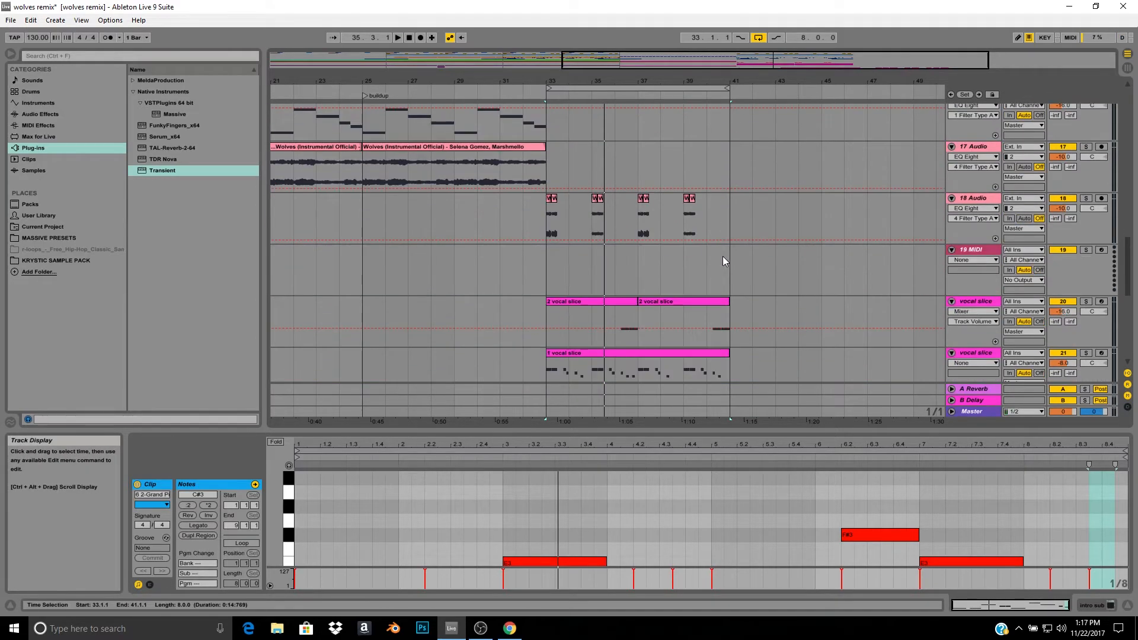
pyautogui.scroll(-2, 723, 261)
pyautogui.scroll(-2, 553, 227)
pyautogui.click(563, 249)
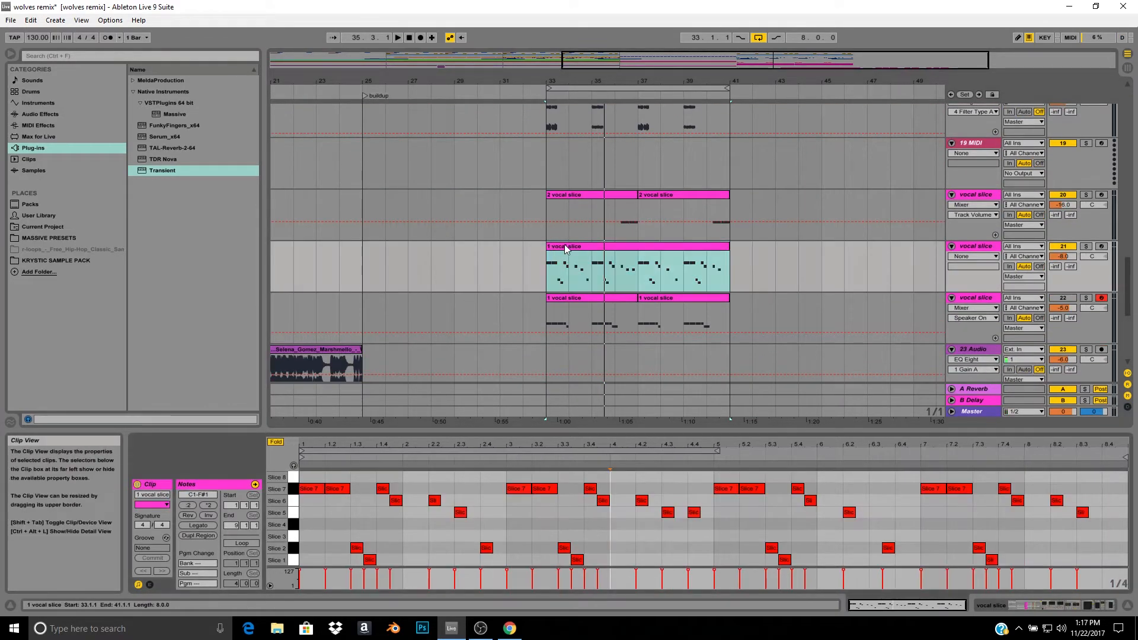
# Place the insert marker at bar 33 on the empty 19 MIDI track and show its device chain.
pyautogui.scroll(2, 569, 296)
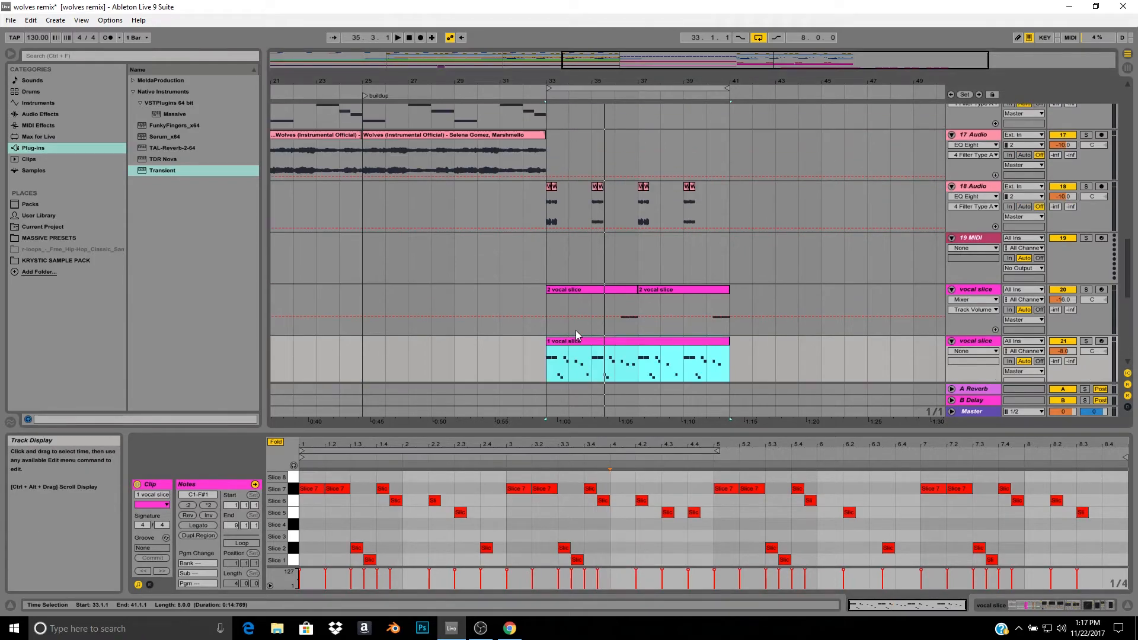
pyautogui.click(552, 252)
pyautogui.scroll(3, 550, 247)
pyautogui.scroll(-2, 553, 311)
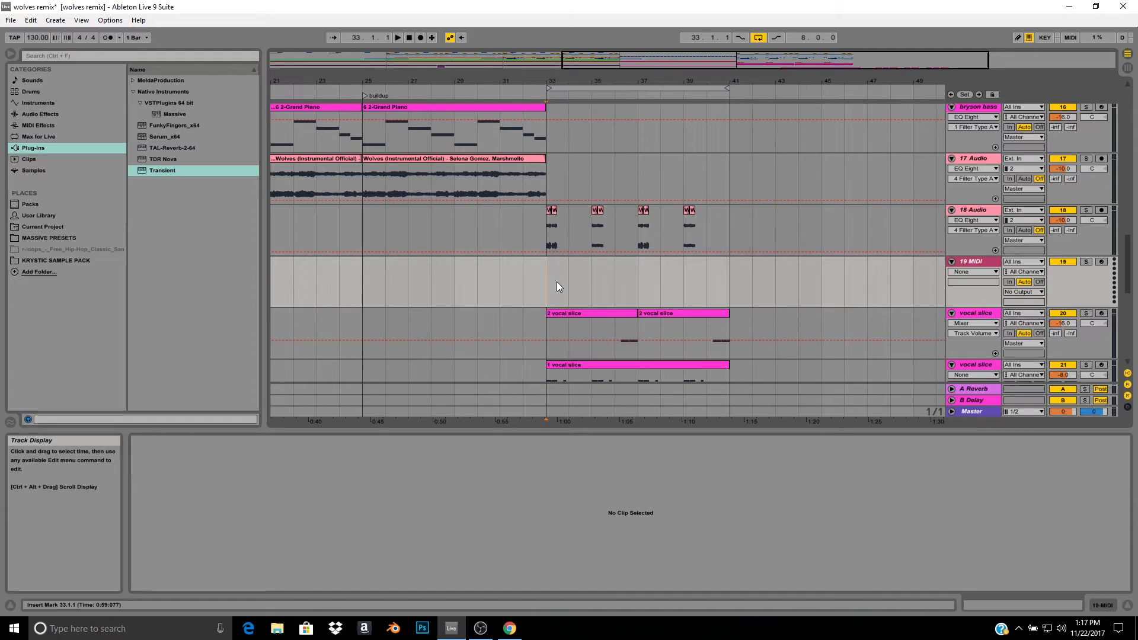
pyautogui.hotkey('shift', 'Tab')
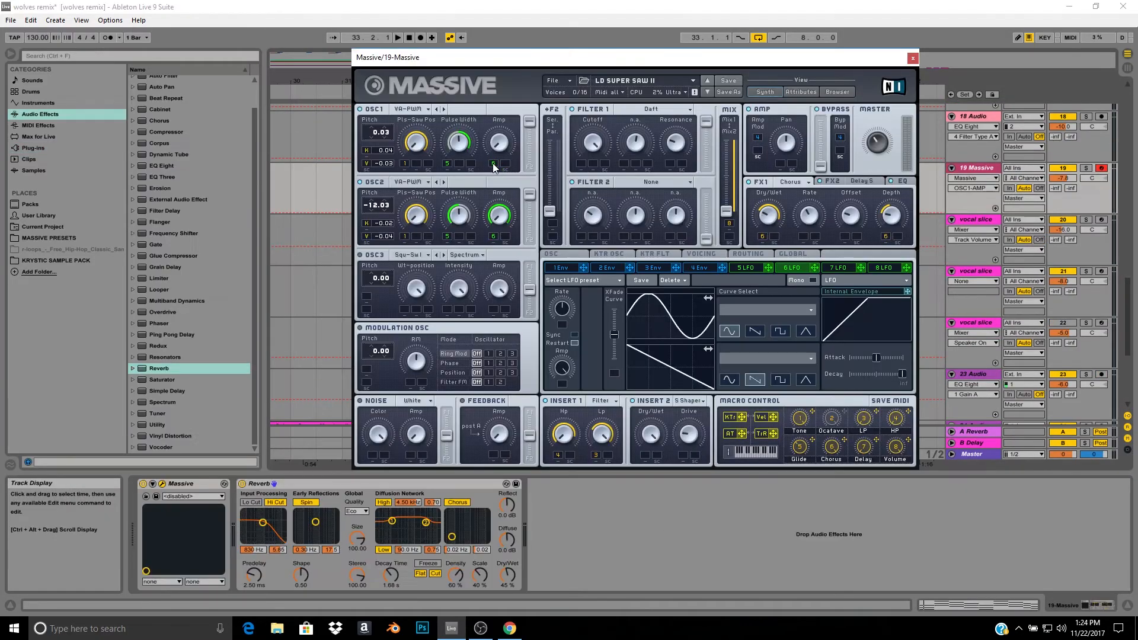
# Play the LD SUPER SAW II chords, turn on tempo sync for LFO 6 in Massive, and hide the plug-in window.
pyautogui.press('space')
pyautogui.press('space')
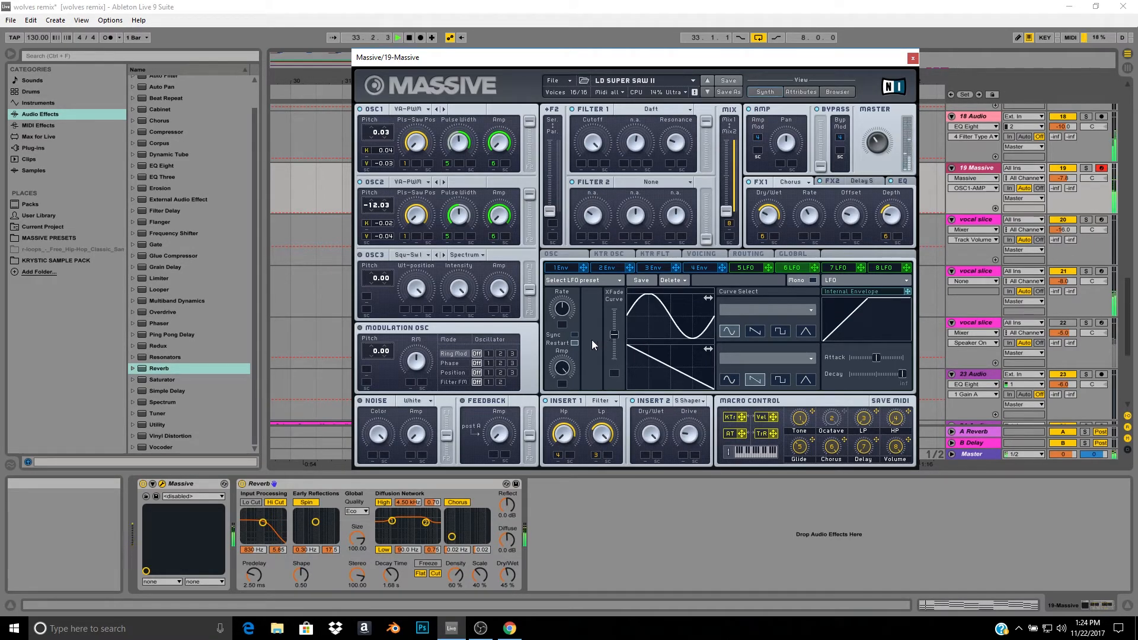
pyautogui.click(574, 335)
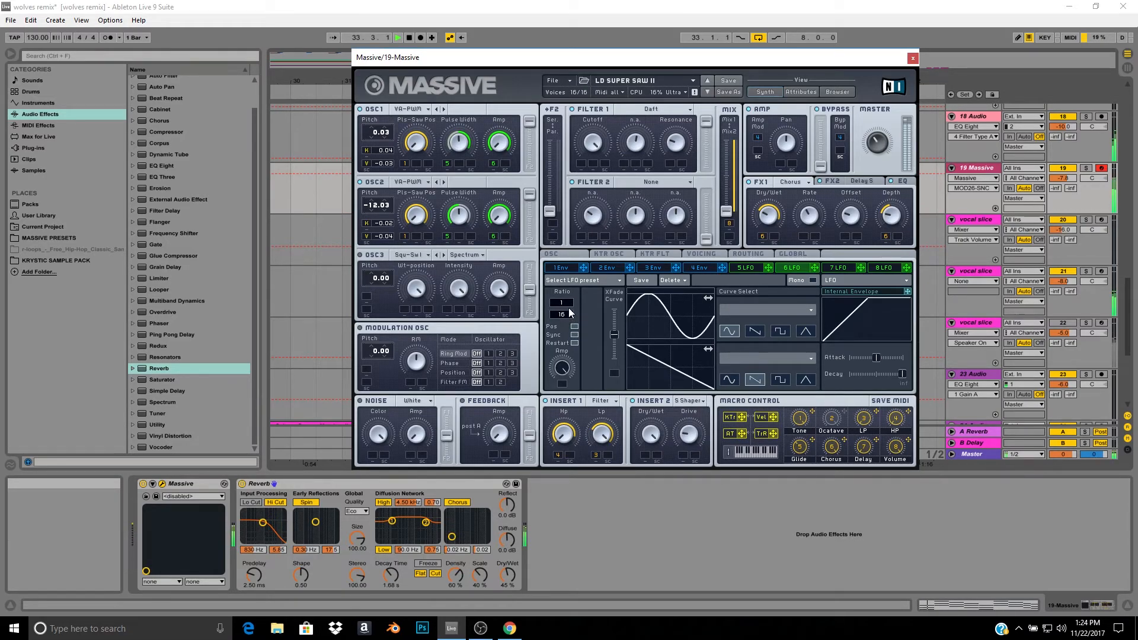
pyautogui.press('space')
pyautogui.hotkey('ctrl', 'alt', 'p')
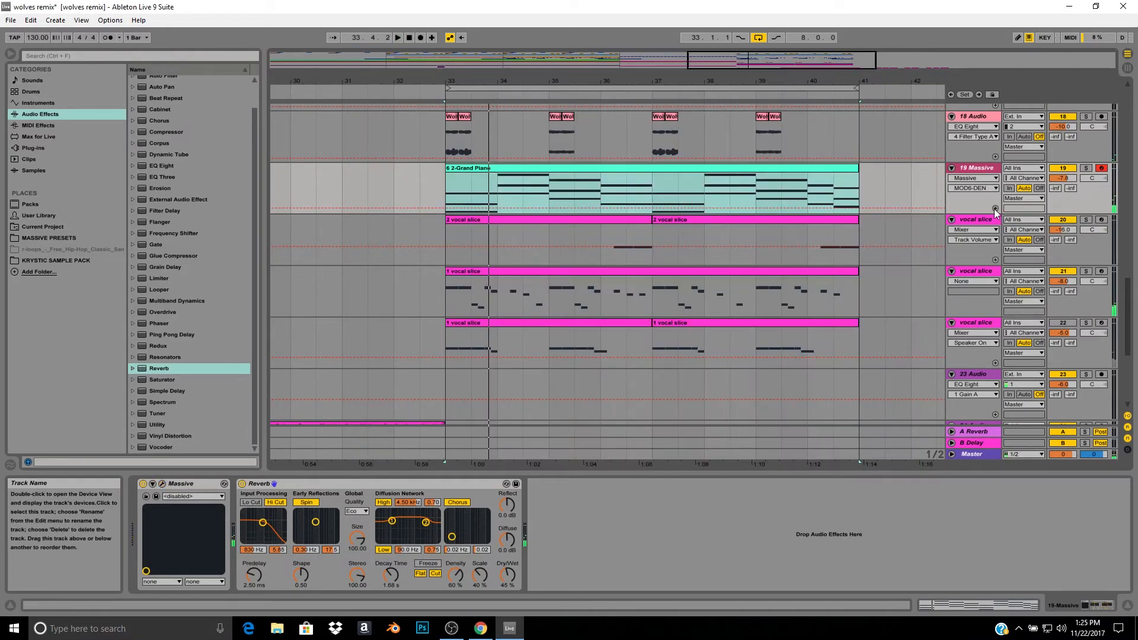
# Give MOD6-DEN its own automation lane on track 19 and draw stepped values from bar 33 to bar 37.
pyautogui.click(995, 208)
pyautogui.moveTo(516, 82)
pyautogui.mouseDown()
pyautogui.moveTo(517, 109)
pyautogui.moveTo(517, 83)
pyautogui.mouseUp()
pyautogui.press('space')
pyautogui.press('b')
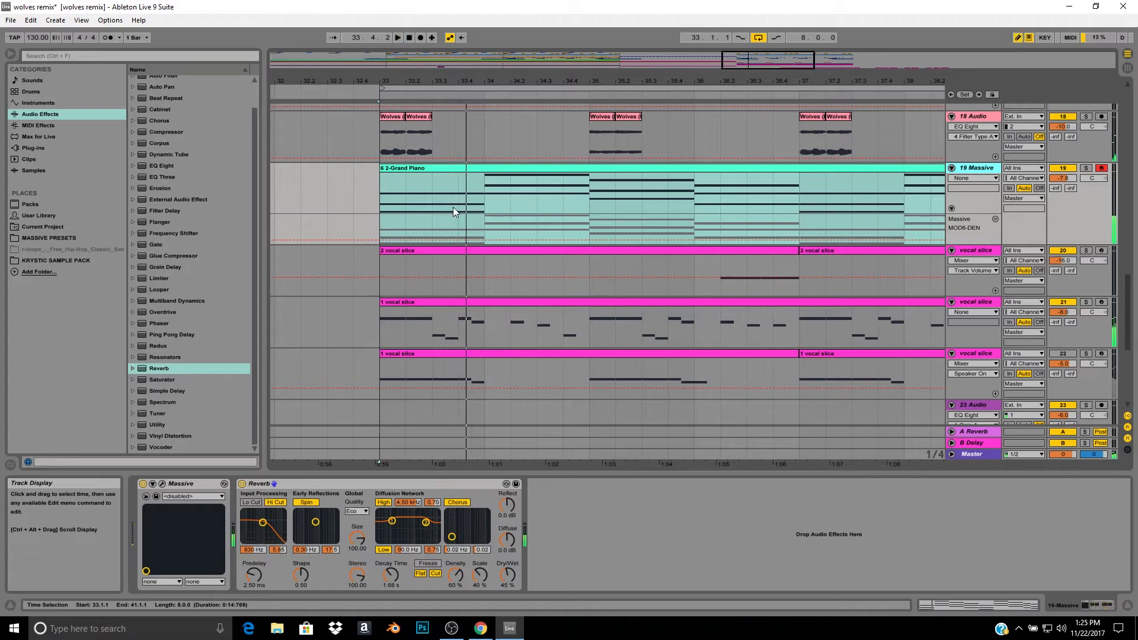
pyautogui.press('space')
pyautogui.click(422, 228)
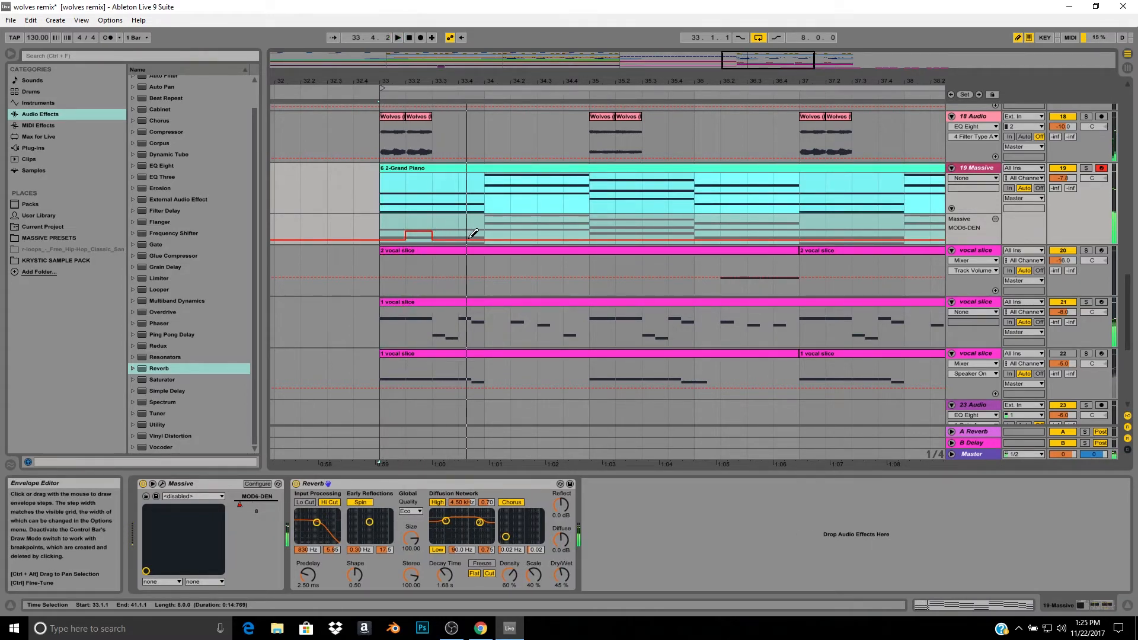
pyautogui.click(495, 231)
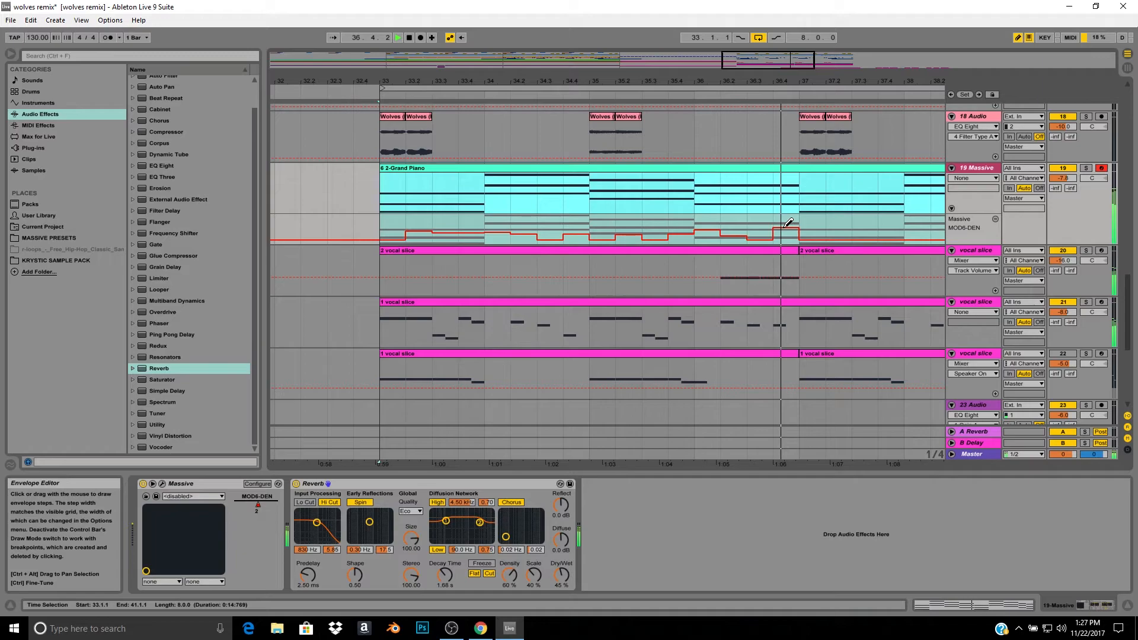
# Duplicate the MOD6-DEN automation of bars 33 to 37 into bars 37 to 41 and play from bar 33.
pyautogui.press('-')
pyautogui.press('-')
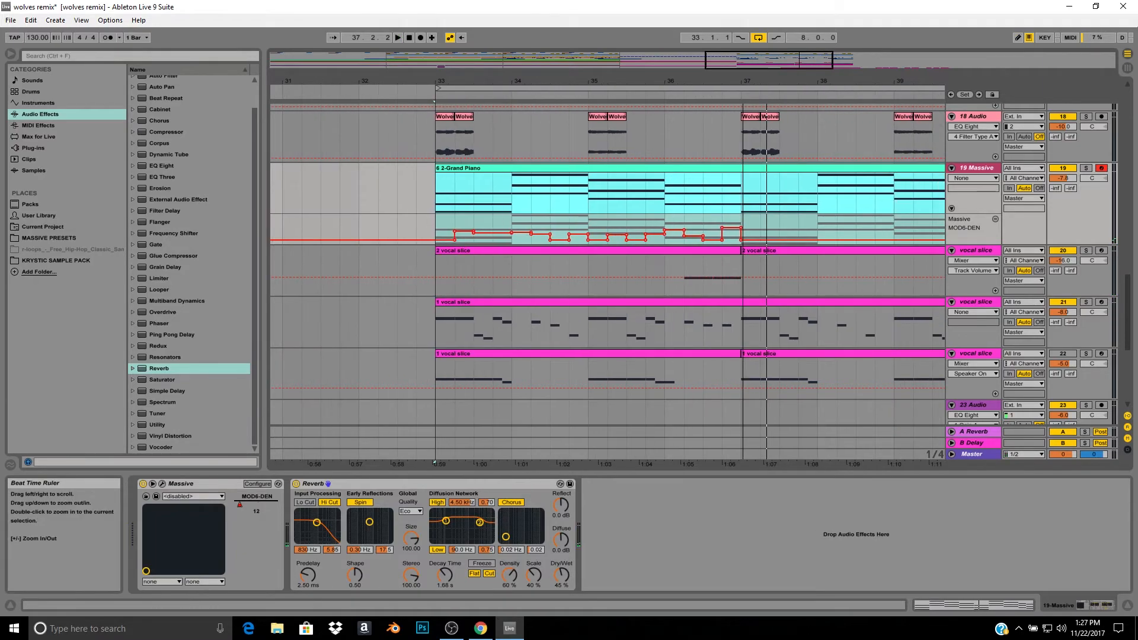
pyautogui.moveTo(725, 221); pyautogui.dragTo(594, 234)
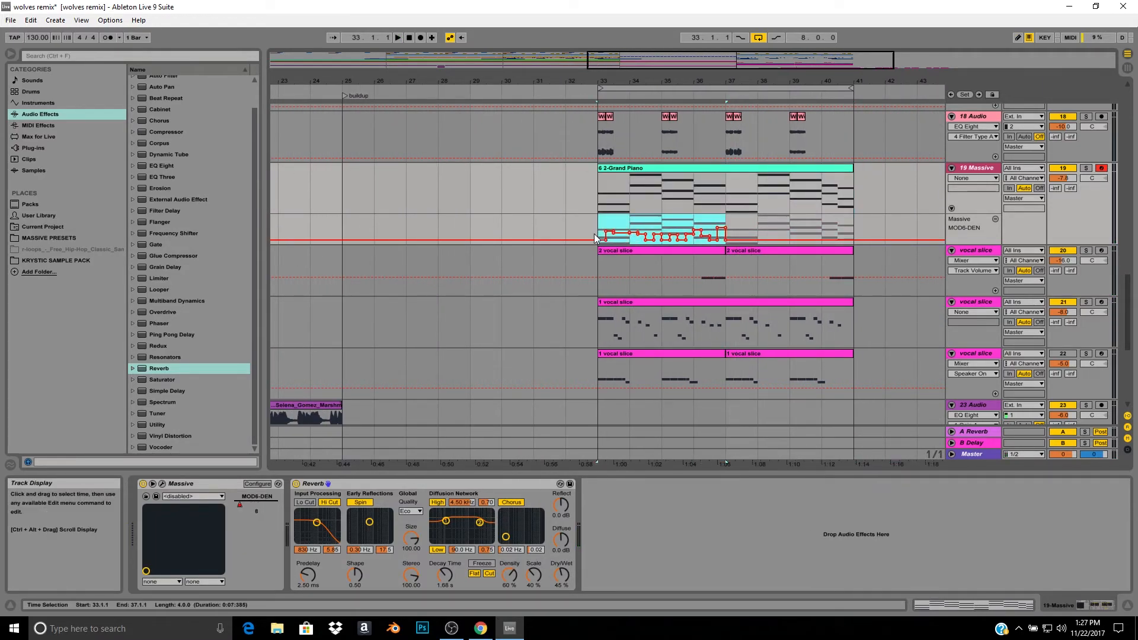
pyautogui.hotkey('ctrl', 'd')
pyautogui.click(603, 202)
pyautogui.press('space')
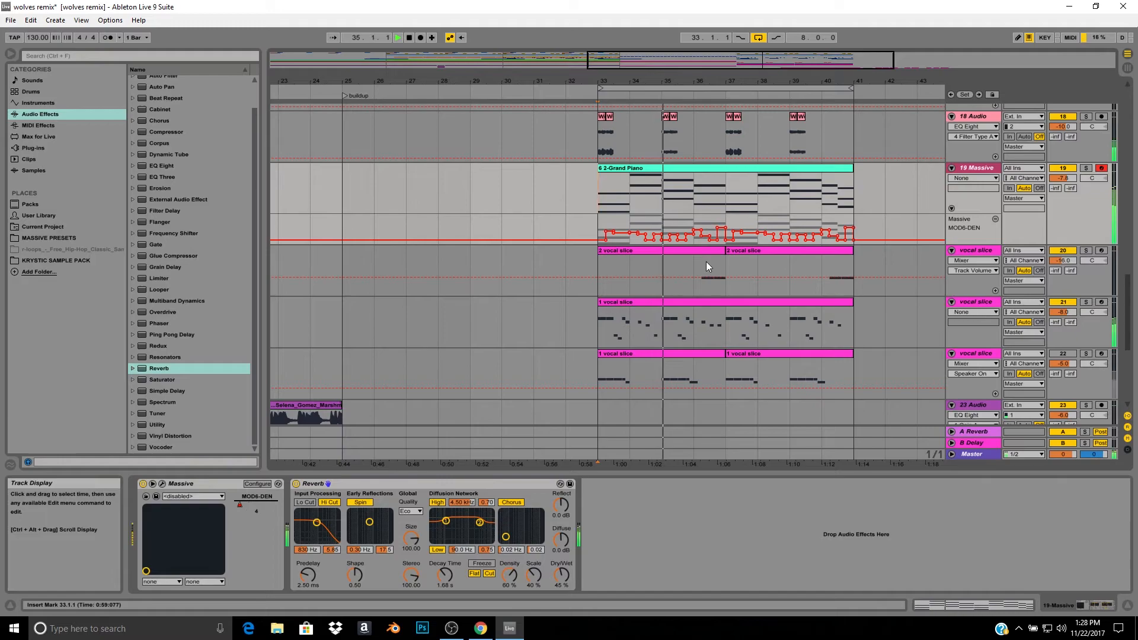
# Set the volume of the 19 Massive track to -10 dB during playback, and stop playing.
pyautogui.click(1063, 177)
pyautogui.moveTo(1063, 178); pyautogui.dragTo(1061, 178)
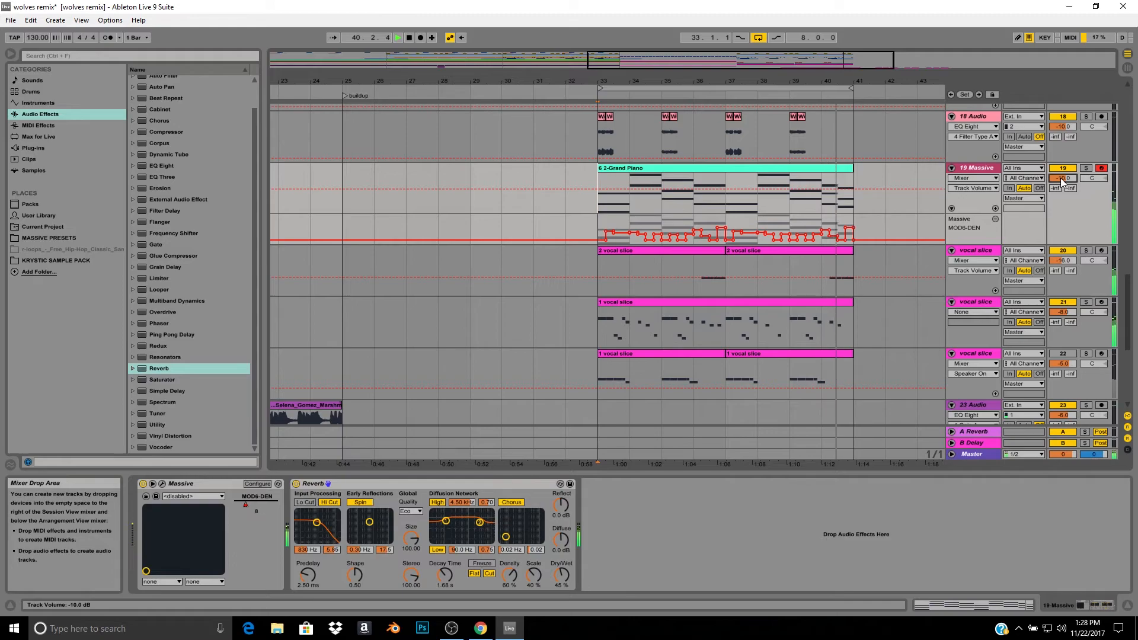
pyautogui.press('space')
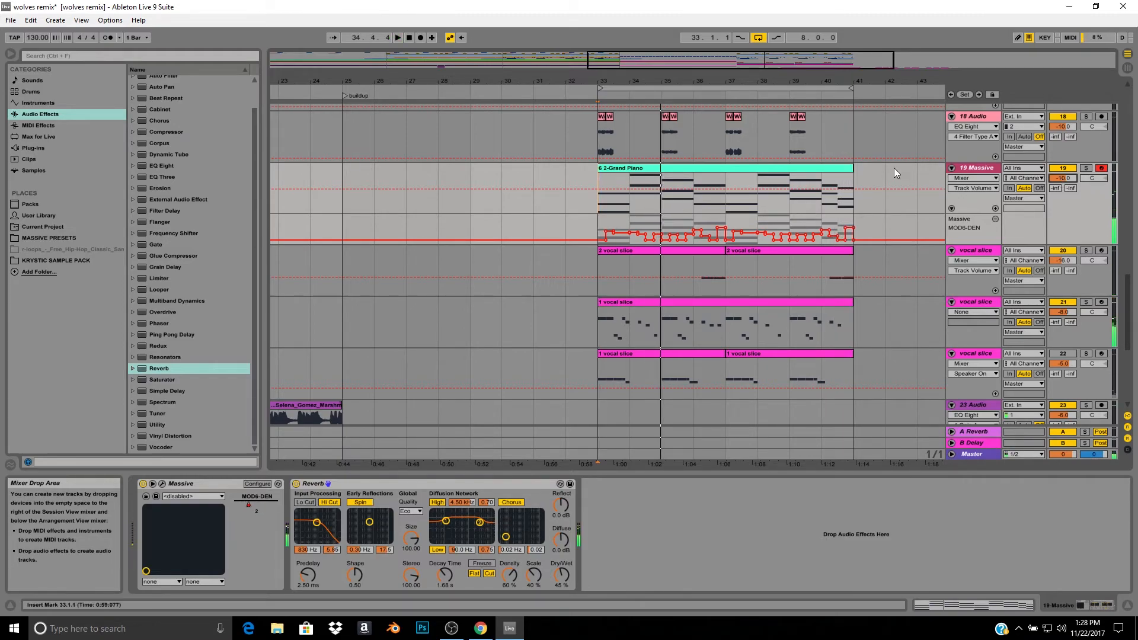
# Recolour the 19 Massive track in a turquoise shade close to its clip's colour.
pyautogui.rightClick(985, 170)
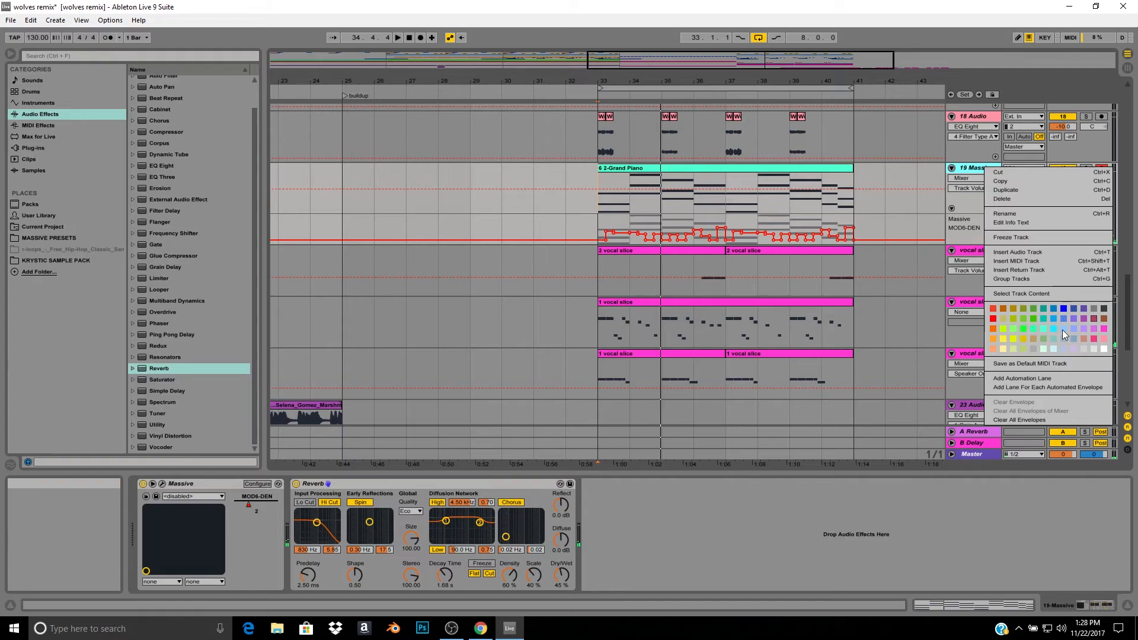
pyautogui.click(1062, 330)
pyautogui.rightClick(989, 166)
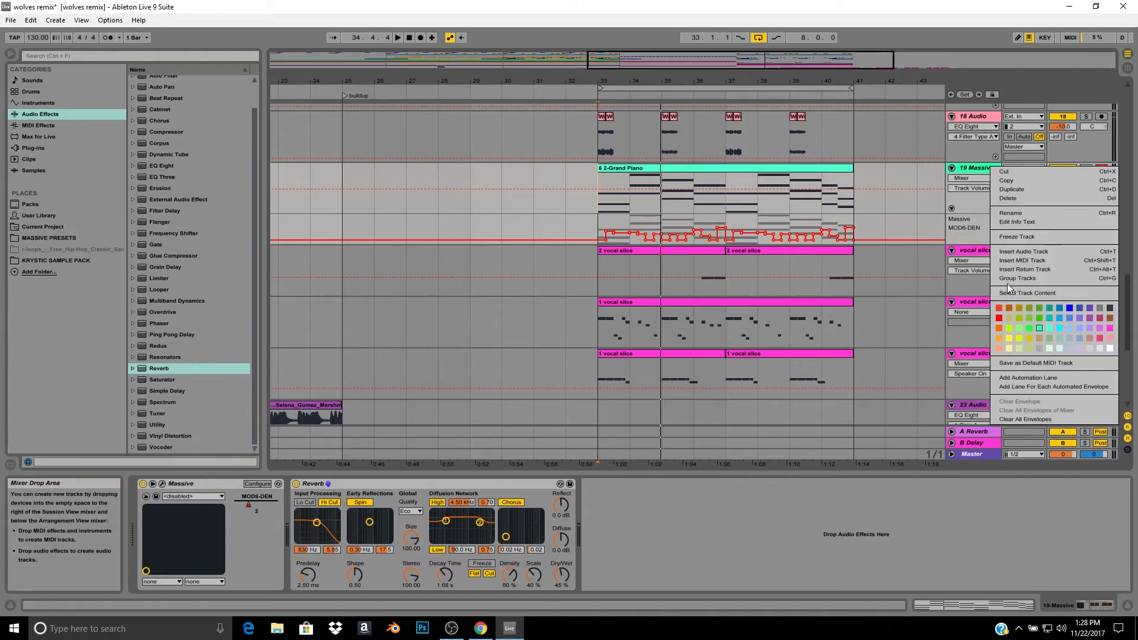
pyautogui.click(1048, 328)
pyautogui.rightClick(984, 165)
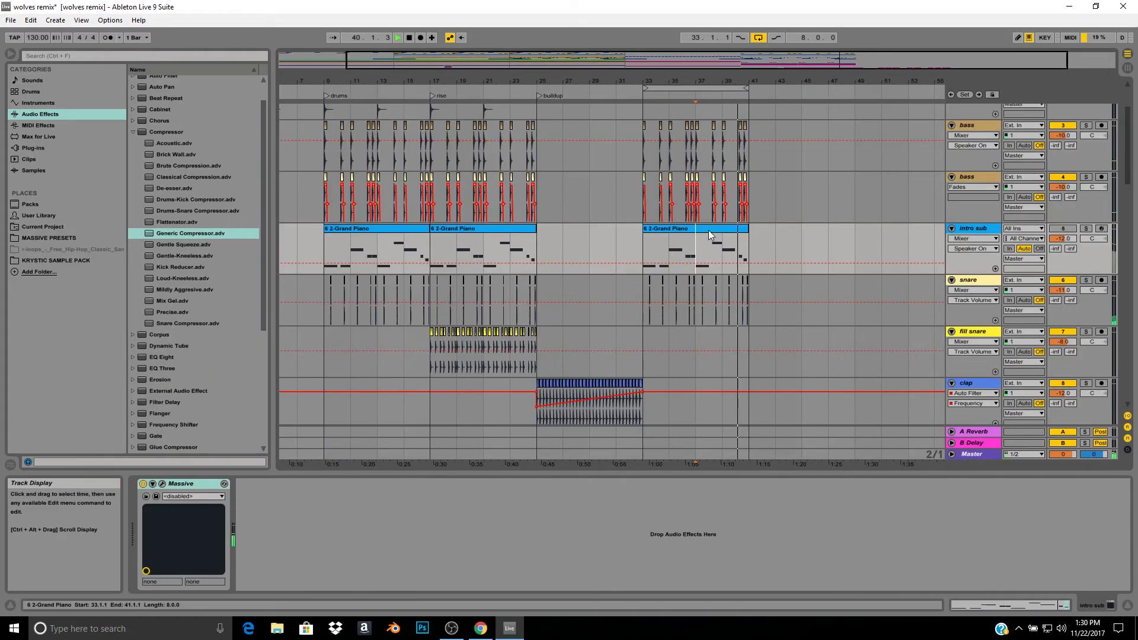
# Open the intro sub clip at bar 33, shorten its E3 note at 3.1 to two beats and play the result.
pyautogui.click(709, 230)
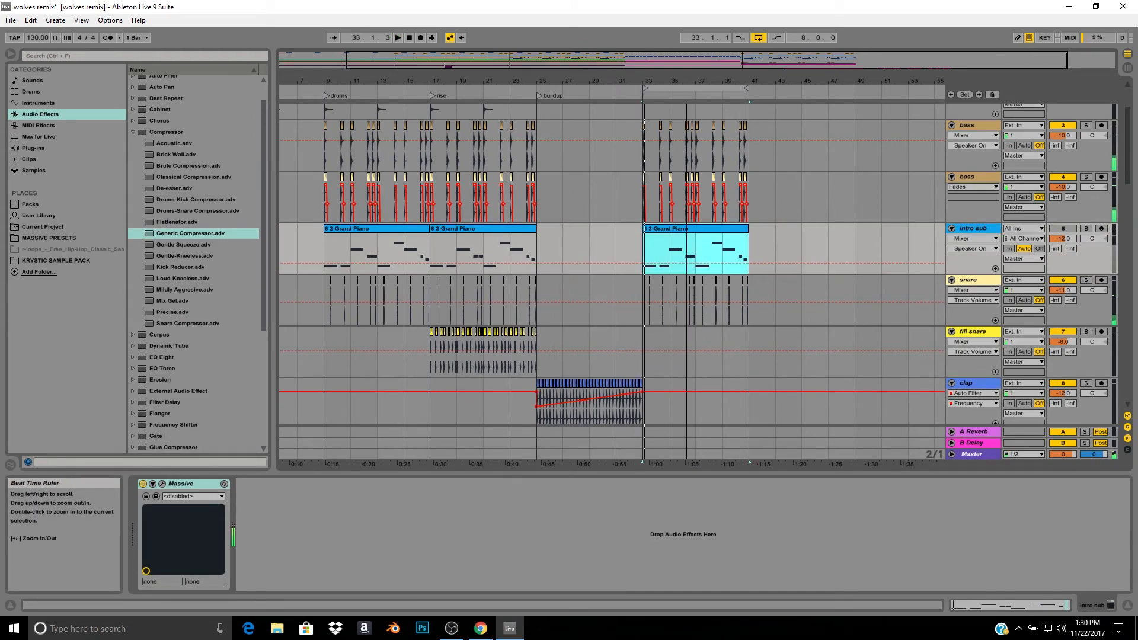
pyautogui.press('z')
pyautogui.doubleClick(665, 224)
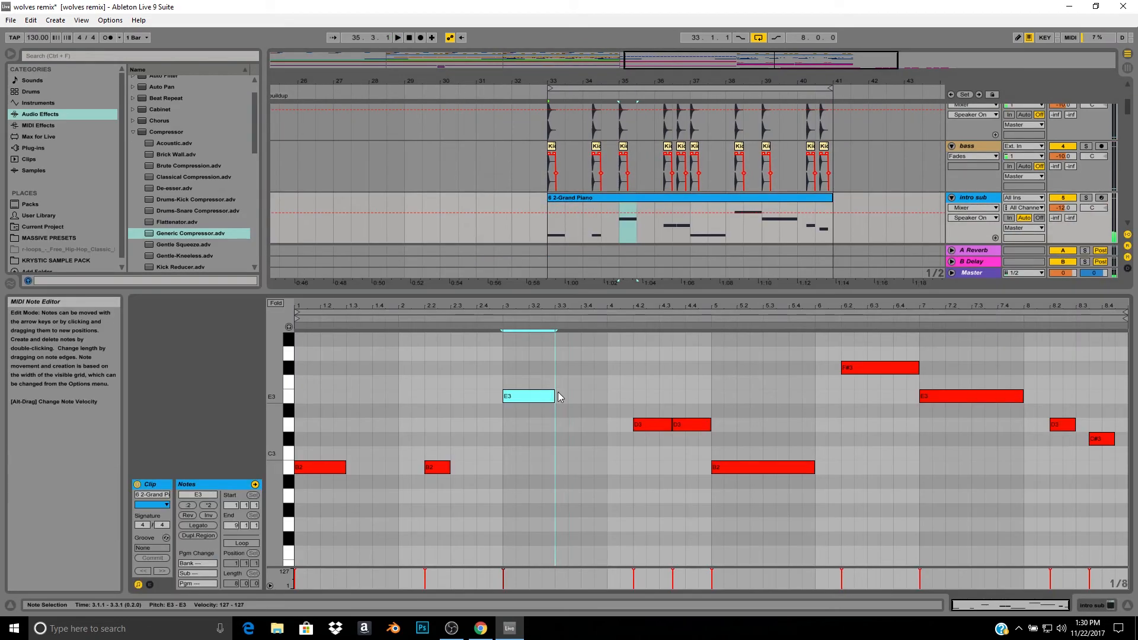
pyautogui.press('space')
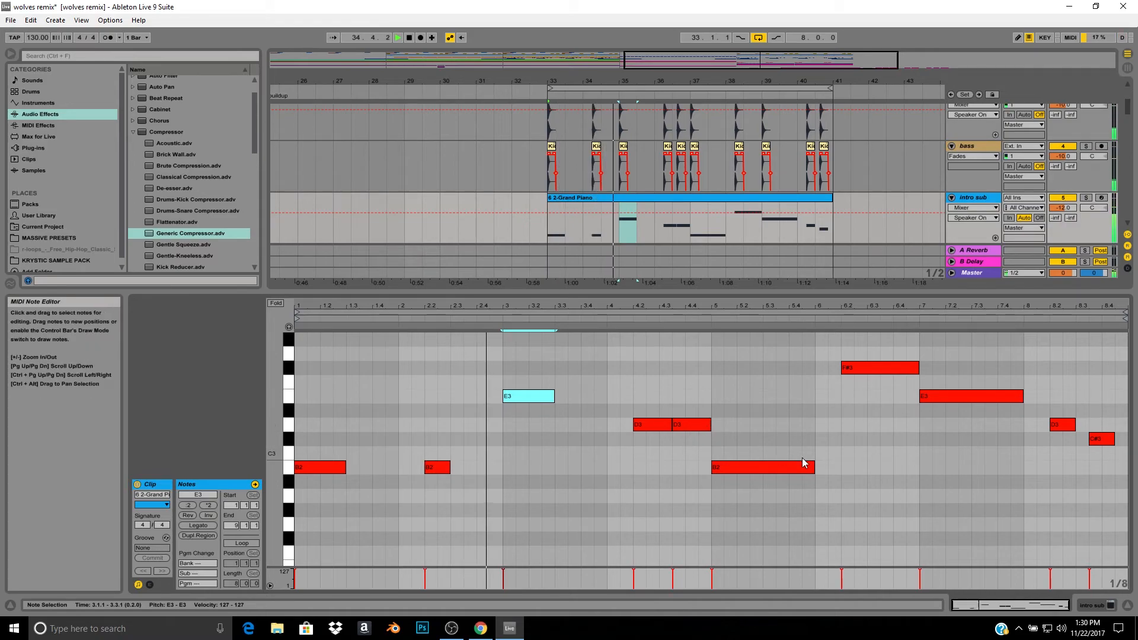
# Shorten the B2 note at bar 5 of the intro sub clip to two beats and solo the intro sub track.
pyautogui.moveTo(812, 467); pyautogui.dragTo(763, 467)
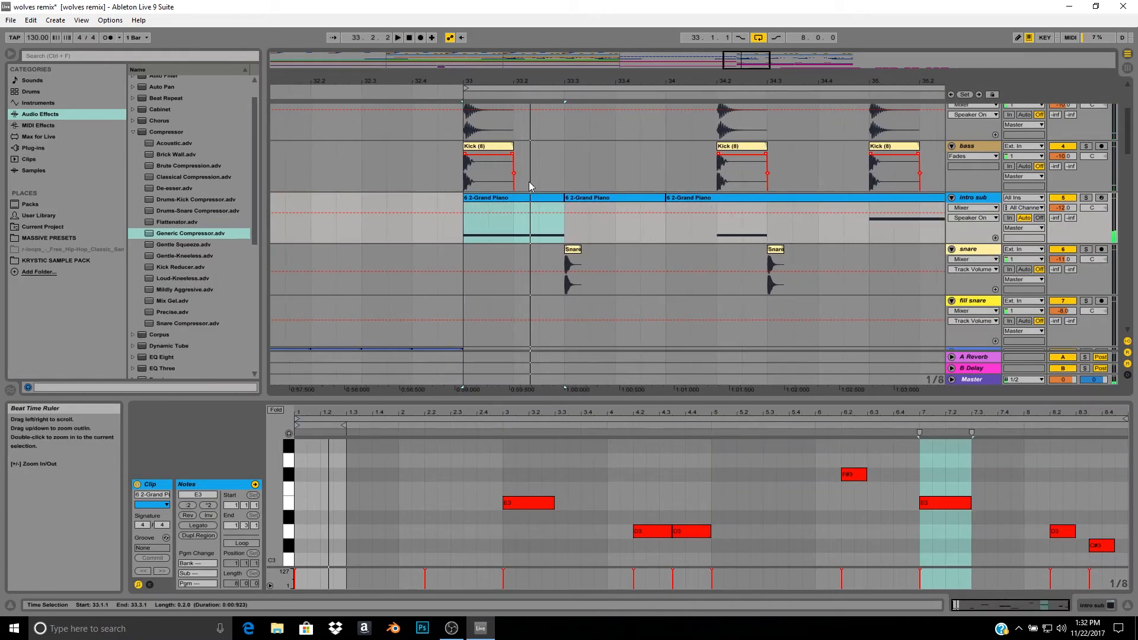
pyautogui.click(533, 199)
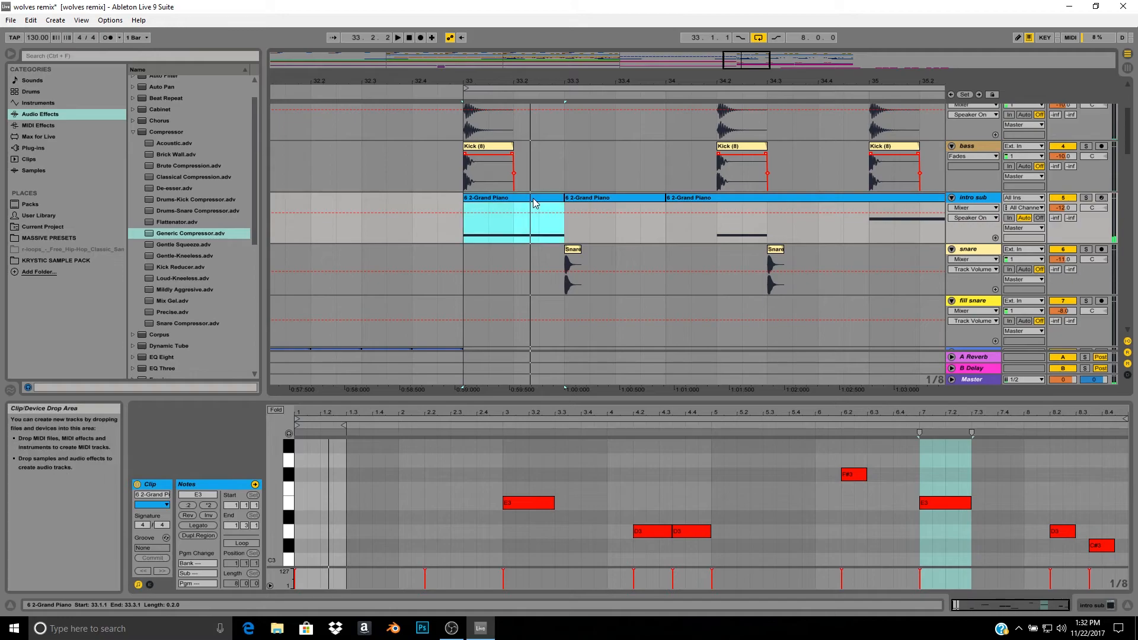
pyautogui.click(1084, 200)
pyautogui.click(621, 210)
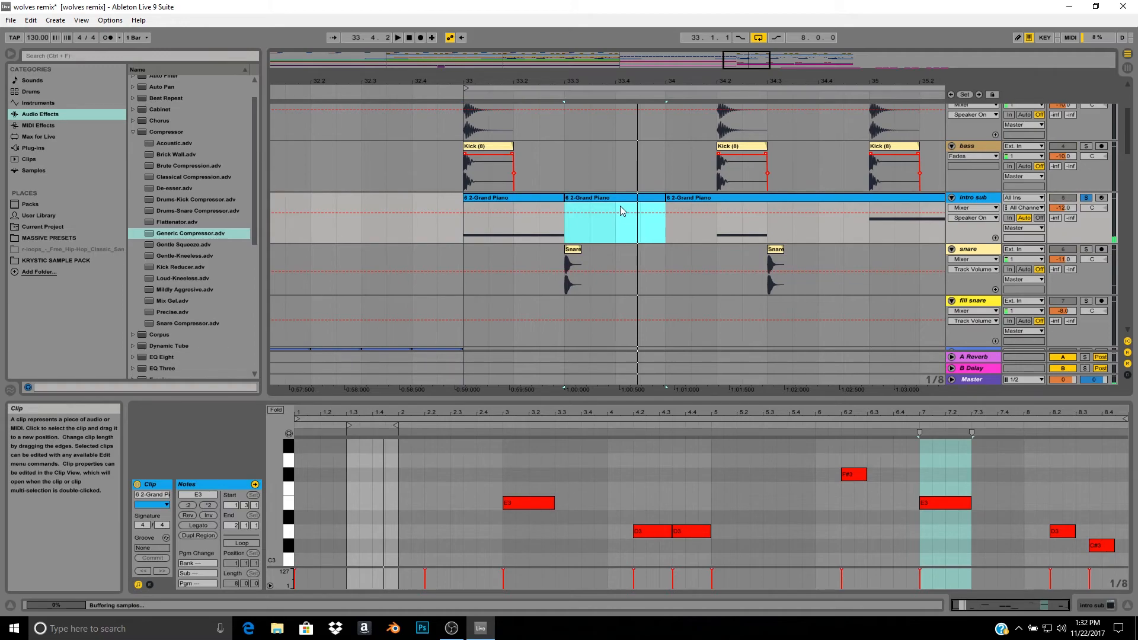
# Draw the intro sub's track volume down to -inf dB in the second half of bars 33, 34, 35, 37, 38 and 39.
pyautogui.press('-')
pyautogui.press('-')
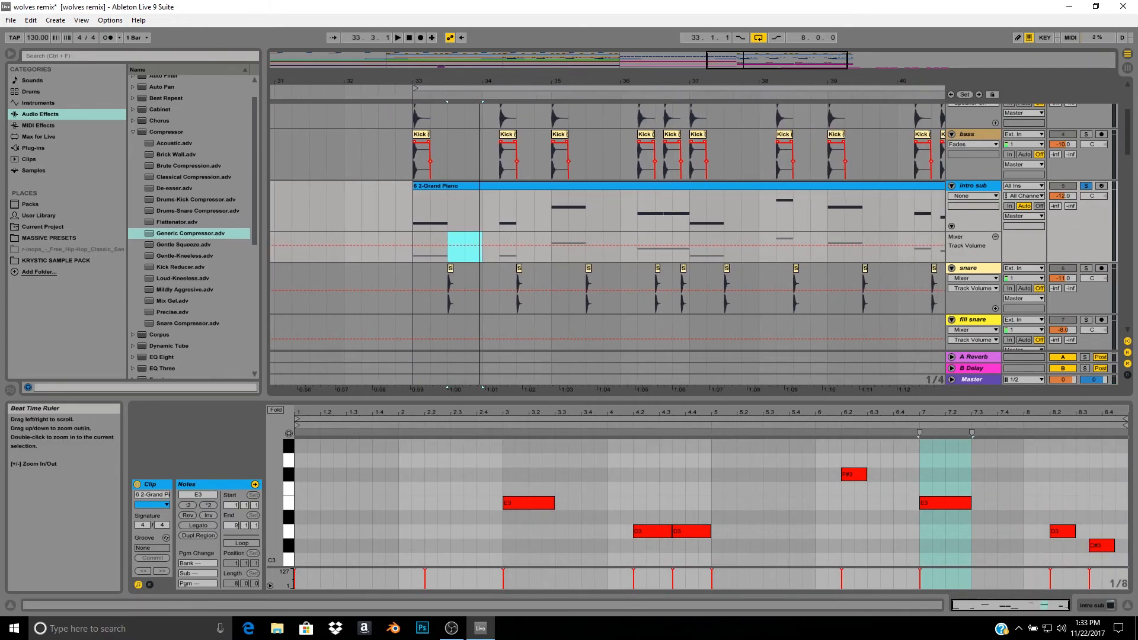
pyautogui.press('-')
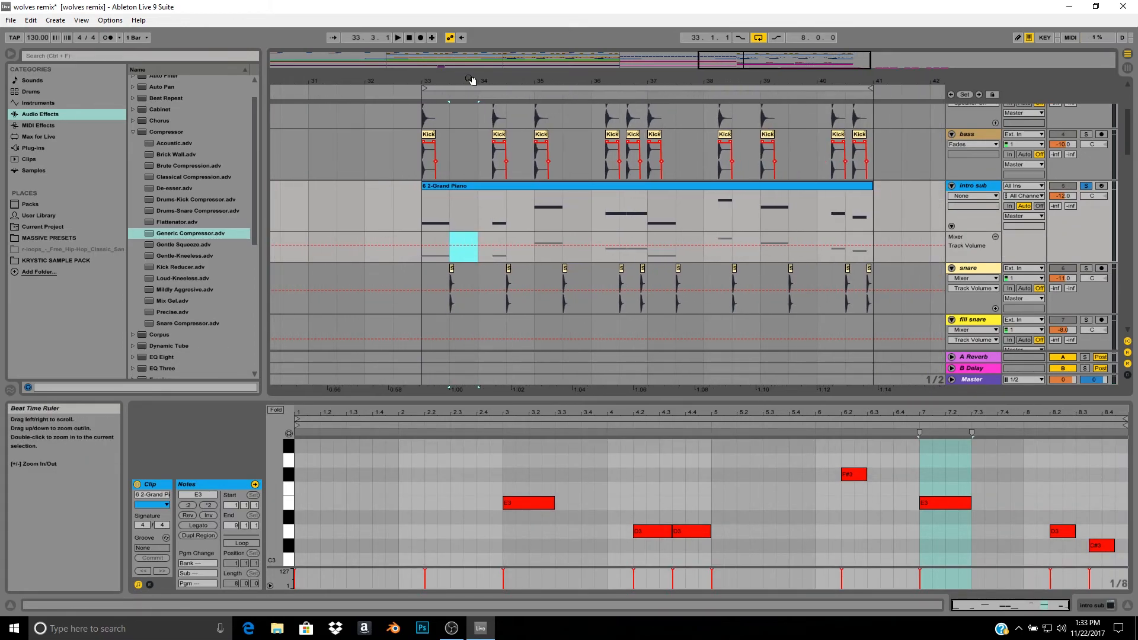
pyautogui.press('b')
pyautogui.moveTo(476, 243); pyautogui.dragTo(478, 268)
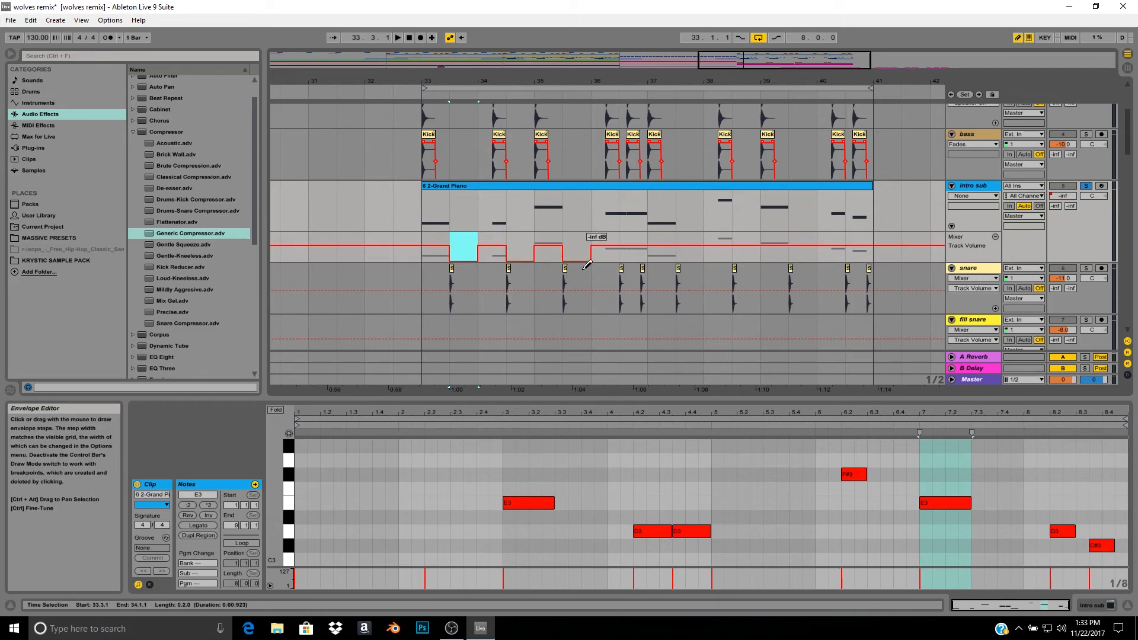
pyautogui.moveTo(683, 246)
pyautogui.mouseDown()
pyautogui.moveTo(681, 267)
pyautogui.moveTo(808, 223)
pyautogui.mouseUp()
pyautogui.press('b')
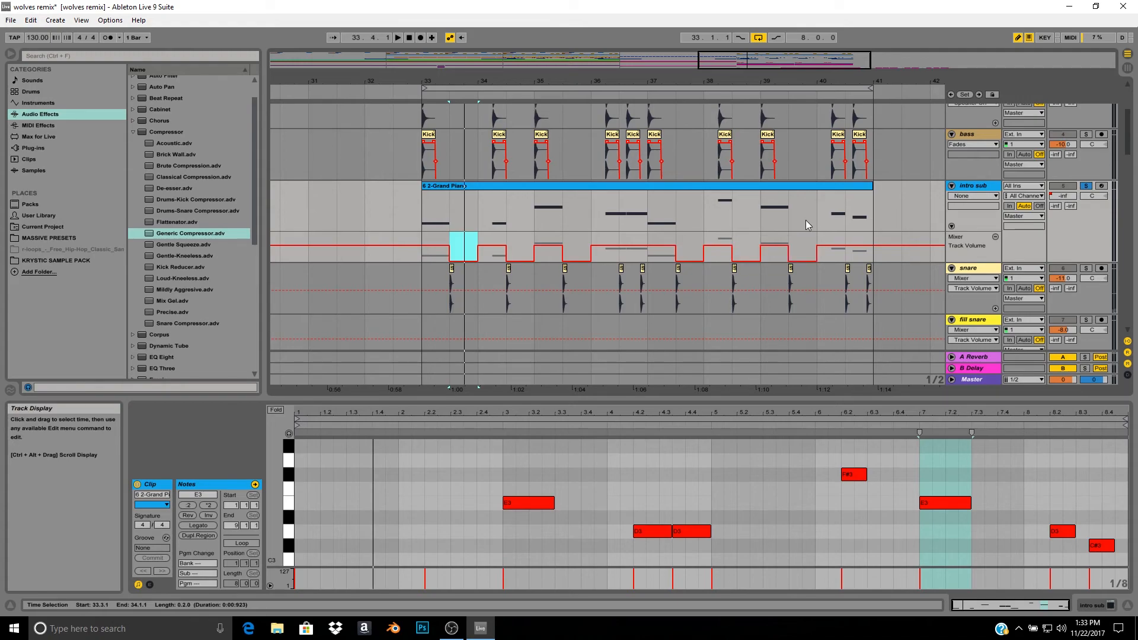
# Play the intro sub to check how the volume cuts between its notes sound.
pyautogui.click(746, 205)
pyautogui.press('space')
pyautogui.press('space')
pyautogui.press('space')
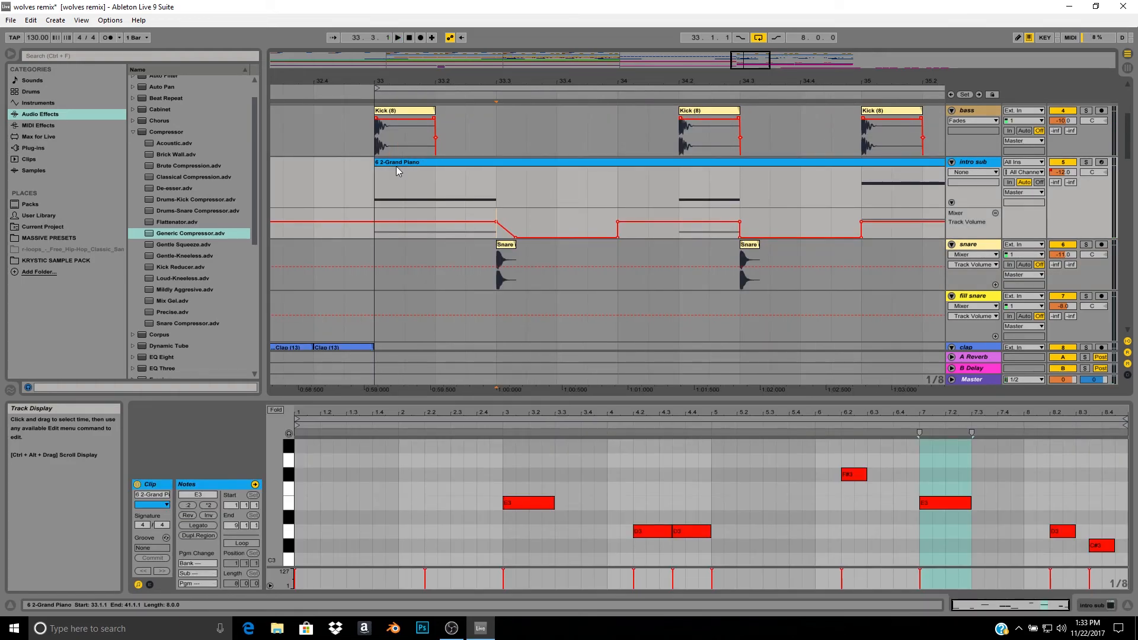
# Play the sub from 33.4 and turn its volume cuts at 34.3 and 35.3 into short sloped fade-outs.
pyautogui.click(557, 184)
pyautogui.press('space')
pyautogui.press('space')
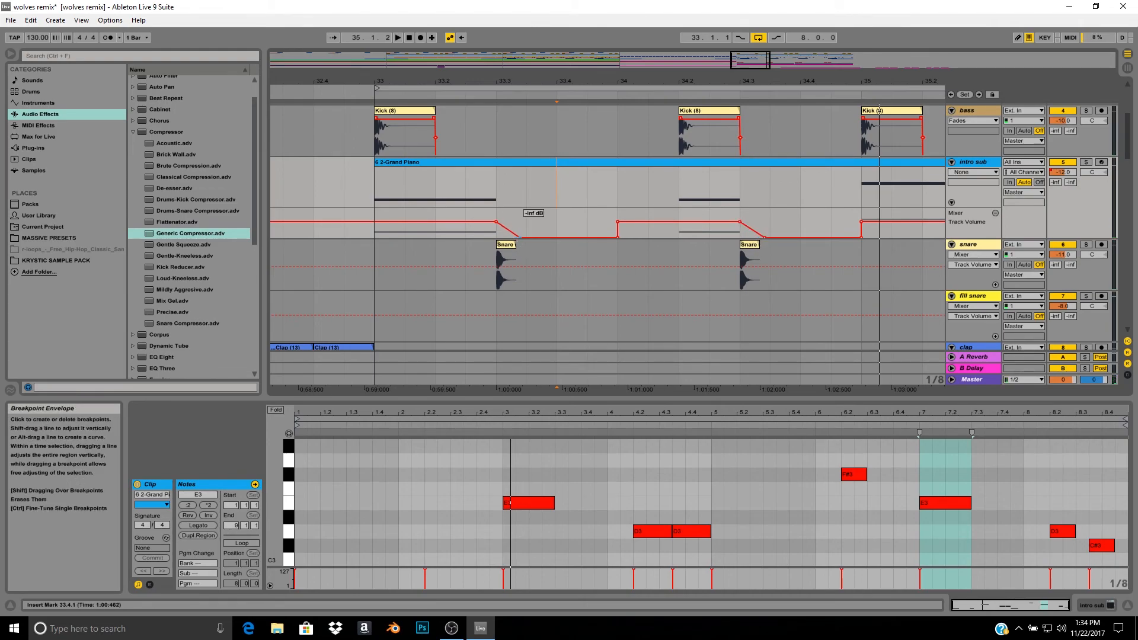
pyautogui.moveTo(680, 85); pyautogui.dragTo(456, 70)
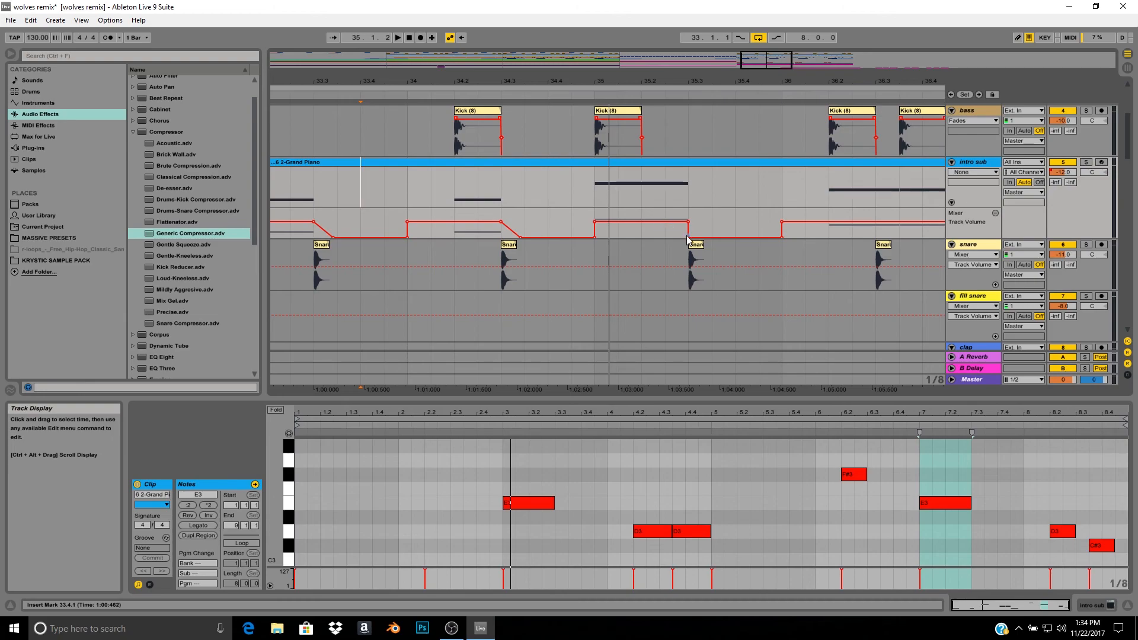
pyautogui.moveTo(690, 238); pyautogui.dragTo(704, 238)
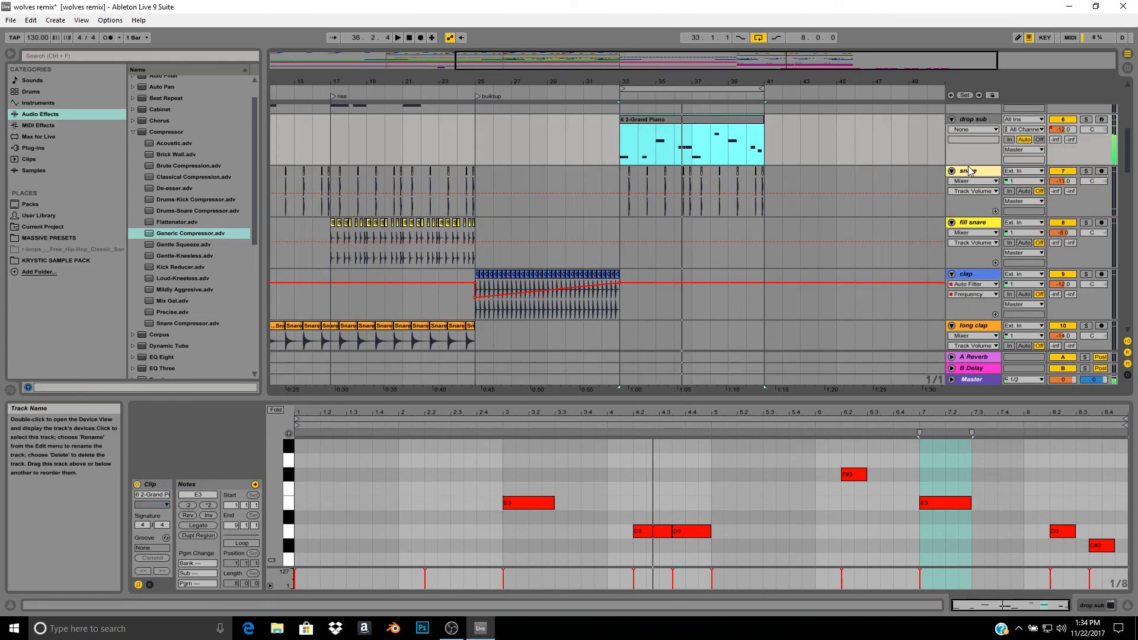
# Duplicate the snare track below the drop sub.
pyautogui.click(970, 171)
pyautogui.hotkey('ctrl', 'd')
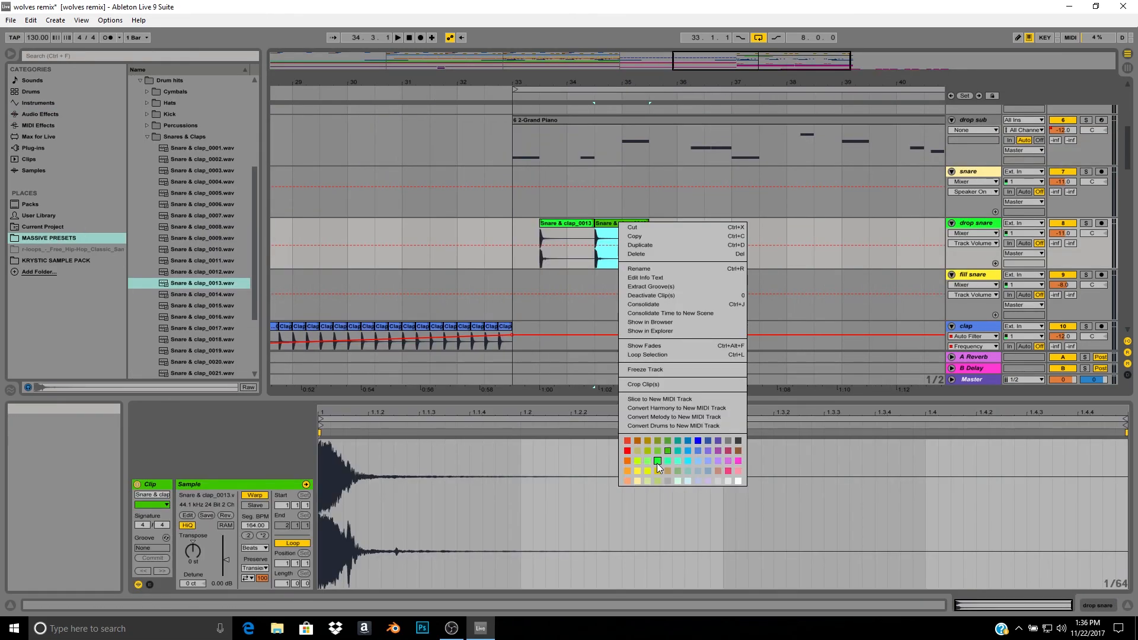
# Recolour the Snare & clap_0013 clip light green, repeat it every bar on the drop snare track until 41.3 and play the drop.
pyautogui.click(656, 464)
pyautogui.hotkey('ctrl', 'd')
pyautogui.hotkey('ctrl', 'd')
pyautogui.hotkey('ctrl', 'd')
pyautogui.hotkey('ctrl', 'd')
pyautogui.hotkey('ctrl', 'd')
pyautogui.hotkey('ctrl', 'd')
pyautogui.press('space')
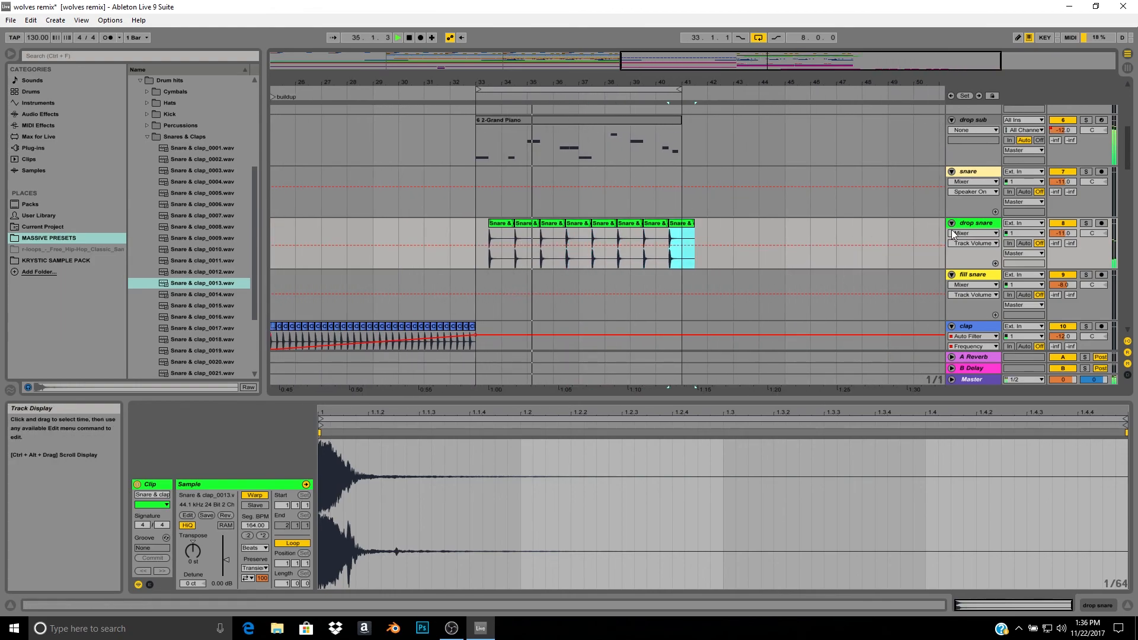
pyautogui.click(968, 227)
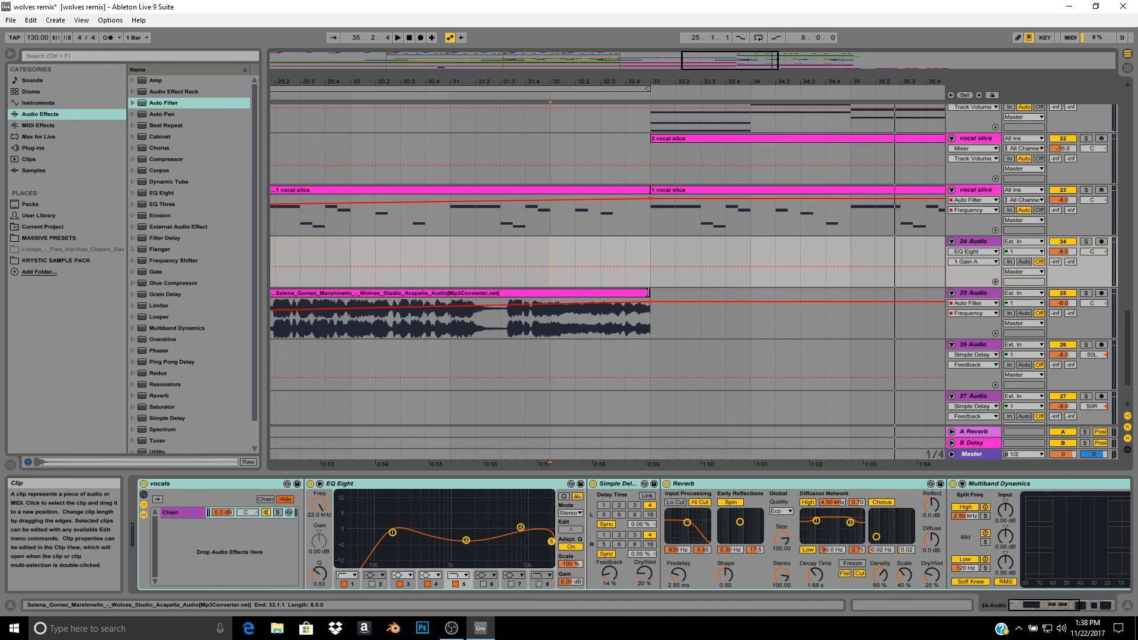
# Extend the end of the acapella clip on 25 Audio to 33.3, soloing the track to hear the vocal's ending.
pyautogui.moveTo(648, 292); pyautogui.dragTo(674, 293)
pyautogui.click(1086, 293)
pyautogui.press('space')
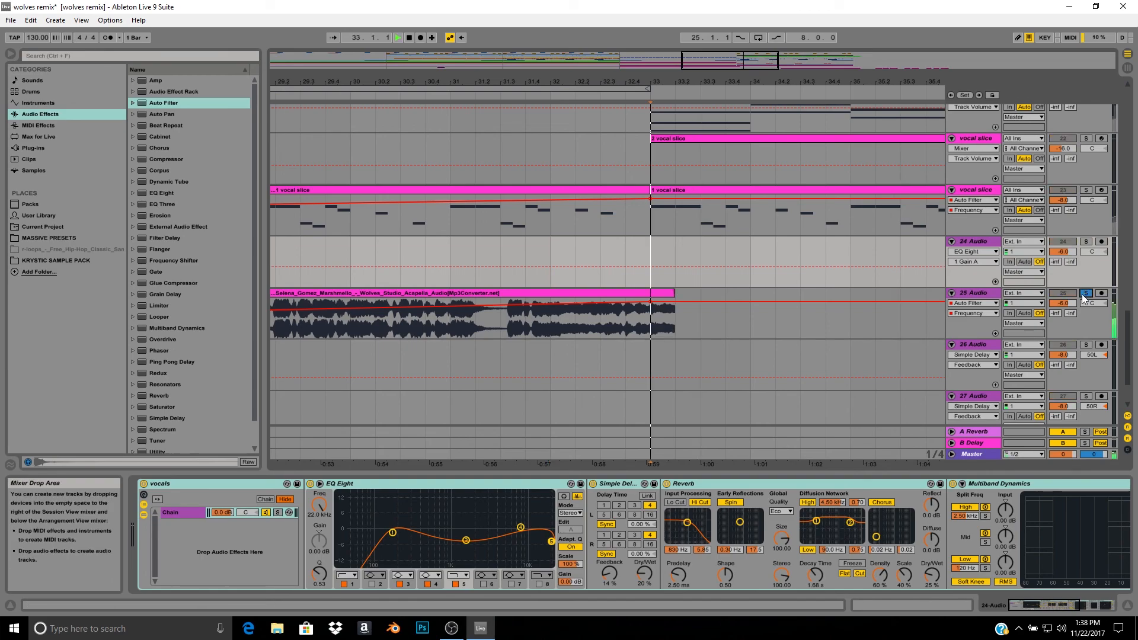
pyautogui.click(654, 290)
pyautogui.moveTo(675, 293)
pyautogui.mouseDown()
pyautogui.moveTo(722, 295)
pyautogui.moveTo(700, 293)
pyautogui.mouseUp()
pyautogui.click(607, 275)
pyautogui.press('space')
# Unsolo the 25 Audio track and play the full mix from bar 32 into the drop.
pyautogui.click(1086, 293)
pyautogui.click(556, 248)
pyautogui.press('space')
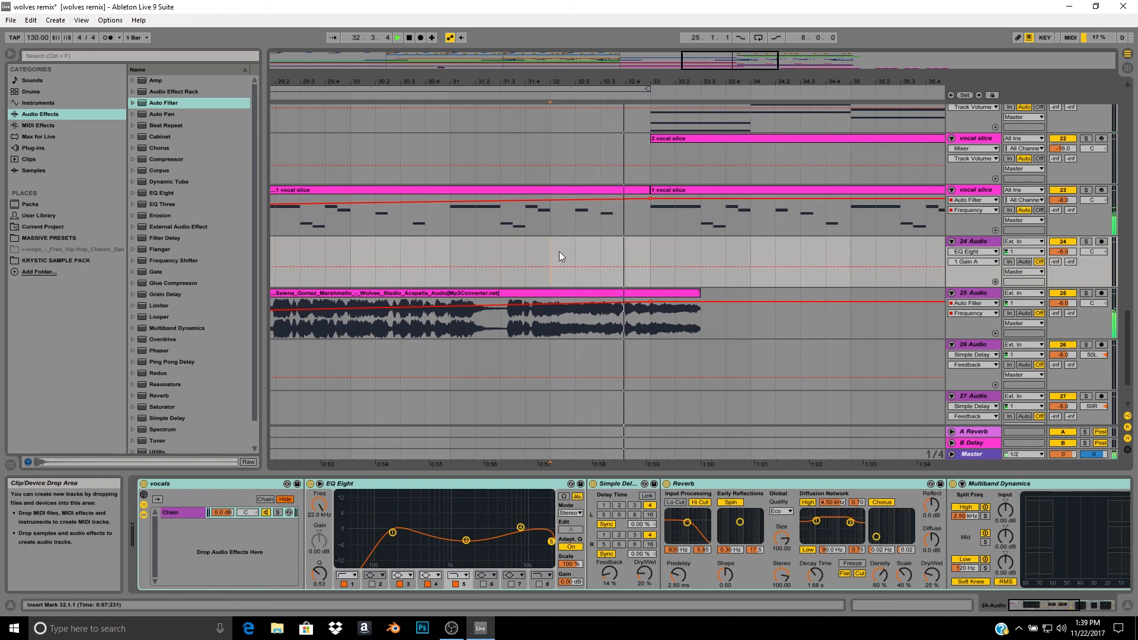